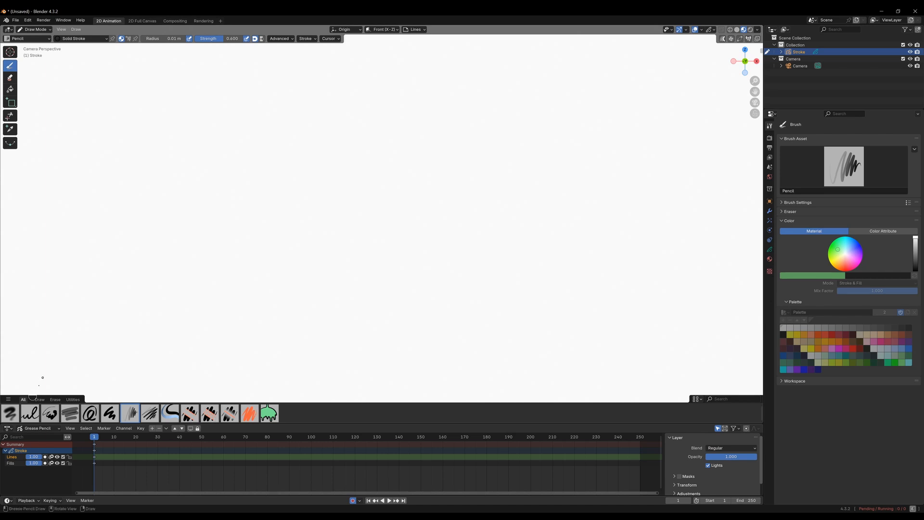
- Go through the drawing brushes in the brush shelf one by one, from Ink Pen past Pencil Soft
click(27, 413)
click(50, 413)
click(70, 413)
click(89, 413)
click(110, 415)
click(130, 414)
click(152, 417)
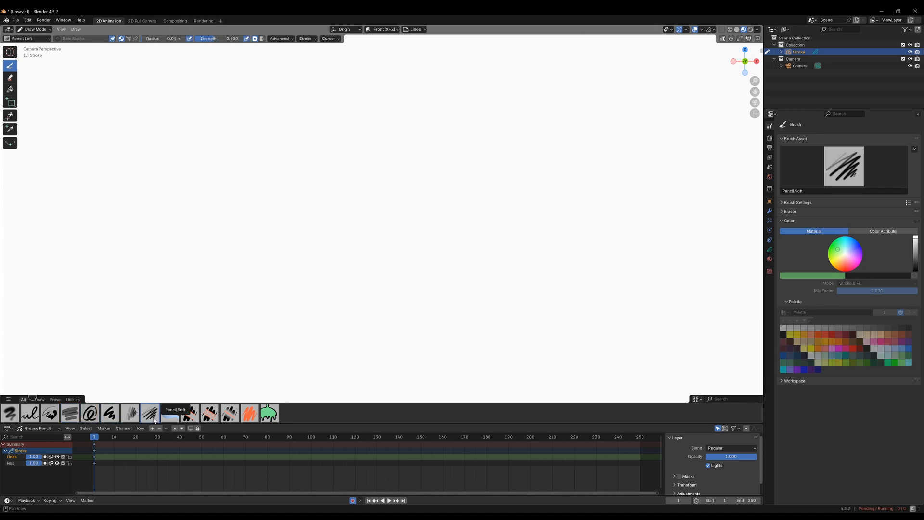
click(170, 414)
- Go through the eraser brushes, including Eraser Soft and Eraser Stroke, and finish with the Fill brush
click(190, 415)
click(214, 417)
click(230, 415)
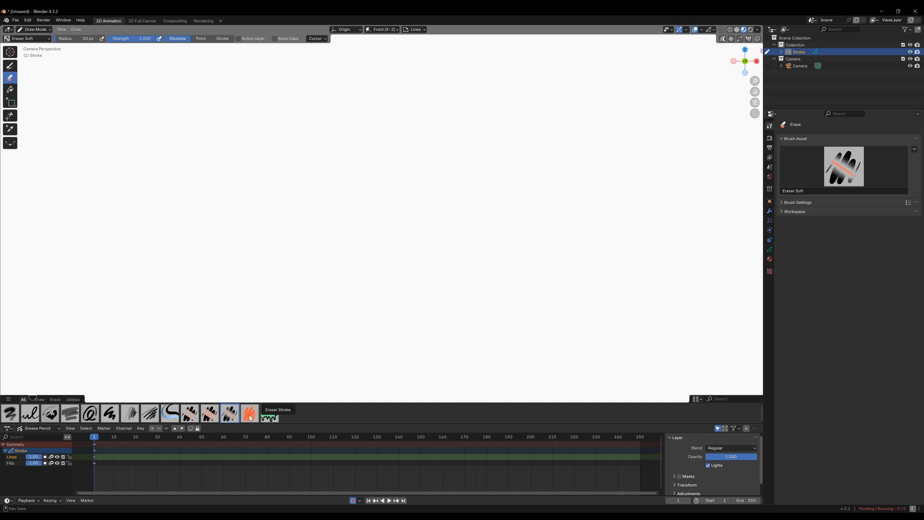
click(249, 417)
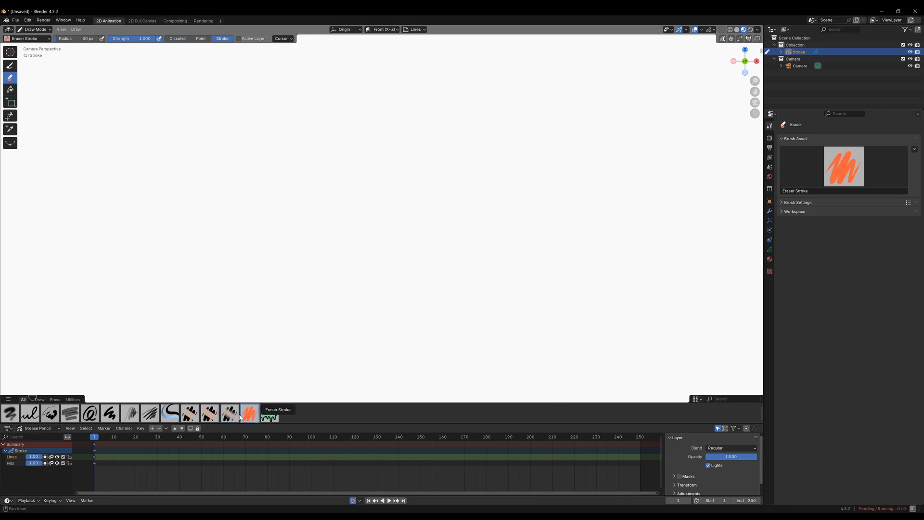
click(228, 415)
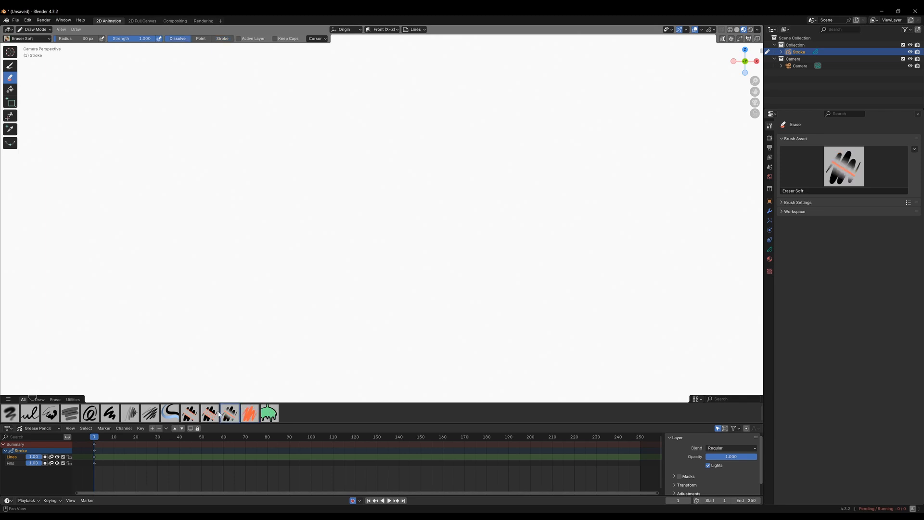
click(212, 414)
click(230, 415)
click(248, 416)
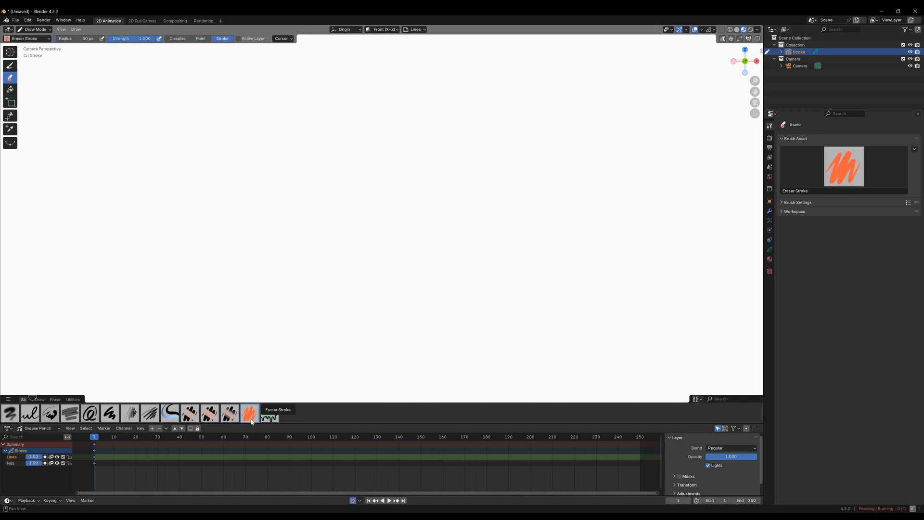
click(268, 416)
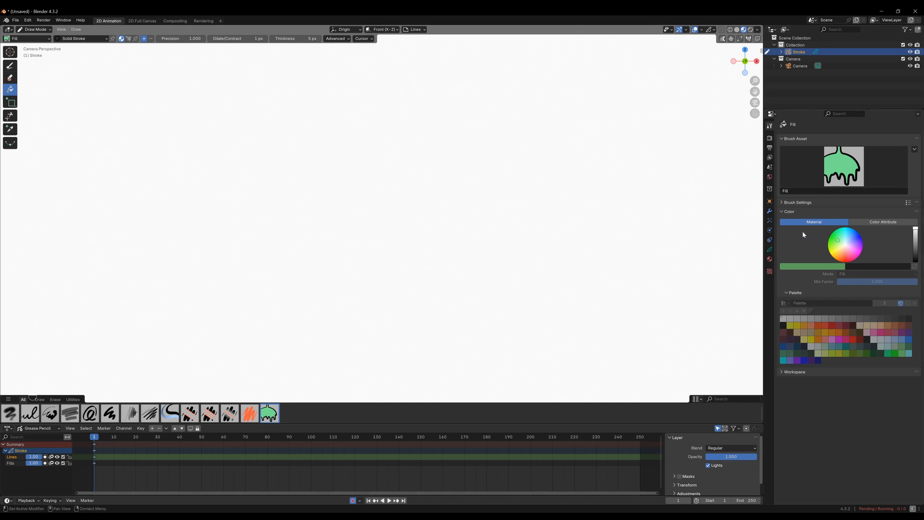
- Activate the Ink Pen brush, expand its brush settings, and check its default eraser brush
click(28, 409)
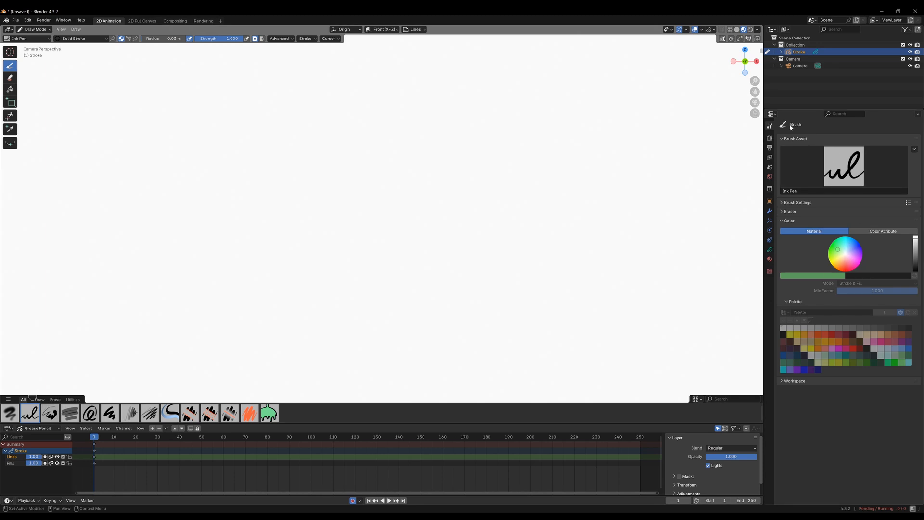
click(819, 202)
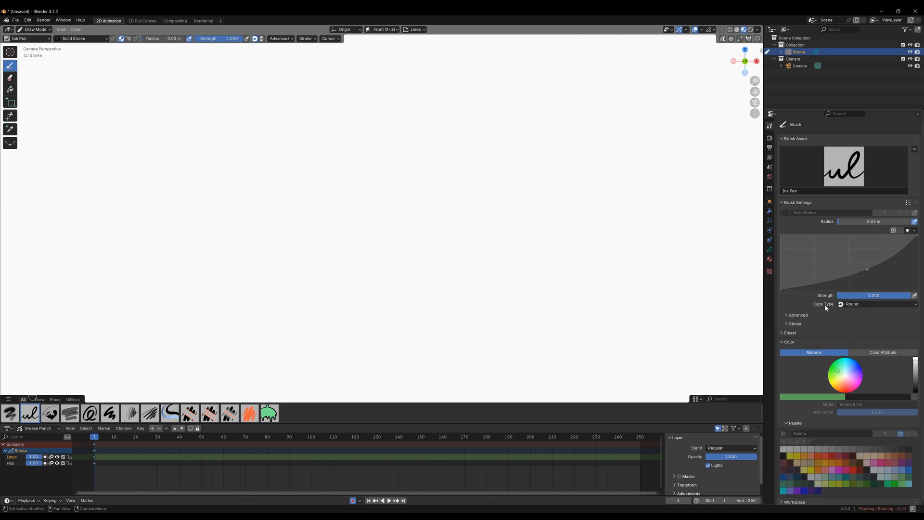
click(783, 333)
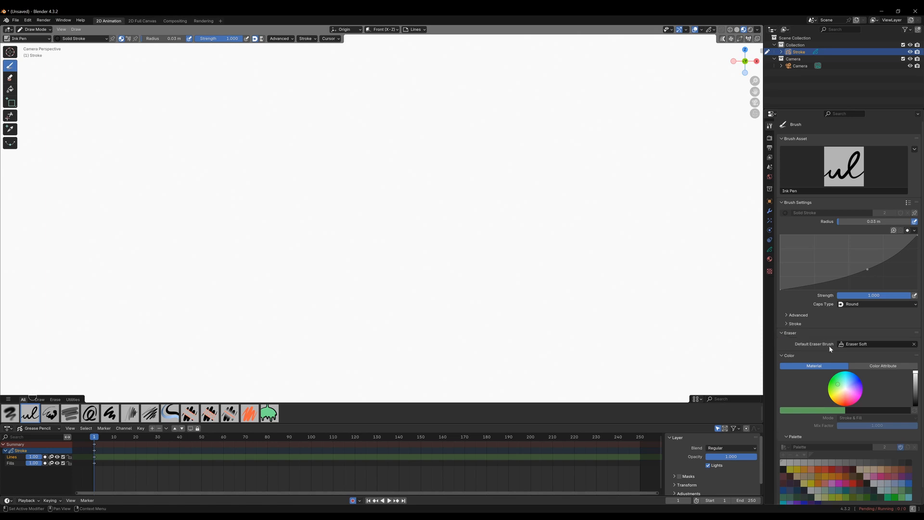
click(783, 333)
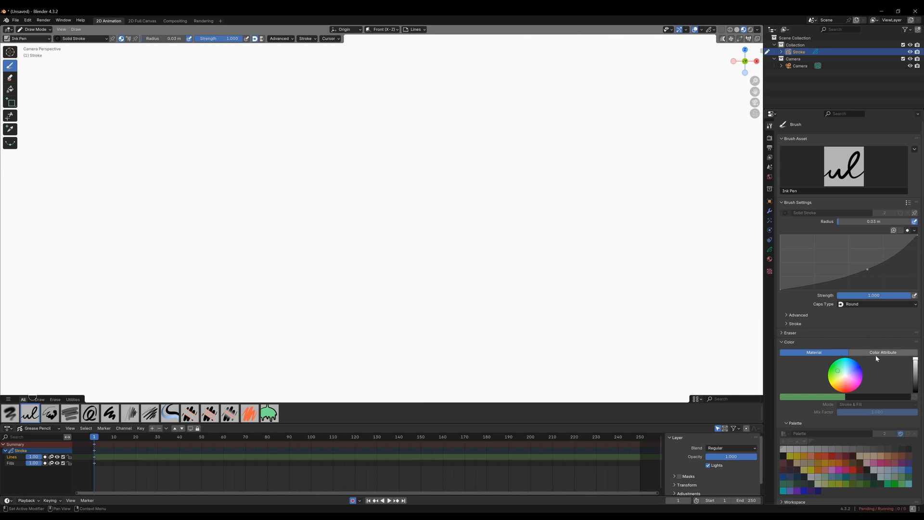
- Set the Ink Pen's color attribute to light pink and return the brush's color mode to Material
click(885, 352)
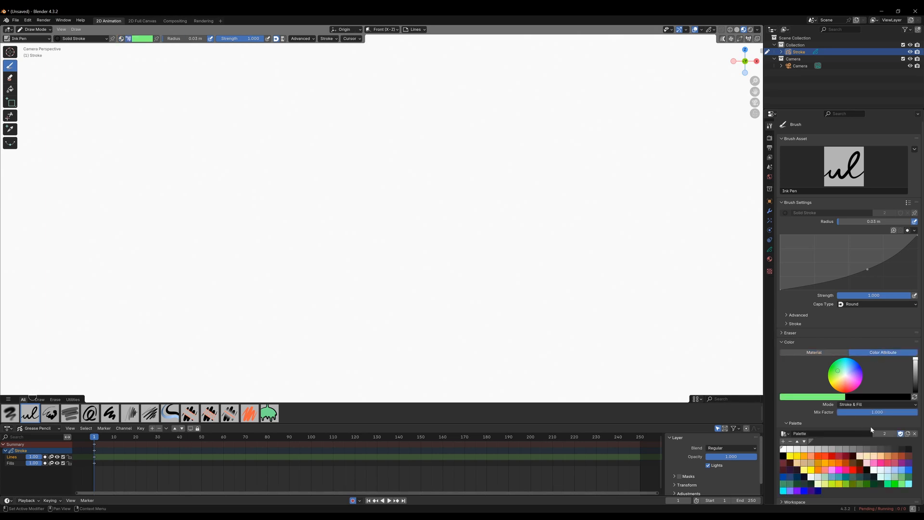
mouse_move(842, 379)
mouse_down()
mouse_move(855, 373)
mouse_move(840, 385)
mouse_move(834, 370)
mouse_move(847, 368)
mouse_move(855, 380)
mouse_move(837, 381)
mouse_move(837, 372)
mouse_move(849, 379)
mouse_up()
scroll(825, 458, down, 1)
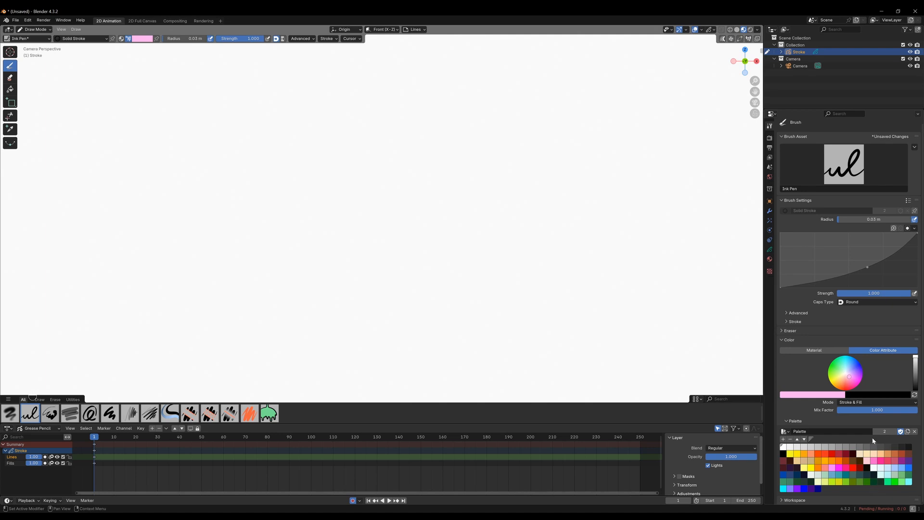
click(814, 353)
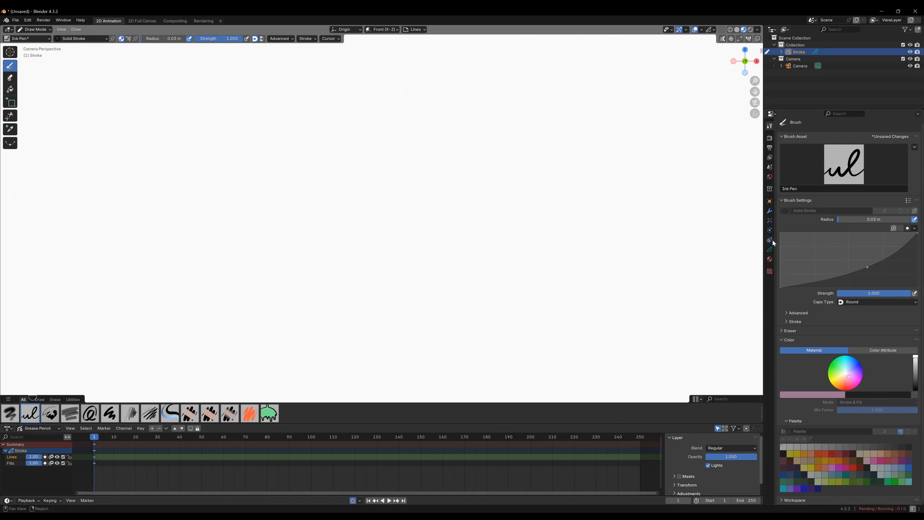
- Show the Stroke object's material slots and draw one long curved line on the canvas with the Solid Stroke material
click(770, 259)
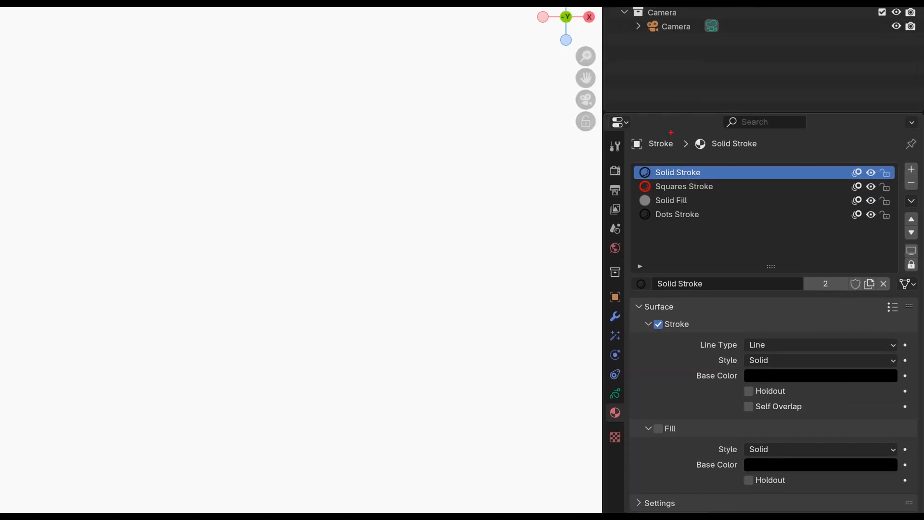
mouse_move(625, 137)
ctrl+mouse_down()
mouse_move(699, 207)
mouse_move(905, 251)
ctrl+mouse_up()
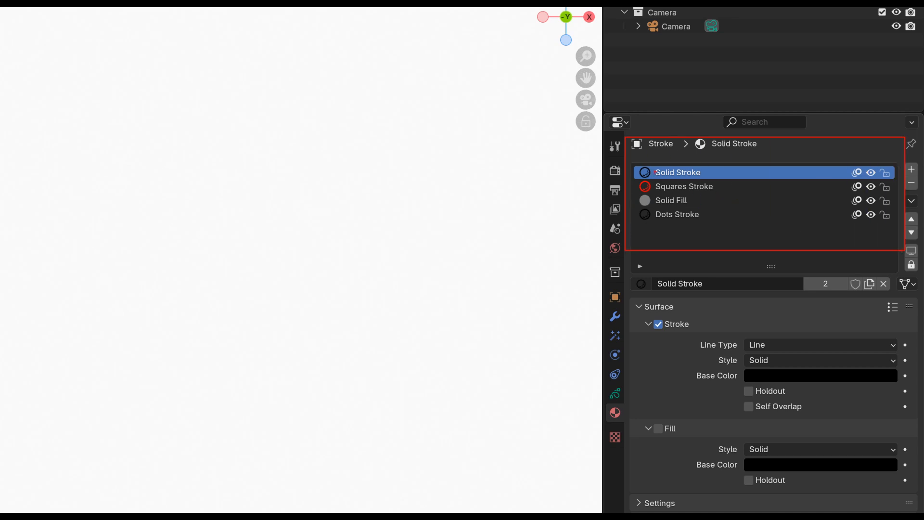
mouse_move(634, 163)
ctrl+mouse_down()
mouse_move(684, 186)
mouse_move(715, 182)
ctrl+mouse_up()
mouse_move(629, 179)
ctrl+mouse_down()
mouse_move(671, 192)
mouse_move(731, 191)
mouse_move(734, 203)
mouse_move(730, 192)
ctrl+mouse_up()
ctrl+drag(634, 192, 700, 206)
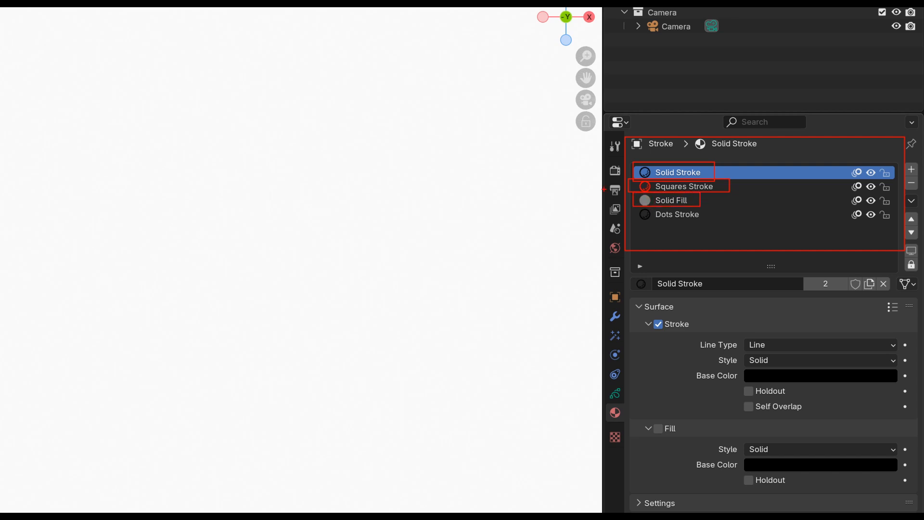
mouse_move(631, 203)
ctrl+mouse_down()
mouse_move(656, 217)
mouse_move(724, 225)
ctrl+mouse_up()
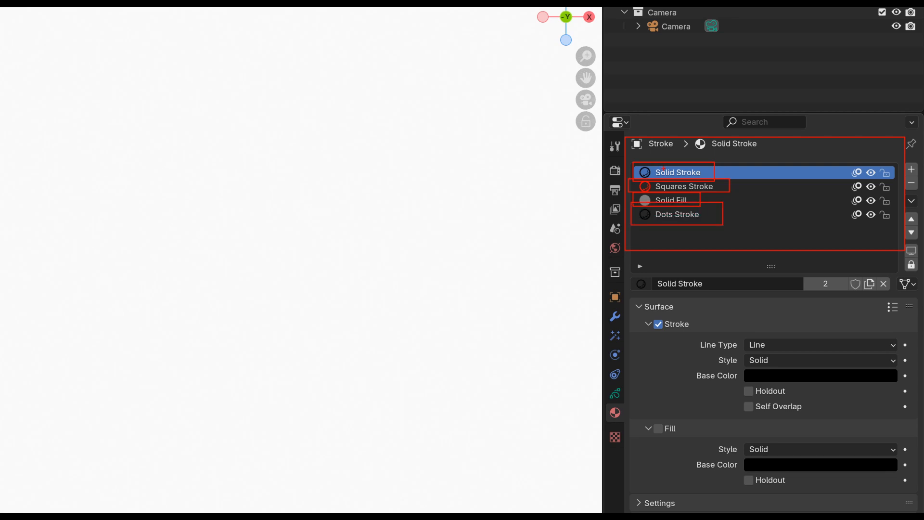
key(Escape)
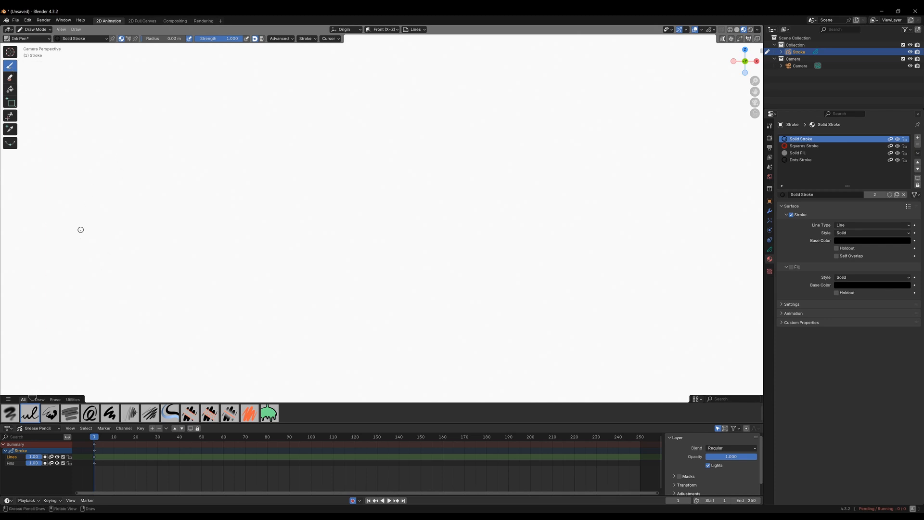
mouse_move(47, 314)
mouse_down()
mouse_move(170, 177)
mouse_move(285, 127)
mouse_up()
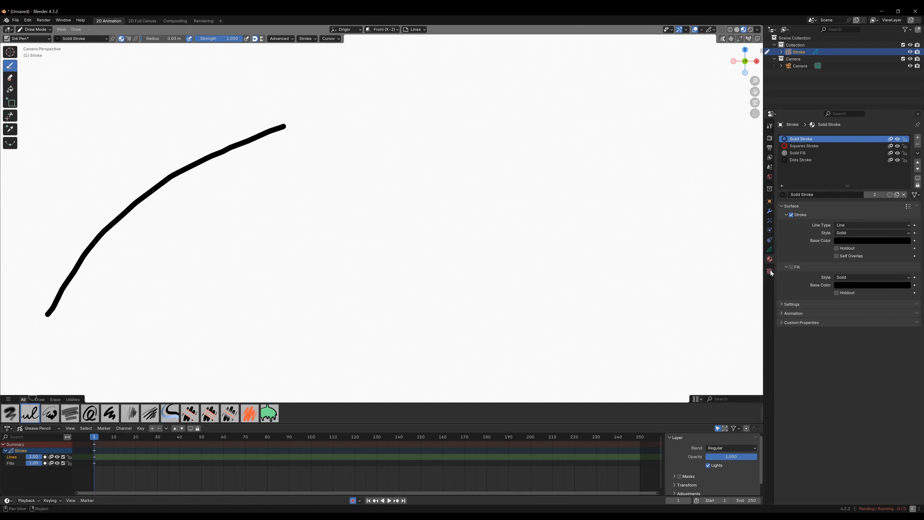
- Examine the Stroke object's layer list, alternating the active layer between Lines and Fills
click(770, 249)
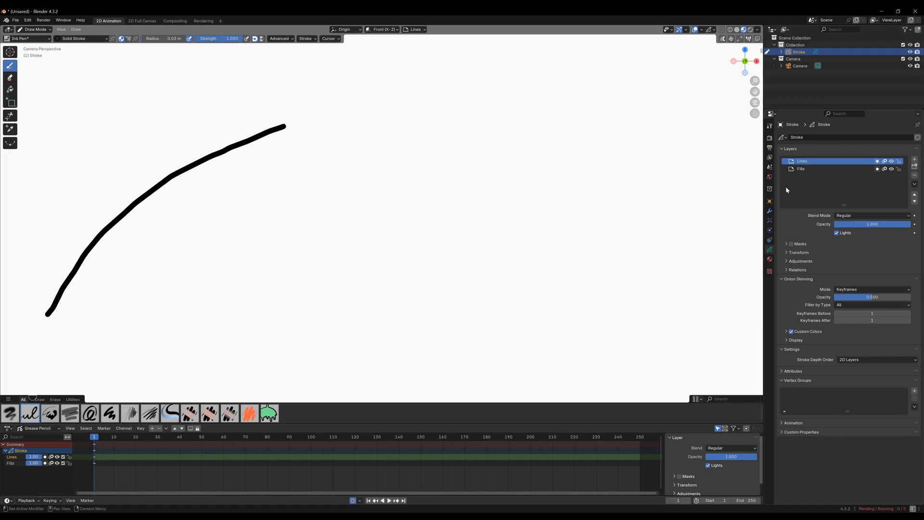
click(770, 126)
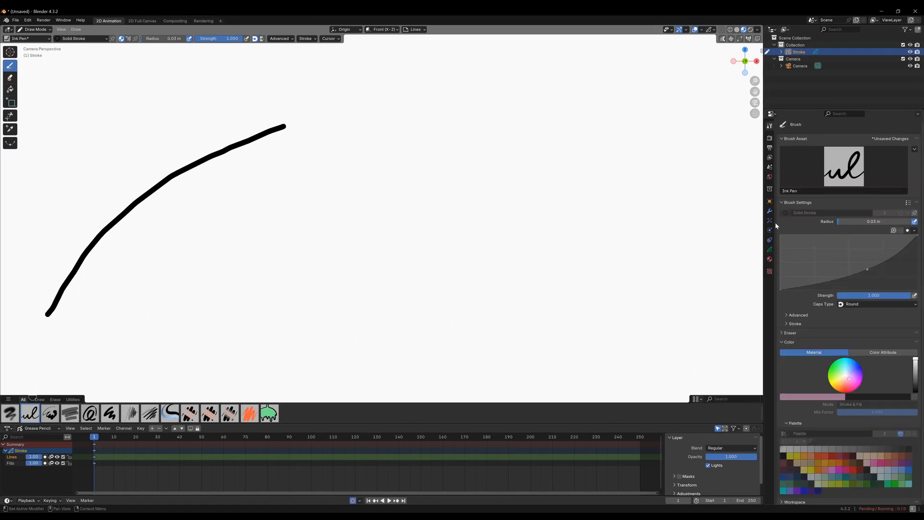
click(770, 249)
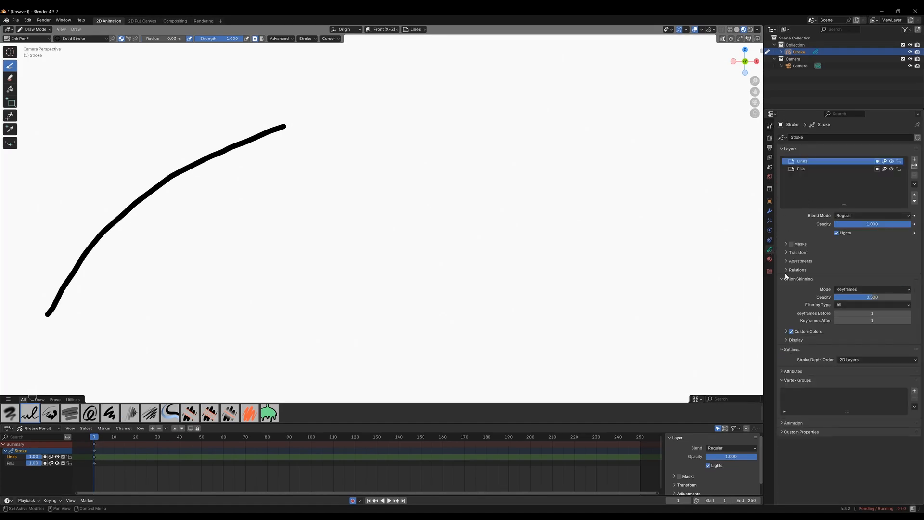
click(809, 169)
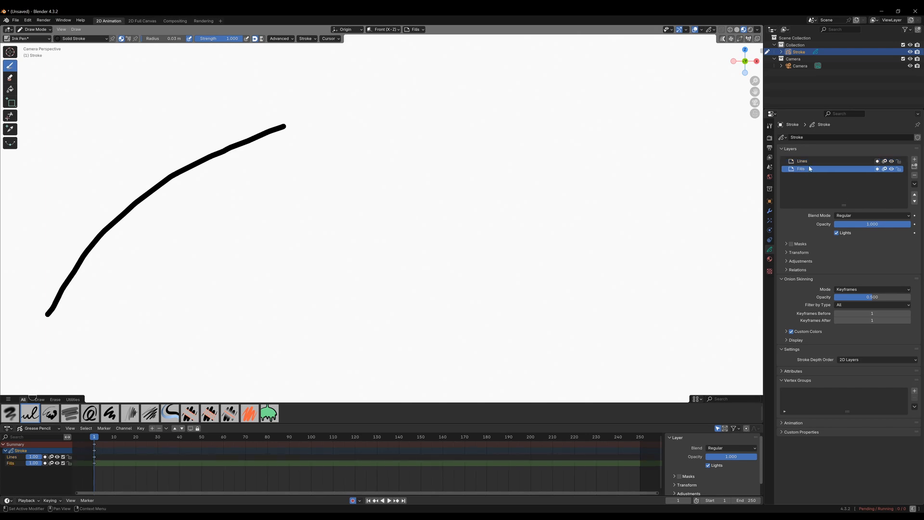
click(808, 162)
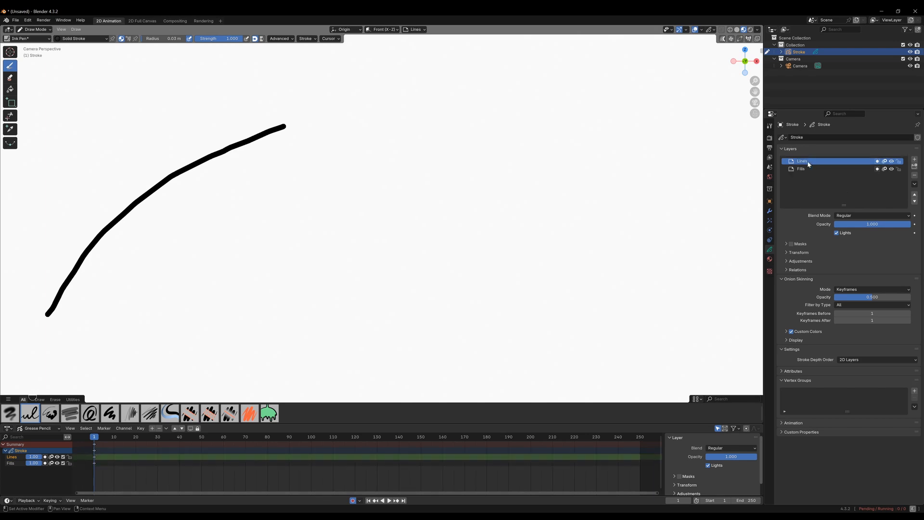
click(819, 169)
click(824, 162)
click(805, 171)
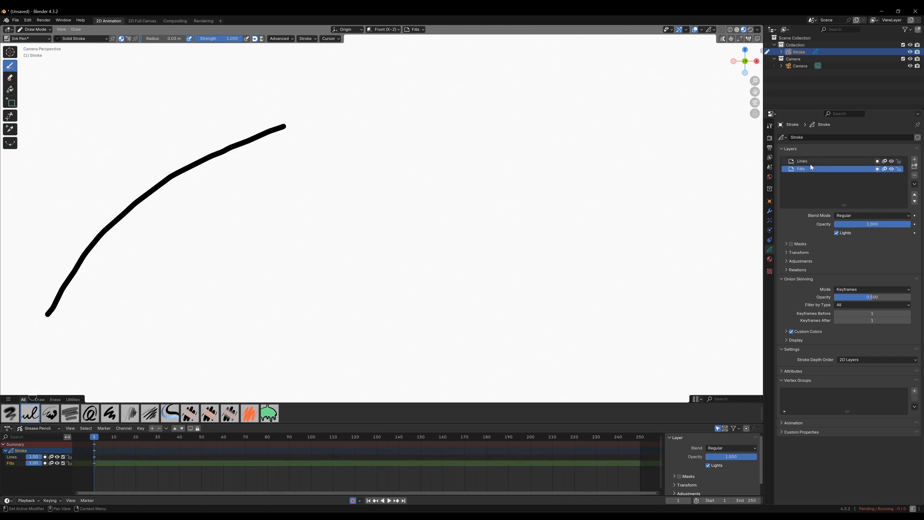
- Make Lines the active layer and draw two more curved lines beside the first one
click(807, 162)
mouse_move(204, 212)
mouse_down()
mouse_move(102, 282)
mouse_move(87, 332)
mouse_move(307, 156)
mouse_move(165, 319)
mouse_up()
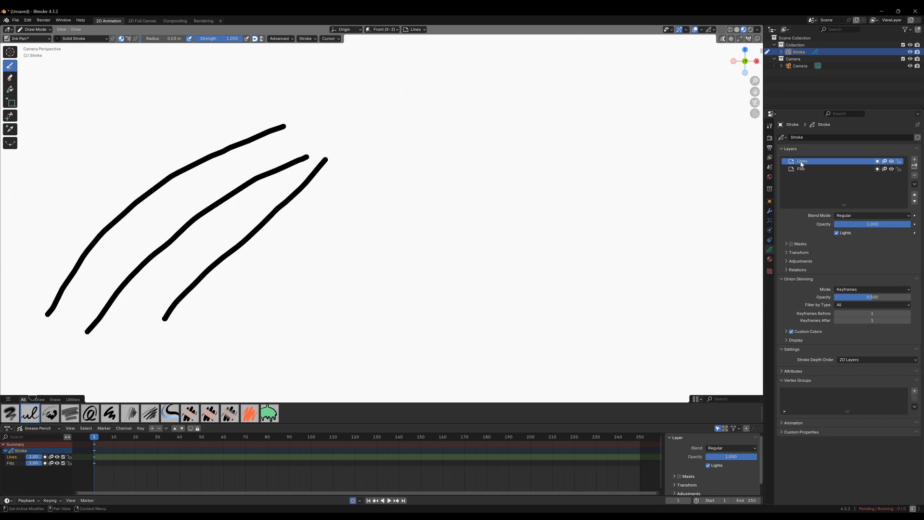
- Switch to the Solid Fill material and draw one large and two smaller closed shapes to the right of the lines
click(770, 259)
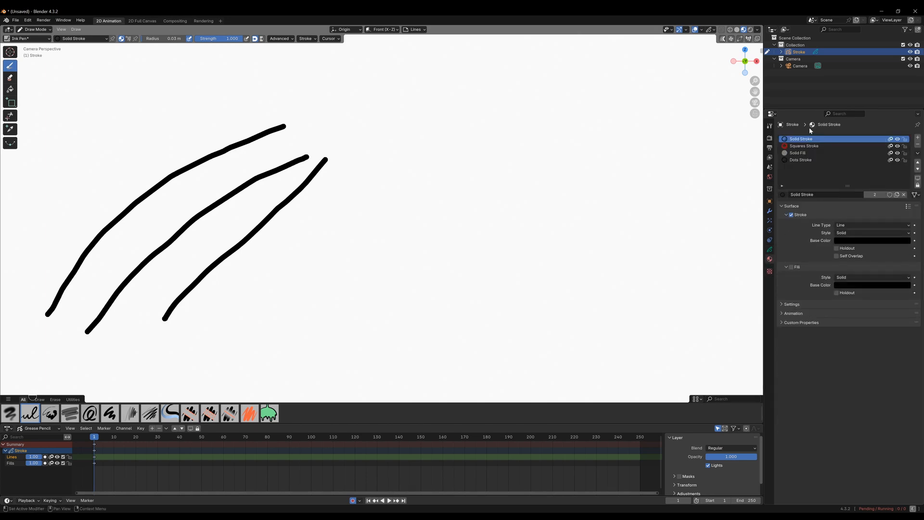
click(799, 153)
mouse_move(345, 235)
mouse_down()
mouse_move(391, 185)
mouse_move(492, 187)
mouse_move(501, 226)
mouse_move(440, 287)
mouse_move(344, 323)
mouse_move(279, 301)
mouse_move(285, 251)
mouse_move(350, 234)
mouse_up()
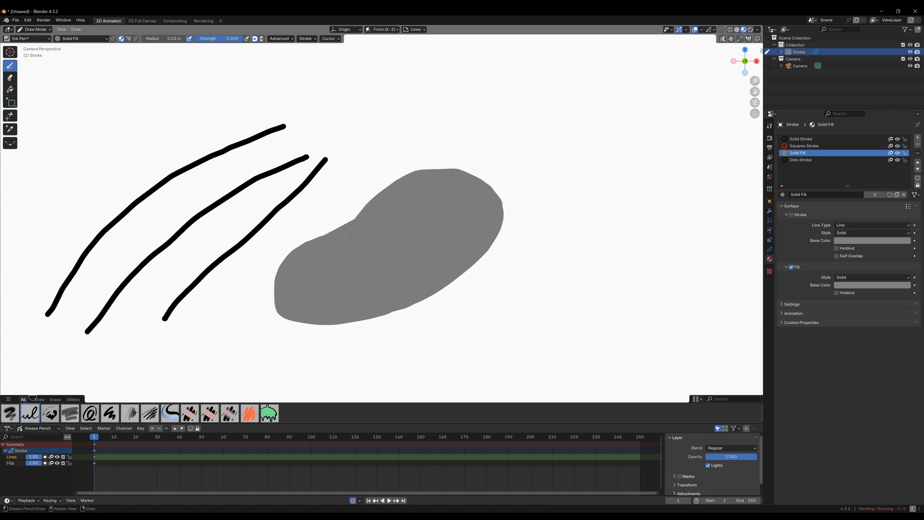
mouse_move(470, 118)
mouse_down()
mouse_move(552, 72)
mouse_move(545, 124)
mouse_move(469, 152)
mouse_move(466, 118)
mouse_up()
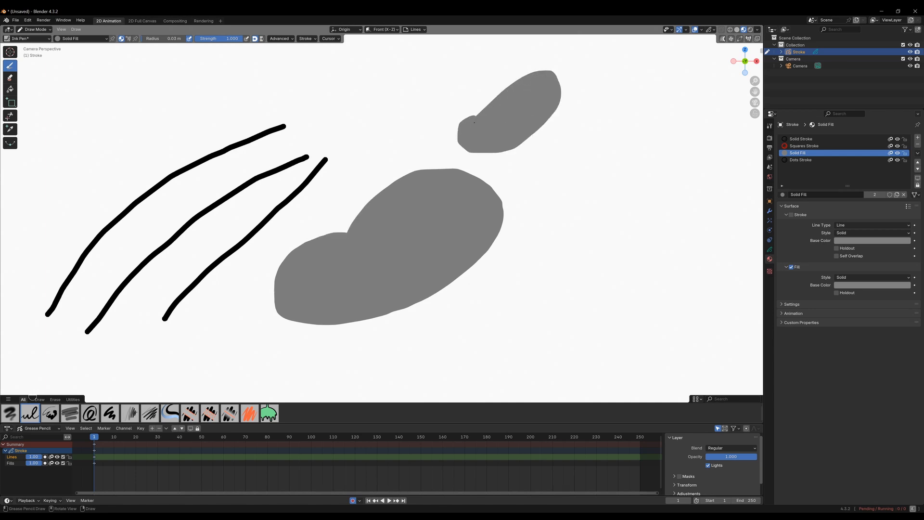
mouse_move(386, 136)
mouse_down()
mouse_move(380, 125)
mouse_move(424, 104)
mouse_move(401, 137)
mouse_move(388, 137)
mouse_up()
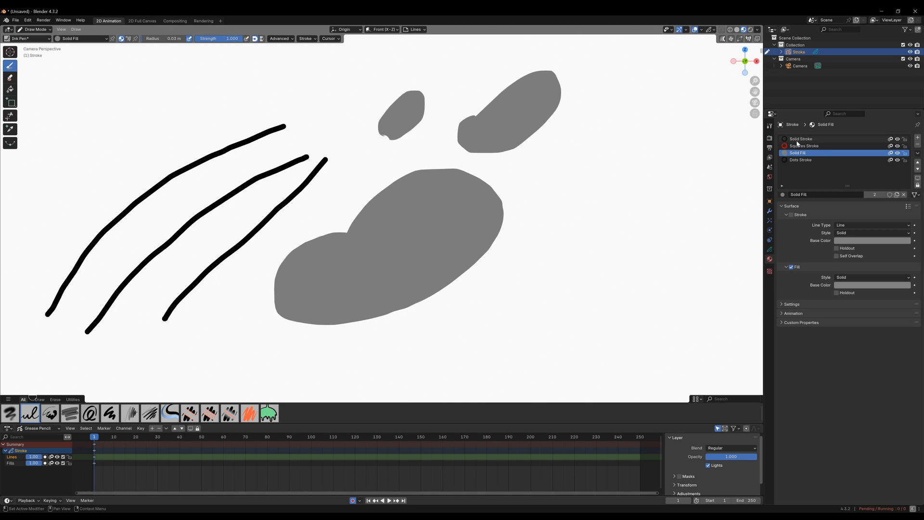
- Draw one closed loop with the Squares Stroke material and another below it with the Dots Stroke material
click(819, 146)
mouse_move(622, 115)
mouse_down()
mouse_move(667, 194)
mouse_move(586, 150)
mouse_move(621, 115)
mouse_up()
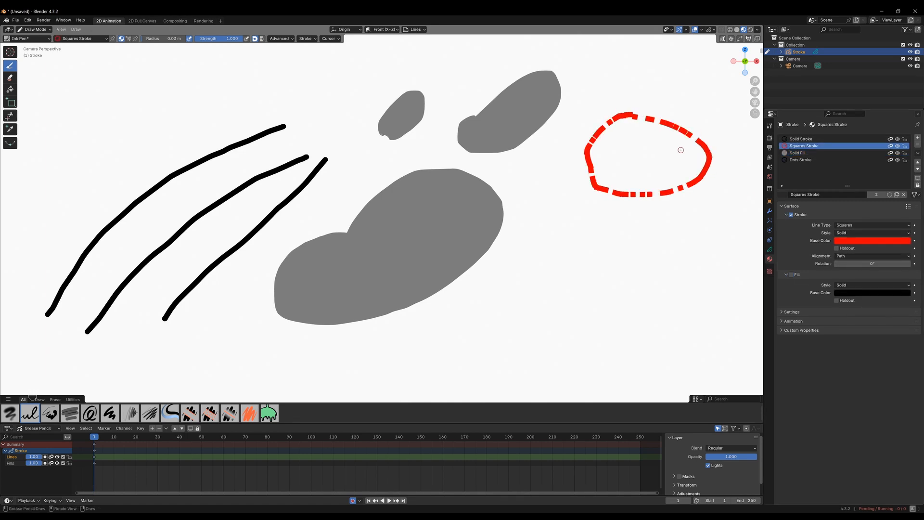
click(801, 159)
mouse_move(578, 223)
mouse_down()
mouse_move(600, 222)
mouse_move(621, 268)
mouse_move(524, 290)
mouse_move(534, 223)
mouse_move(580, 219)
mouse_up()
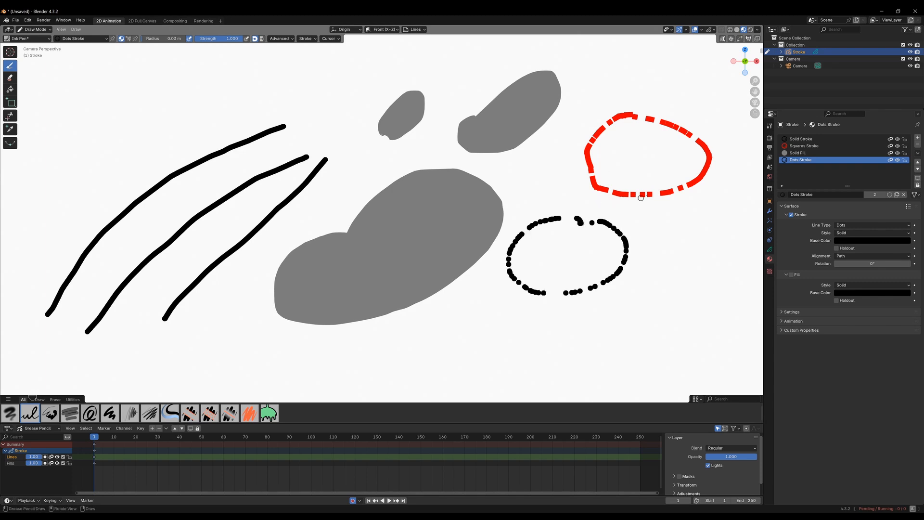
- Enable the stroke on the Solid Fill material and set its stroke base color to dark red
click(797, 153)
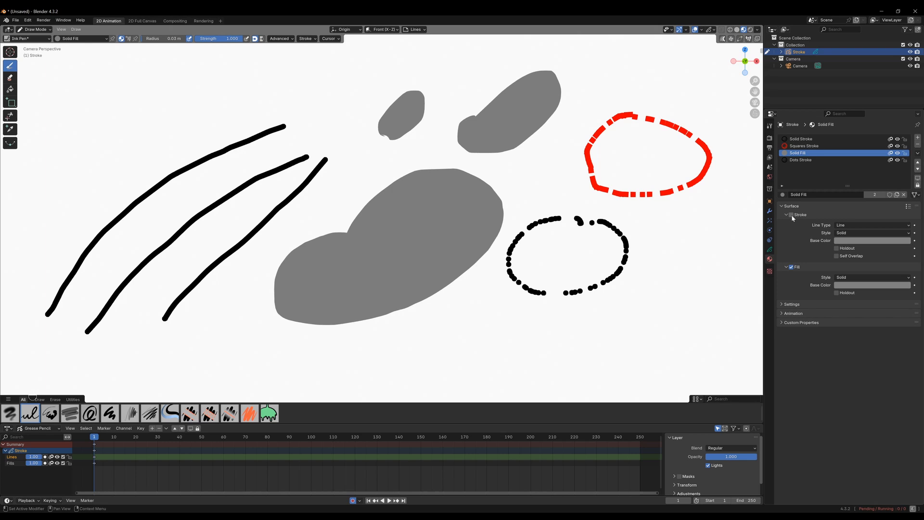
click(791, 215)
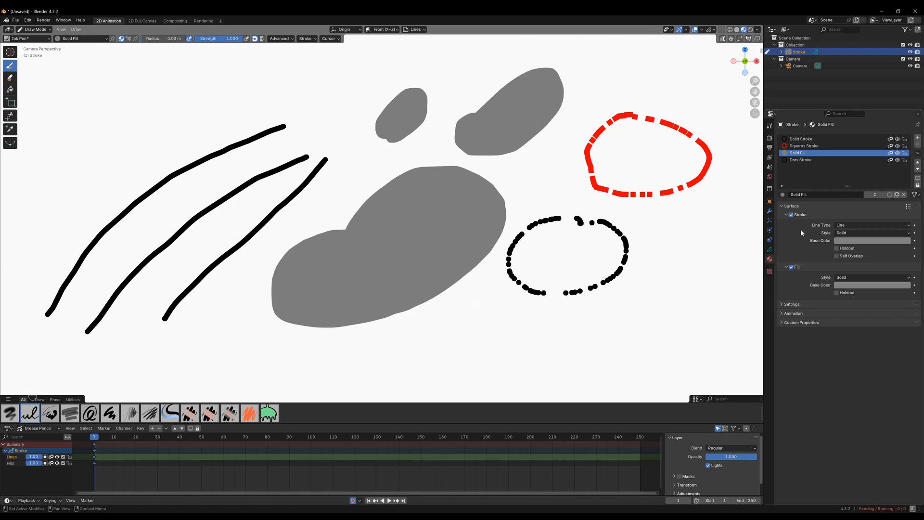
click(844, 241)
drag(871, 182, 877, 181)
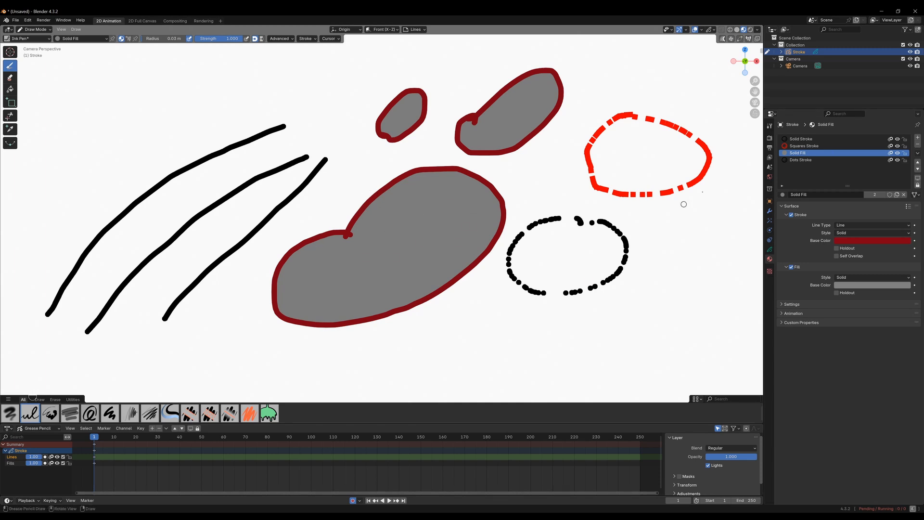
- Set the Solid Fill material's fill base color to muted blue-violet
click(854, 286)
mouse_move(880, 208)
mouse_down()
mouse_move(889, 181)
mouse_move(880, 189)
mouse_up()
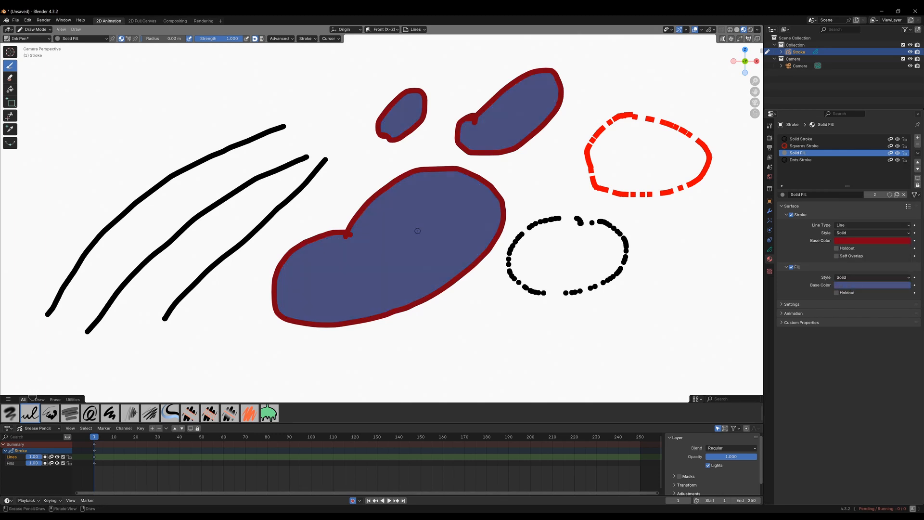
scroll(434, 220, down, 5)
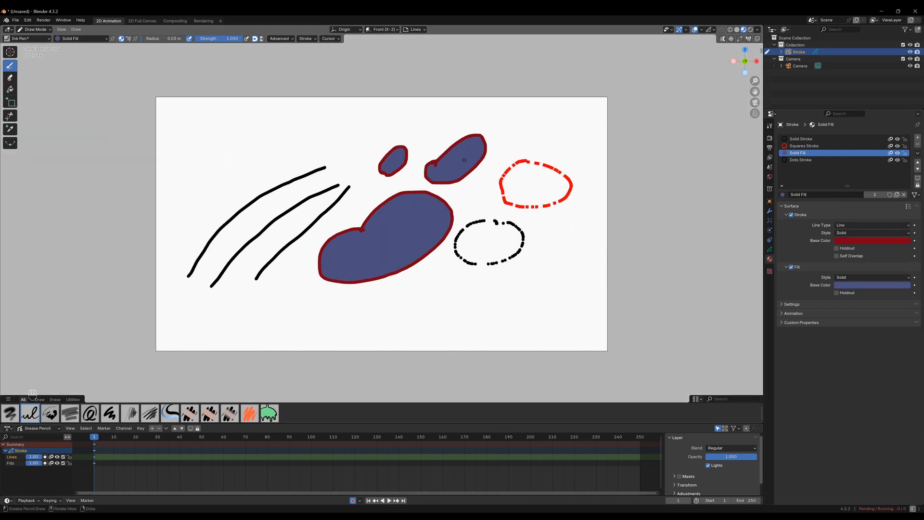
scroll(434, 220, up, 5)
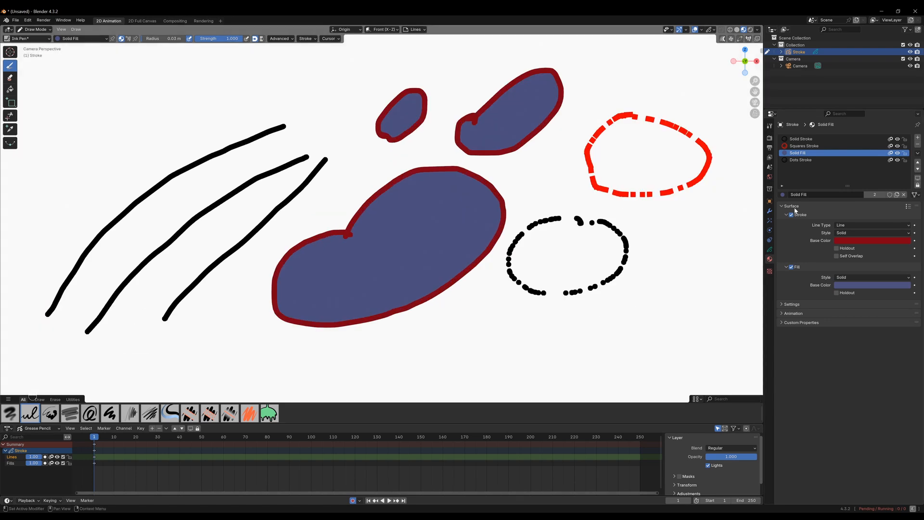
- Make Fills the active layer and draw another filled shape overlapping the edge of the large shape and the dotted loop
click(769, 249)
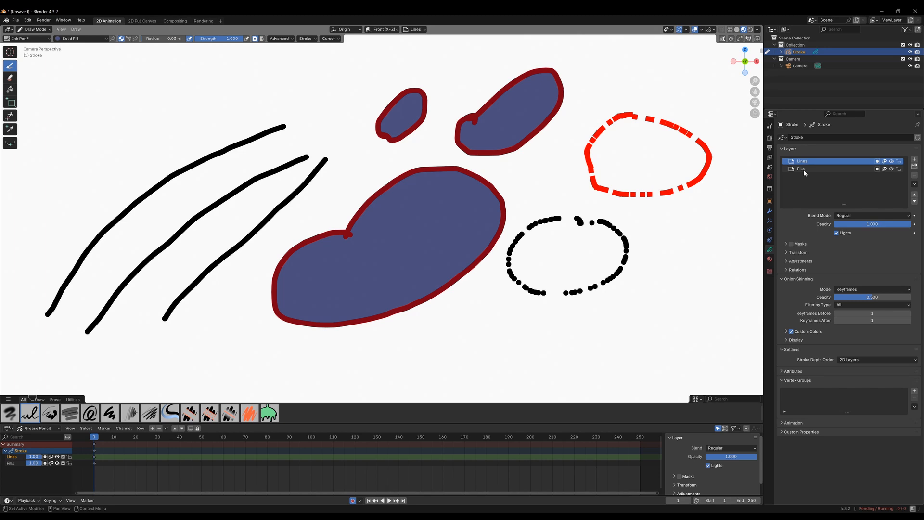
click(802, 169)
click(805, 161)
click(805, 168)
click(806, 162)
click(804, 170)
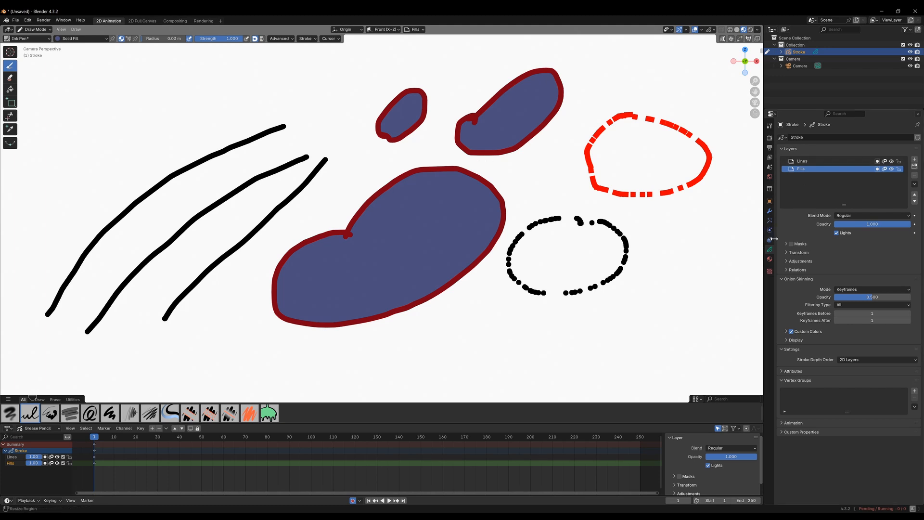
mouse_move(496, 185)
mouse_down()
mouse_move(539, 248)
mouse_move(445, 294)
mouse_up()
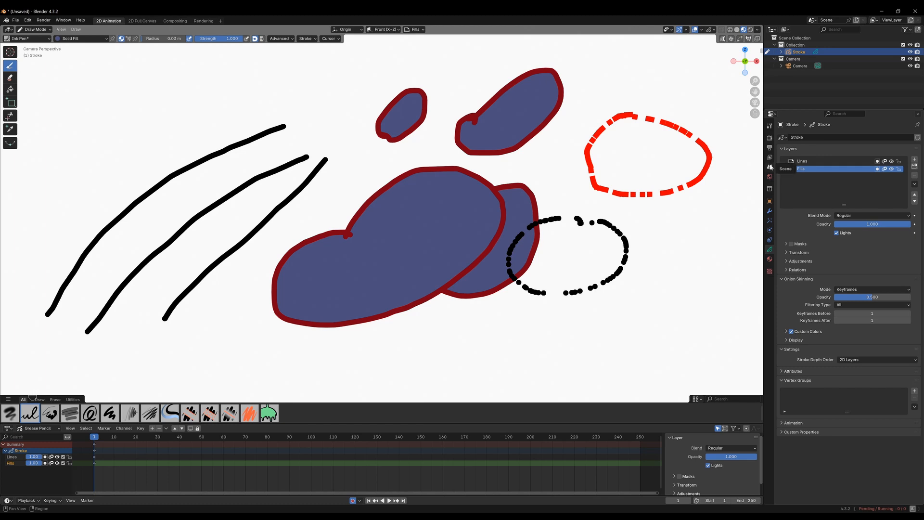
- Change the Solid Fill material's fill base color to muted green
click(769, 259)
click(849, 286)
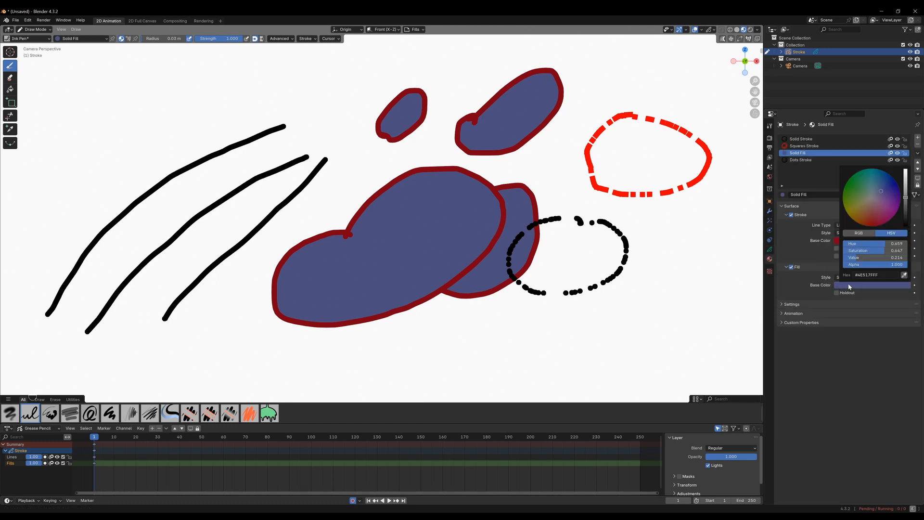
mouse_move(861, 188)
mouse_down()
mouse_move(864, 213)
mouse_move(859, 188)
mouse_move(867, 191)
mouse_up()
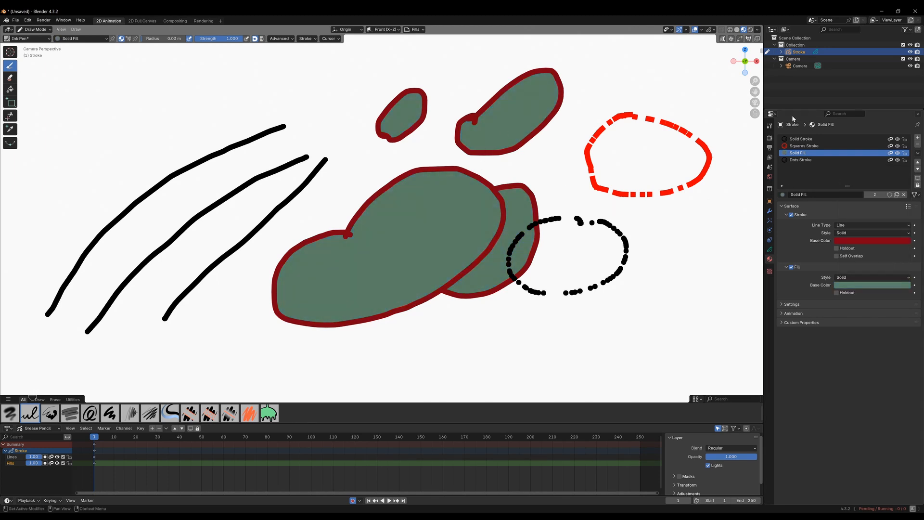
- Select the Solid Fill material and draw a small closed shape at the upper end of the black lines
click(802, 161)
click(799, 153)
click(802, 160)
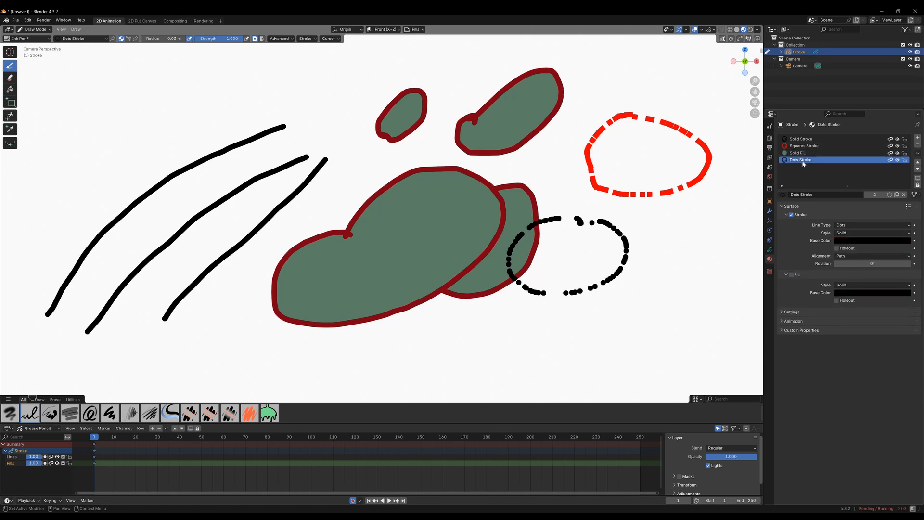
click(799, 153)
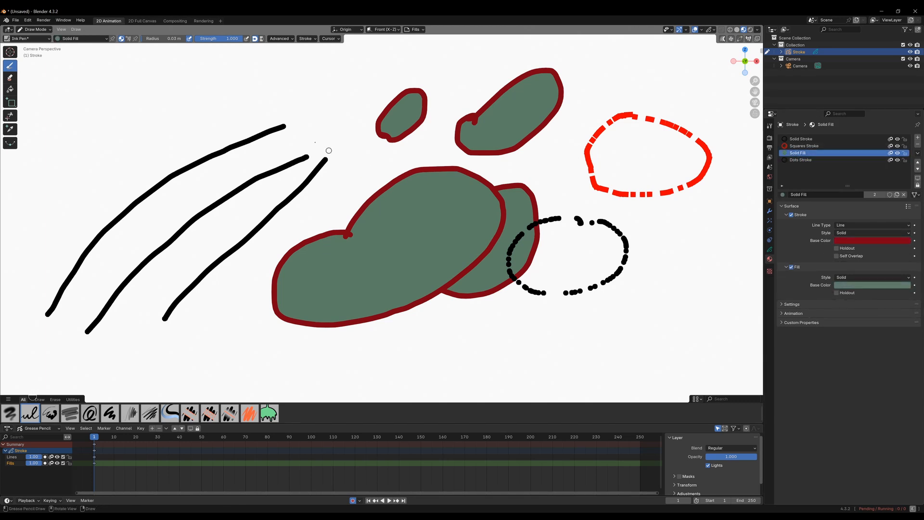
mouse_move(312, 91)
mouse_down()
mouse_move(337, 138)
mouse_move(345, 91)
mouse_move(325, 92)
mouse_up()
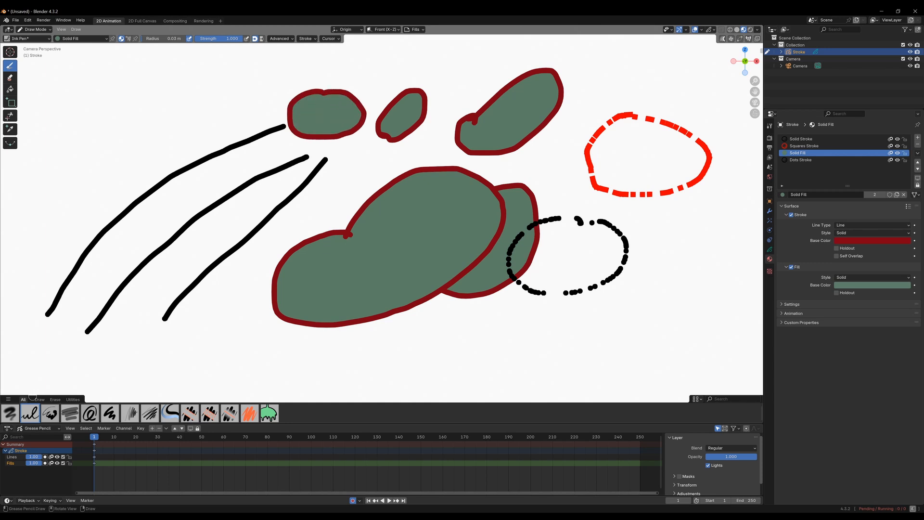
- Change the Solid Fill material's fill base color to brown and its stroke base color to dark purple
click(857, 288)
click(865, 214)
drag(865, 213, 859, 224)
click(865, 241)
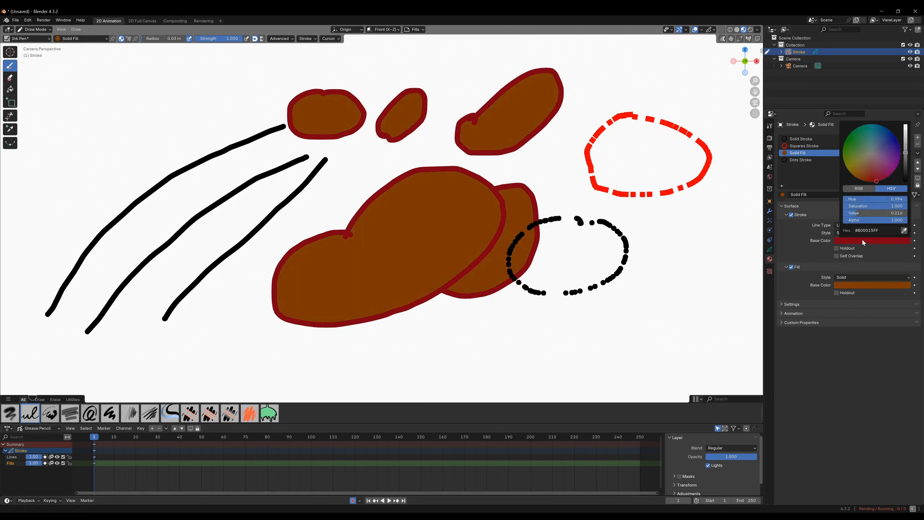
mouse_move(865, 172)
mouse_down()
mouse_move(845, 164)
mouse_move(869, 181)
mouse_move(888, 177)
mouse_move(900, 156)
mouse_up()
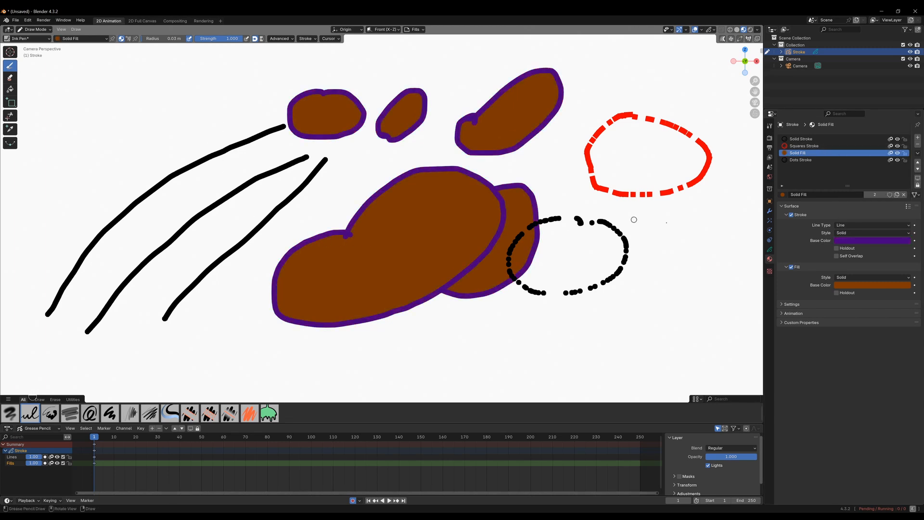
- Draw a closed shape beside the dotted loop and turn off Lights for the Fills layer
mouse_move(689, 227)
mouse_down()
mouse_move(708, 290)
mouse_move(636, 243)
mouse_move(675, 220)
mouse_move(690, 226)
mouse_up()
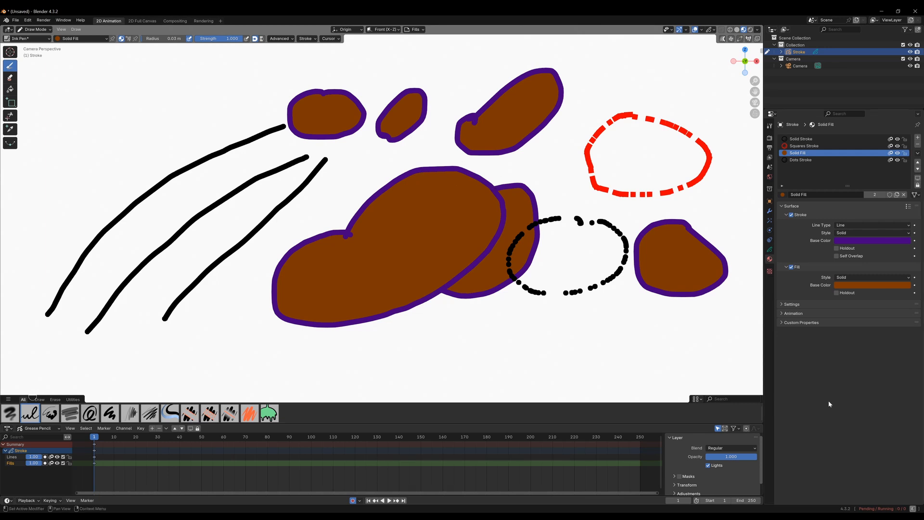
click(770, 250)
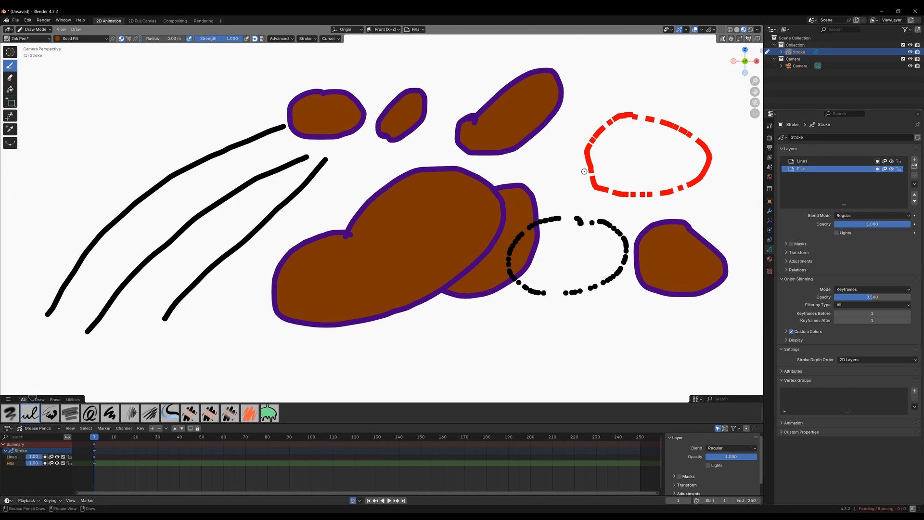
scroll(477, 118, down, 2)
scroll(477, 118, up, 2)
- Try the Holdout option on the Solid Fill material's fill and turn it off again
click(770, 271)
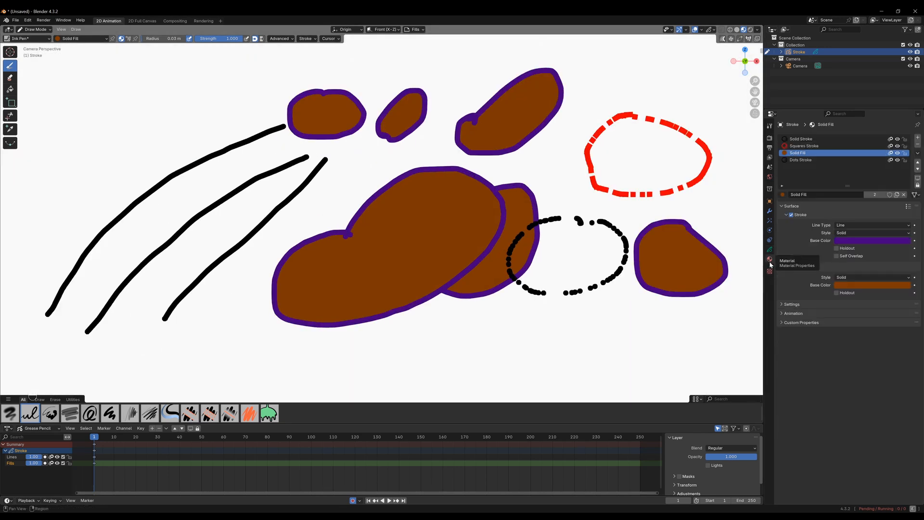
click(865, 290)
click(864, 284)
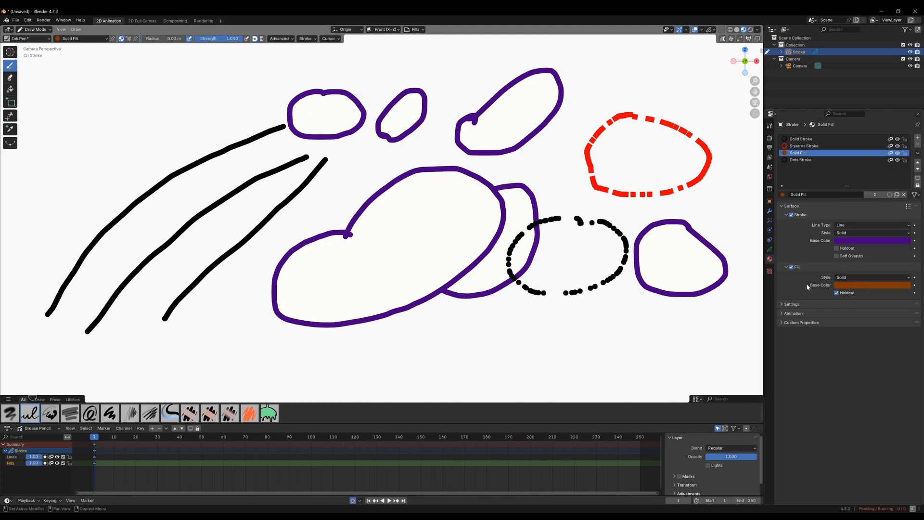
click(838, 294)
- Raise the Solid Fill material's fill base color to full brightness, giving bright orange #FF7300FF
click(842, 286)
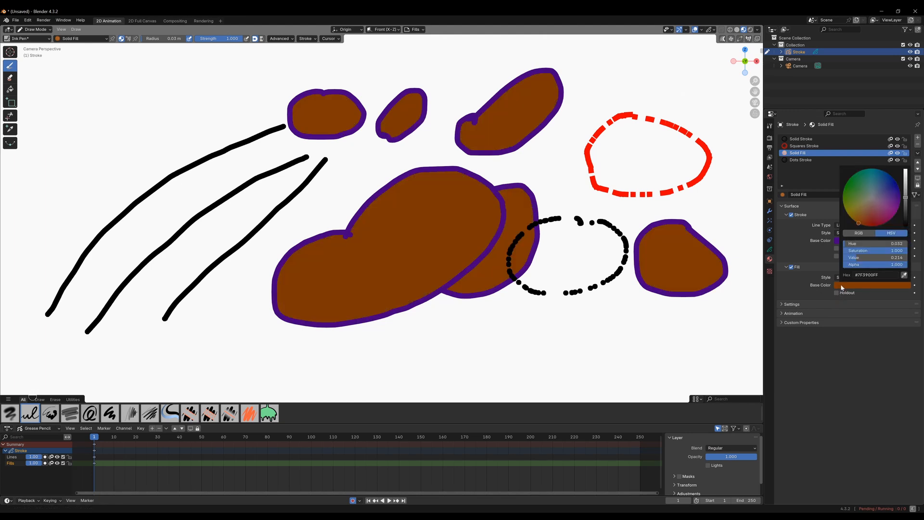
click(907, 182)
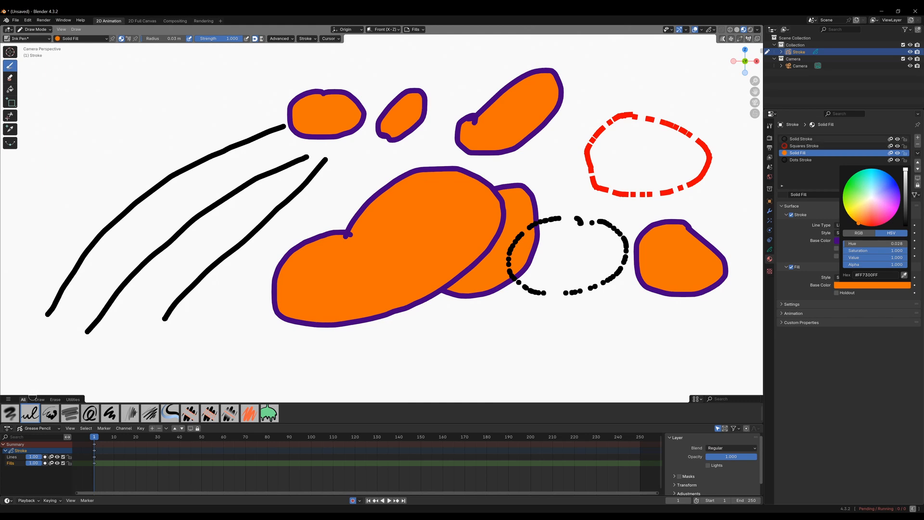
scroll(353, 170, down, 5)
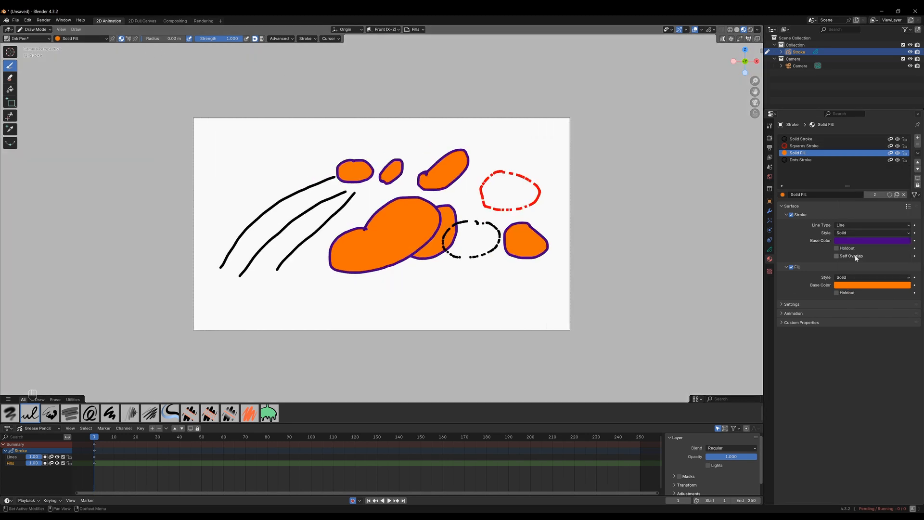
- Draw a filled rectangle above the black lines on the Fills layer with the Box tool
click(770, 250)
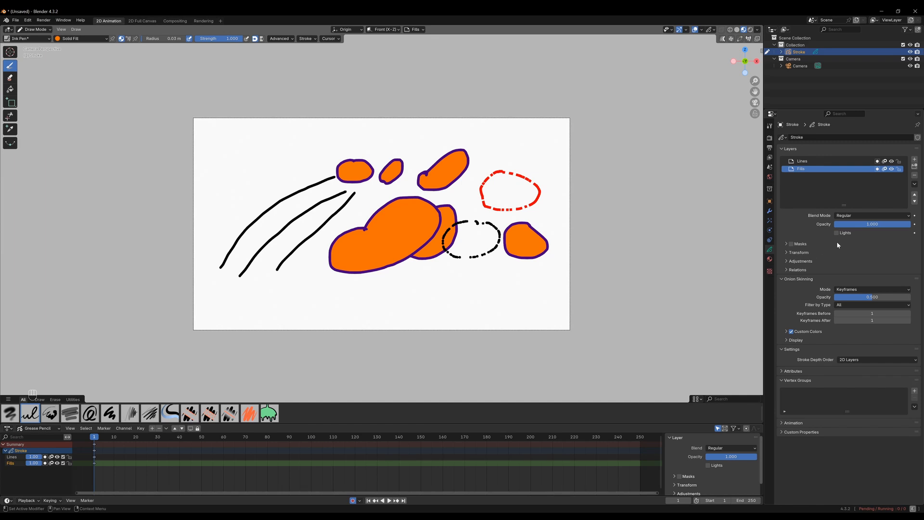
scroll(363, 207, up, 4)
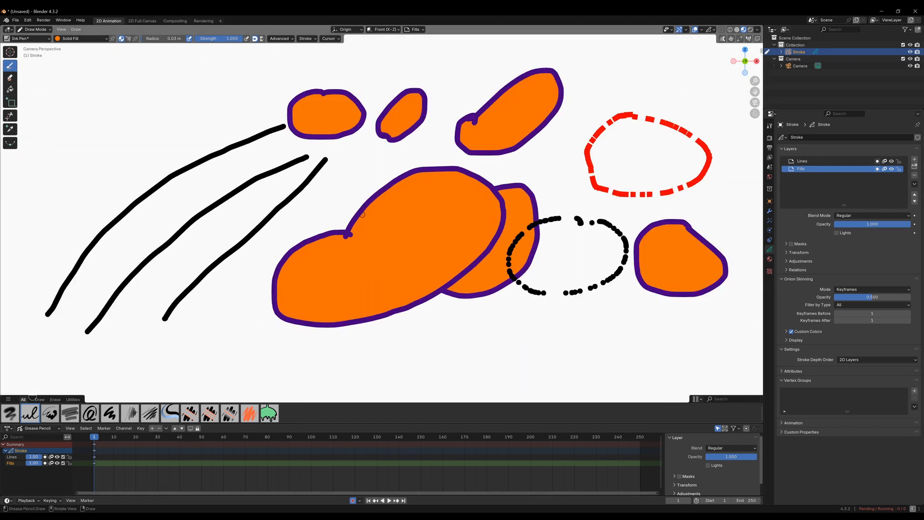
scroll(363, 206, down, 1)
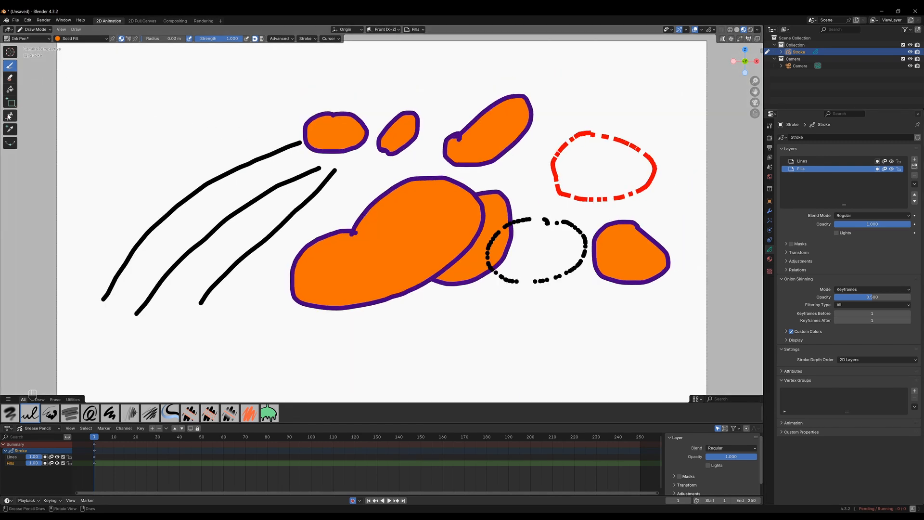
click(9, 106)
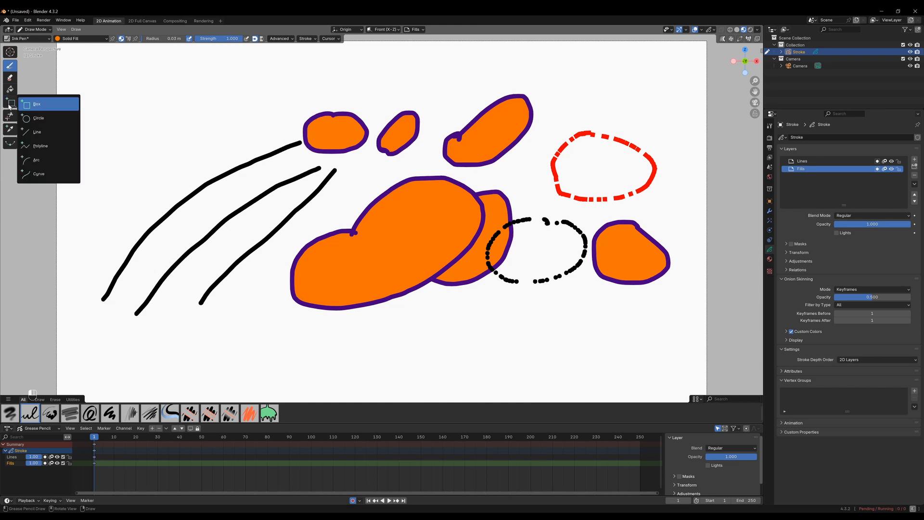
click(36, 105)
drag(127, 90, 200, 136)
key(Return)
scroll(147, 75, up, 2)
scroll(148, 79, down, 3)
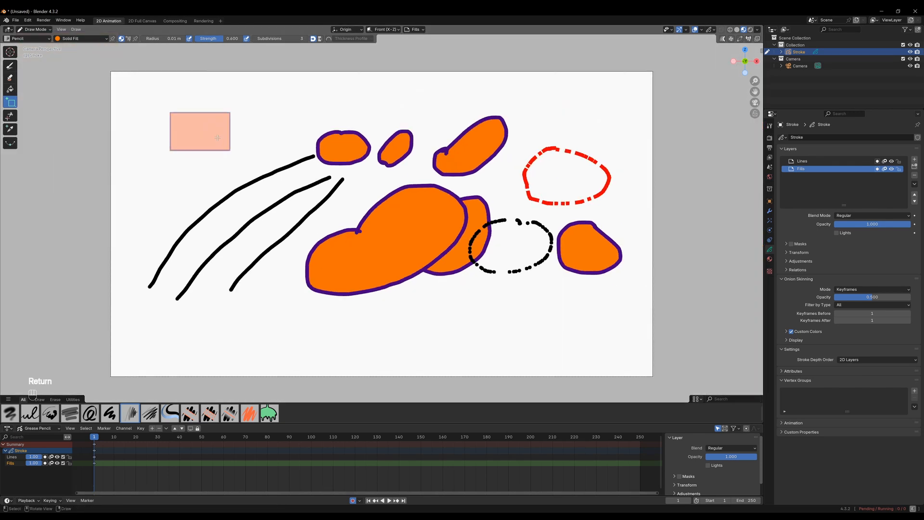
- Set the Pencil brush strength to 1.000 and draw a smaller rectangle up and to the left of the pale one
click(838, 233)
scroll(234, 106, up, 3)
shift+middle_drag(226, 122, 481, 235)
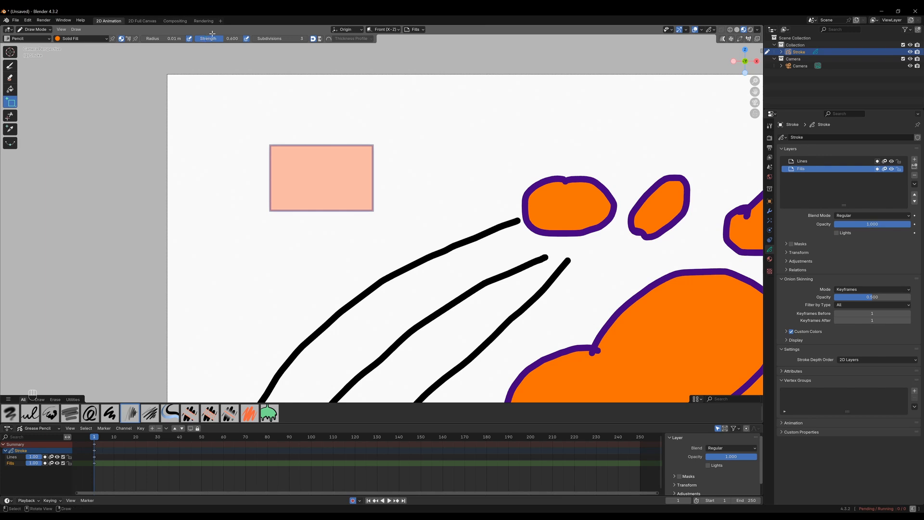
drag(304, 68, 336, 68)
drag(232, 39, 247, 58)
drag(204, 106, 261, 142)
key(Return)
scroll(330, 178, up, 2)
scroll(330, 178, down, 2)
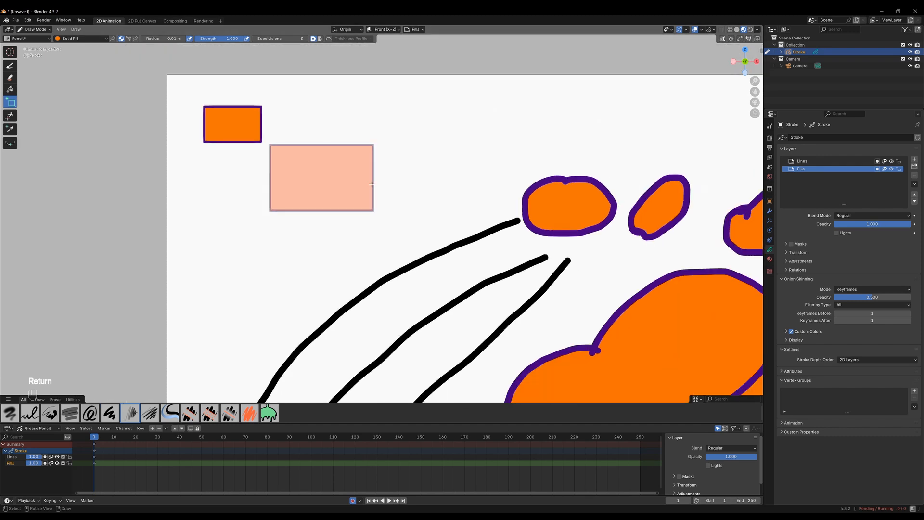
- Switch to the Lines layer and Solid Stroke material, and draw an ellipse with the Circle tool below the small orange rectangle
click(808, 165)
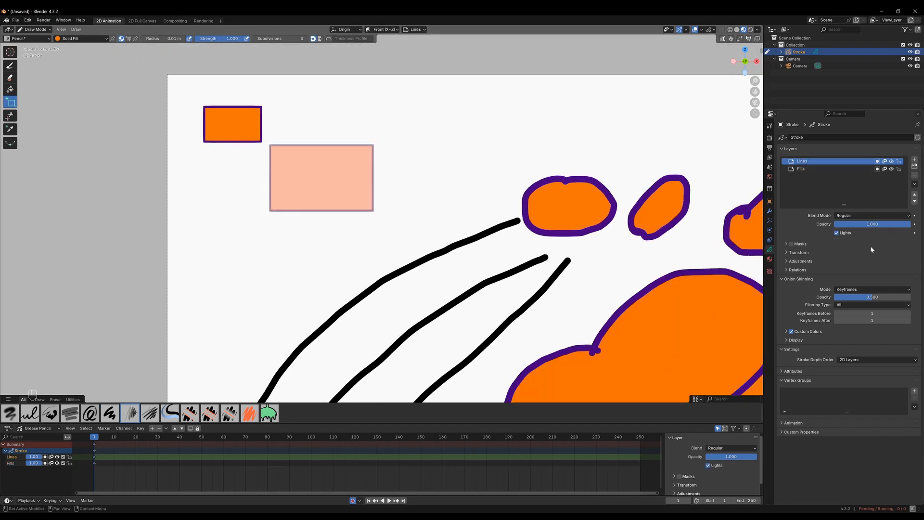
click(770, 259)
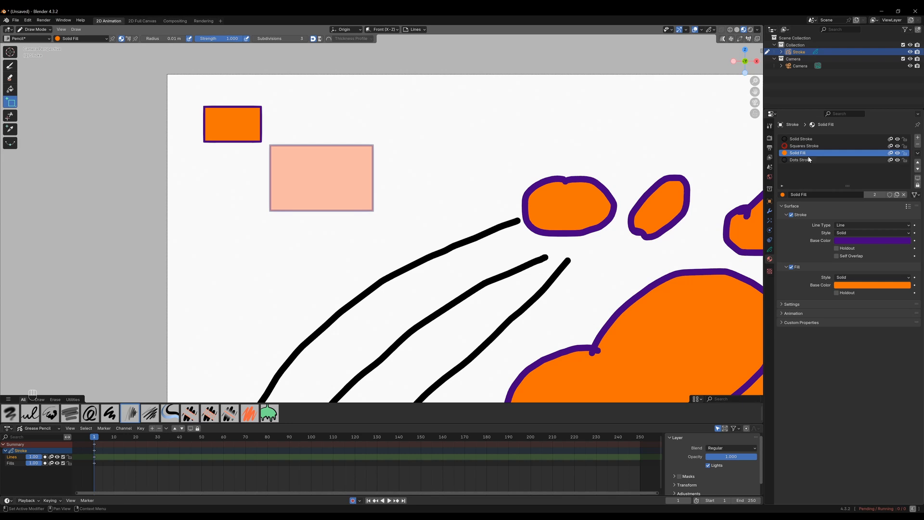
click(814, 139)
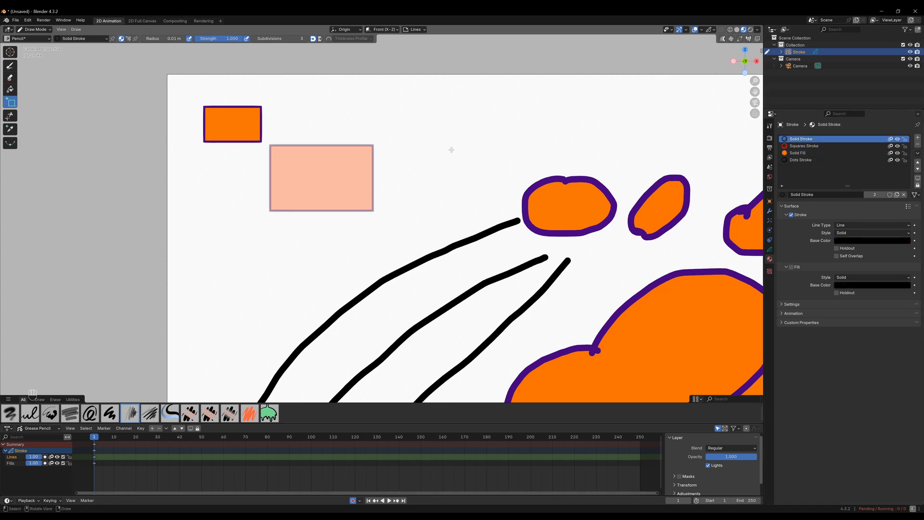
click(10, 103)
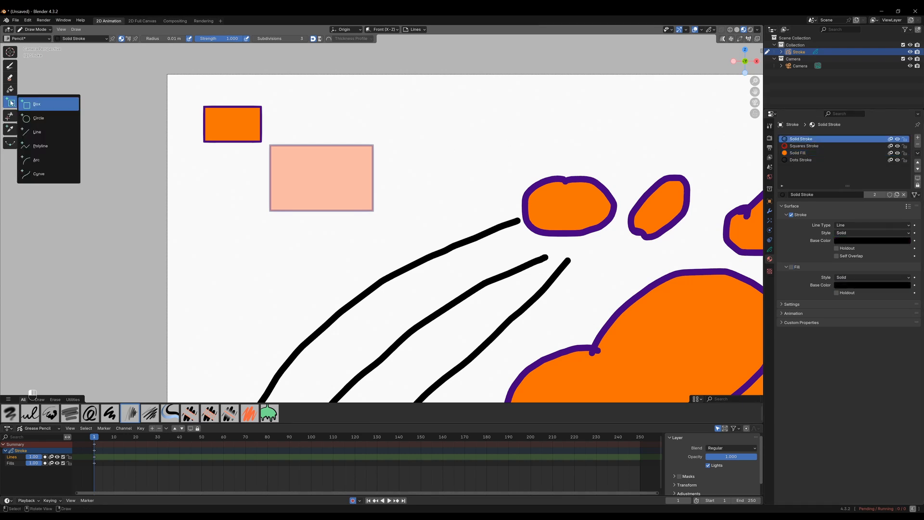
click(29, 120)
drag(385, 99, 446, 140)
mouse_move(386, 99)
mouse_down()
mouse_move(403, 88)
mouse_move(370, 95)
mouse_up()
drag(446, 140, 226, 181)
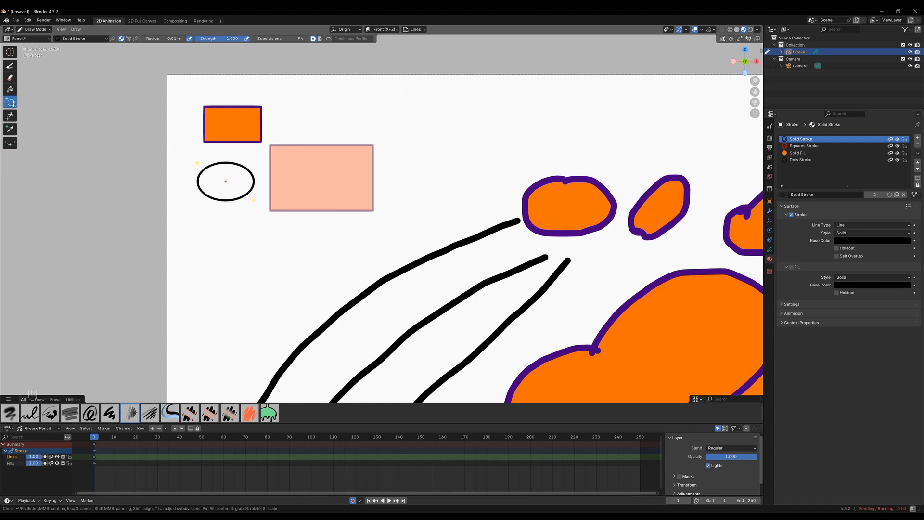
key(Return)
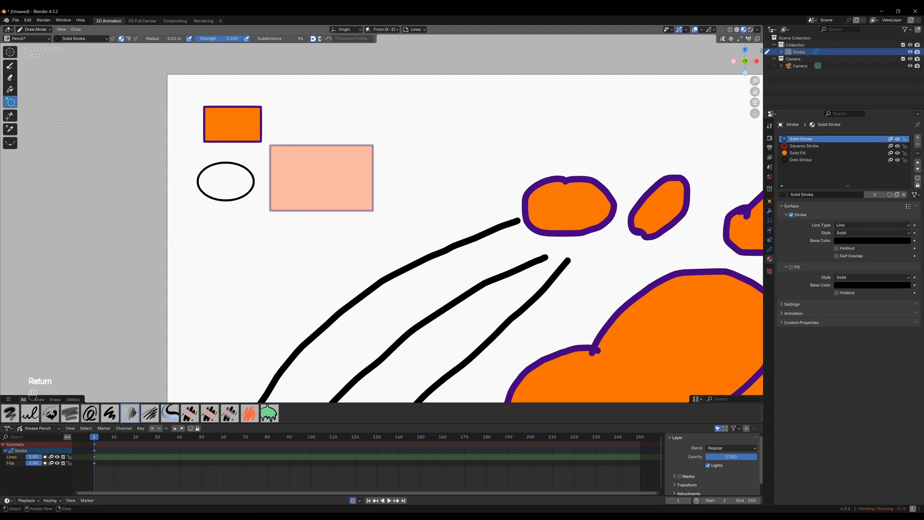
- Draw a straight slanted line above the pale rectangle with the Line tool, repositioning its start point before finishing
drag(15, 105, 39, 135)
drag(330, 105, 451, 100)
drag(332, 105, 321, 121)
key(Return)
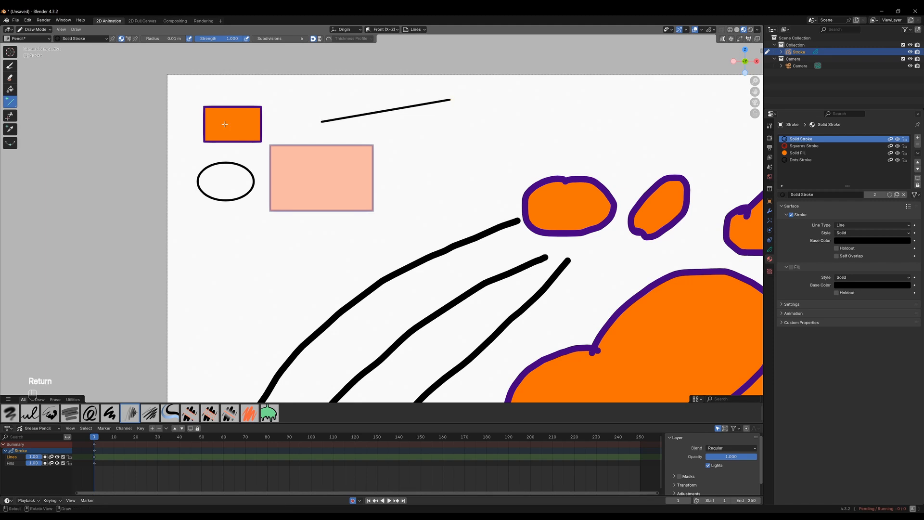
- Draw an open arc with the Curve tool beside the slanted line, shaping it with its handles and shortening its far end
click(14, 106)
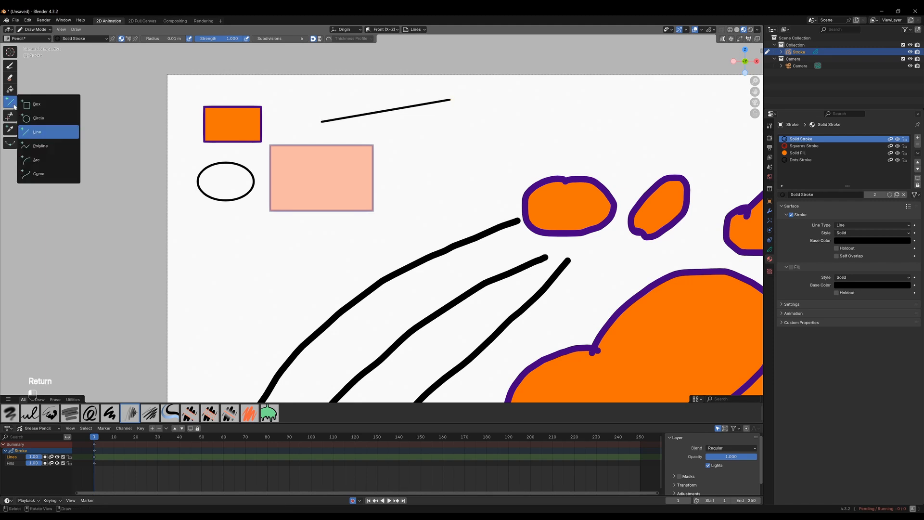
click(40, 174)
click(468, 134)
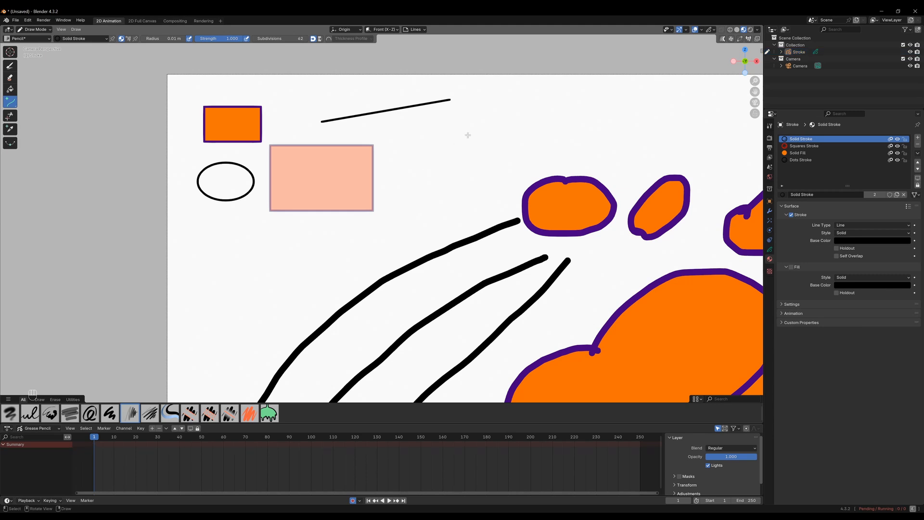
mouse_move(432, 164)
mouse_down()
mouse_move(553, 94)
mouse_move(710, 130)
mouse_up()
drag(619, 141, 554, 77)
mouse_move(525, 152)
mouse_down()
mouse_move(490, 259)
mouse_move(436, 321)
mouse_move(419, 79)
mouse_move(270, 113)
mouse_move(304, 135)
mouse_up()
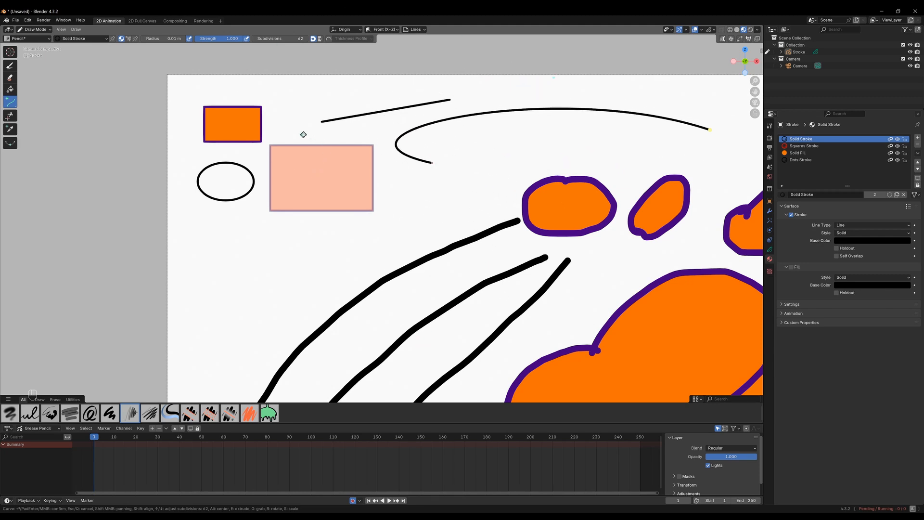
mouse_move(711, 130)
mouse_down()
mouse_move(508, 131)
mouse_move(477, 153)
mouse_move(533, 119)
mouse_move(577, 122)
mouse_up()
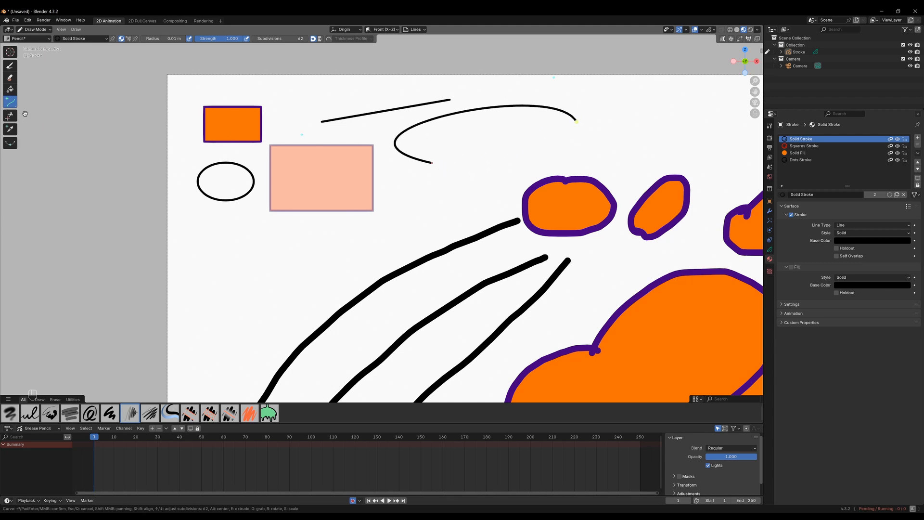
key(Return)
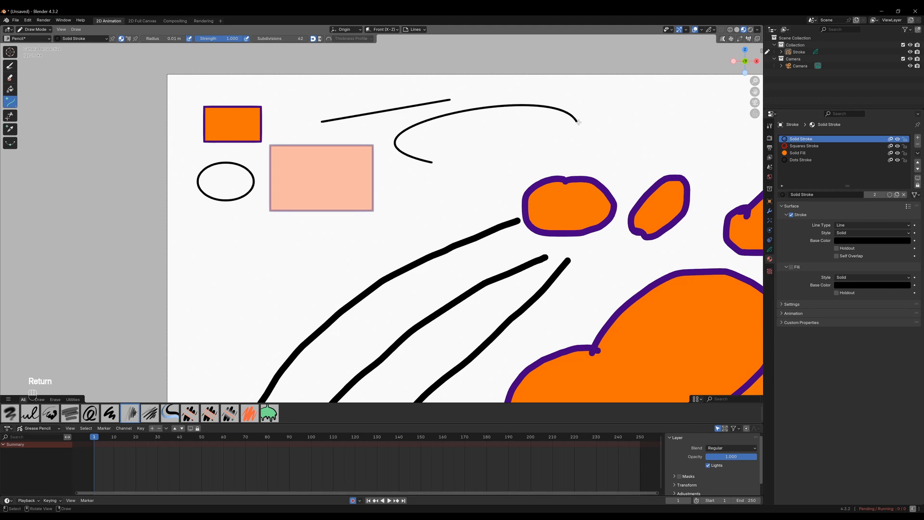
click(578, 124)
key(ctrl+z)
key(ctrl+z)
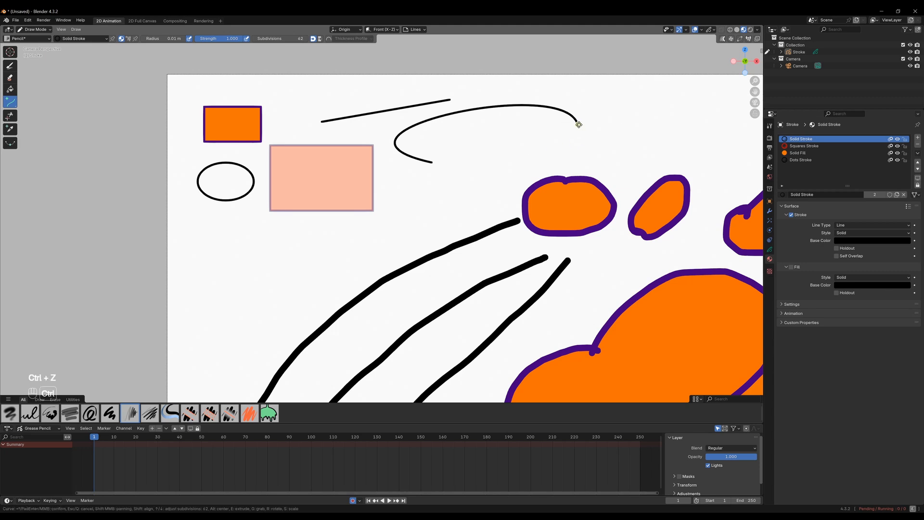
key(Escape)
- Close the open arc with a second curve underneath it, aligning the end points and shaping the handles into a smooth elongated loop
drag(577, 121, 577, 147)
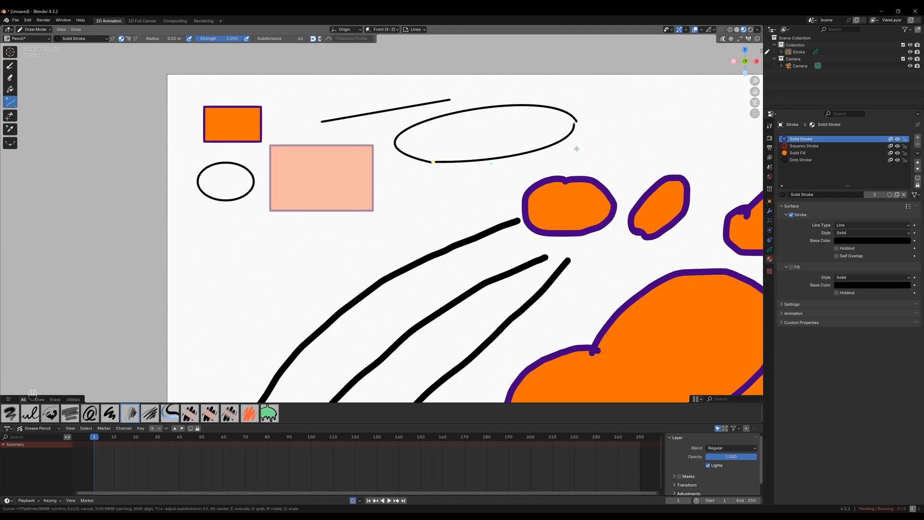
scroll(531, 110, up, 3)
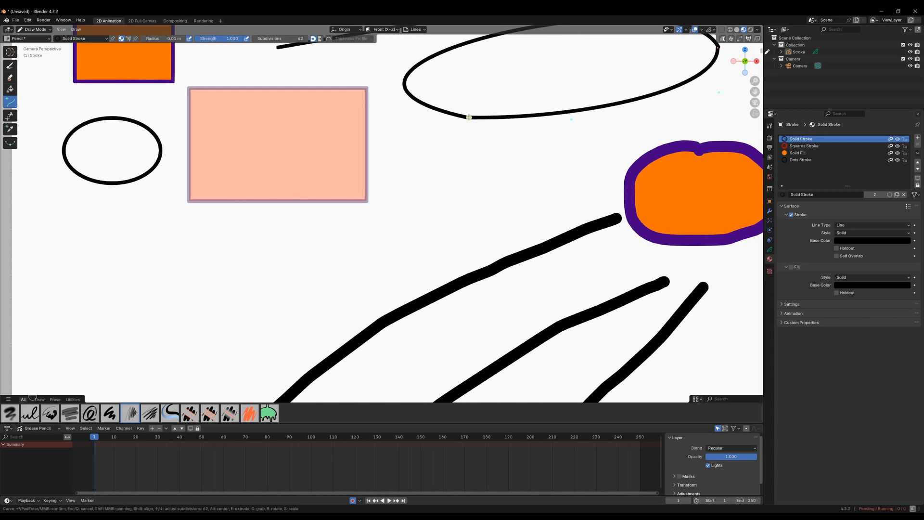
scroll(484, 119, up, 5)
shift+middle_drag(502, 85, 440, 249)
mouse_move(537, 122)
mouse_down()
mouse_move(526, 123)
mouse_move(536, 122)
mouse_up()
scroll(544, 127, down, 3)
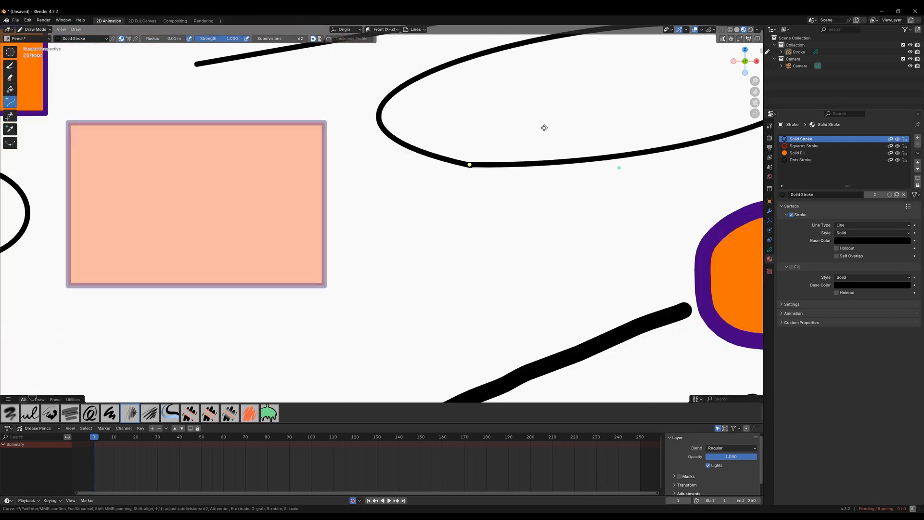
drag(620, 168, 626, 191)
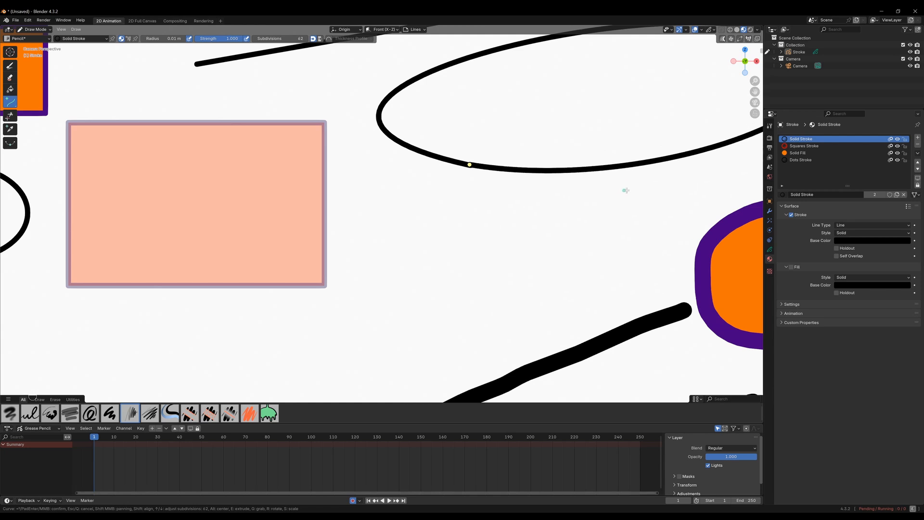
mouse_move(469, 165)
mouse_down()
mouse_move(475, 172)
mouse_move(468, 165)
mouse_up()
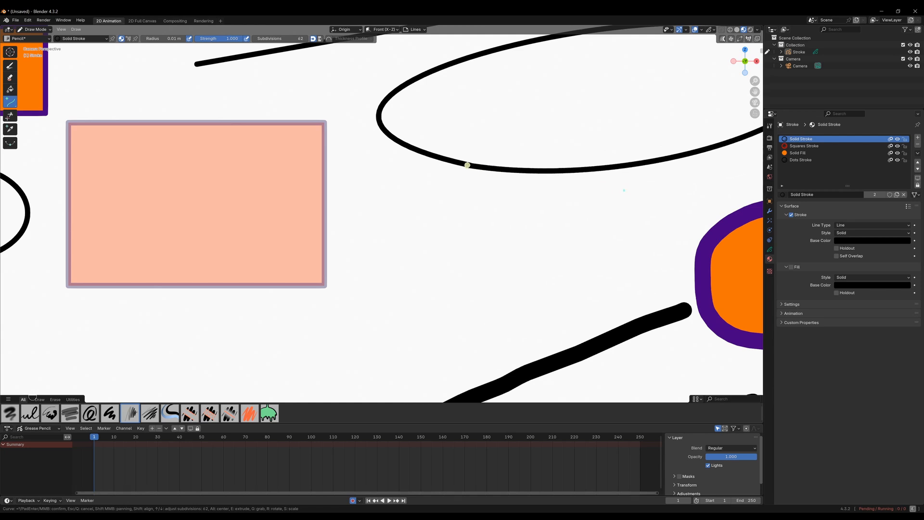
scroll(536, 141, down, 3)
shift+middle_drag(536, 142, 501, 155)
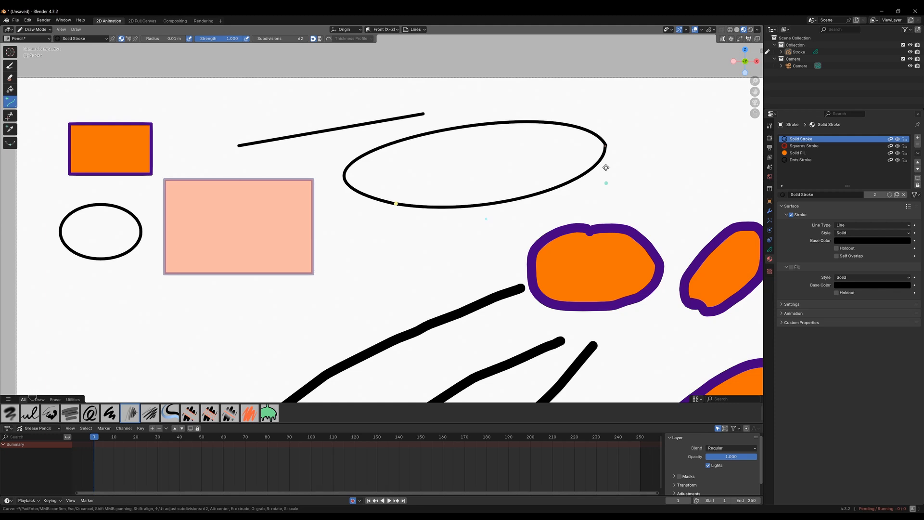
key(Return)
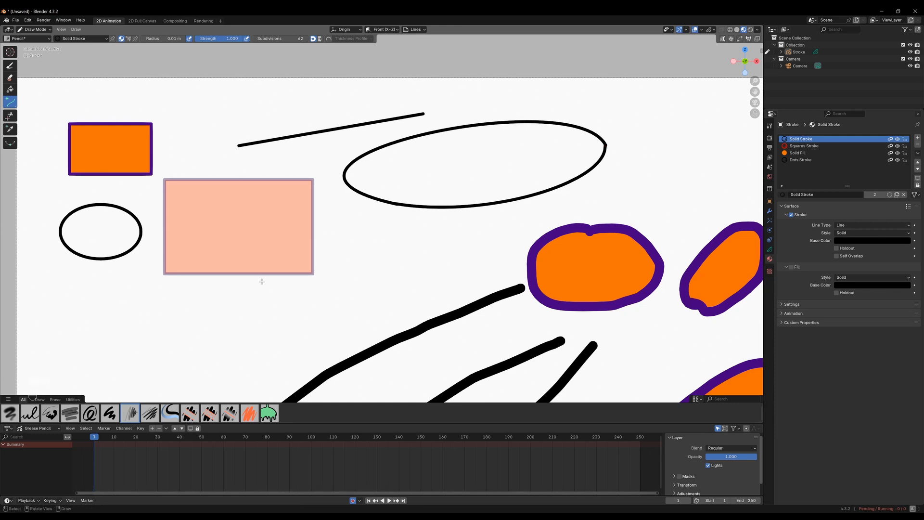
- Fill the inside of the elongated loop with the Solid Fill material using the Fill tool
click(10, 91)
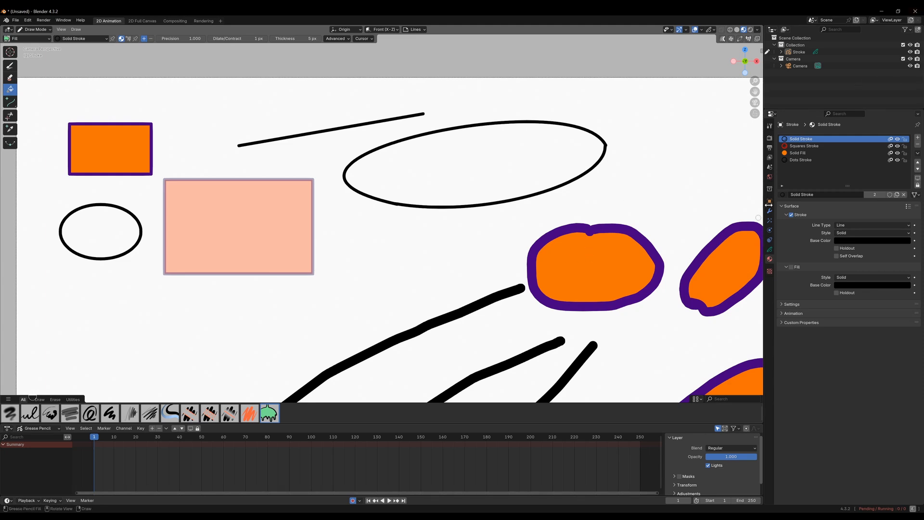
click(800, 154)
click(441, 170)
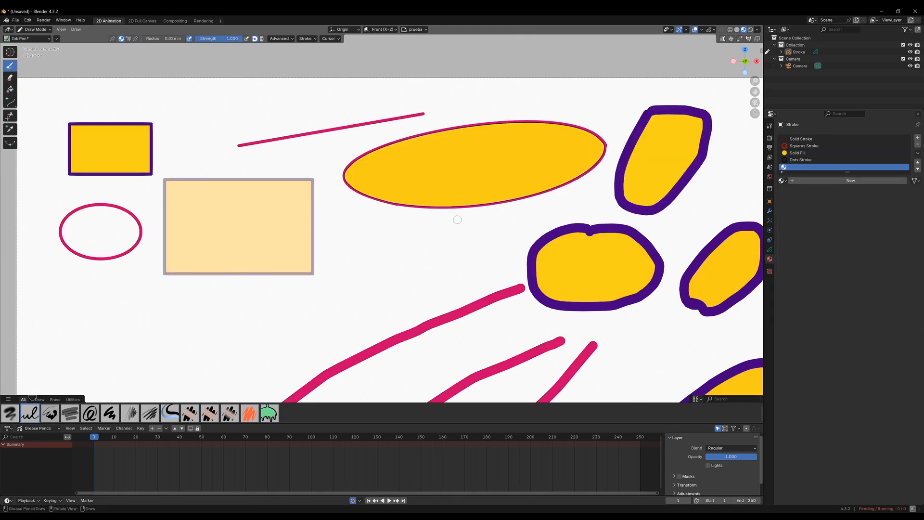
- Look through the surface settings of the Squares Stroke, Solid Fill and Dots Stroke materials
click(794, 153)
click(797, 146)
click(798, 153)
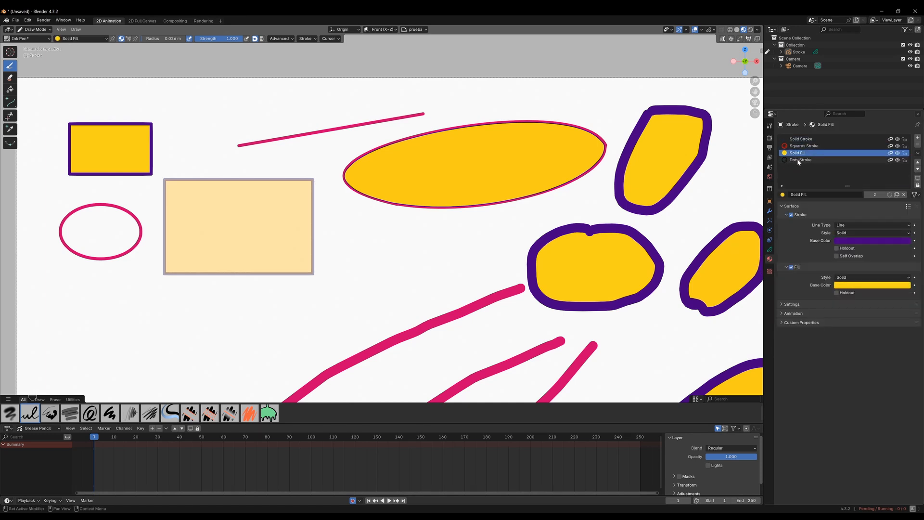
click(798, 161)
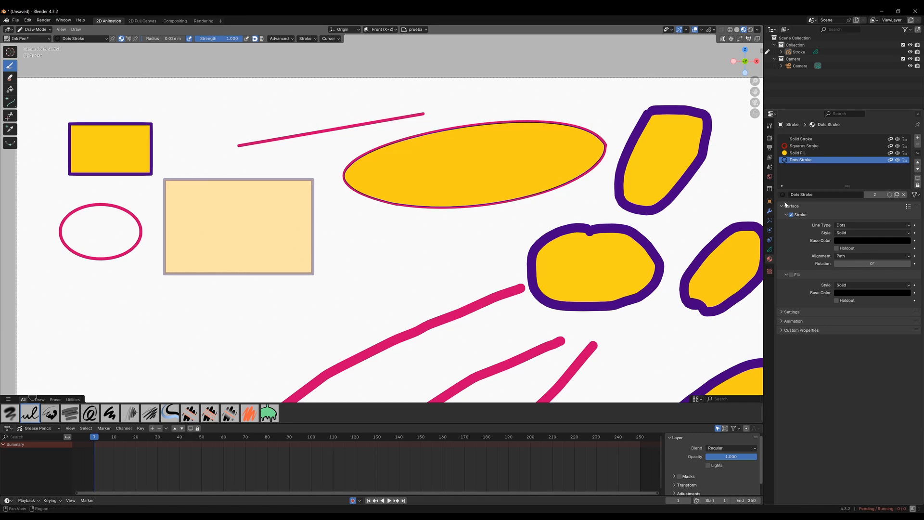
- Add new empty material slots to the Stroke object after the Dots Stroke material
click(918, 136)
click(919, 137)
click(795, 161)
click(795, 166)
click(794, 161)
scroll(817, 159, up, 1)
- Make a separate copy of the Solid Stroke material in its slot and put the original Solid Stroke back
click(799, 139)
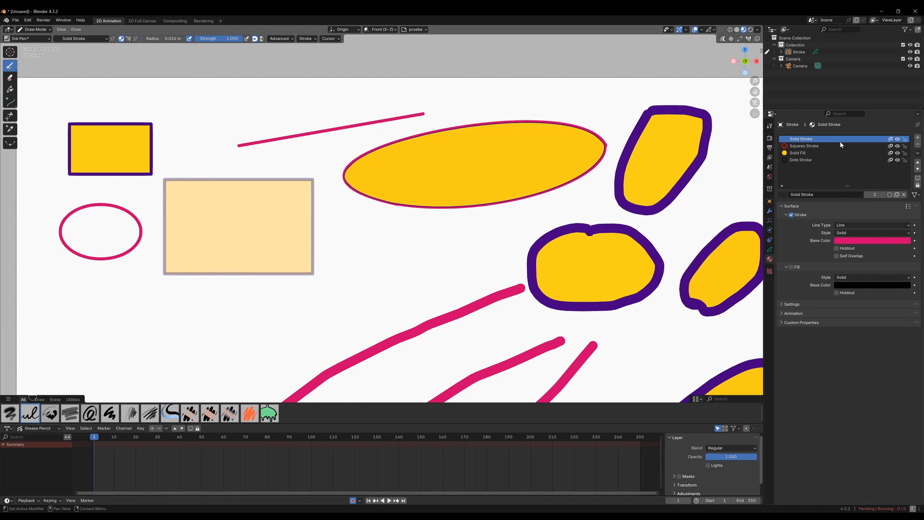
click(897, 194)
click(784, 195)
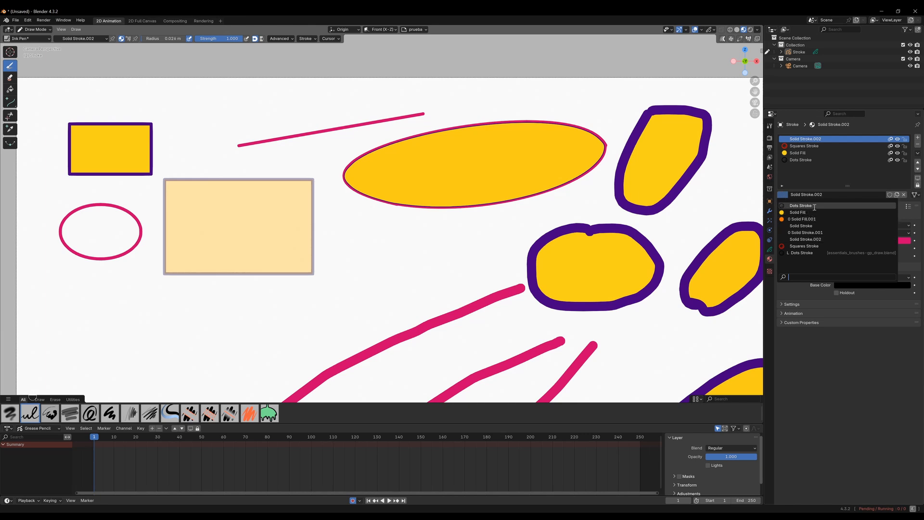
click(816, 226)
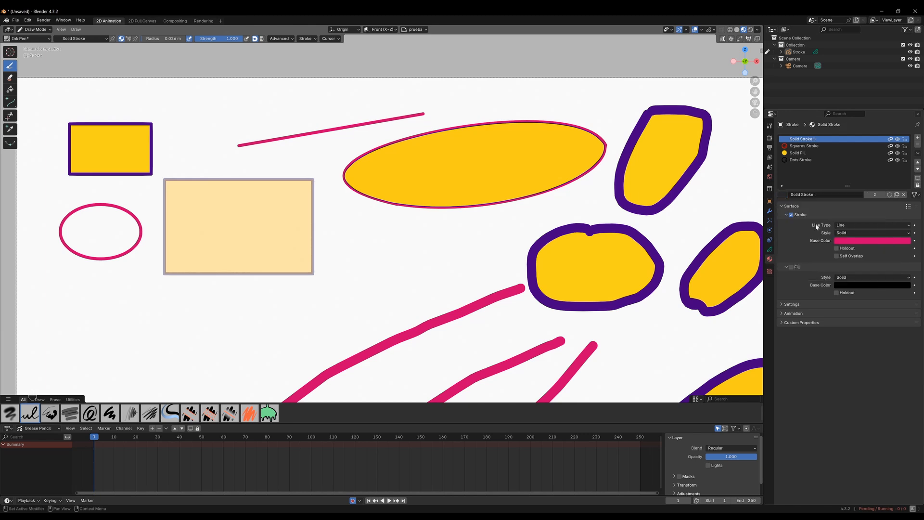
- Assign Solid Stroke.001 to the empty slot below Dots Stroke and set its stroke base color to blue #0099D1
click(793, 166)
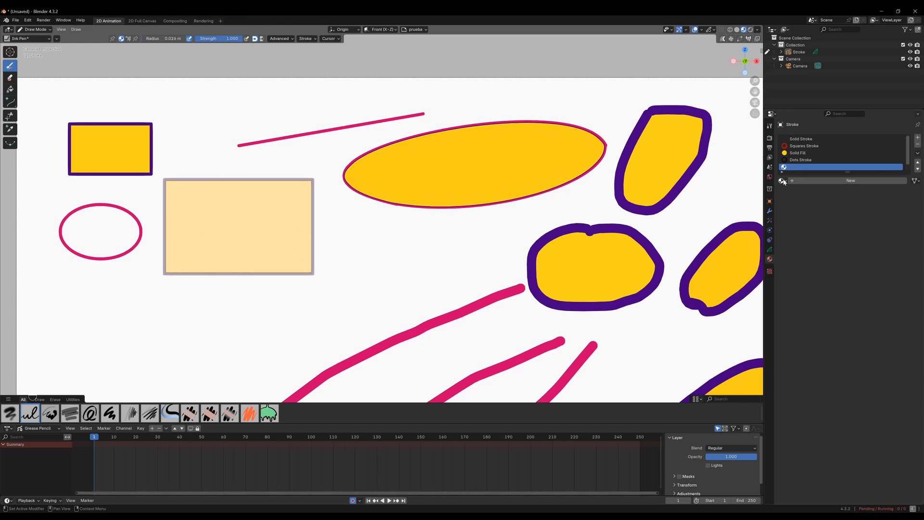
click(783, 181)
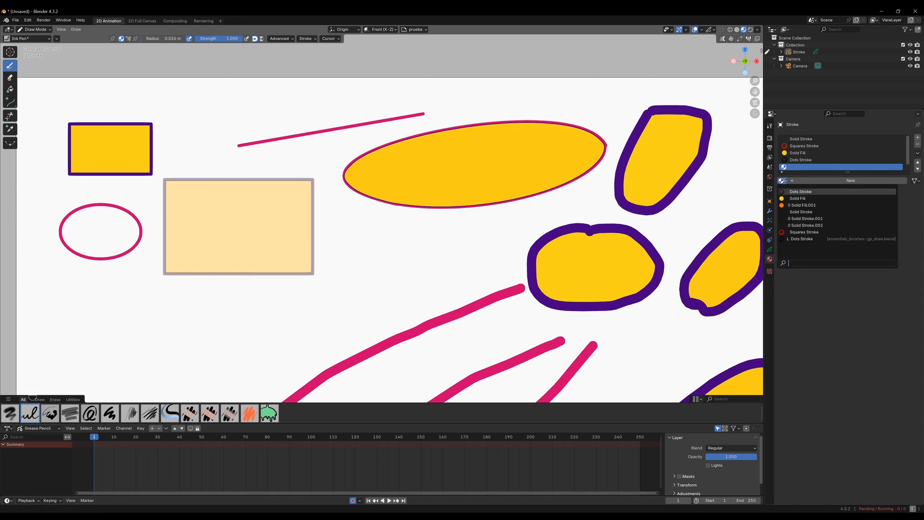
click(814, 219)
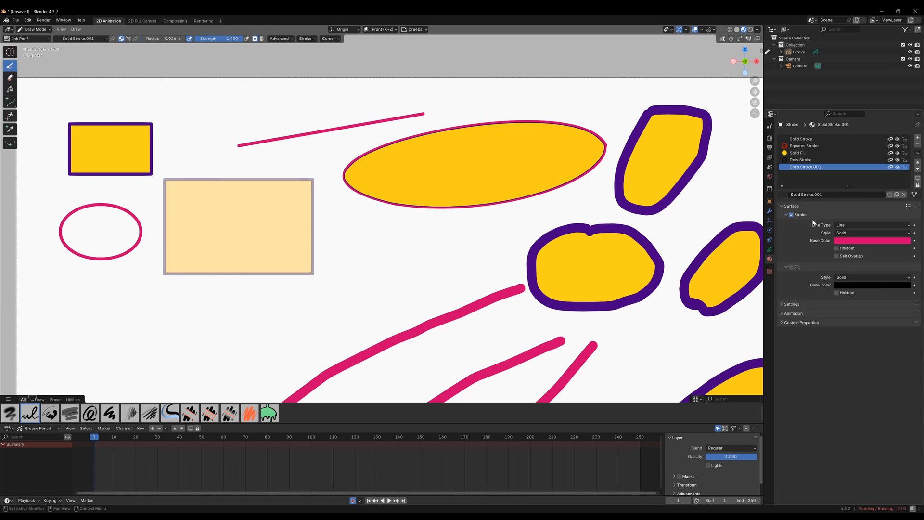
click(857, 241)
drag(874, 143, 880, 124)
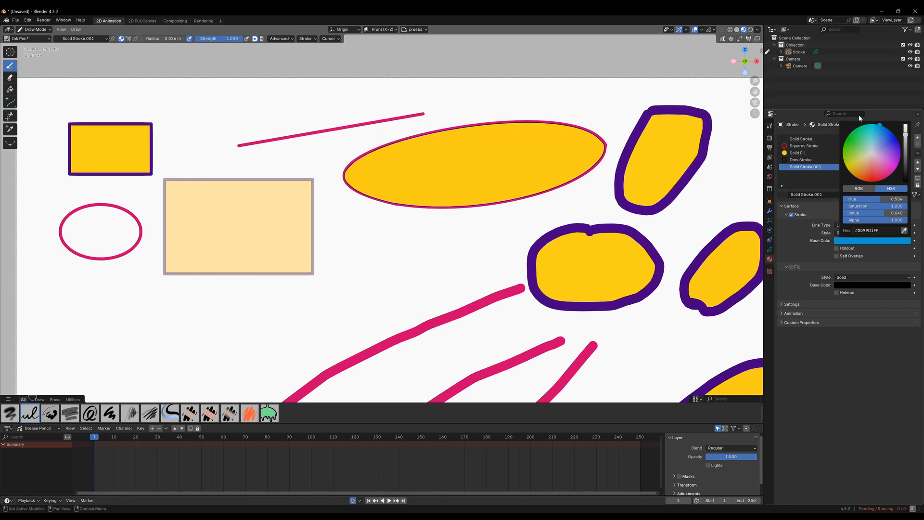
- Draw a blue loop below the large ellipse on the prueba layer, and an overlapping Solid Fill shape on the Lines layer
click(770, 249)
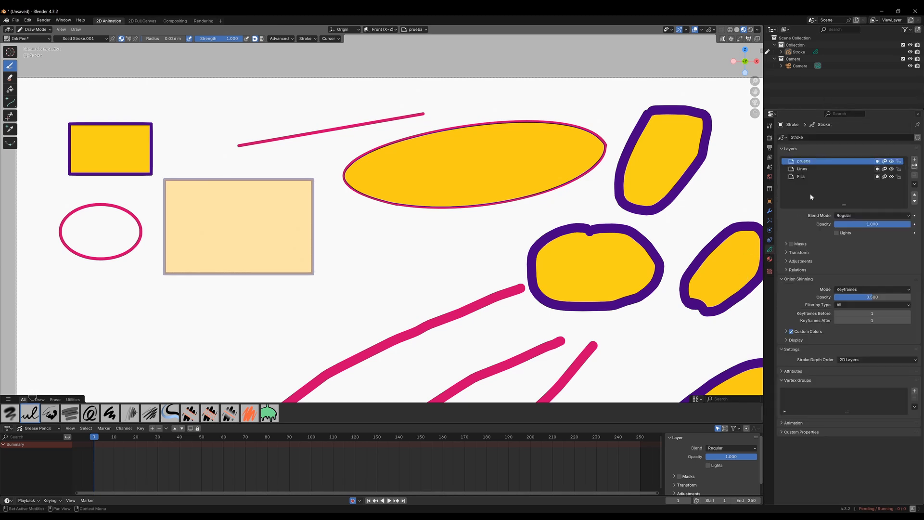
mouse_move(424, 236)
mouse_down()
mouse_move(367, 250)
mouse_move(343, 286)
mouse_move(447, 256)
mouse_move(438, 237)
mouse_move(423, 235)
mouse_up()
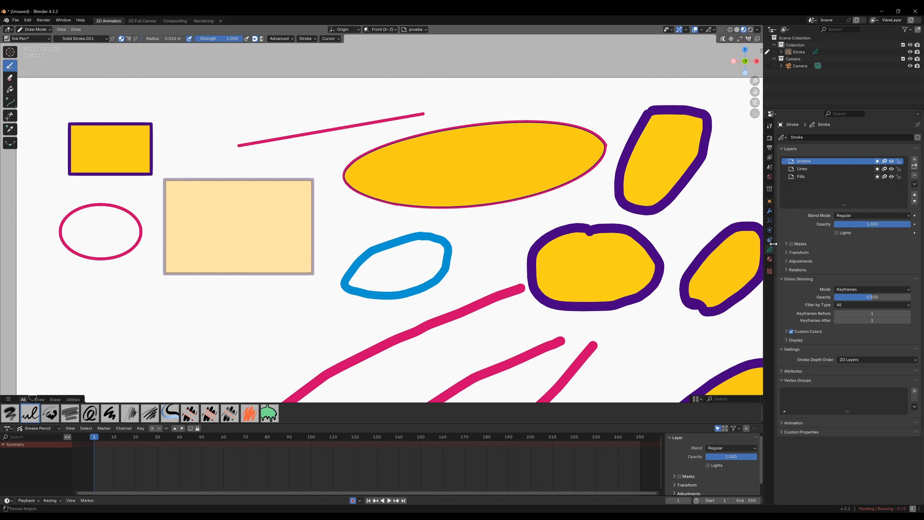
click(801, 170)
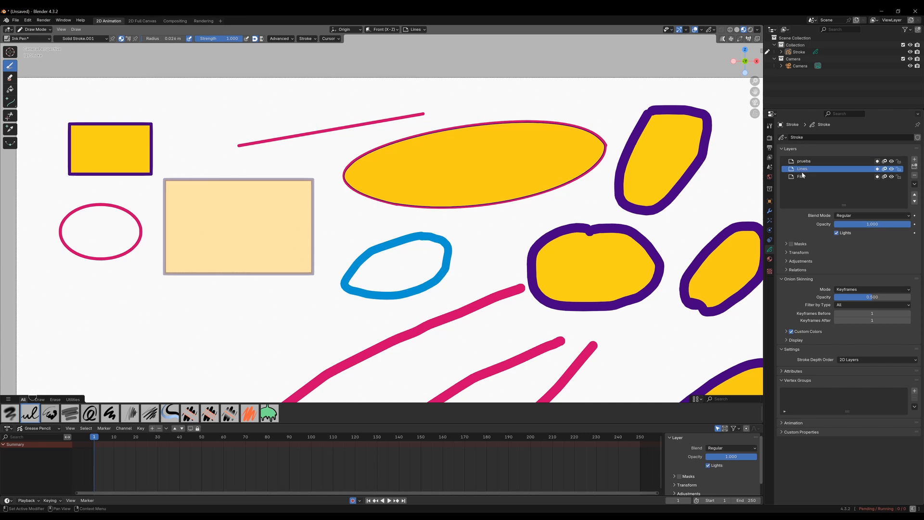
click(770, 260)
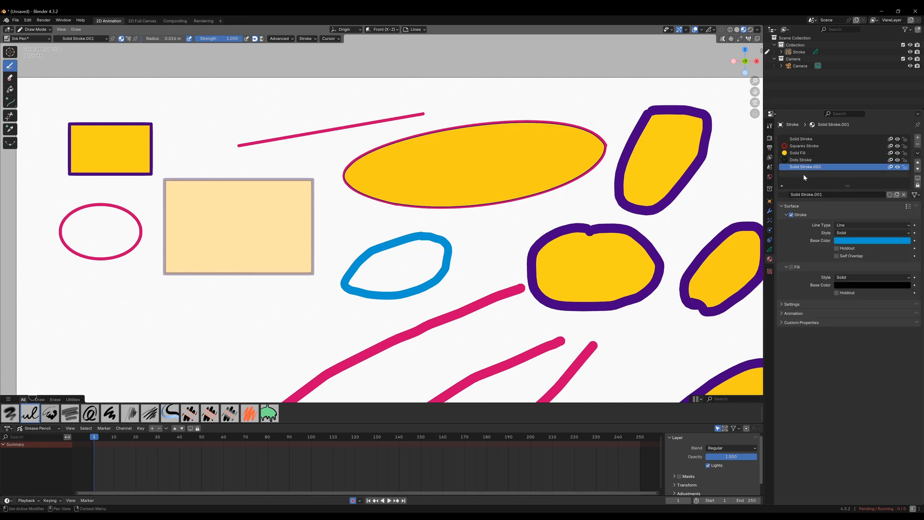
click(802, 154)
mouse_move(494, 221)
mouse_down()
mouse_move(448, 237)
mouse_move(480, 275)
mouse_move(509, 238)
mouse_move(496, 220)
mouse_up()
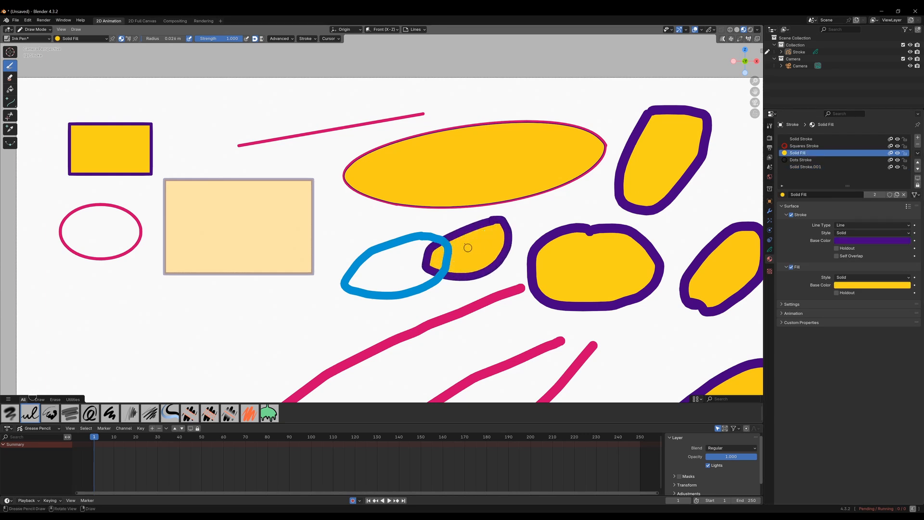
- Draw a closed Solid Fill shape on the prueba layer, overlapping the lower left of the blue loop
click(770, 250)
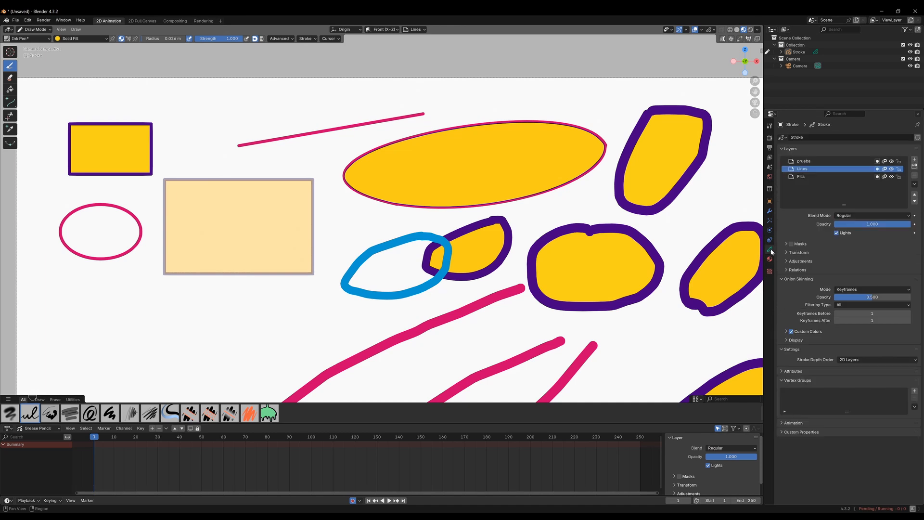
click(804, 161)
mouse_move(312, 294)
mouse_down()
mouse_move(277, 340)
mouse_move(382, 307)
mouse_move(349, 285)
mouse_move(312, 292)
mouse_up()
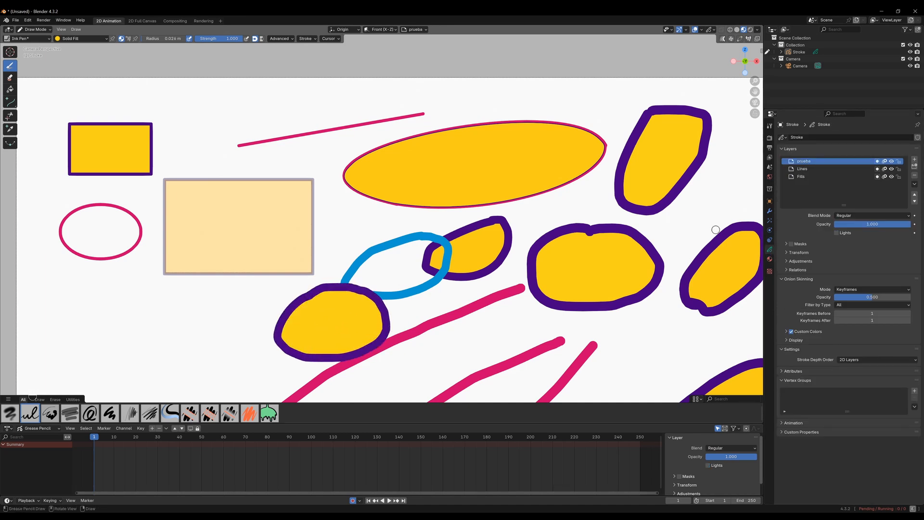
- Draw a Dots Stroke loop over the pale rectangle's right edge and a Solid Stroke loop over the large ellipse's lower right
click(770, 259)
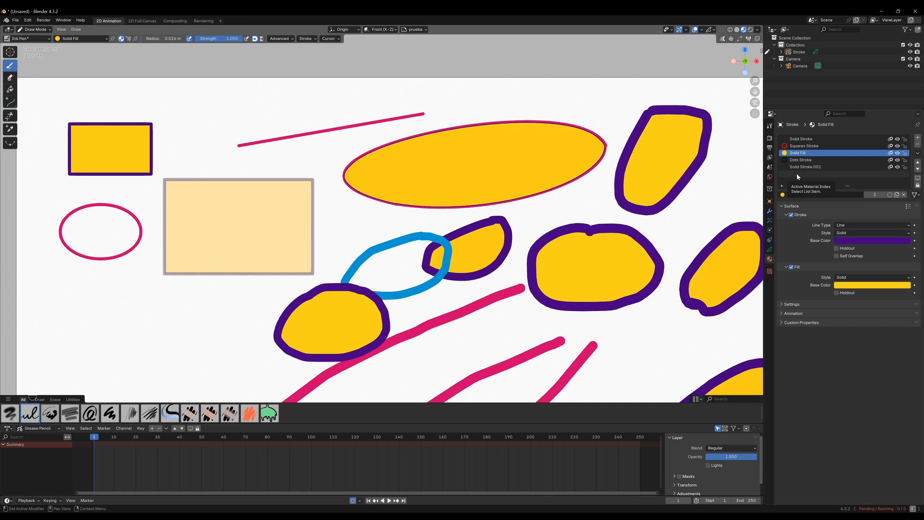
click(800, 160)
mouse_move(304, 206)
mouse_down()
mouse_move(283, 230)
mouse_move(337, 297)
mouse_move(357, 202)
mouse_move(308, 198)
mouse_move(301, 206)
mouse_up()
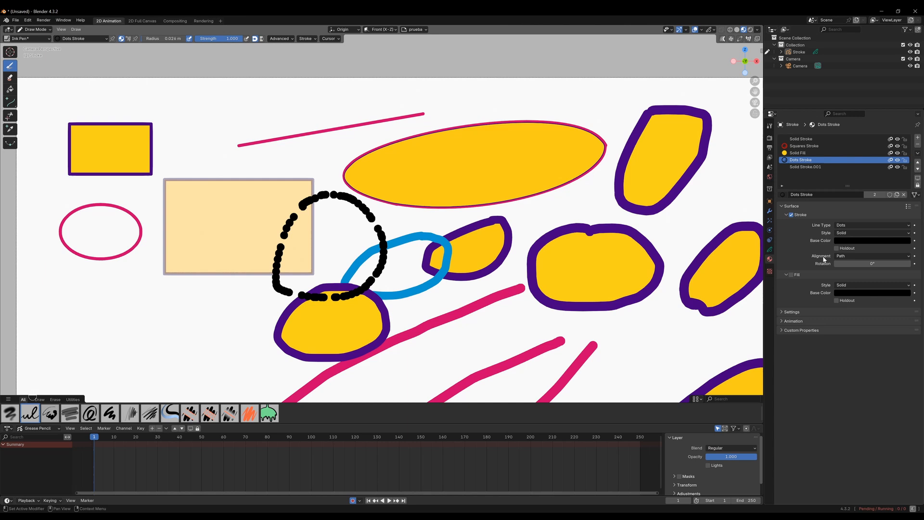
click(812, 139)
mouse_move(495, 159)
mouse_down()
mouse_move(595, 218)
mouse_move(529, 152)
mouse_move(502, 161)
mouse_up()
- Draw a Solid Stroke.001 loop over the large ellipse's right end and enable that material's fill
mouse_move(555, 139)
mouse_down()
mouse_move(547, 157)
mouse_move(625, 167)
mouse_move(547, 145)
mouse_up()
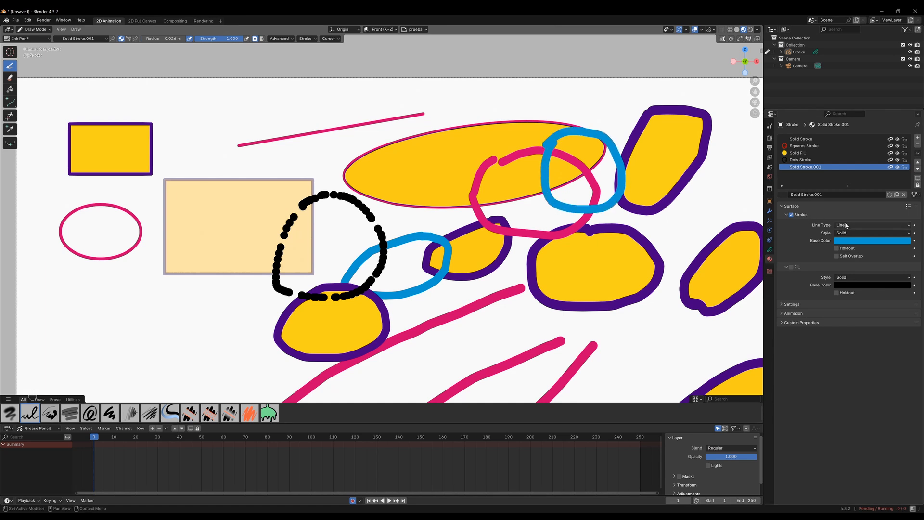
click(792, 267)
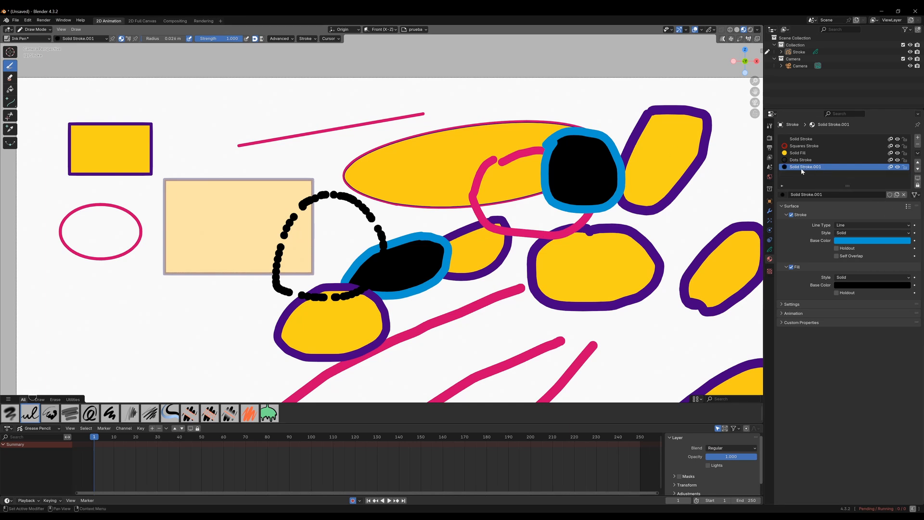
- Set the Solid Stroke.001 fill color to green and draw a Squares Stroke loop over the large ellipse's upper right edge
click(853, 284)
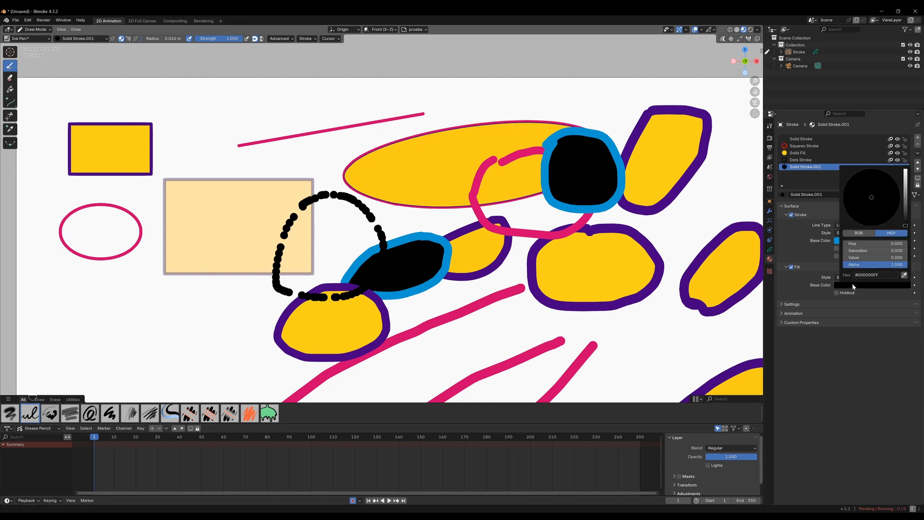
drag(905, 224, 858, 198)
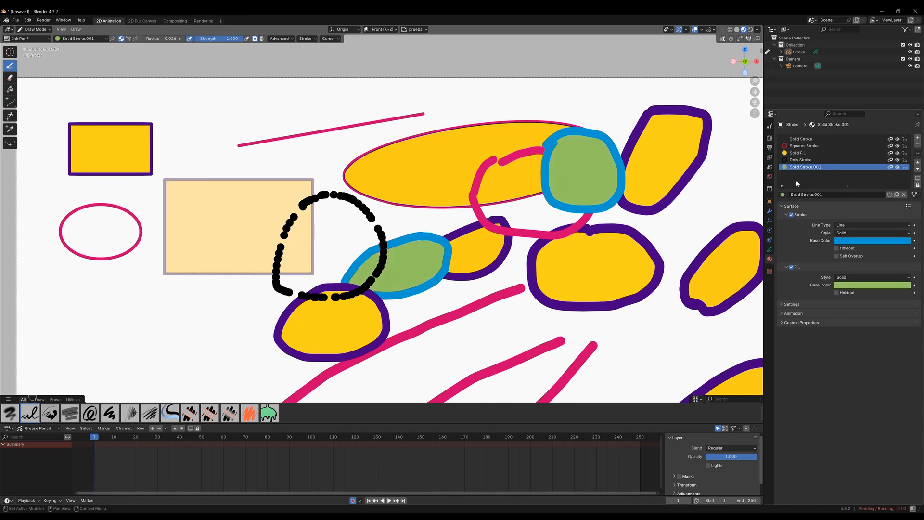
click(798, 152)
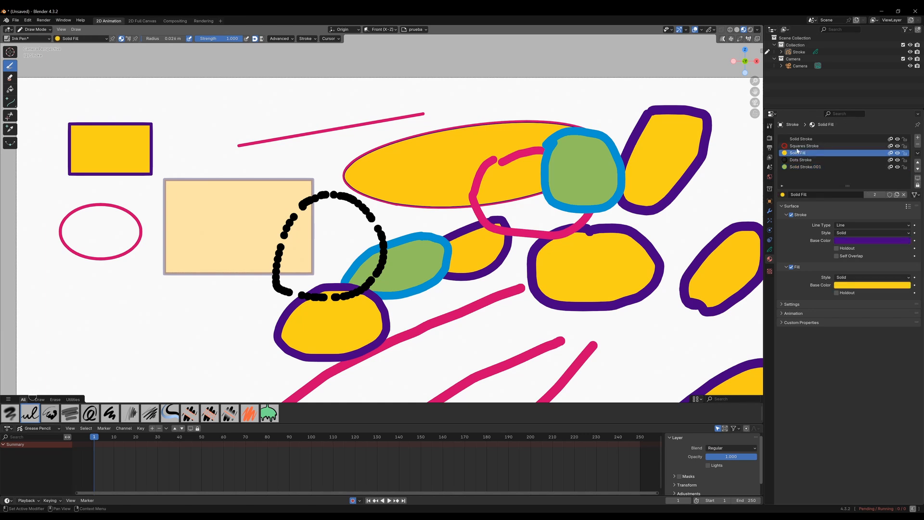
click(801, 146)
mouse_move(494, 129)
mouse_down()
mouse_move(516, 98)
mouse_move(599, 118)
mouse_move(541, 89)
mouse_move(517, 100)
mouse_up()
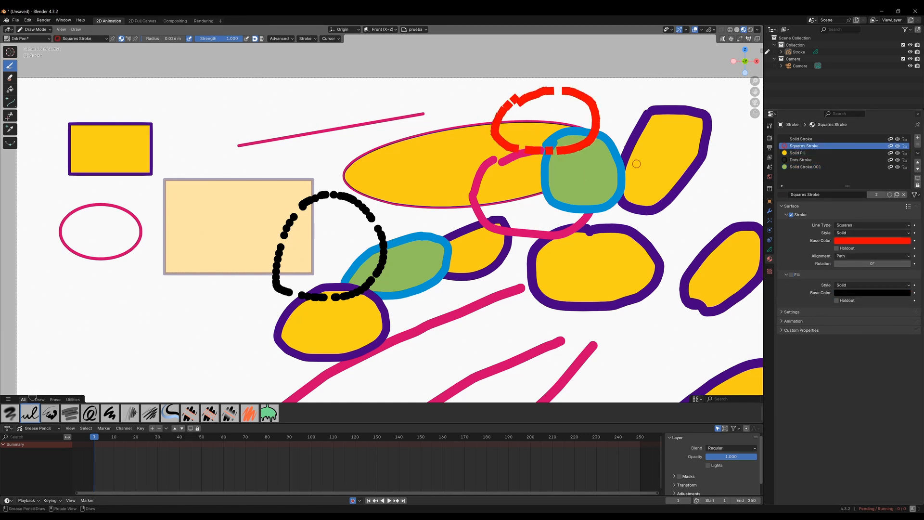
click(770, 249)
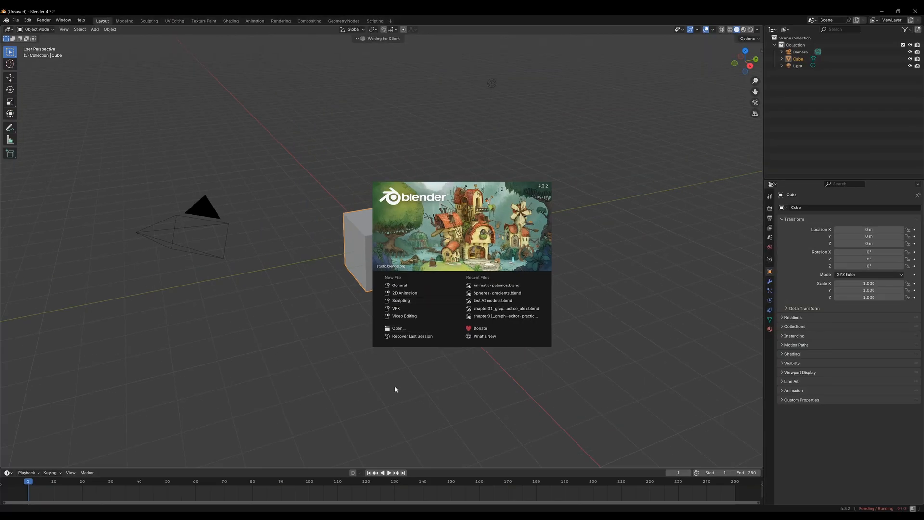
- Create a new 2D Animation file and show the scene through the camera
click(405, 293)
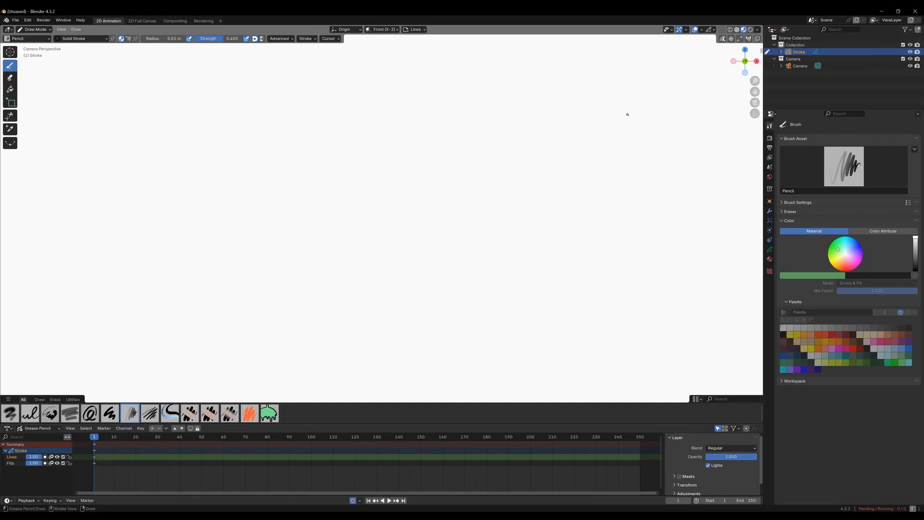
scroll(328, 273, down, 4)
middle_drag(322, 315, 182, 364)
scroll(426, 247, down, 5)
mouse_move(427, 246)
middle_down()
mouse_move(395, 243)
mouse_move(470, 240)
mouse_move(366, 255)
mouse_move(395, 282)
mouse_move(436, 246)
mouse_move(417, 237)
middle_up()
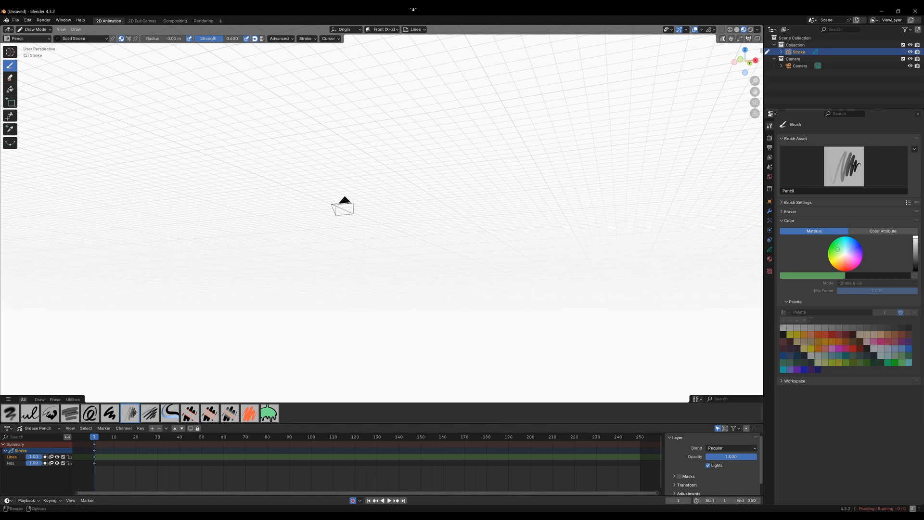
key(KP_0)
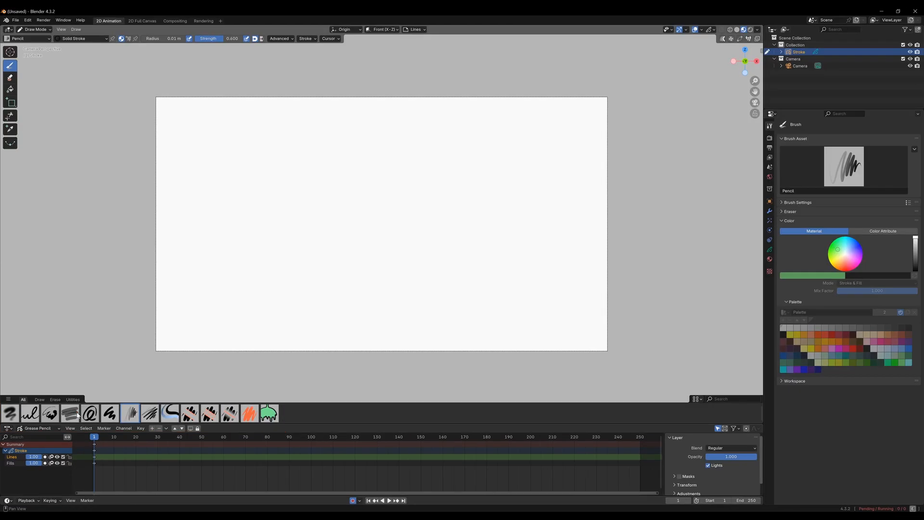
- Browse the brush assets by the Draw, Erase and Utilities categories, ending with all brushes listed
click(39, 400)
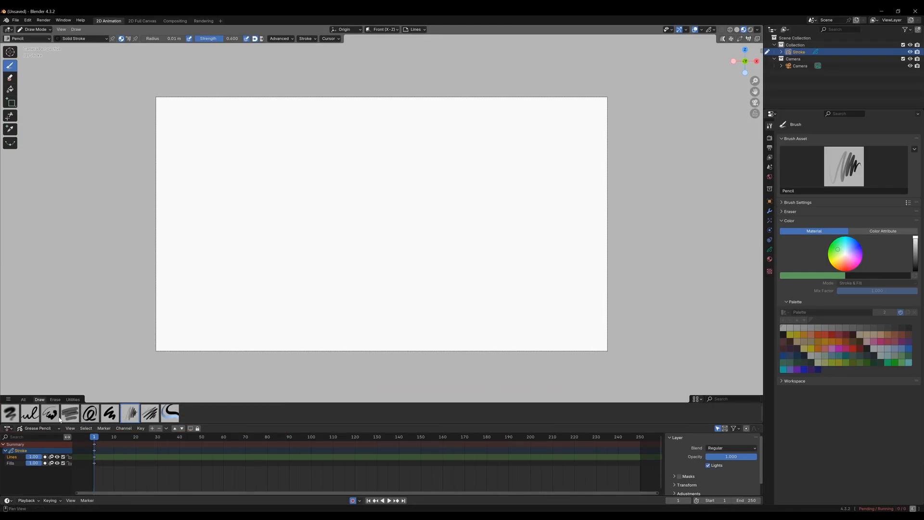
click(55, 400)
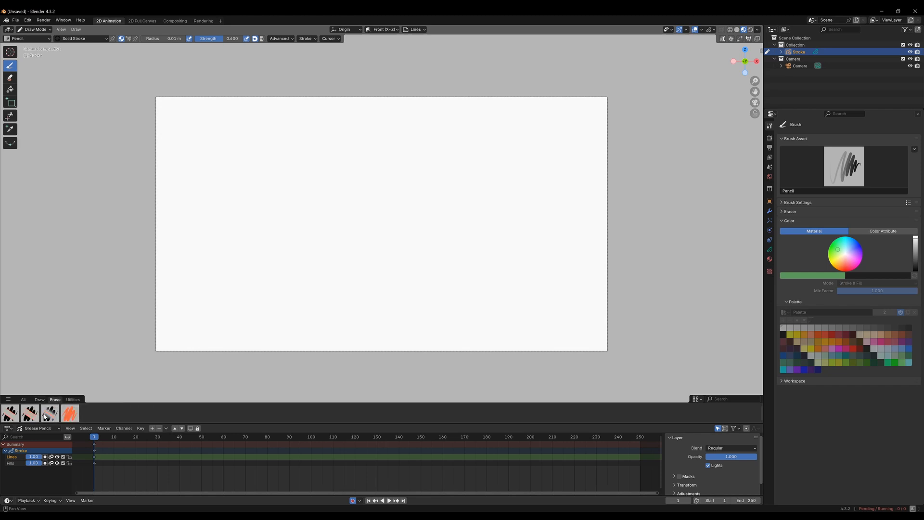
click(73, 400)
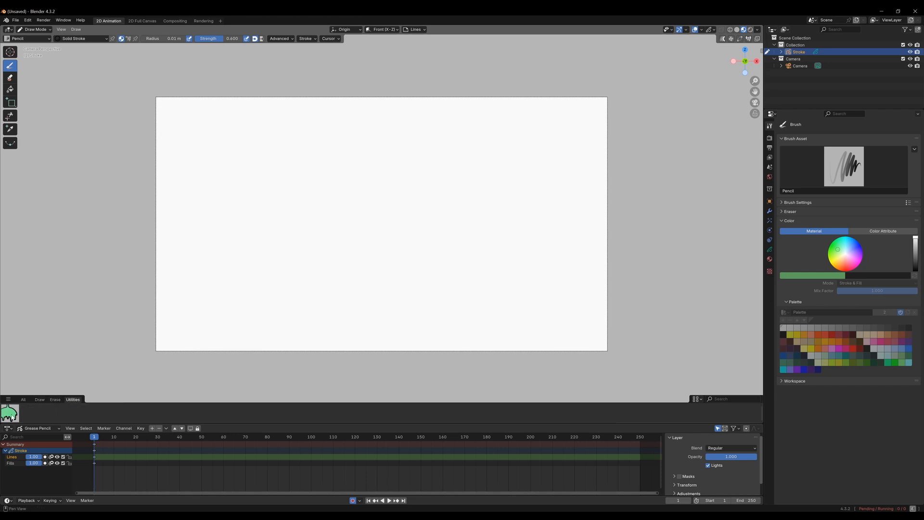
click(23, 400)
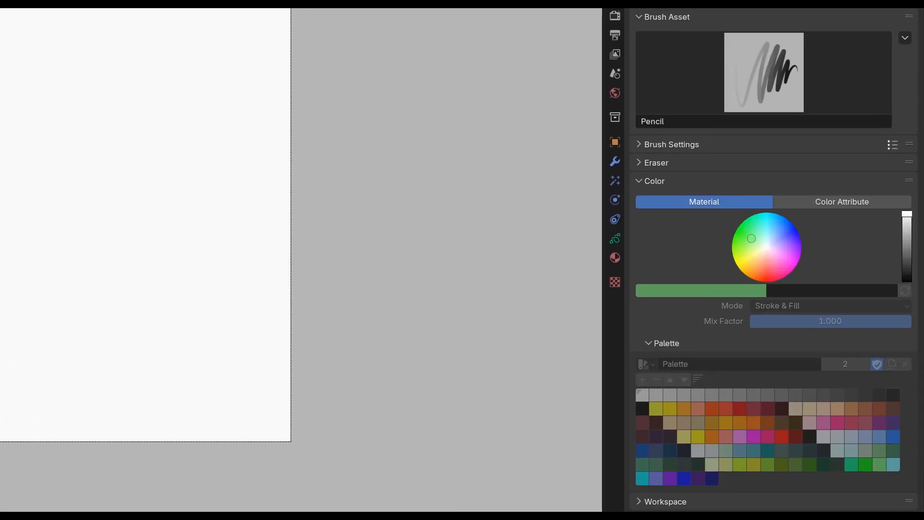
mouse_move(594, 15)
ctrl+mouse_down()
mouse_move(781, 343)
mouse_move(901, 511)
mouse_move(920, 498)
mouse_move(910, 495)
ctrl+mouse_up()
mouse_move(597, 16)
ctrl+mouse_down()
mouse_move(635, 47)
mouse_move(635, 39)
ctrl+mouse_up()
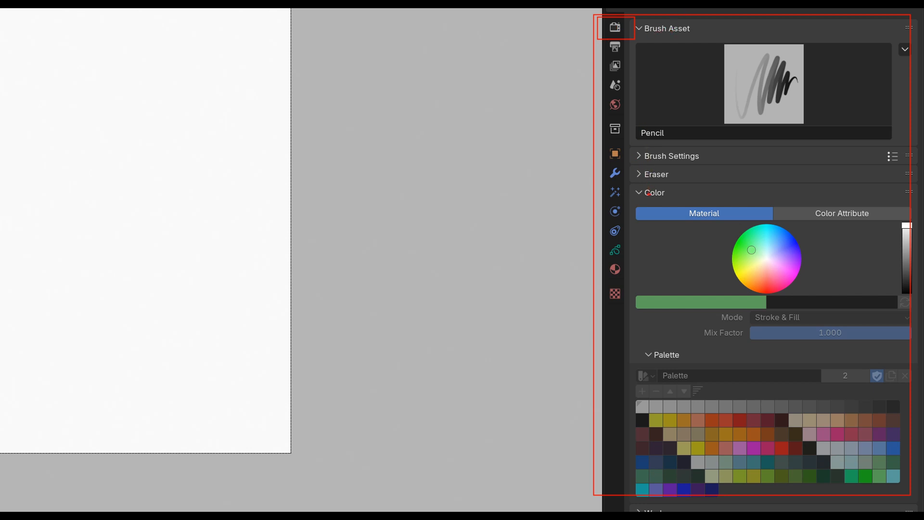
mouse_move(629, 178)
ctrl+mouse_down()
mouse_move(789, 238)
mouse_move(826, 294)
ctrl+mouse_up()
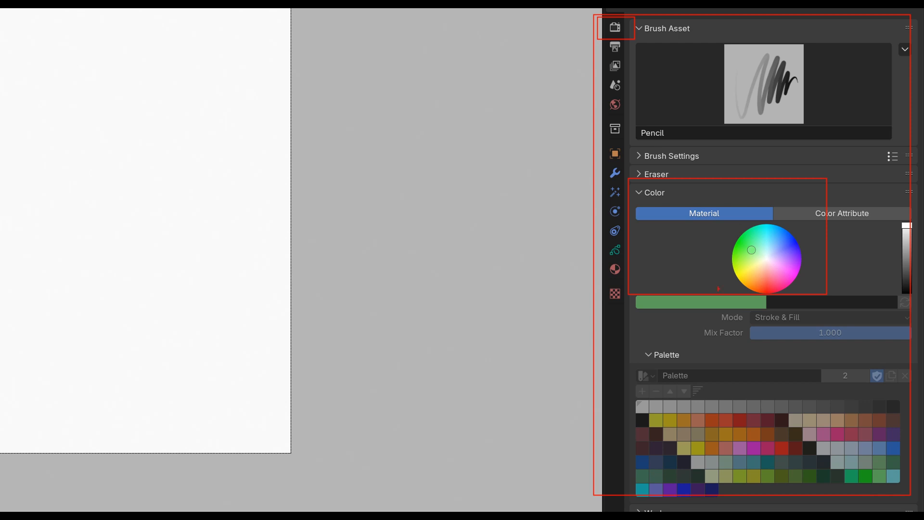
key(Escape)
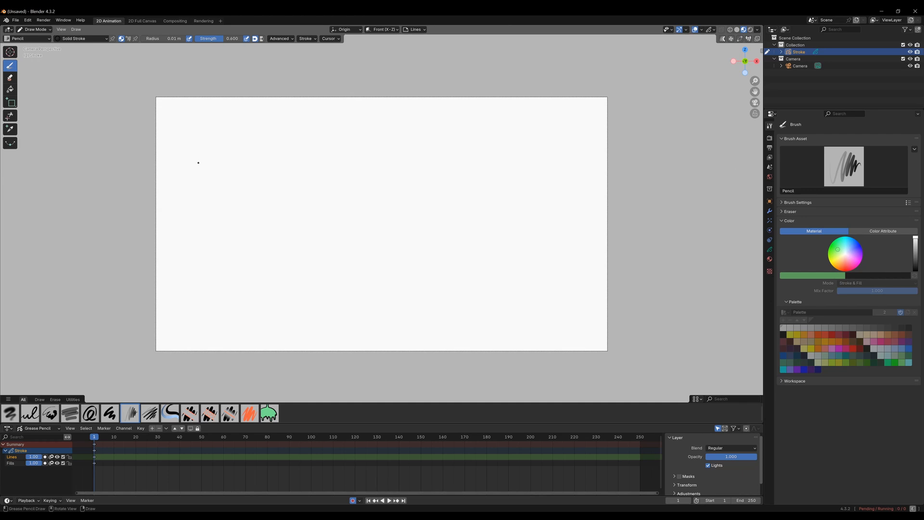
- Display the Stroke object's materials and expand its outliner hierarchy to reach the Lines layer
click(770, 259)
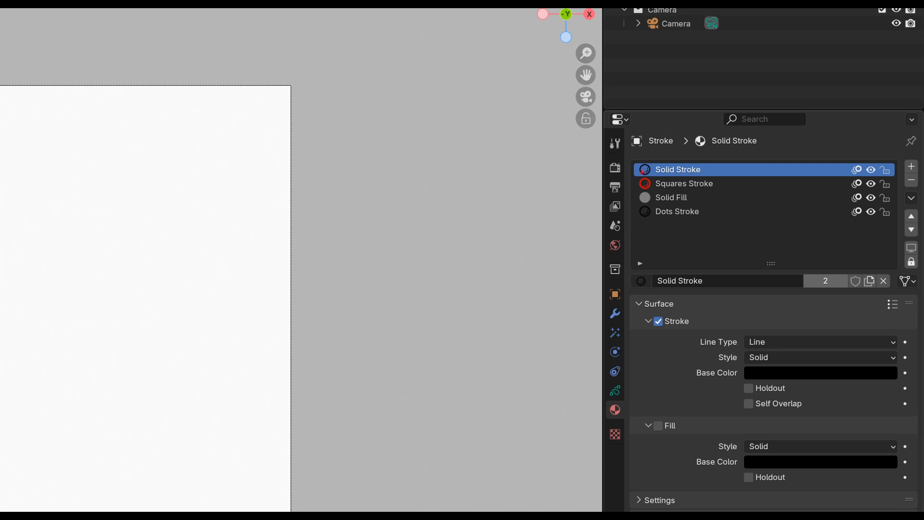
mouse_move(632, 160)
ctrl+mouse_down()
mouse_move(700, 182)
mouse_move(736, 172)
ctrl+mouse_up()
ctrl+drag(634, 191, 704, 205)
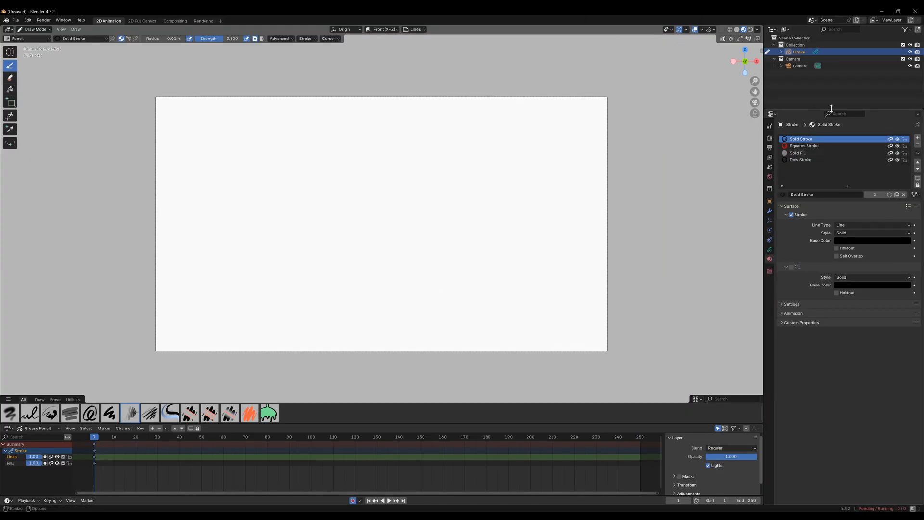
click(782, 52)
click(789, 58)
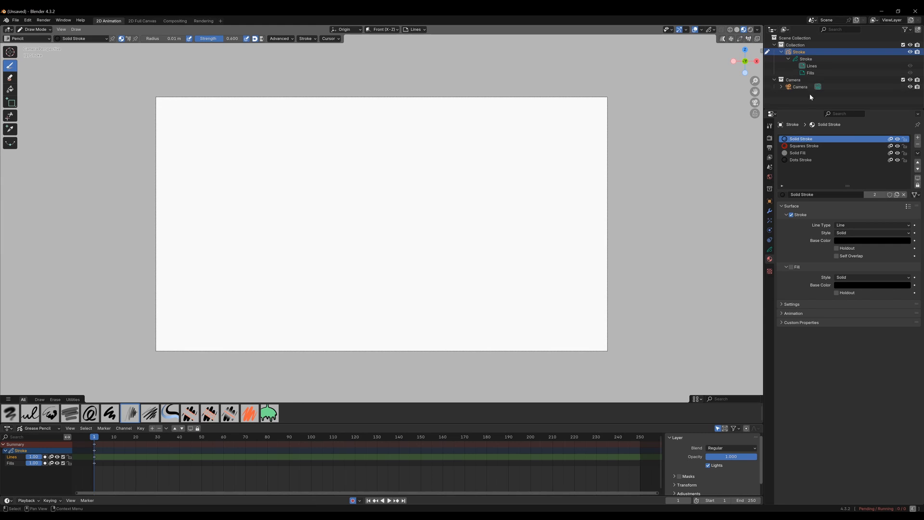
click(814, 67)
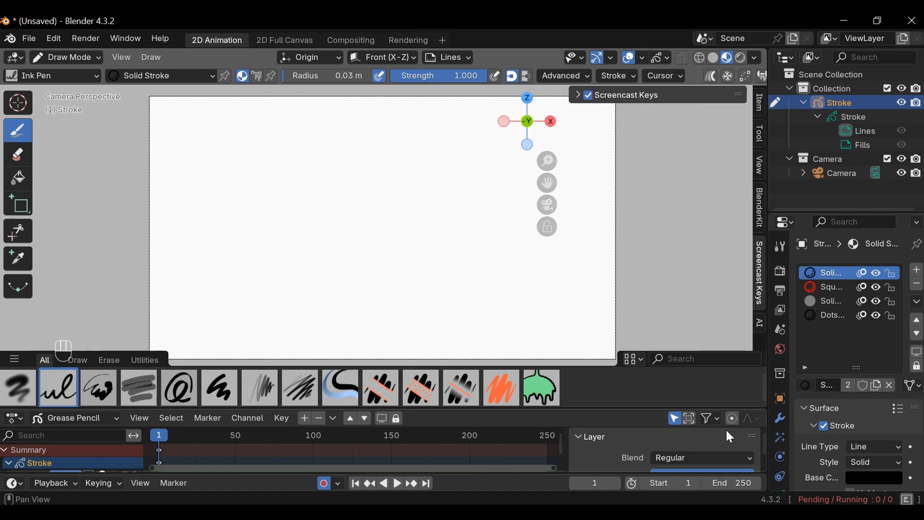
- Save the file as Animatic El arte de volar_v1.blend in the 1 - Animatic en Blender folder
click(31, 39)
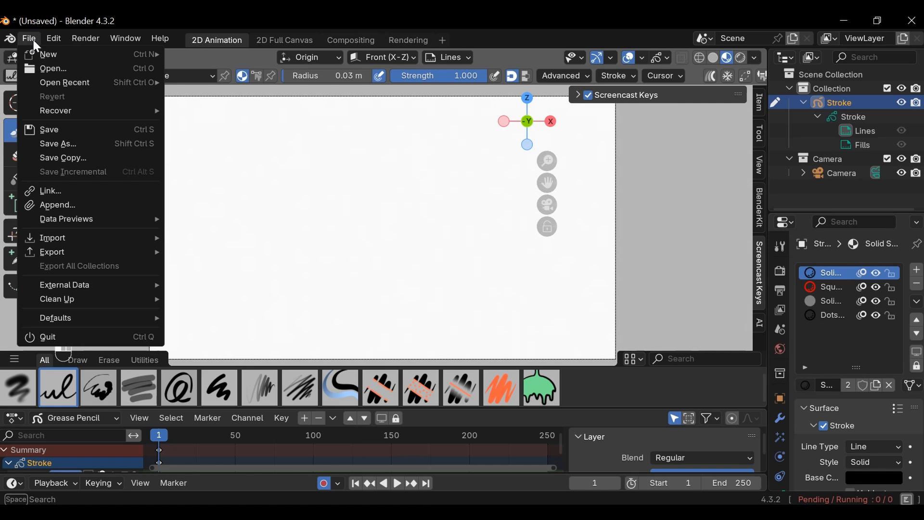
click(88, 140)
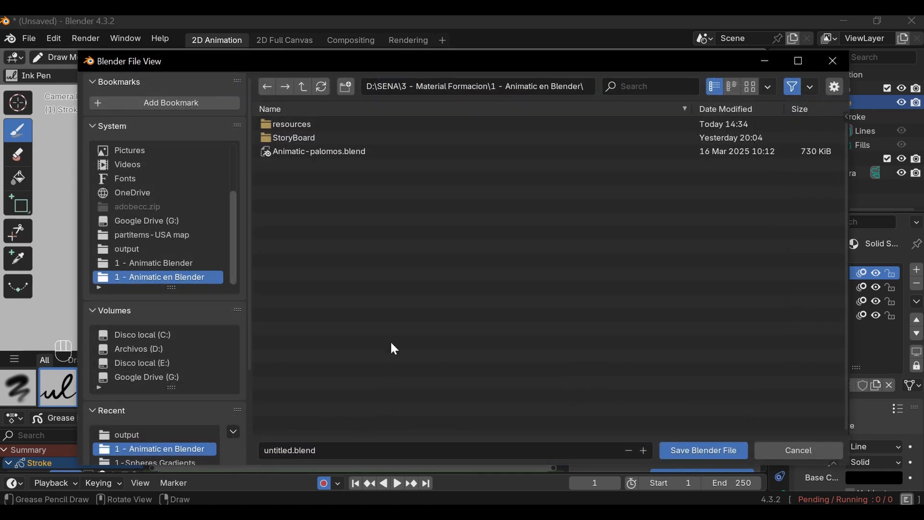
double_click(292, 452)
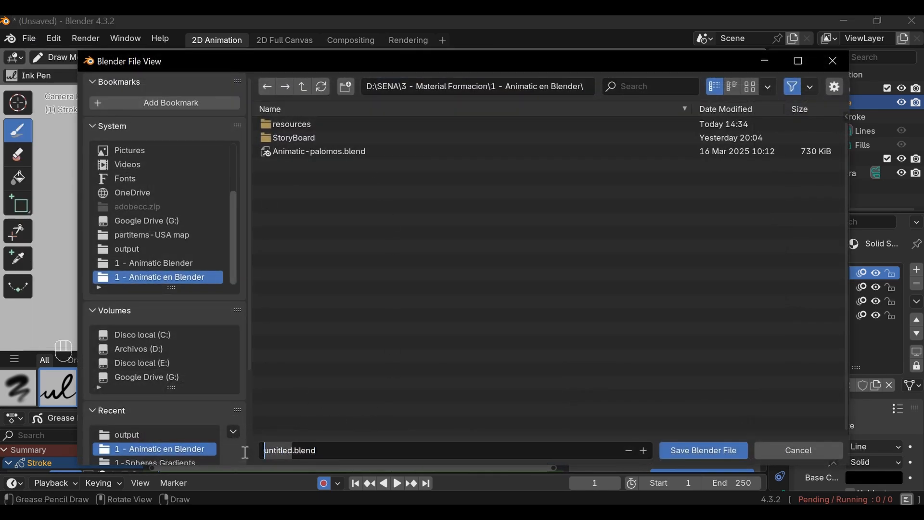
text(Animatic)
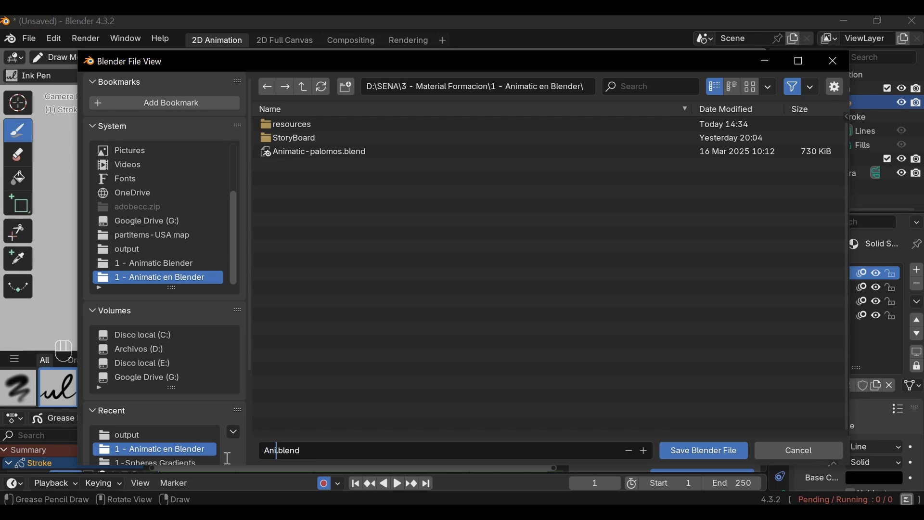
text( El Art)
text(e De Vo)
text(lar)
text(_)
key(BackSpace)
key(BackSpace)
key(BackSpace)
key(BackSpace)
key(BackSpace)
key(BackSpace)
key(BackSpace)
key(BackSpace)
key(BackSpace)
key(BackSpace)
key(BackSpace)
key(BackSpace)
key(BackSpace)
key(BackSpace)
text(arte de volar_)
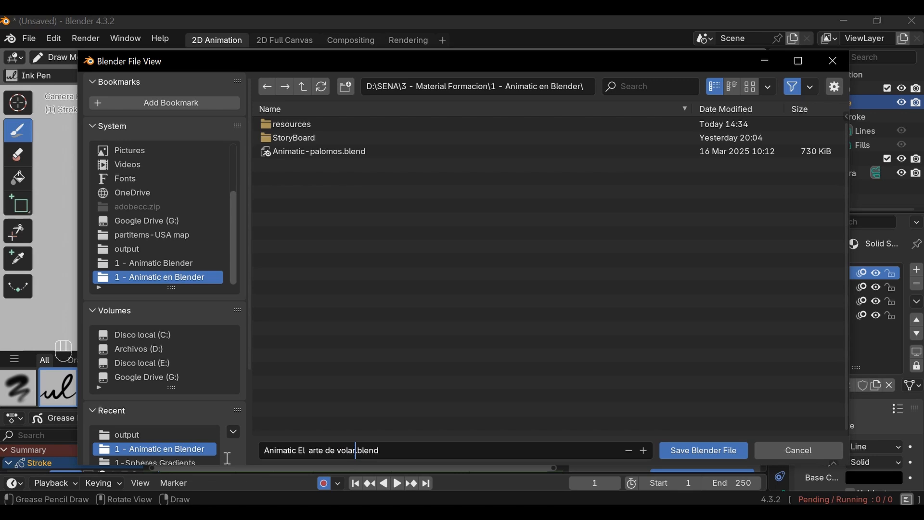
text(v1)
click(700, 452)
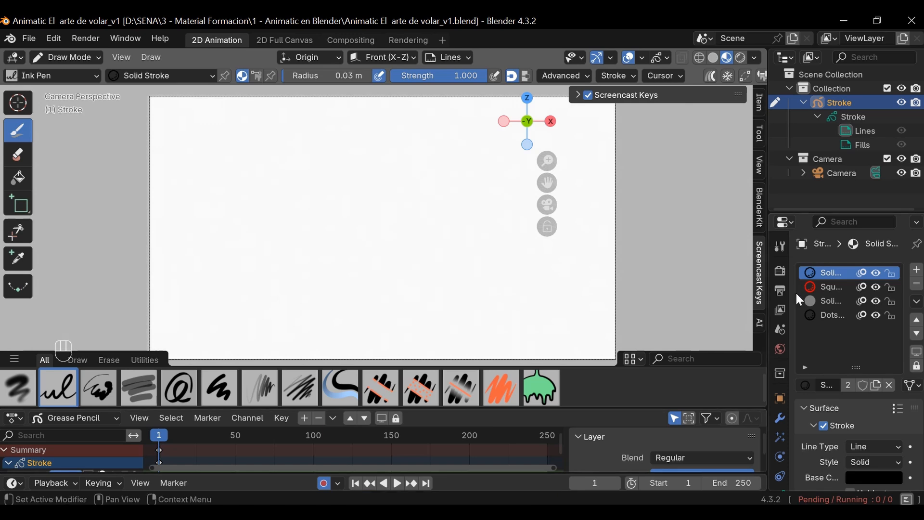
- Display the Ink Pen brush settings in the properties editor and look through them
click(782, 249)
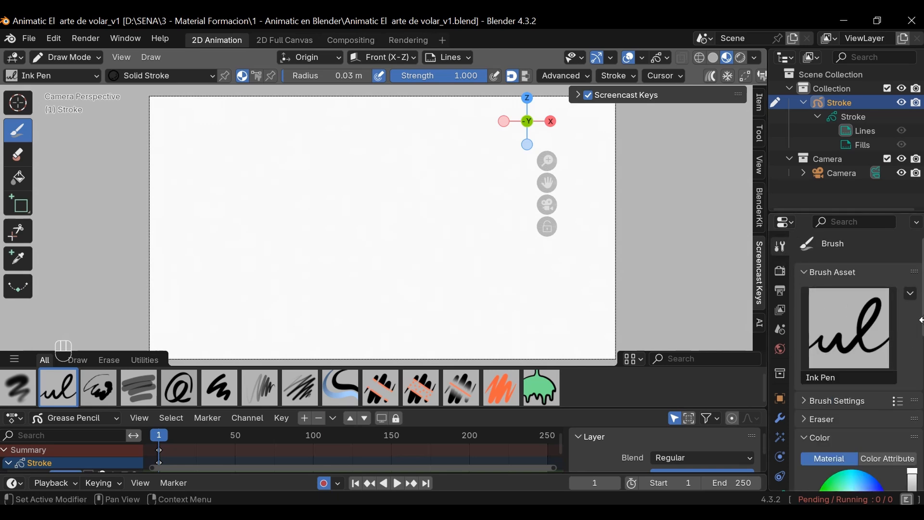
drag(792, 342, 768, 340)
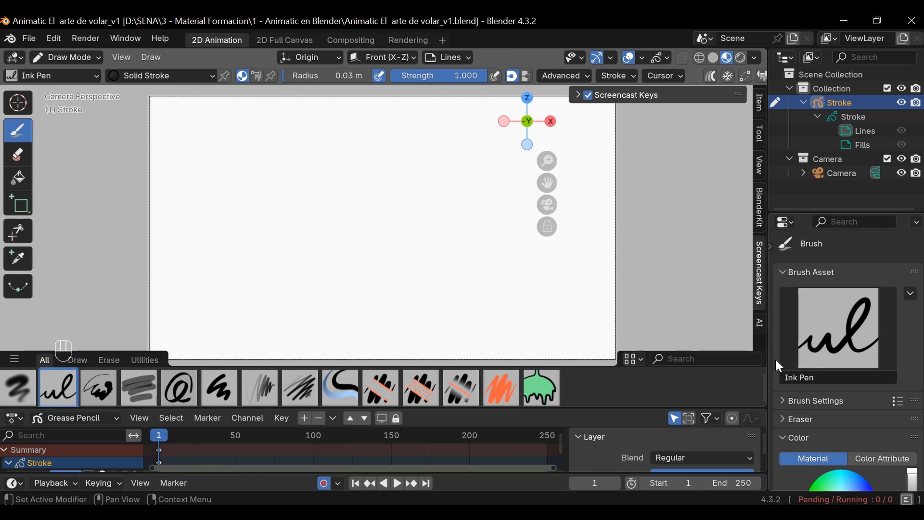
mouse_move(769, 361)
mouse_down()
mouse_move(795, 359)
mouse_move(768, 355)
mouse_up()
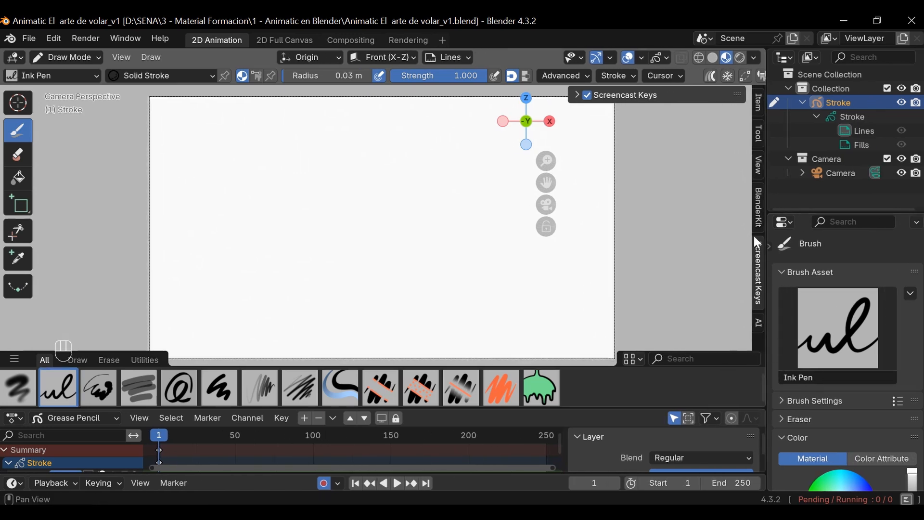
click(769, 246)
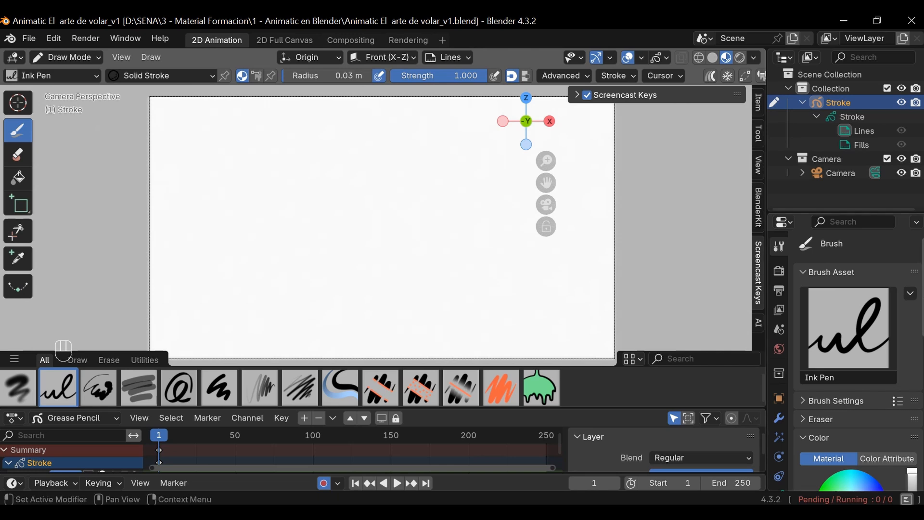
scroll(919, 446, down, 12)
scroll(919, 445, up, 12)
- Select the Lines layer in the outliner and widen the outliner and properties editors
click(867, 129)
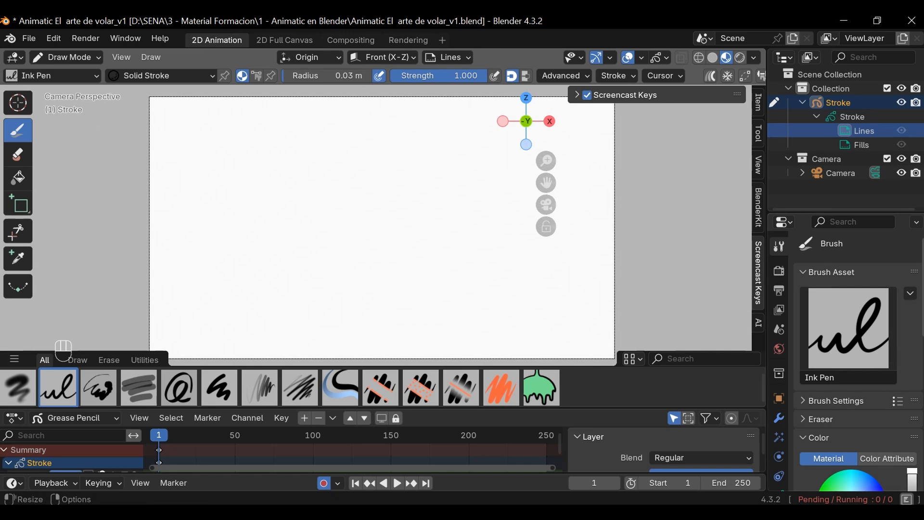
drag(920, 331, 916, 394)
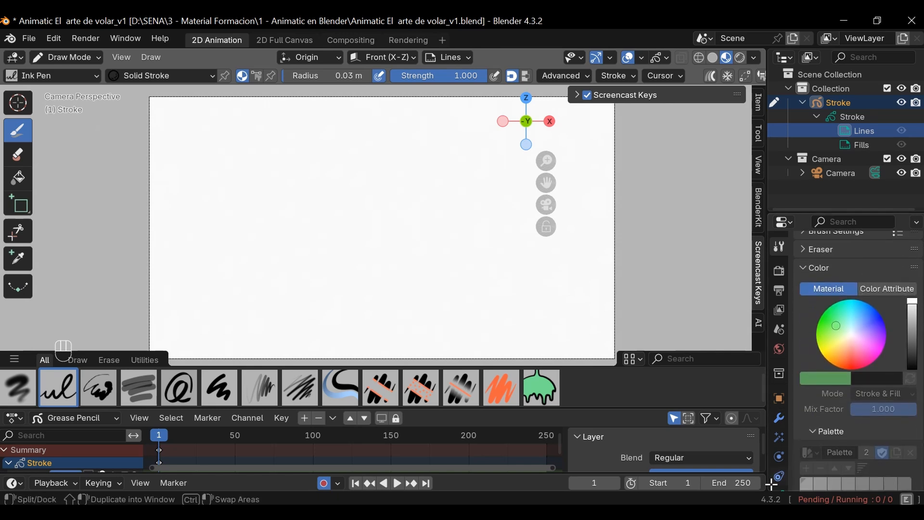
drag(767, 460, 688, 458)
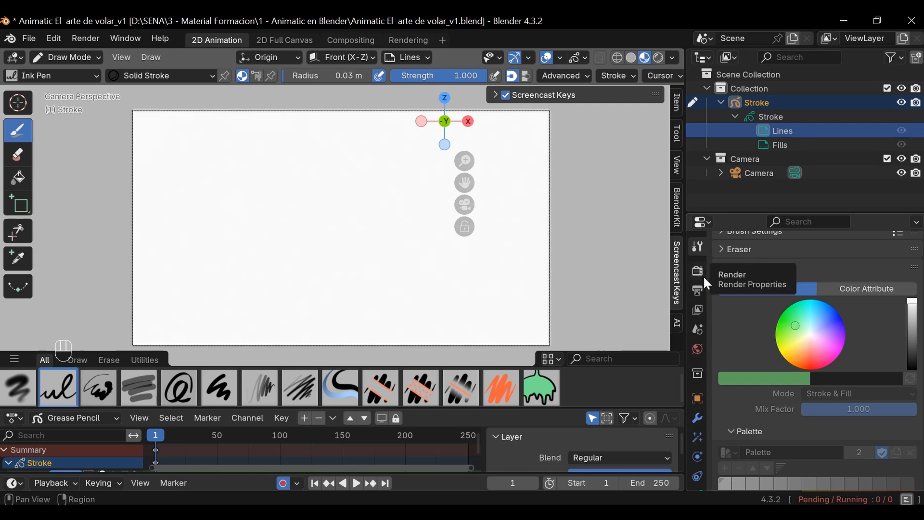
- Switch the properties editor to the Stroke object's material list
middle_drag(698, 321, 741, 259)
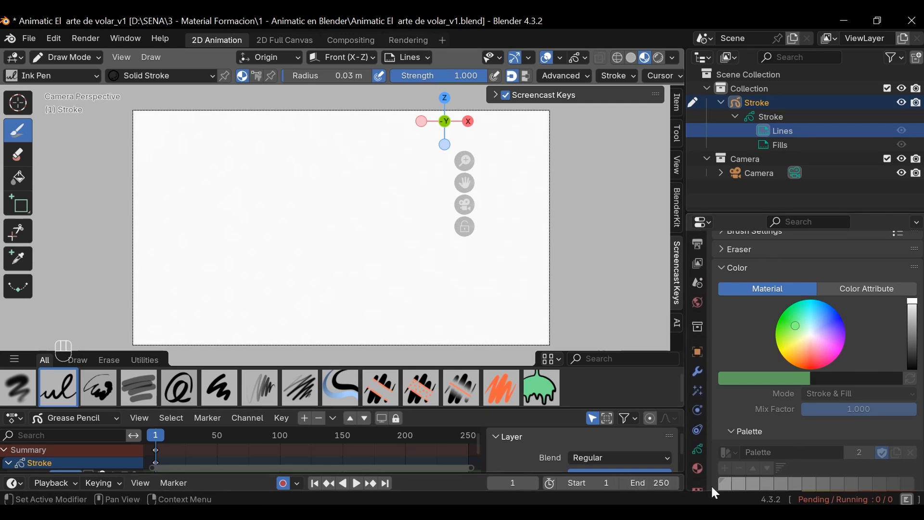
click(695, 465)
scroll(774, 263, up, 2)
scroll(771, 270, up, 3)
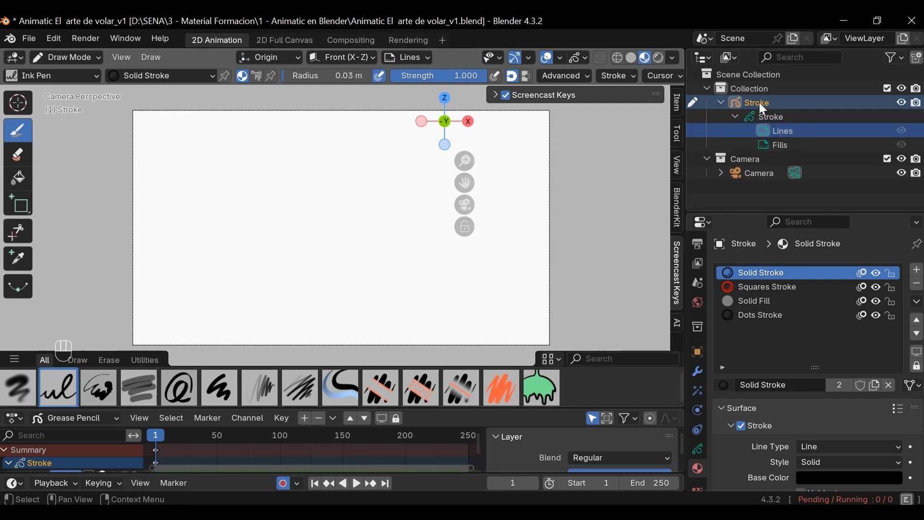
- Rename the collection that holds the Stroke object to Escena 1
double_click(759, 89)
text(E)
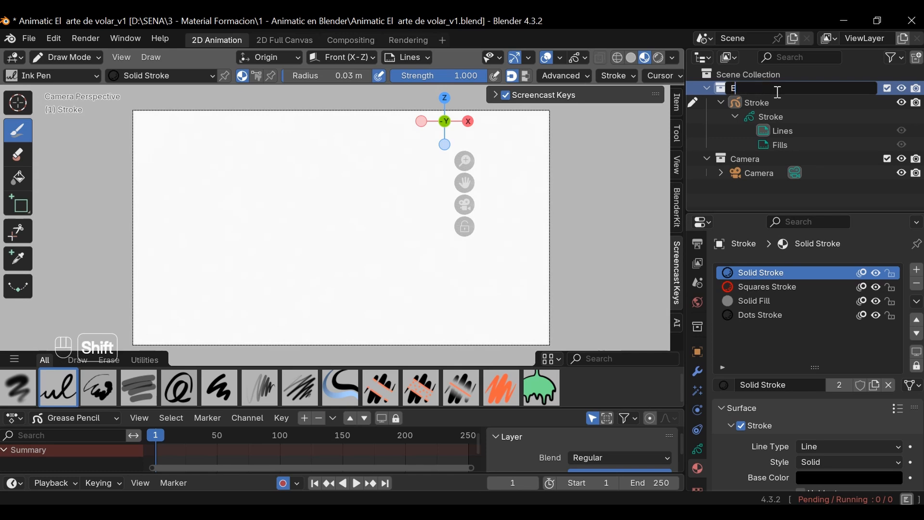
text(scena 1)
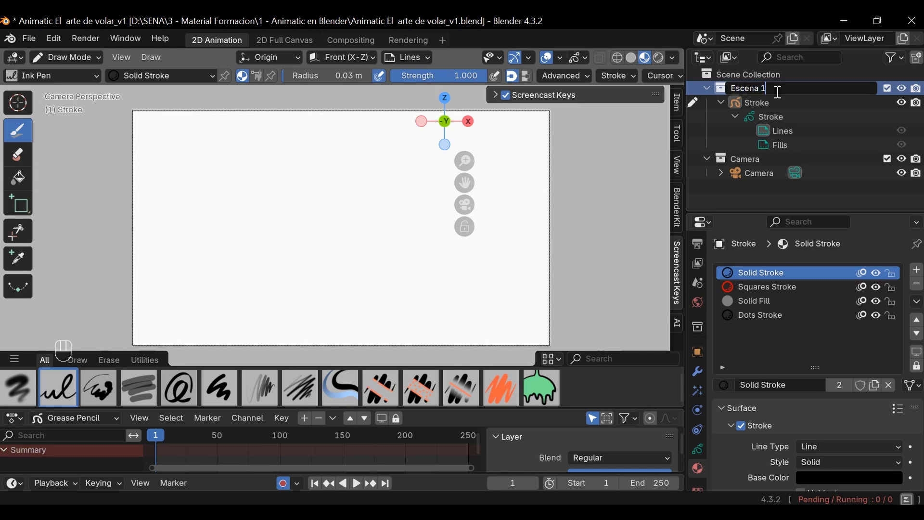
key(Return)
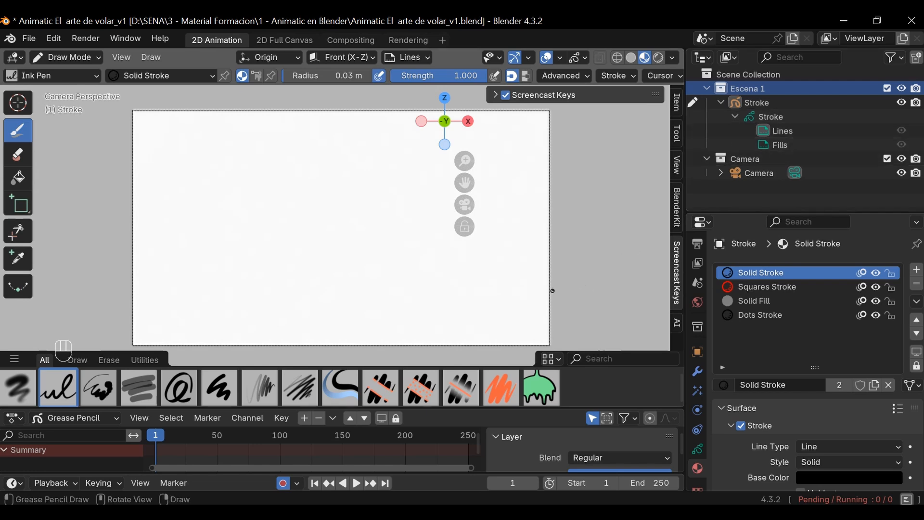
- Switch the Stroke object to Object Mode and check the scene from the front and through the camera
click(79, 59)
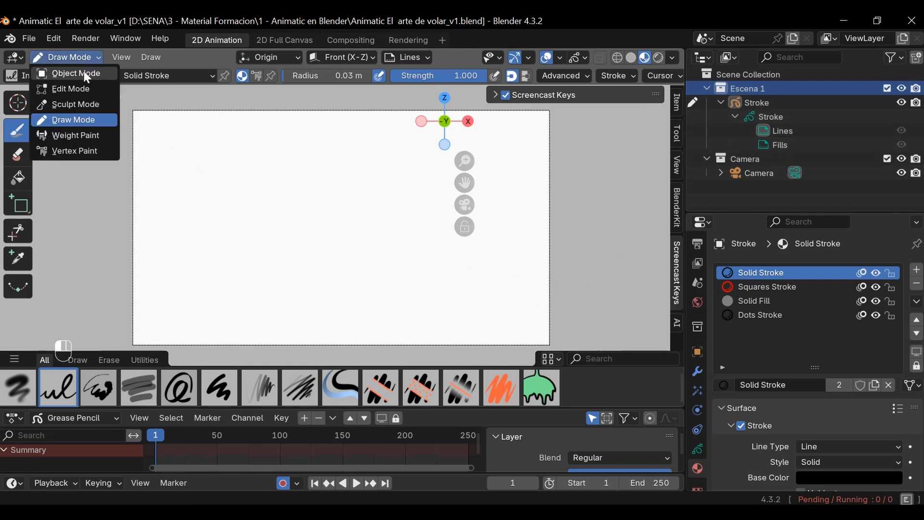
click(85, 73)
ctrl+middle_drag(351, 178, 430, 273)
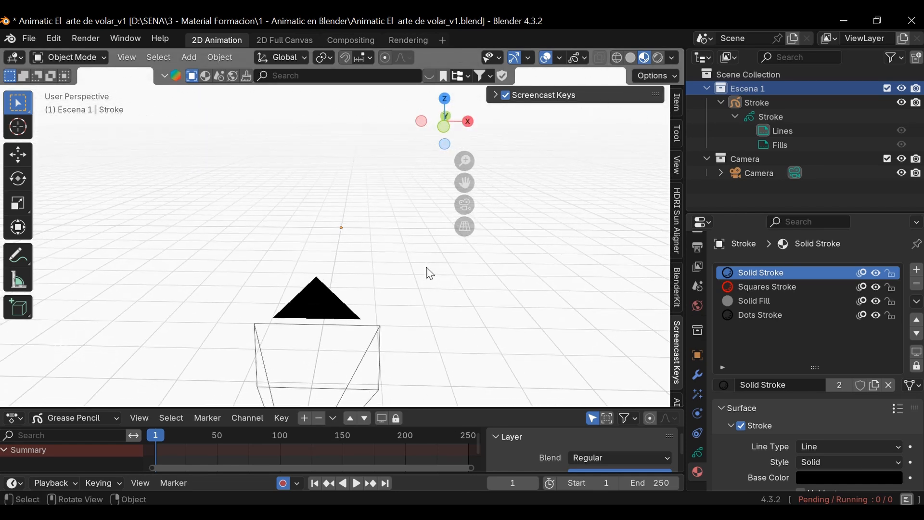
key(KP_1)
key(KP_0)
ctrl+middle_drag(336, 258, 451, 204)
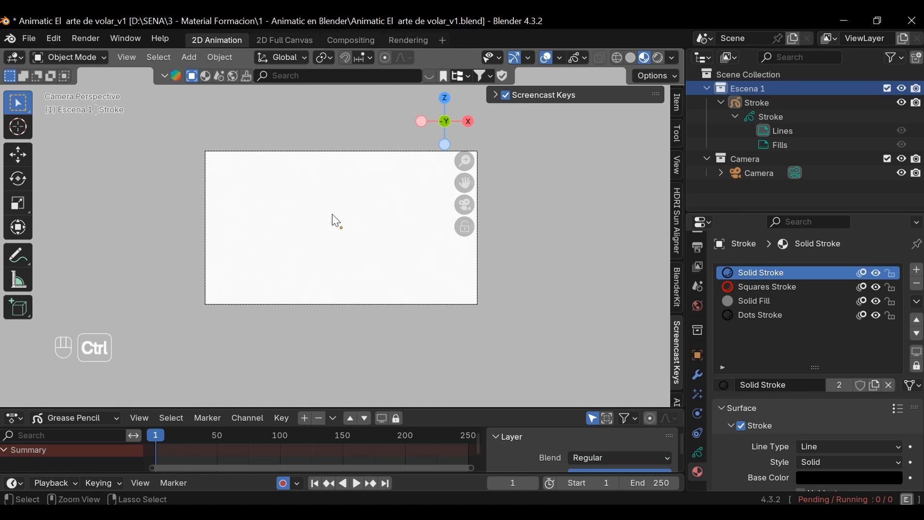
key(ctrl+a)
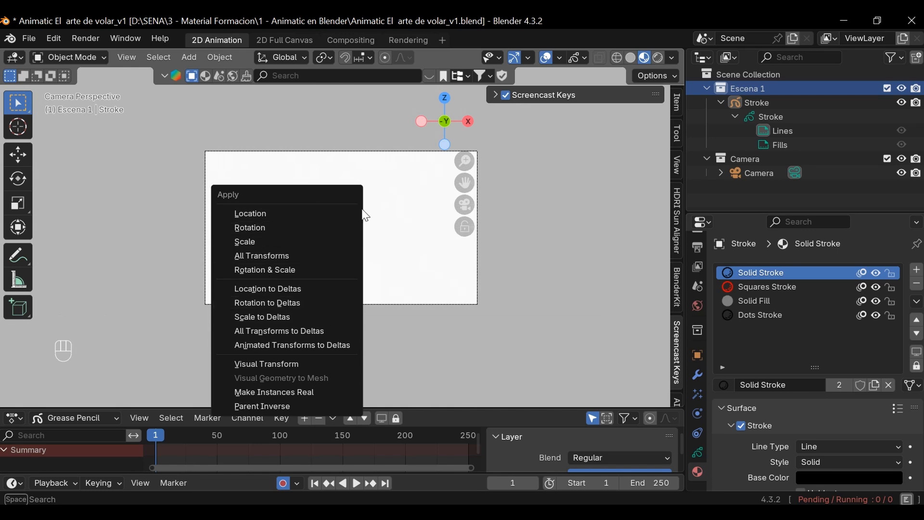
middle_drag(422, 224, 401, 237)
key(KP_1)
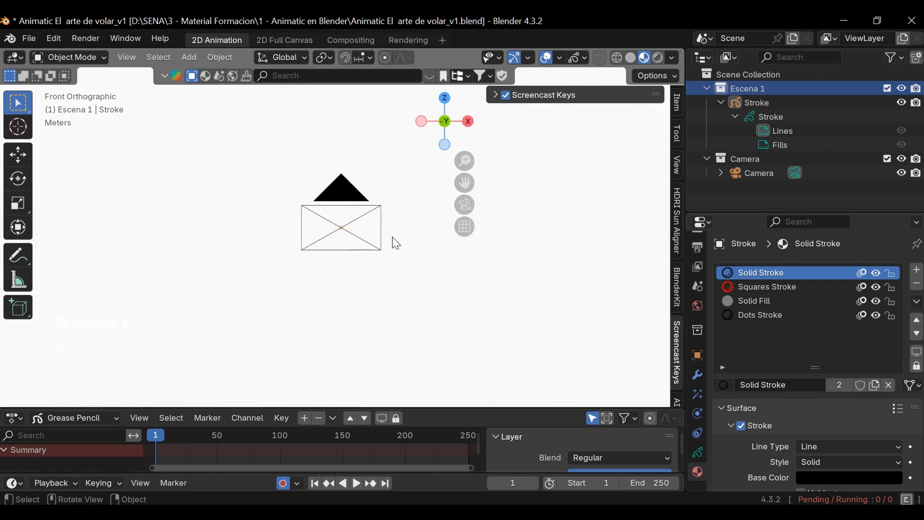
key(KP_0)
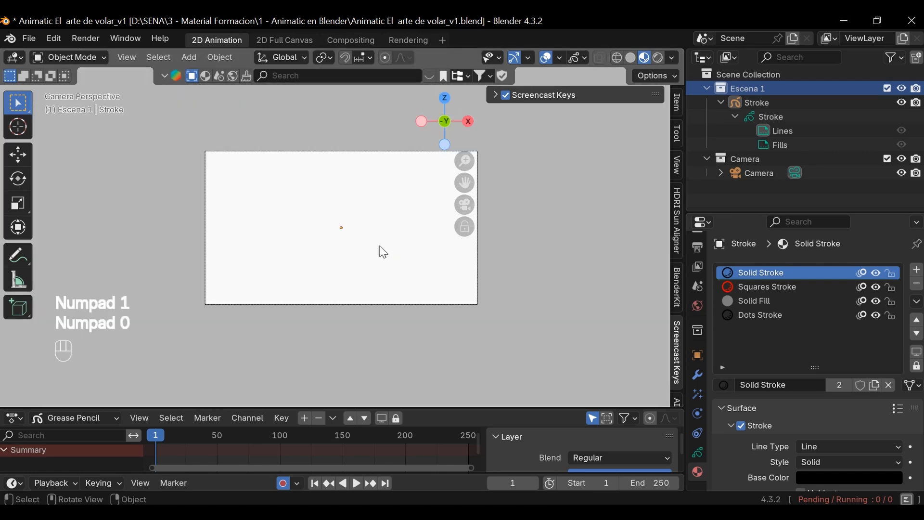
- Add Scene-1.jpg from the StoryBoard\output folder as a reference image
key(shift+a)
mouse_move(386, 244)
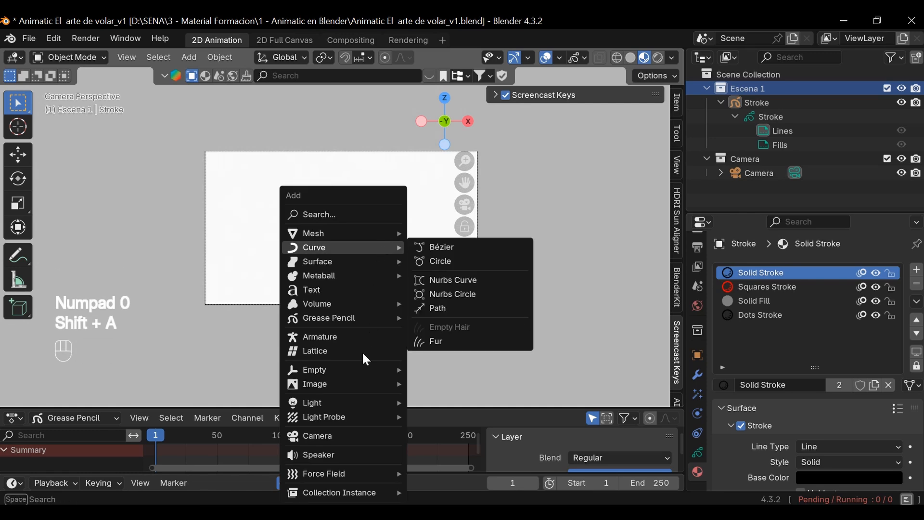
mouse_move(400, 385)
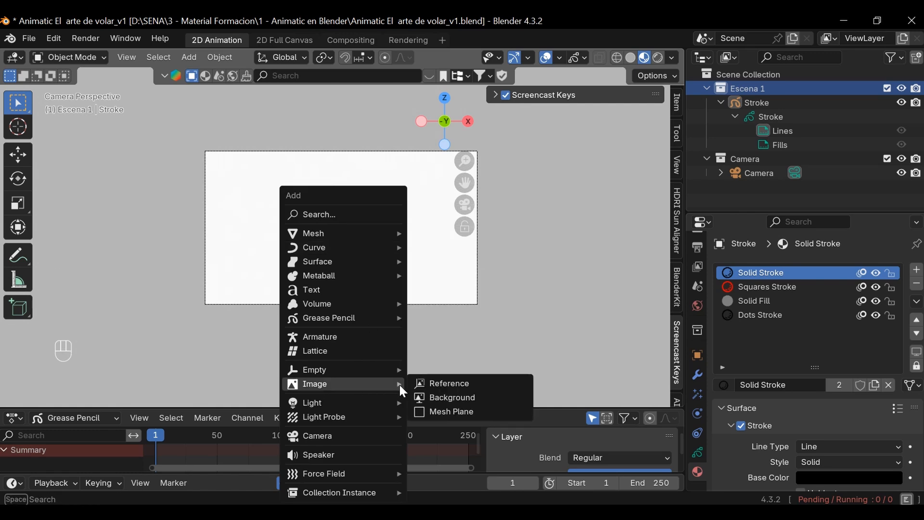
click(470, 384)
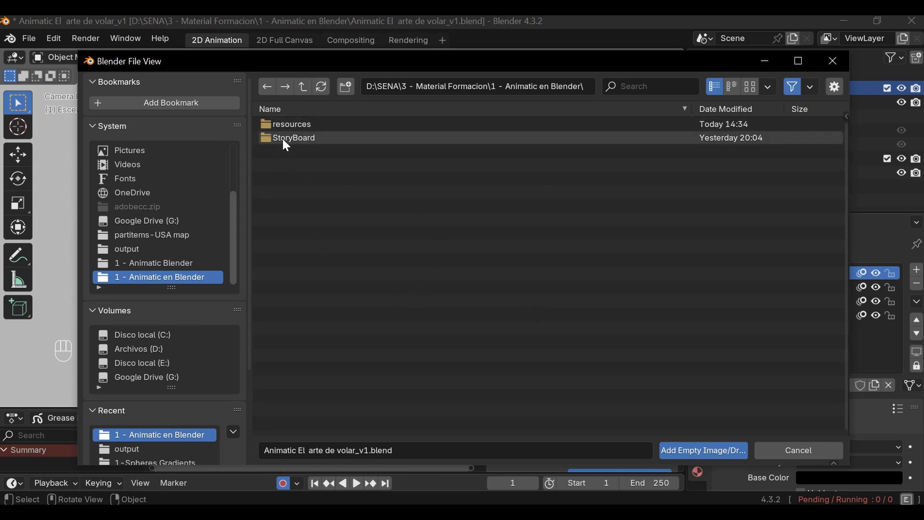
click(320, 139)
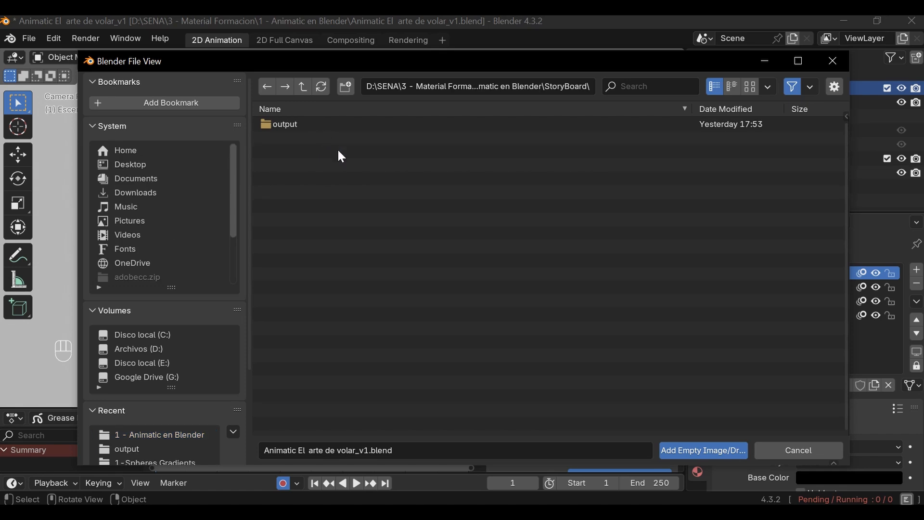
click(288, 125)
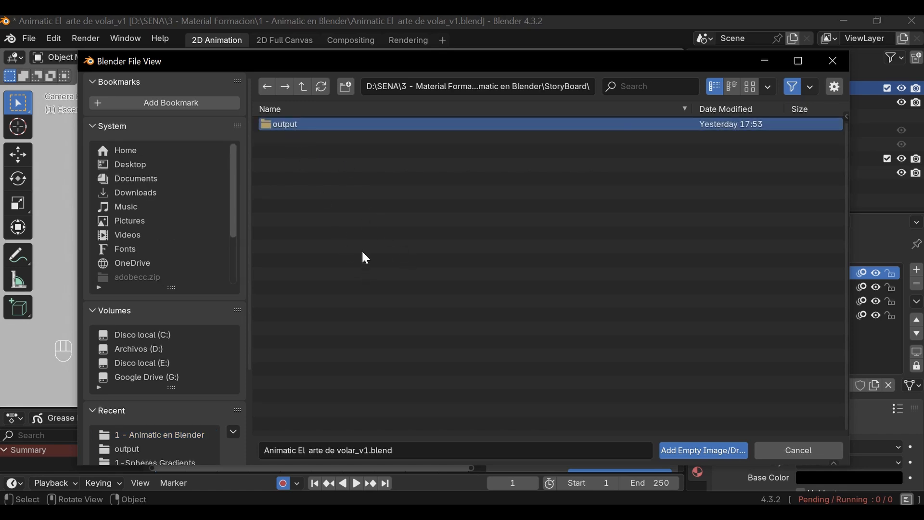
double_click(284, 126)
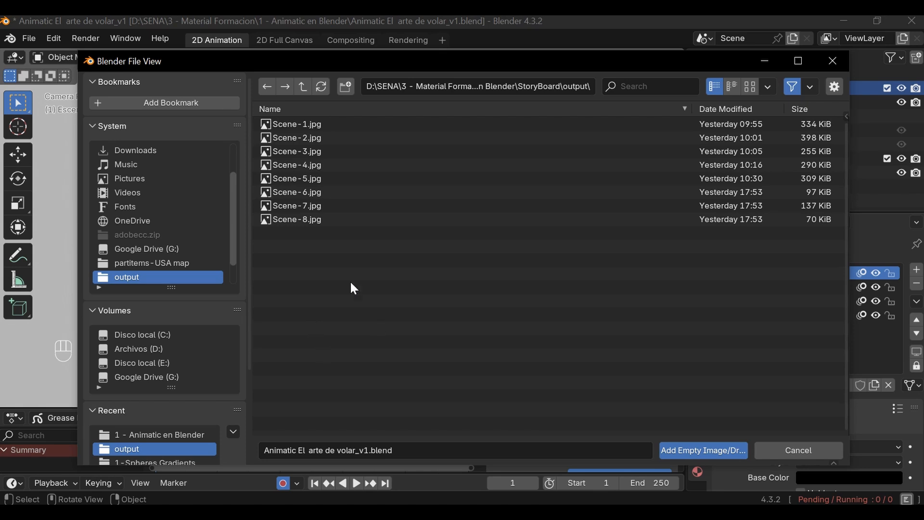
click(284, 123)
click(699, 453)
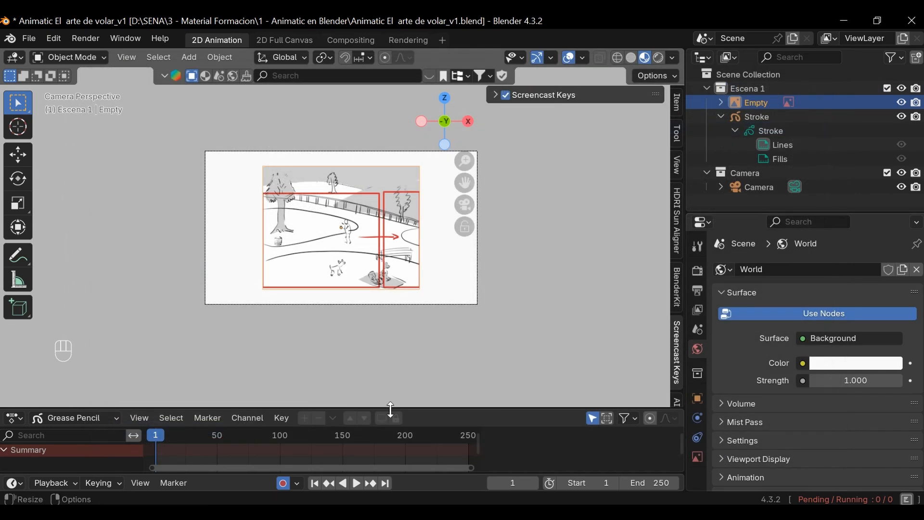
- Resize the storyboard reference image to about 6.7 m and move it over the left side of the camera frame
drag(423, 238, 527, 238)
drag(264, 231, 141, 252)
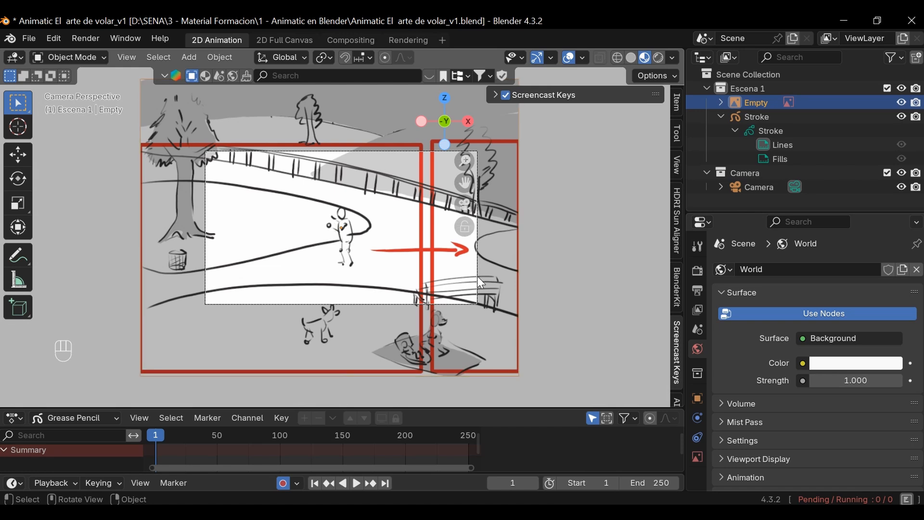
click(17, 156)
ctrl+middle_drag(395, 188, 395, 252)
drag(398, 227, 355, 240)
drag(299, 189, 303, 177)
drag(355, 223, 313, 213)
drag(302, 173, 304, 172)
drag(318, 230, 332, 230)
ctrl+middle_drag(356, 254, 477, 175)
drag(313, 247, 299, 247)
ctrl+middle_drag(299, 247, 355, 308)
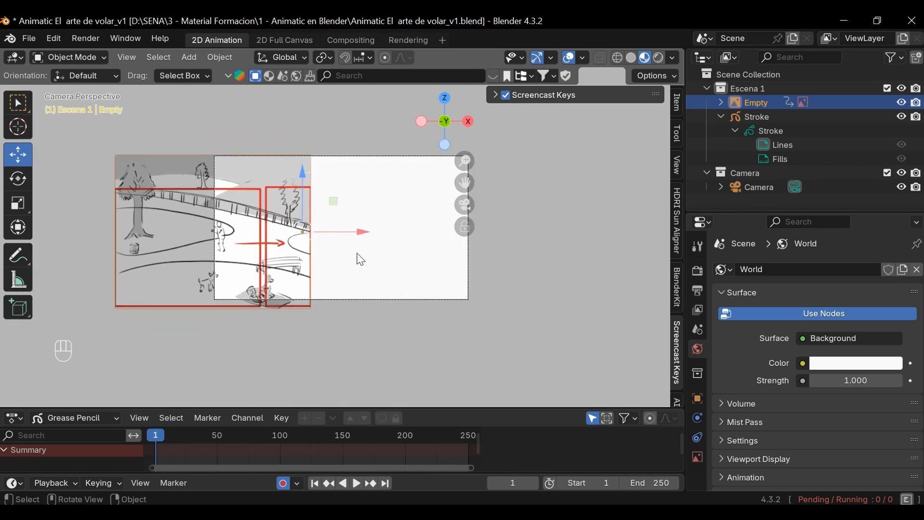
- Reposition the reference image further right and slightly up so the red panel's lower edge meets the camera frame's lower edge
drag(367, 237, 418, 226)
drag(355, 176, 356, 172)
ctrl+middle_drag(155, 209, 155, 176)
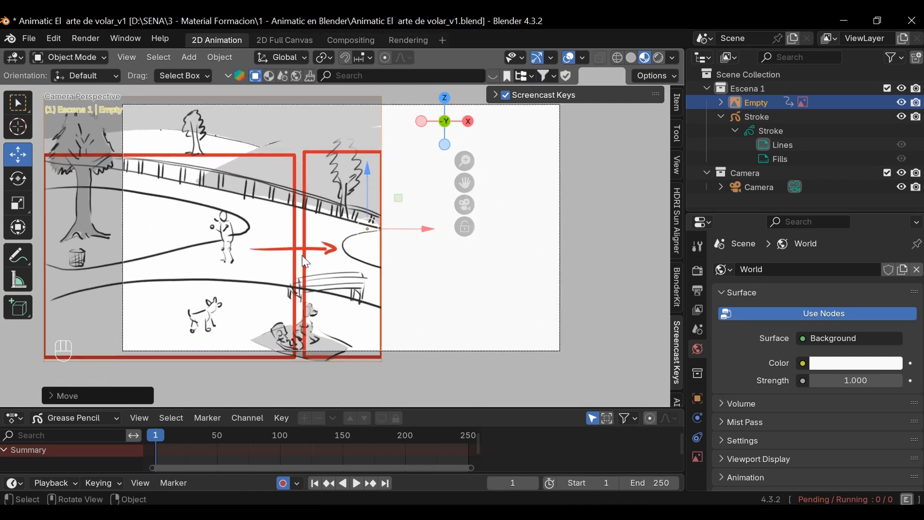
ctrl+middle_drag(268, 154, 419, 258)
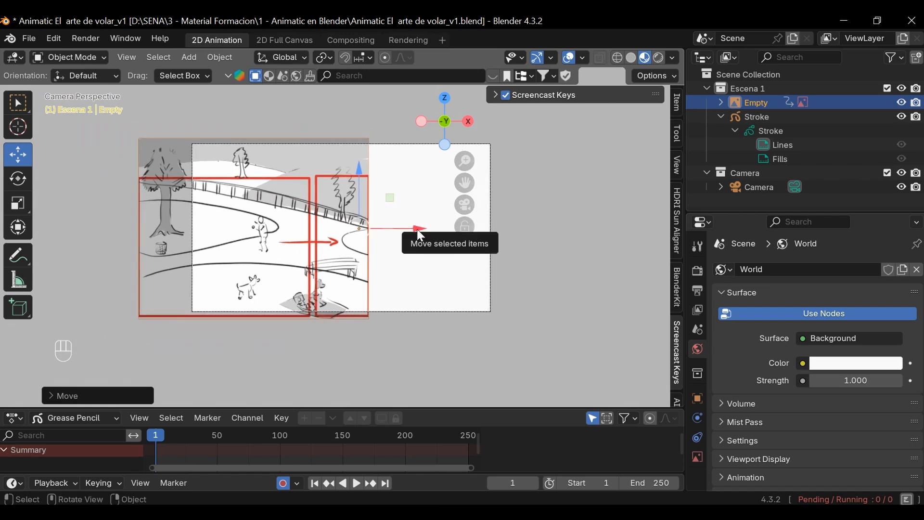
drag(356, 176, 353, 188)
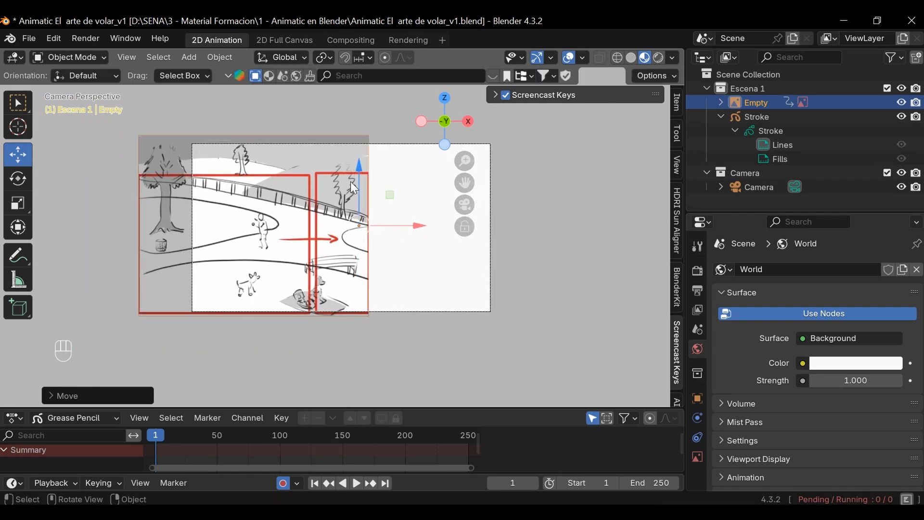
ctrl+middle_drag(487, 298, 527, 253)
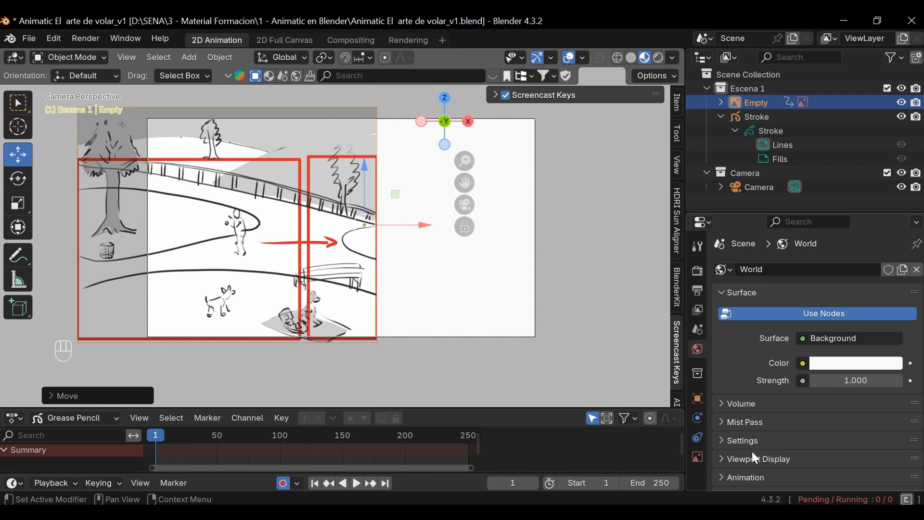
- Enable opacity for the Scene-1.jpg reference and lower it to about 0.373
click(698, 457)
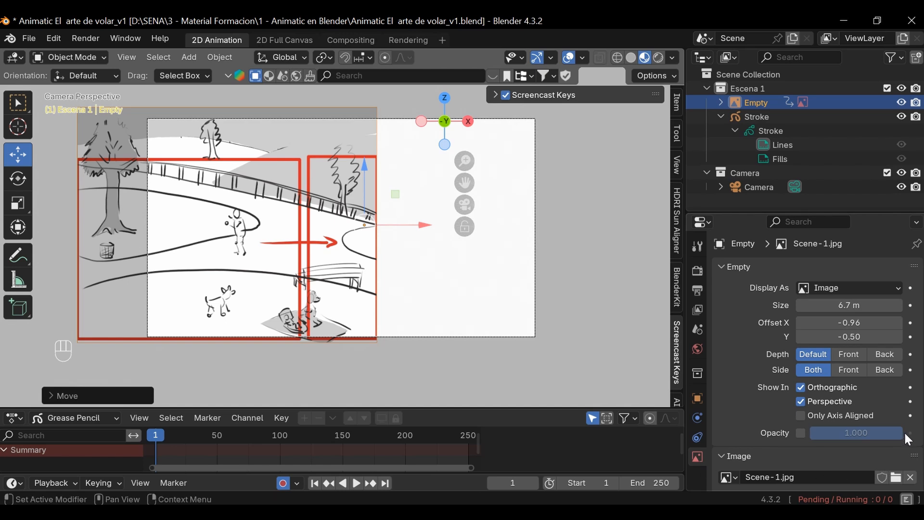
scroll(918, 401, down, 3)
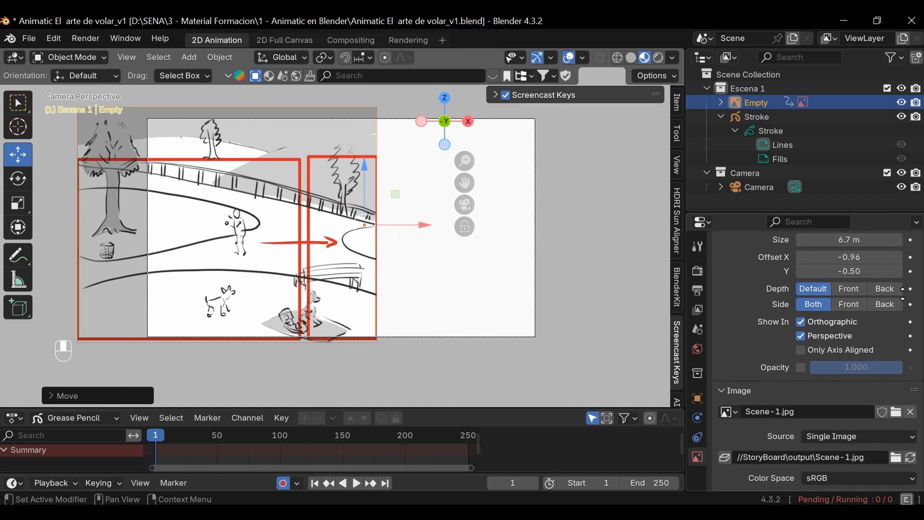
scroll(916, 372, up, 3)
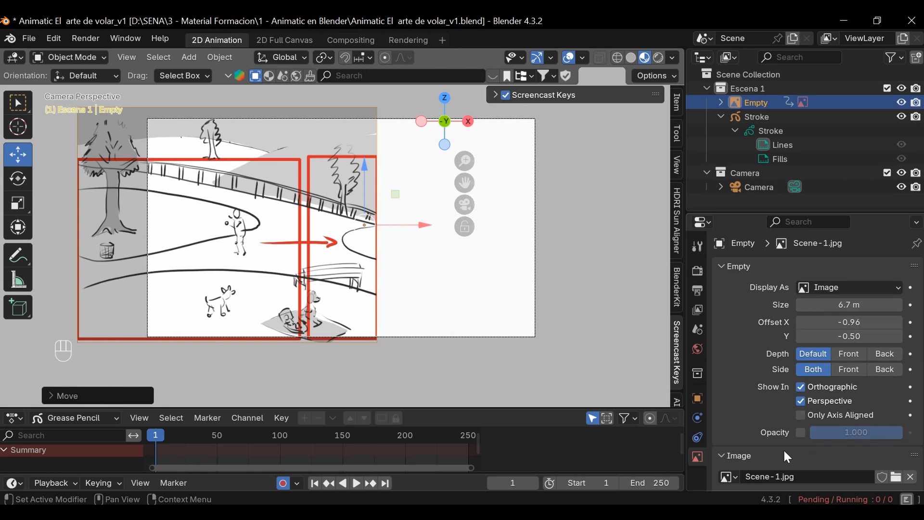
key(ctrl)
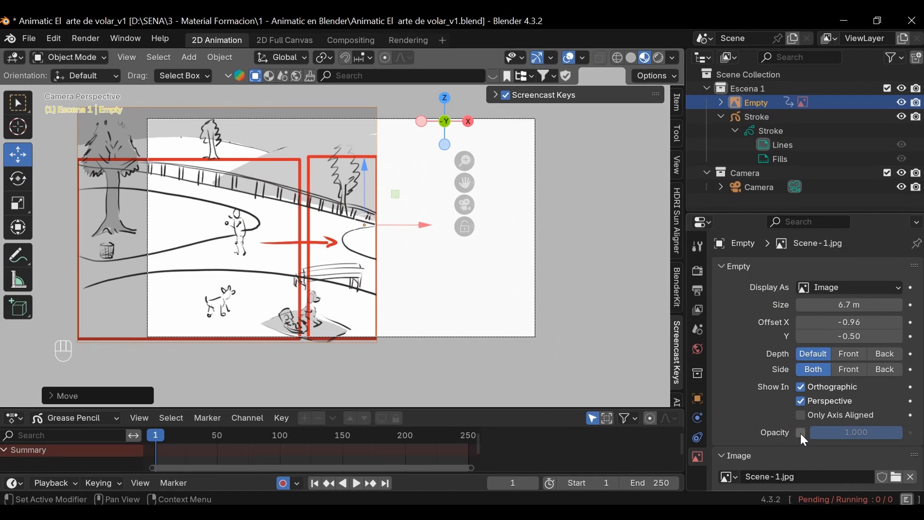
click(802, 433)
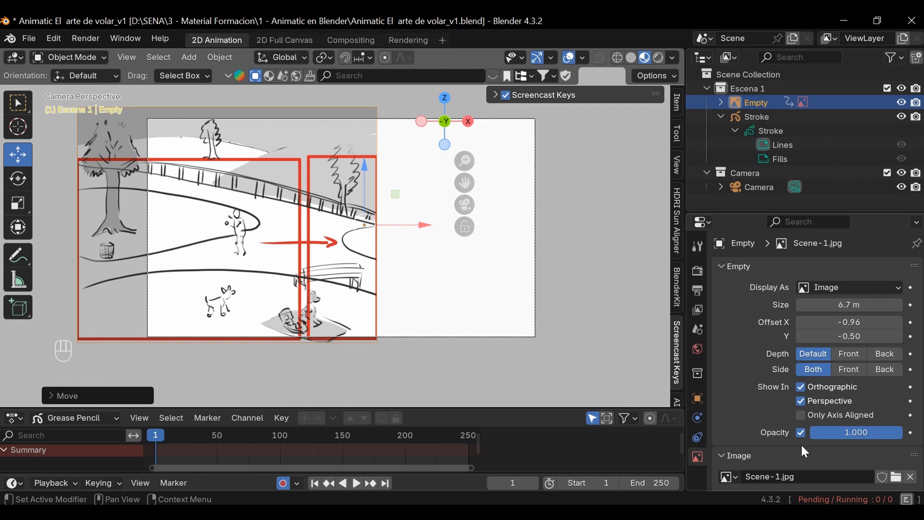
click(843, 434)
click(842, 440)
mouse_move(894, 433)
mouse_down()
mouse_move(867, 433)
mouse_move(877, 453)
mouse_move(866, 436)
mouse_move(903, 436)
mouse_move(885, 435)
mouse_up()
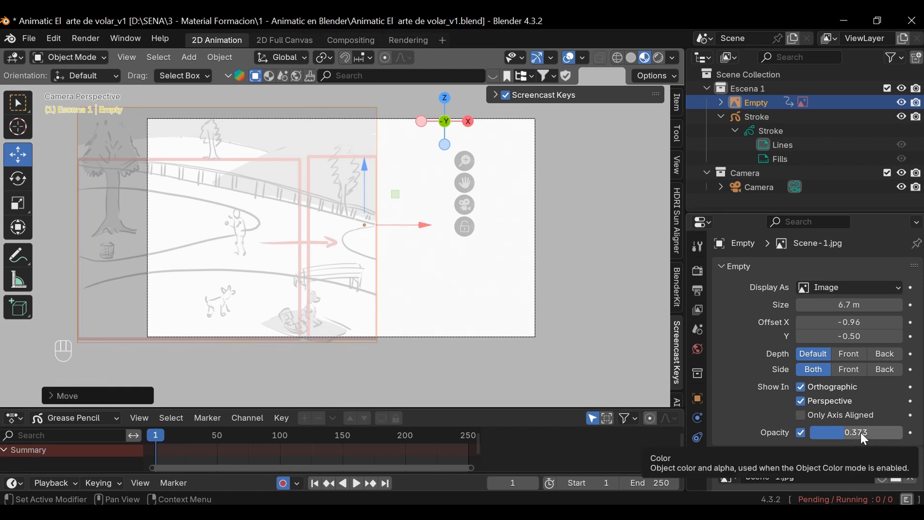
- Collapse the outliner hierarchy, select the Stroke object and switch it to Draw Mode
click(722, 118)
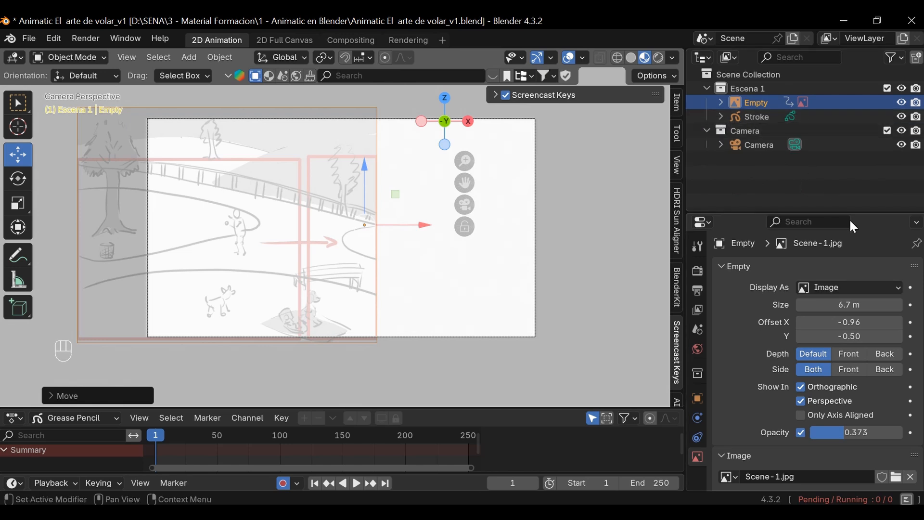
click(753, 117)
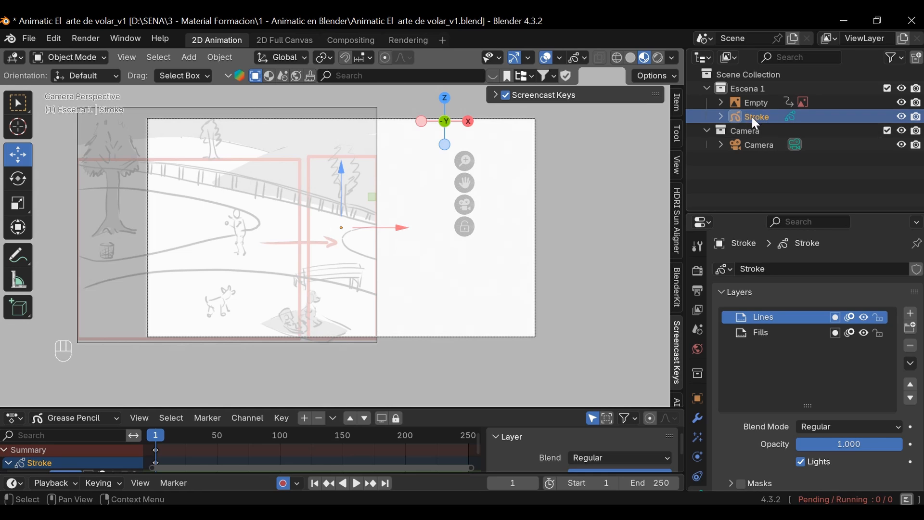
click(97, 54)
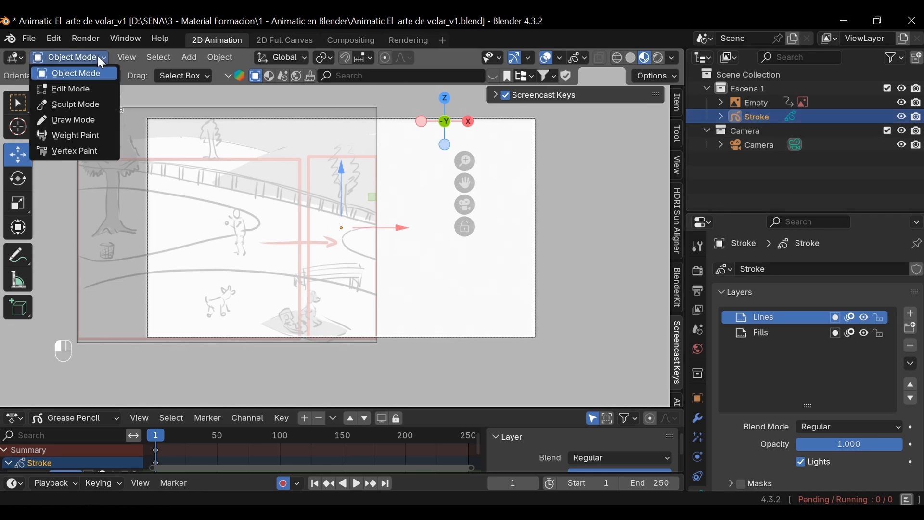
click(85, 120)
mouse_move(212, 260)
ctrl+middle_down()
mouse_move(430, 257)
mouse_move(625, 169)
ctrl+middle_up()
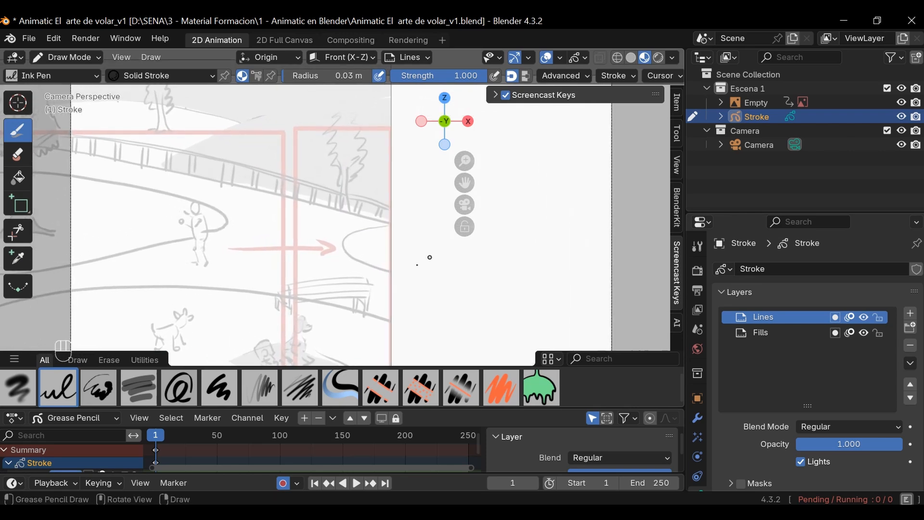
- Try the Ink Pen with a zigzag stroke over the dog and undo it
key(shift+space)
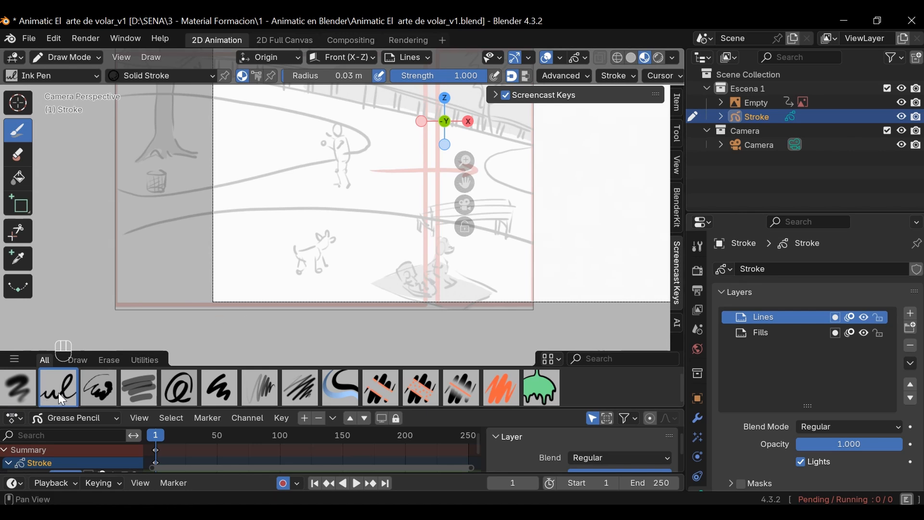
drag(235, 254, 288, 236)
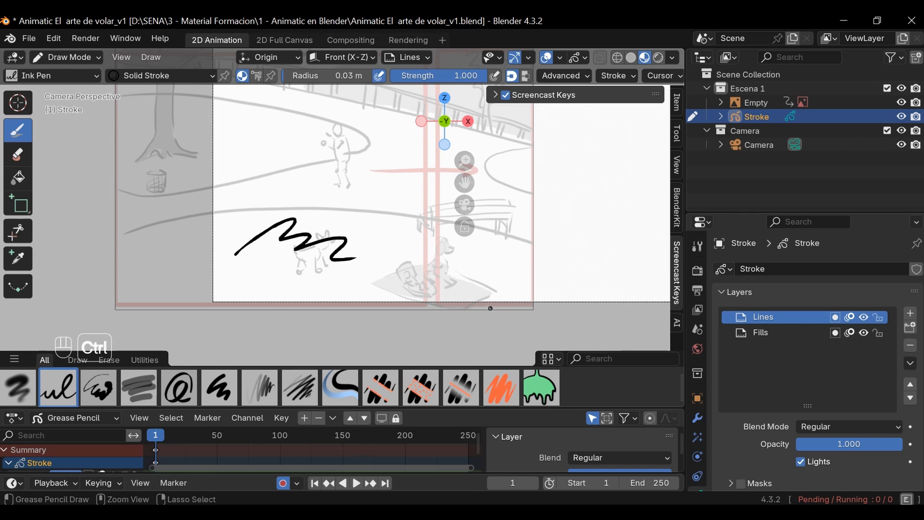
key(ctrl+z)
- Trace the long curved path line above the dog with the Ink Pen, running past the reference image's right edge
scroll(433, 265, up, 2)
shift+middle_drag(428, 255, 493, 255)
mouse_move(220, 220)
mouse_down()
mouse_move(613, 238)
mouse_move(673, 257)
mouse_up()
ctrl+middle_drag(458, 295, 256, 351)
mouse_move(583, 274)
ctrl+middle_down()
mouse_move(352, 339)
mouse_move(434, 309)
mouse_move(578, 281)
ctrl+middle_up()
shift+middle_drag(421, 315, 475, 254)
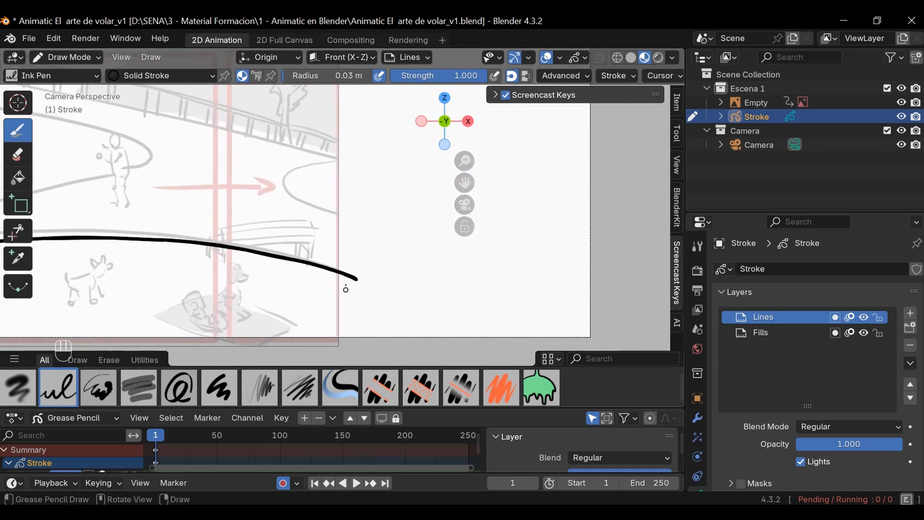
- Undo the attempts to extend the path line above the dog, together with the path line itself
drag(350, 276, 623, 321)
key(ctrl+z)
drag(352, 276, 611, 319)
key(ctrl+z)
key(ctrl+z)
key(ctrl+z)
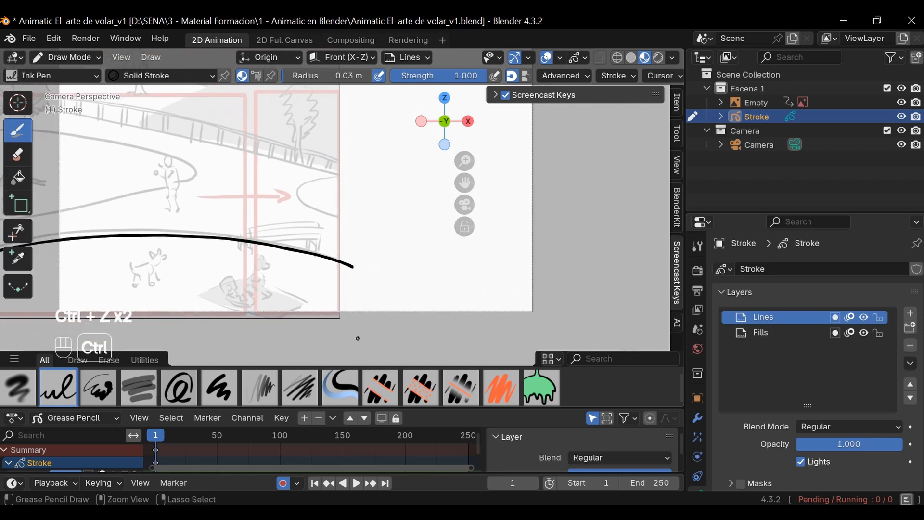
- Retrace the lower path line and the fence's base line as long strokes running past both sides of the camera frame
ctrl+middle_drag(365, 284, 504, 299)
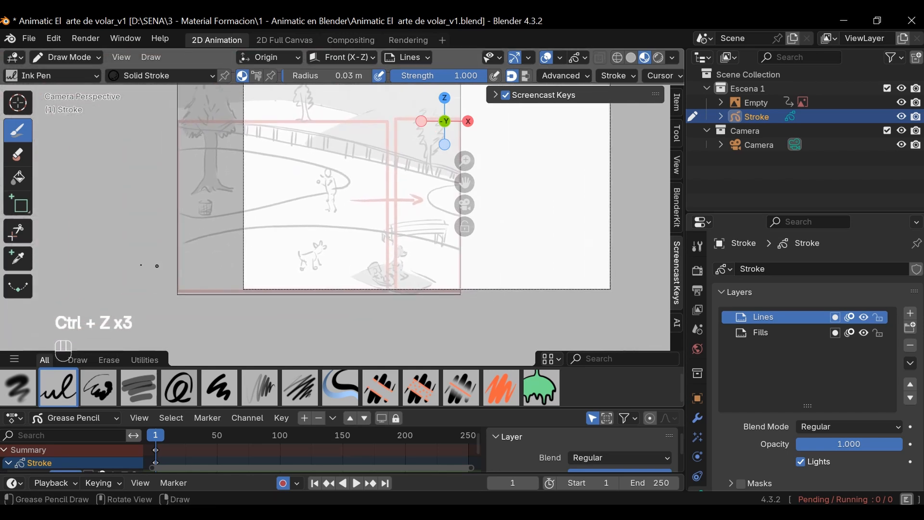
drag(445, 249, 664, 286)
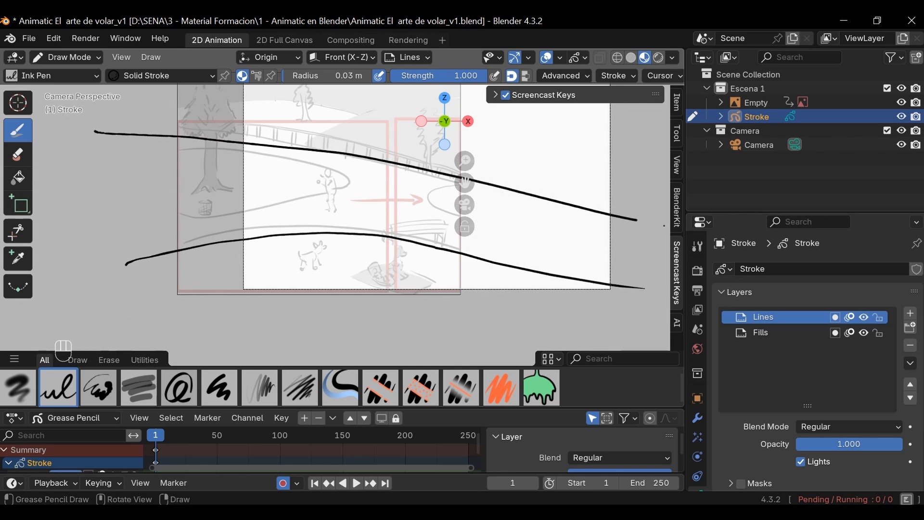
key(ctrl+z)
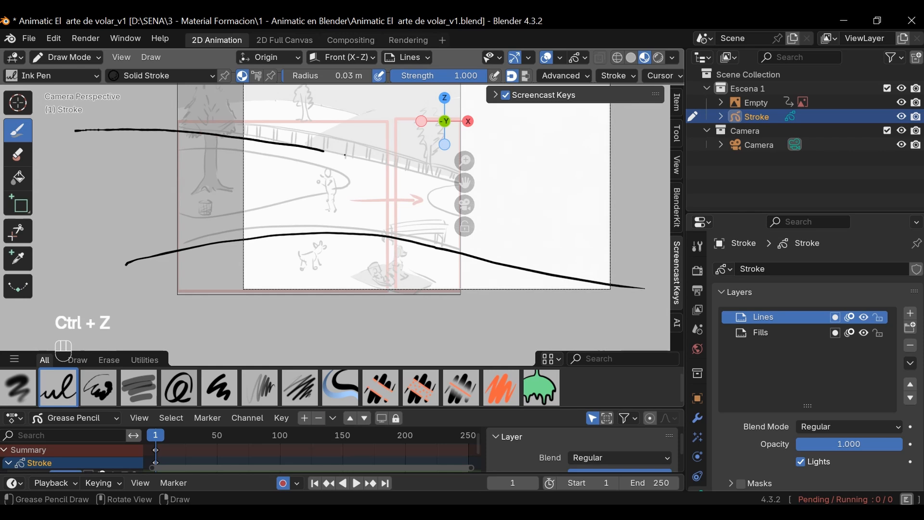
ctrl+middle_drag(578, 274, 569, 198)
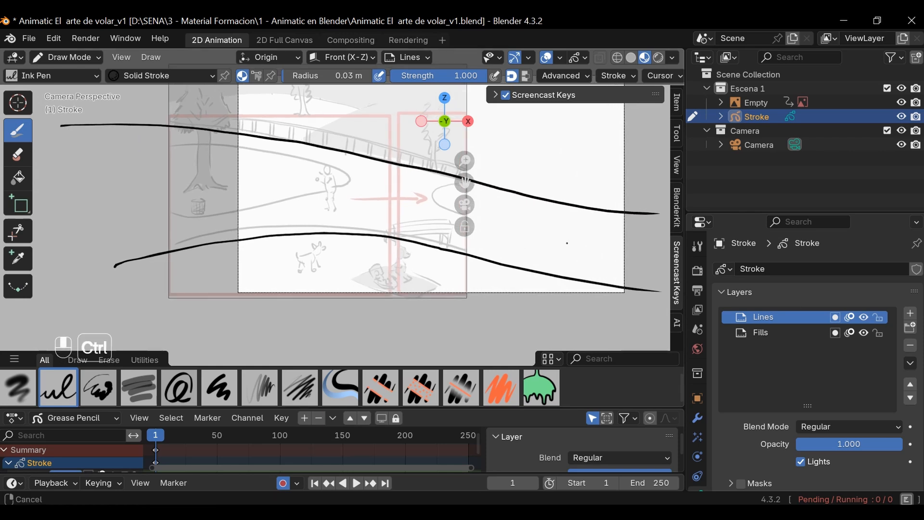
- Reduce the Ink Pen radius to 0.025 m
shift+middle_drag(412, 237, 535, 298)
ctrl+middle_drag(535, 298, 535, 222)
mouse_move(278, 230)
shift+middle_down()
mouse_move(405, 283)
mouse_move(409, 314)
mouse_move(409, 280)
shift+middle_up()
shift+middle_drag(207, 248, 312, 254)
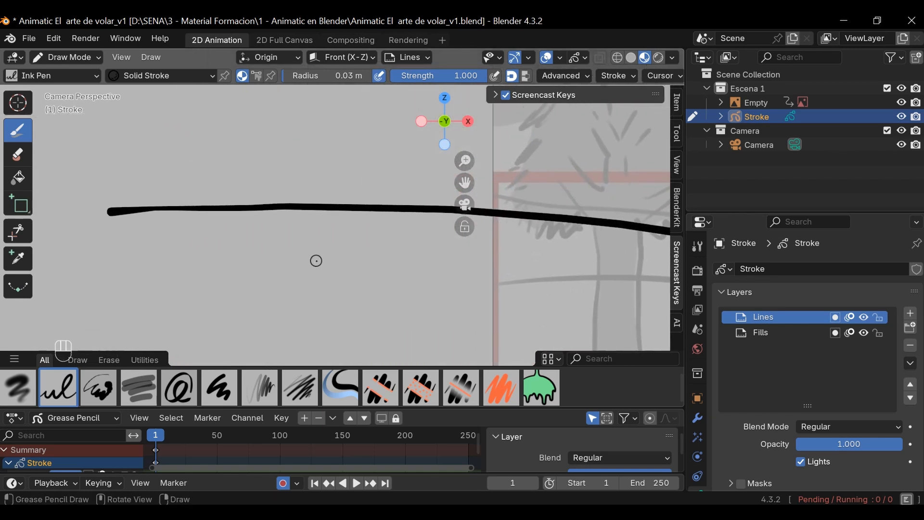
key(f)
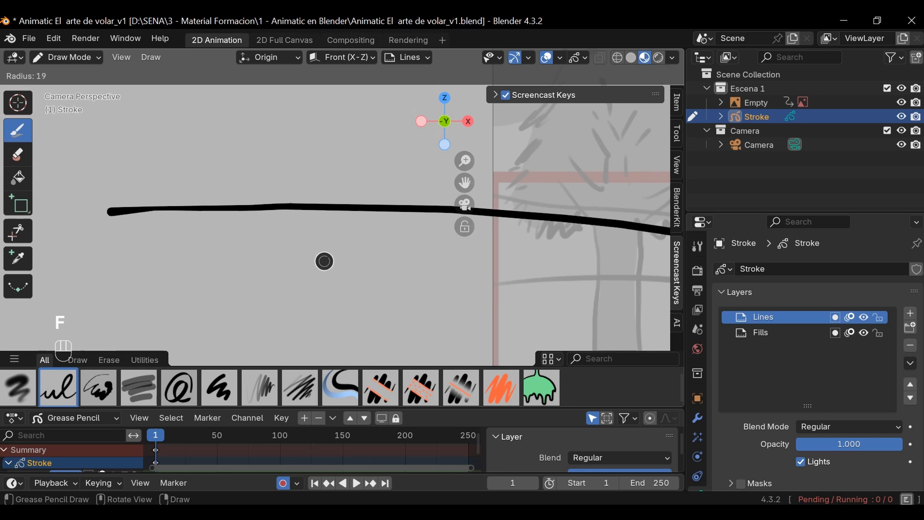
click(325, 260)
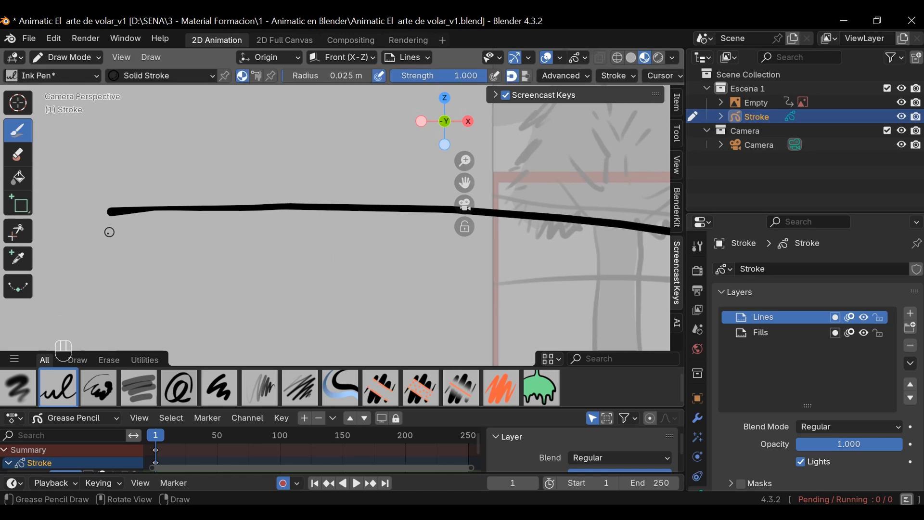
- Draw a thinner second line just below the fence's base line, from its outer left end across the large tree
drag(208, 227, 605, 236)
mouse_move(606, 279)
shift+middle_down()
mouse_move(384, 307)
mouse_move(664, 289)
shift+middle_up()
ctrl+middle_drag(486, 315, 564, 269)
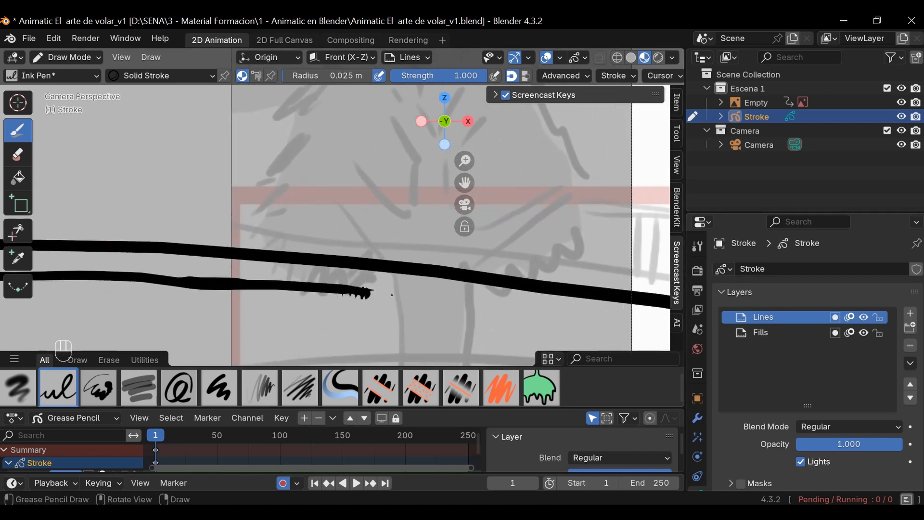
drag(392, 295, 614, 320)
- Try to continue the thinner second line rightward along the underside of the fence line, and undo the strokes
shift+middle_drag(599, 340, 330, 267)
drag(279, 242, 604, 288)
ctrl+middle_drag(604, 311, 475, 305)
ctrl+middle_drag(365, 239, 600, 180)
shift+middle_drag(524, 179, 801, 211)
scroll(263, 216, up, 1)
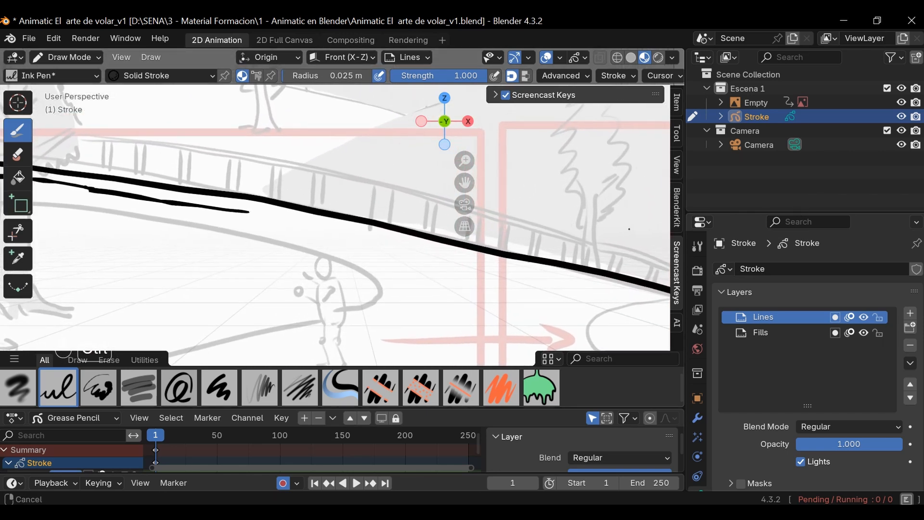
drag(590, 283, 624, 291)
mouse_move(617, 303)
shift+middle_down()
mouse_move(395, 296)
mouse_move(256, 342)
shift+middle_up()
shift+middle_drag(585, 323, 278, 249)
ctrl+middle_drag(479, 290, 481, 308)
ctrl+middle_drag(468, 252, 462, 304)
shift+middle_drag(504, 275, 645, 265)
ctrl+middle_drag(559, 282, 577, 277)
key(ctrl+z)
key(ctrl+z)
key(ctrl+z)
key(ctrl+z)
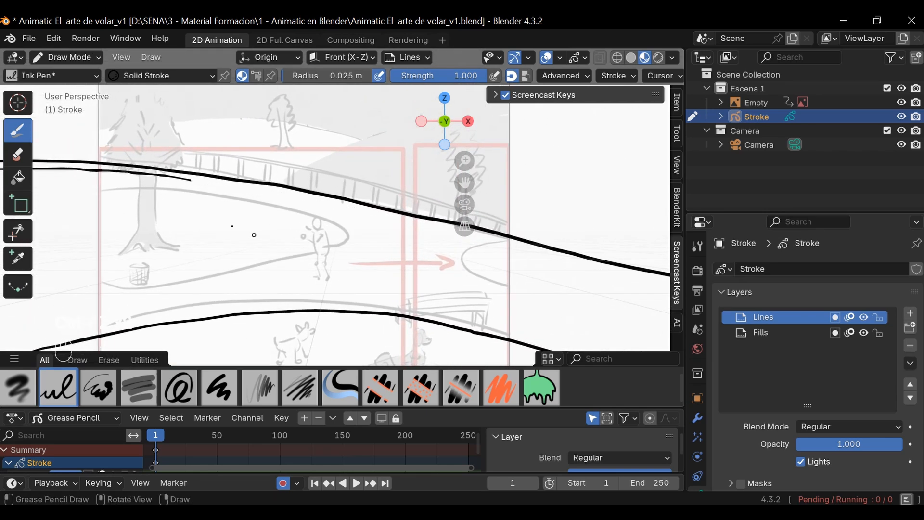
- Try again to extend the thinner line from the large tree toward the standing figure, undoing each stroke
click(18, 286)
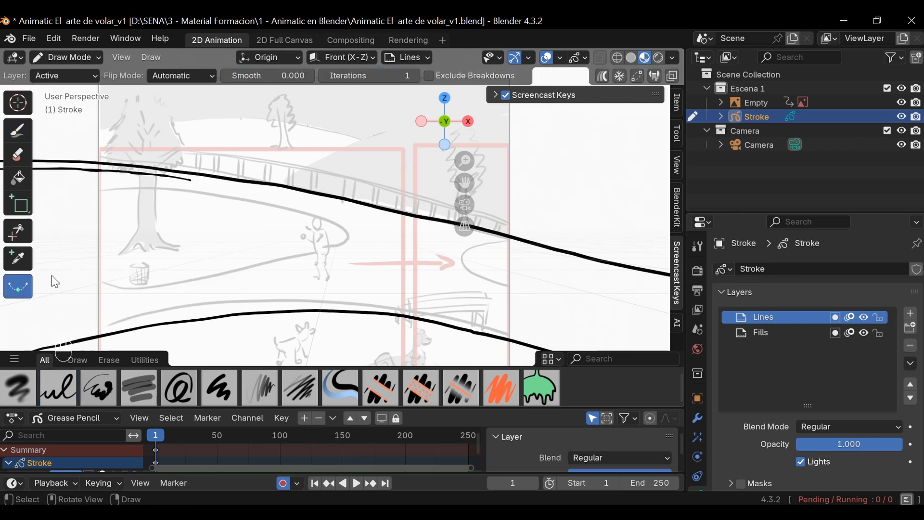
click(18, 131)
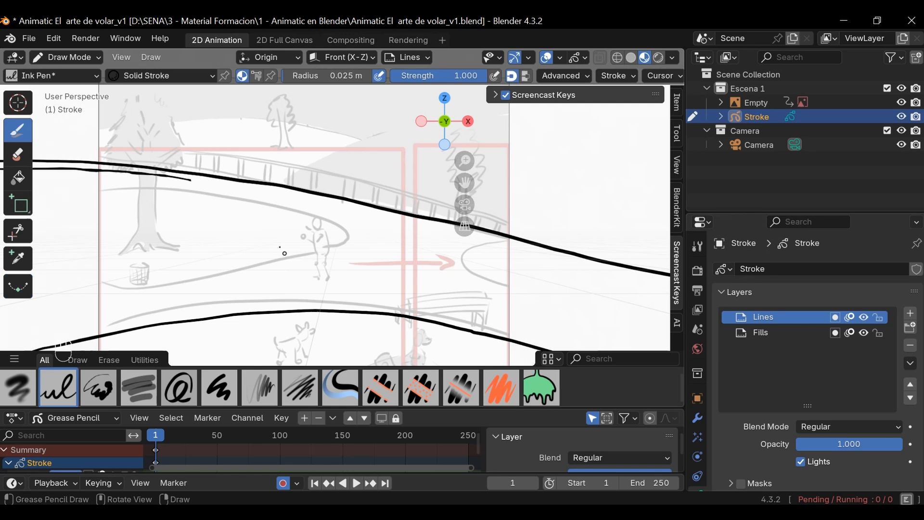
drag(244, 191, 348, 210)
key(ctrl+z)
mouse_move(234, 209)
ctrl+middle_down()
mouse_move(338, 205)
mouse_move(516, 153)
mouse_move(385, 207)
mouse_move(242, 303)
mouse_move(116, 318)
ctrl+middle_up()
drag(233, 199, 410, 224)
key(ctrl+z)
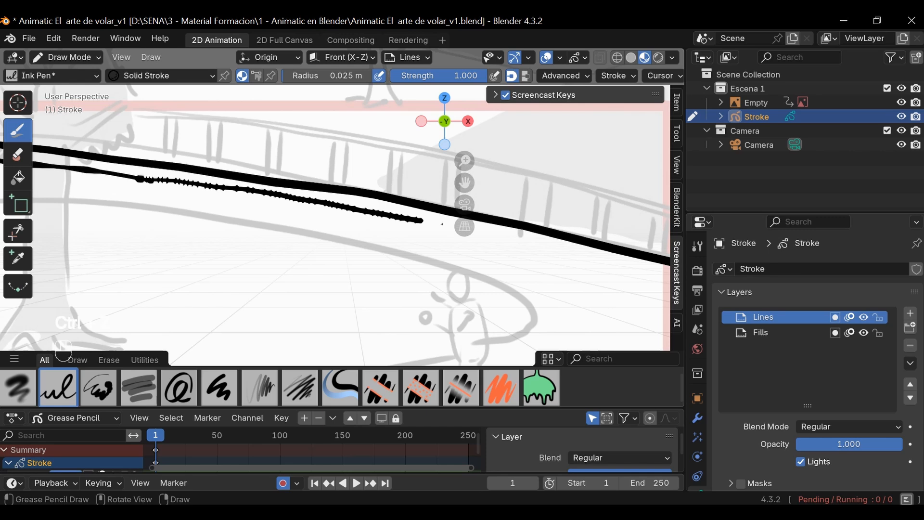
- Continue the thinner line below the fence from the large tree to the first storyboard panel's right border
drag(618, 261, 656, 272)
mouse_move(630, 287)
shift+middle_down()
mouse_move(264, 283)
mouse_move(133, 296)
shift+middle_up()
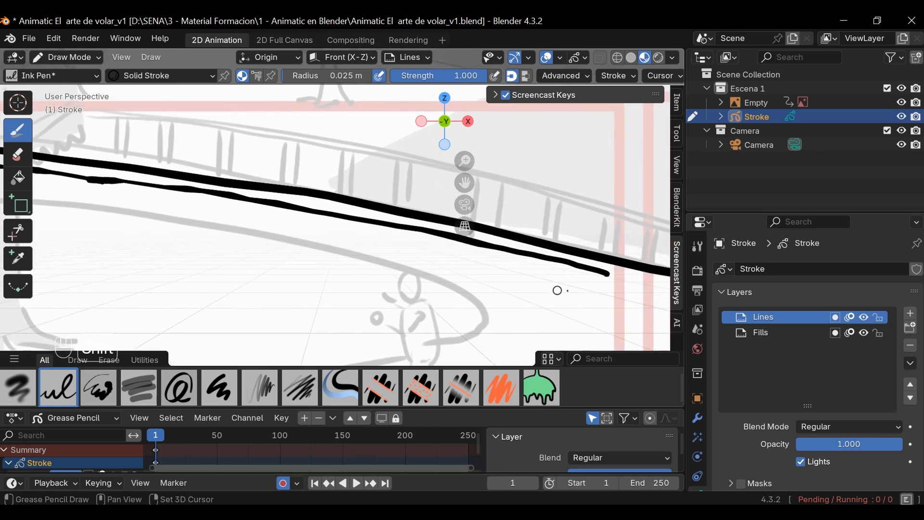
shift+middle_drag(558, 290, 197, 262)
ctrl+middle_drag(484, 262, 437, 291)
ctrl+middle_drag(271, 284, 236, 298)
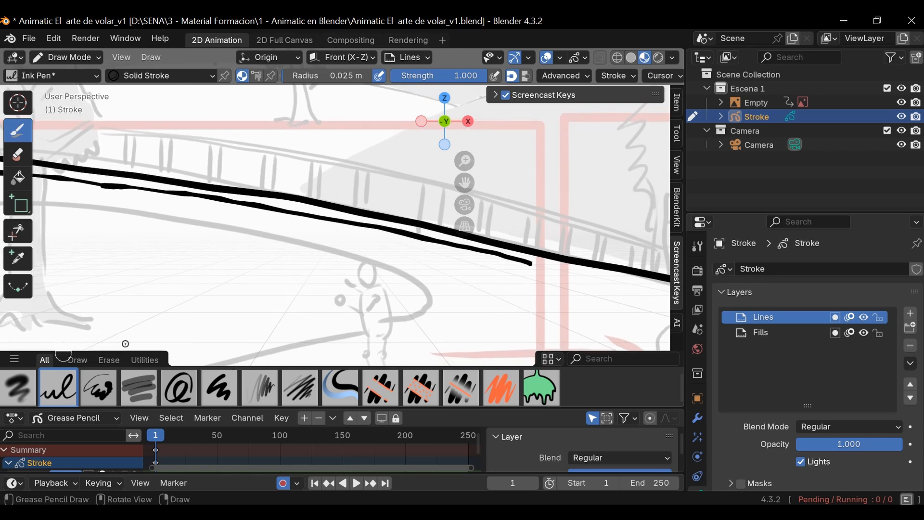
- Trace the path edge that curves around the standing figure and returns toward the trash can
ctrl+middle_drag(260, 326, 461, 272)
mouse_move(435, 282)
ctrl+middle_down()
mouse_move(471, 284)
mouse_move(412, 297)
mouse_move(406, 231)
mouse_move(342, 271)
mouse_move(202, 325)
ctrl+middle_up()
key(space)
ctrl+middle_drag(354, 280, 166, 342)
ctrl+middle_drag(419, 305, 500, 260)
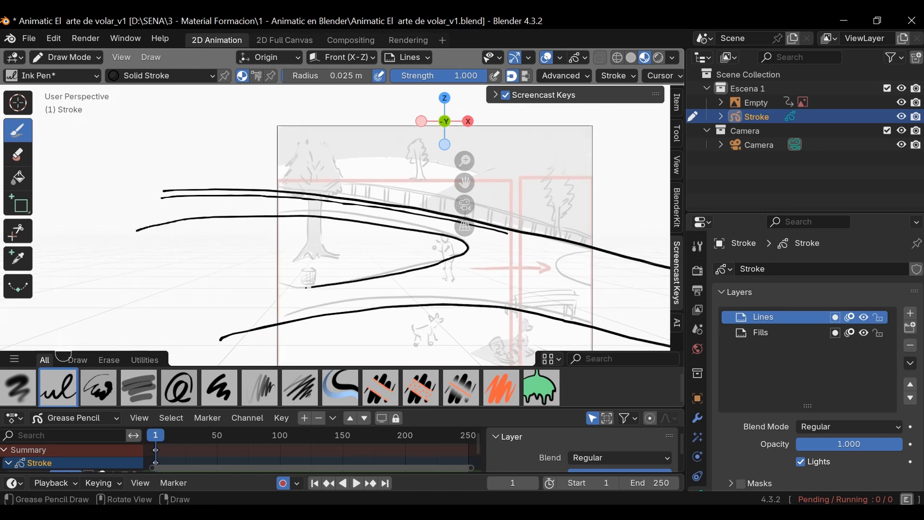
- Trace the rounded path edge above the bench, redoing rough strokes and extending both sides beyond the reference's right edge
shift+middle_drag(430, 332, 220, 324)
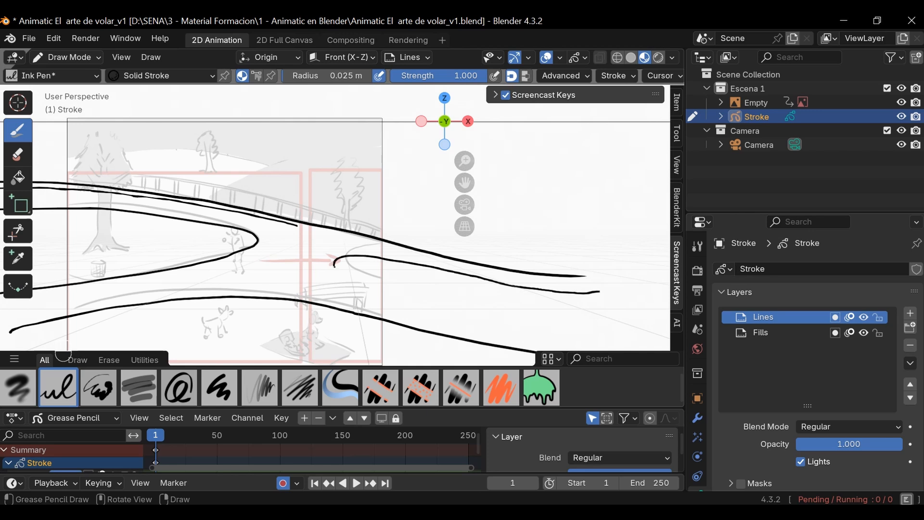
key(ctrl+z)
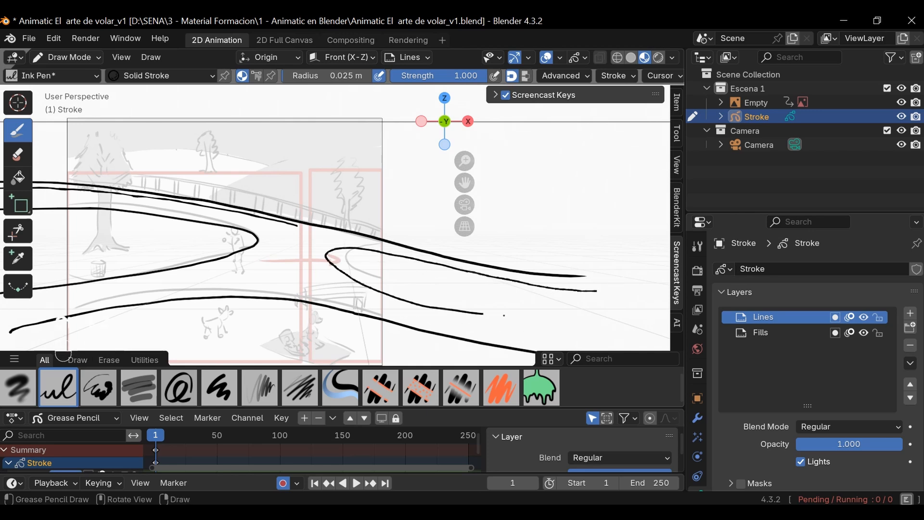
key(ctrl+z)
key(ctrl+z)
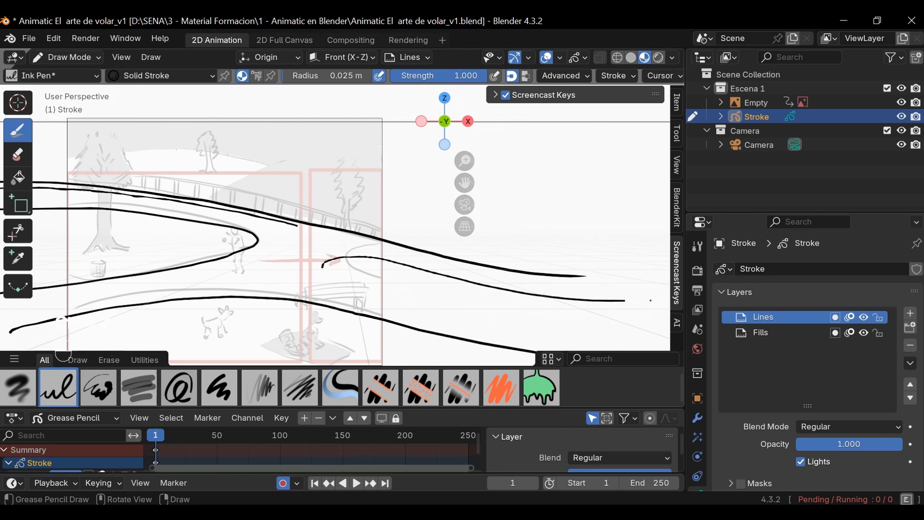
mouse_move(575, 334)
shift+middle_down()
mouse_move(559, 236)
mouse_move(572, 226)
shift+middle_up()
ctrl+middle_drag(481, 279, 345, 365)
ctrl+middle_drag(422, 289, 516, 217)
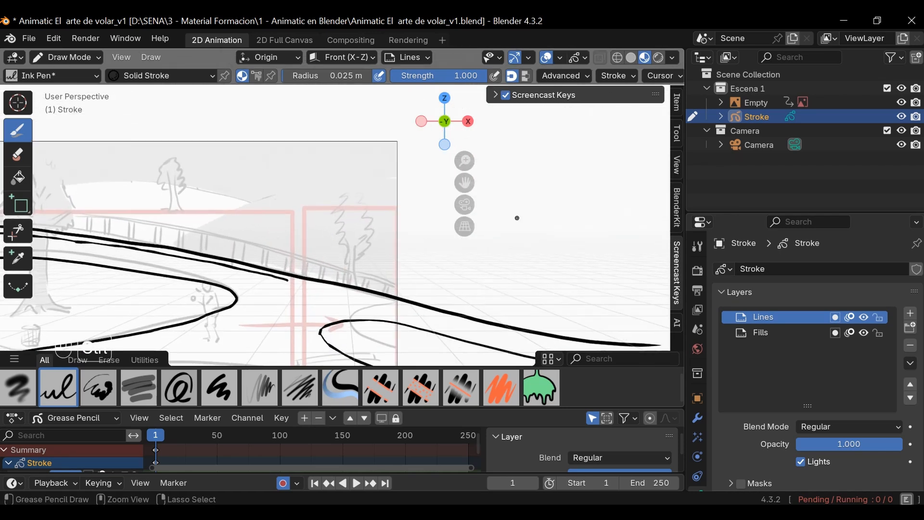
- Examine the traced path and hill lines inside the camera frame and out to the far ends of the strokes
mouse_move(466, 267)
ctrl+middle_down()
mouse_move(330, 313)
mouse_move(331, 222)
mouse_move(193, 228)
ctrl+middle_up()
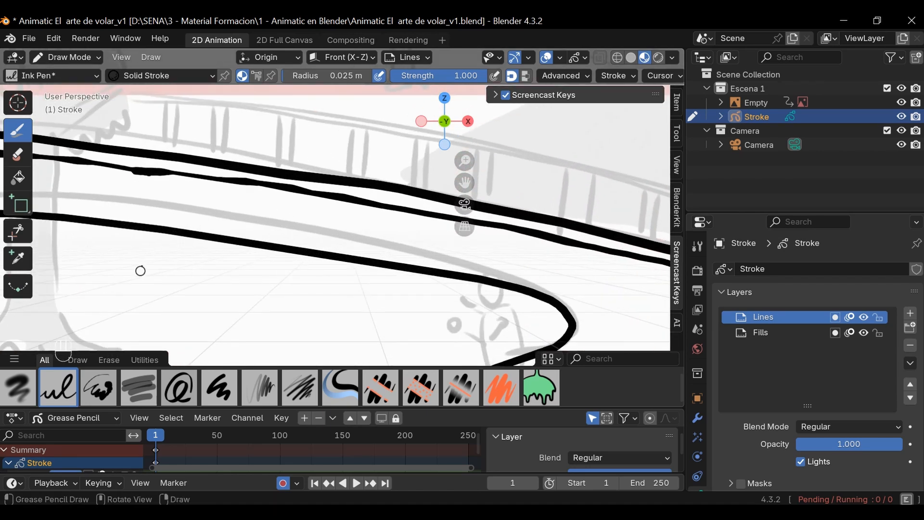
shift+middle_drag(141, 246, 151, 241)
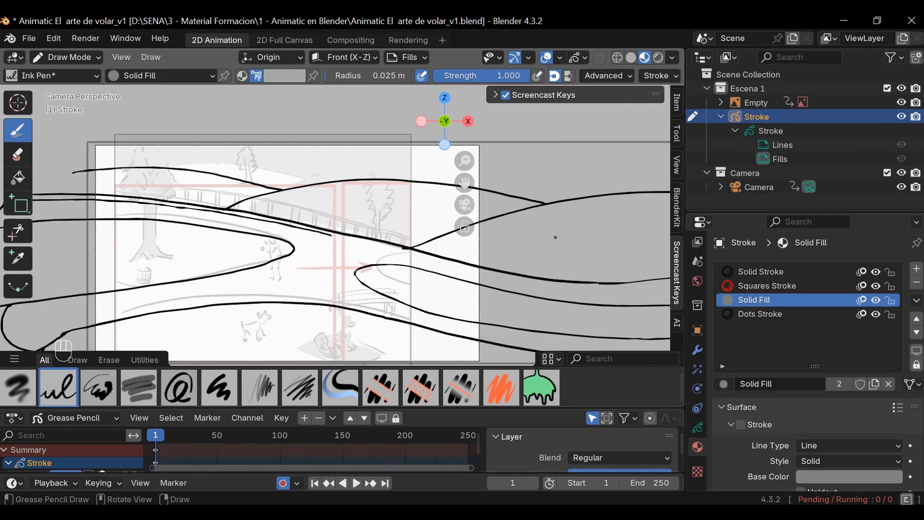
mouse_move(556, 237)
shift+middle_down()
mouse_move(320, 273)
mouse_move(403, 262)
shift+middle_up()
ctrl+middle_drag(580, 173, 536, 301)
shift+middle_drag(456, 288, 503, 207)
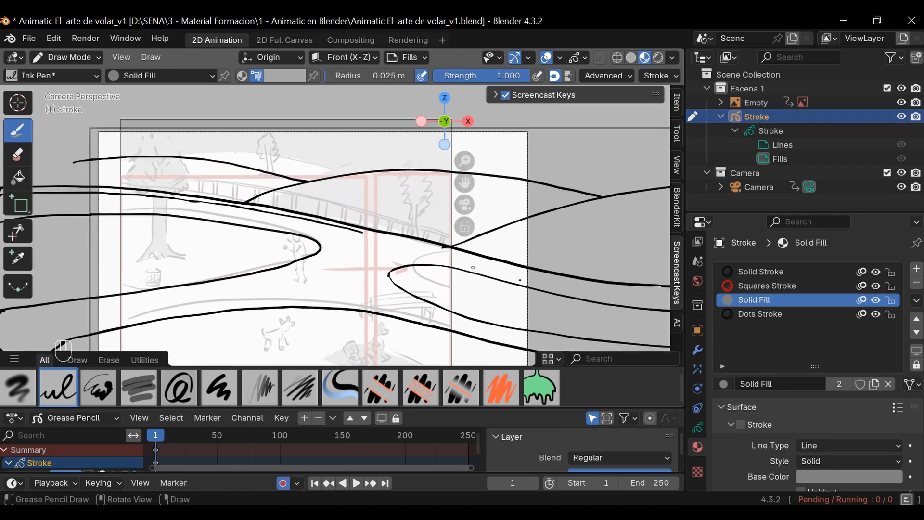
shift+middle_drag(520, 280, 443, 240)
mouse_move(339, 269)
shift+middle_down()
mouse_move(477, 242)
mouse_move(125, 265)
shift+middle_up()
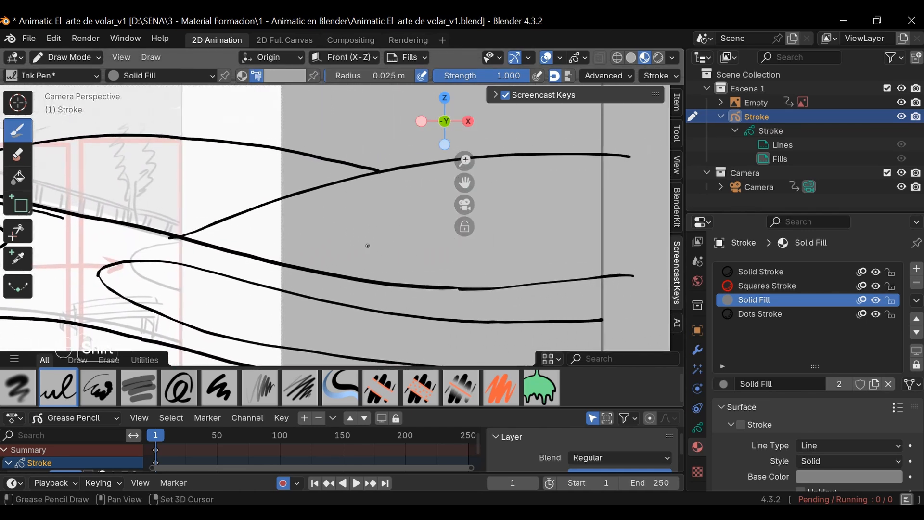
shift+middle_drag(367, 245, 666, 284)
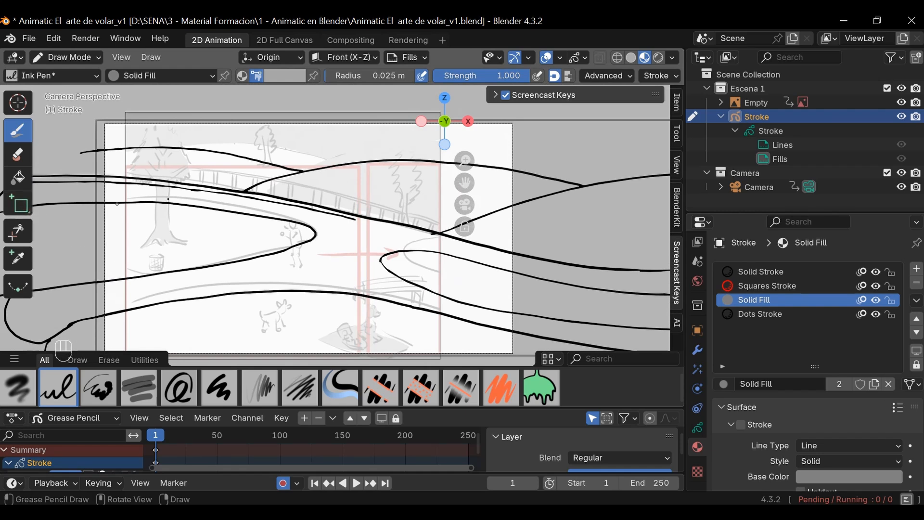
ctrl+middle_drag(168, 199, 168, 215)
shift+middle_drag(667, 150, 615, 203)
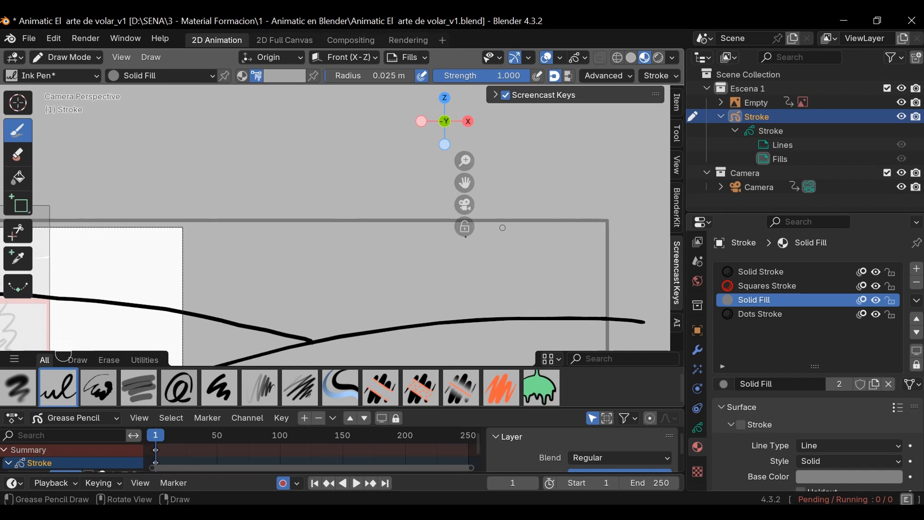
- Activate the Box tool and try a rectangle on the Lines layer with the Solid Fill material, then cancel it
click(27, 207)
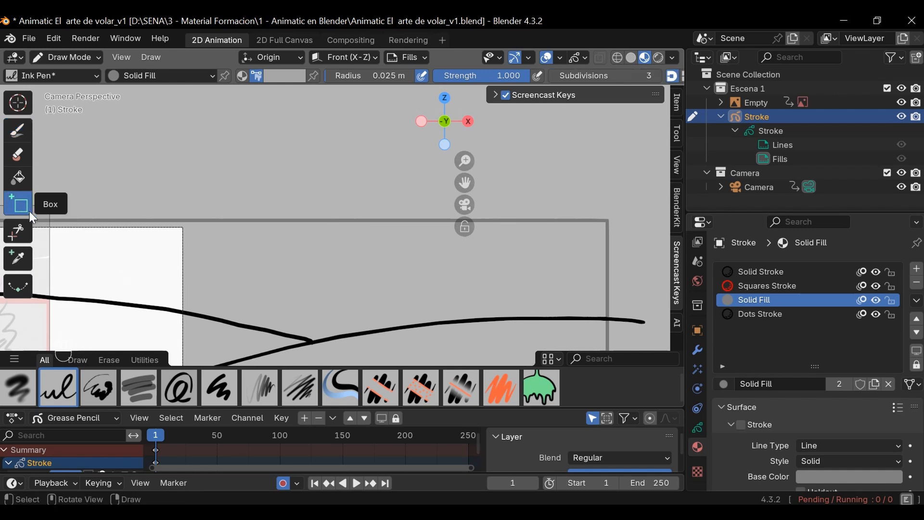
click(785, 143)
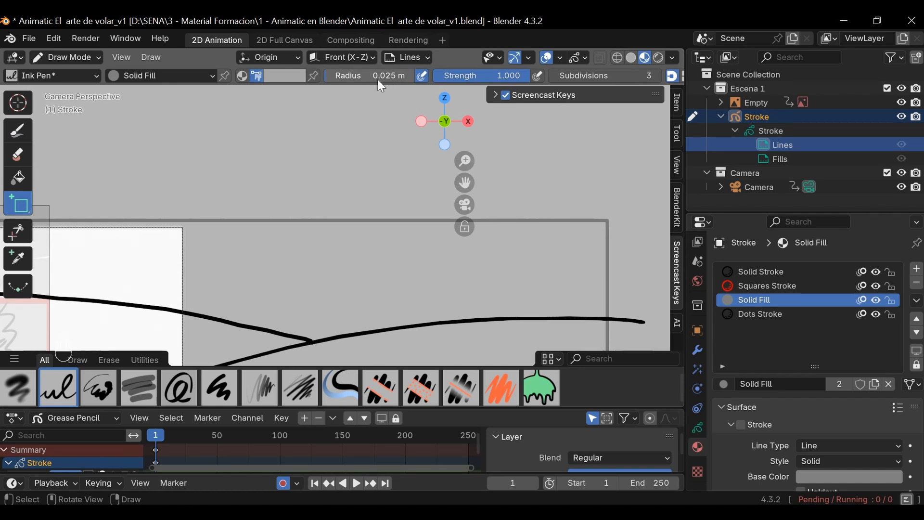
drag(255, 110, 366, 169)
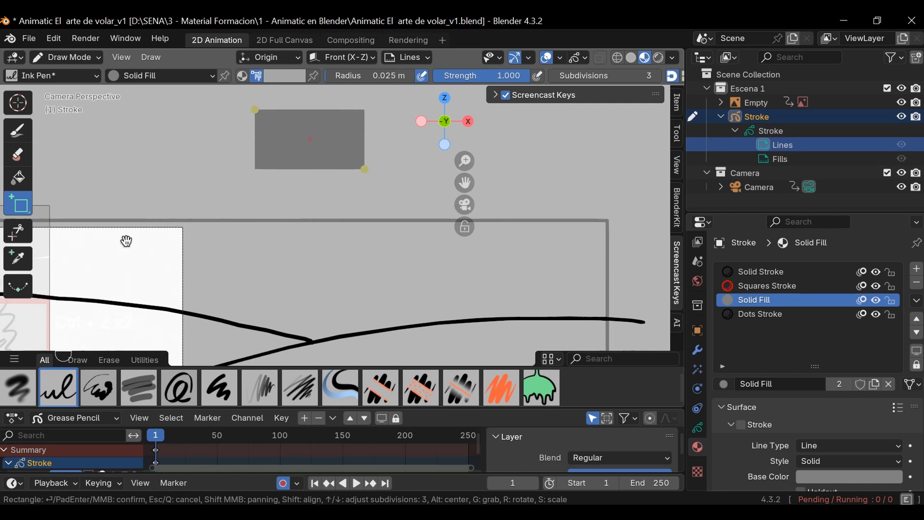
key(Escape)
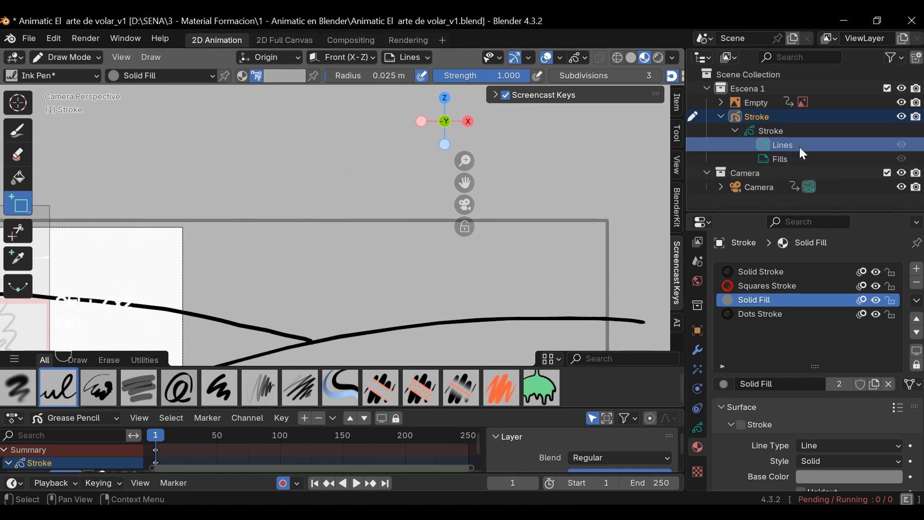
- Try a rectangle on the Lines layer with the Solid Stroke material and cancel it
click(781, 272)
drag(274, 119, 380, 192)
key(Escape)
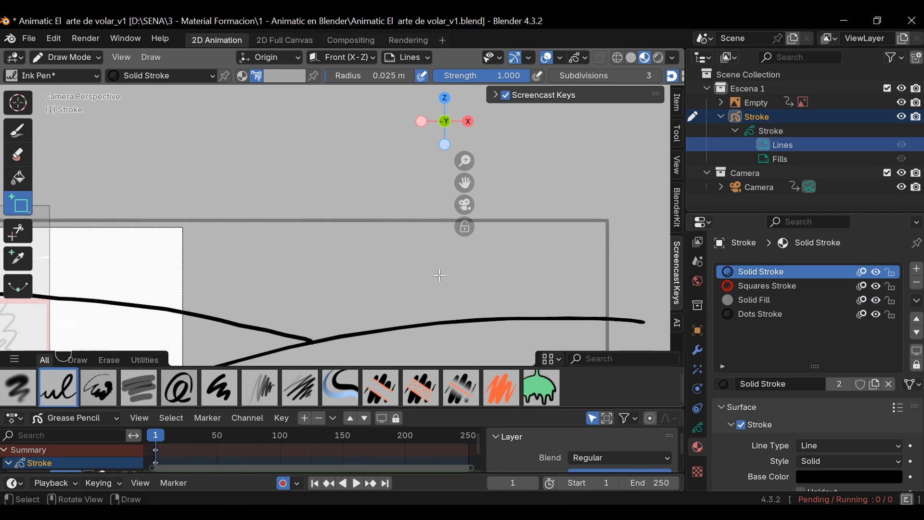
- Make the Fills layer active and choose the Solid Fill material for it
scroll(438, 262, down, 2)
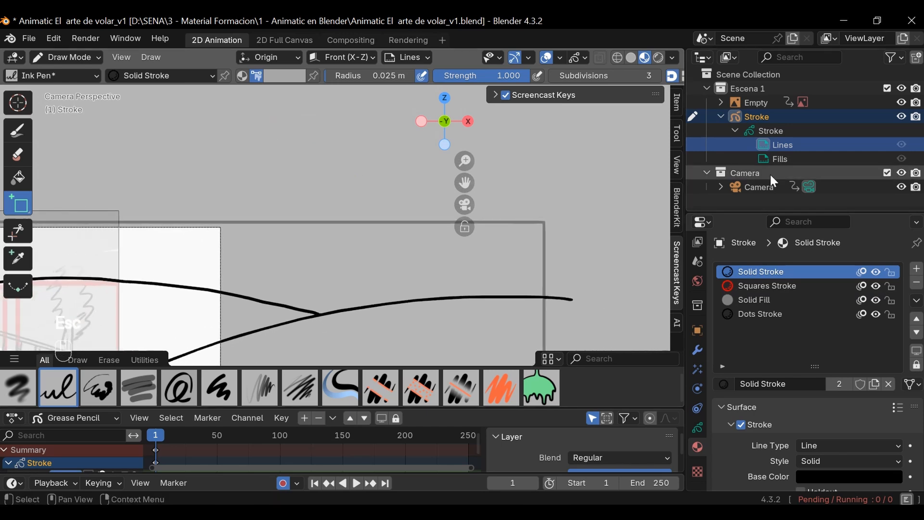
click(782, 155)
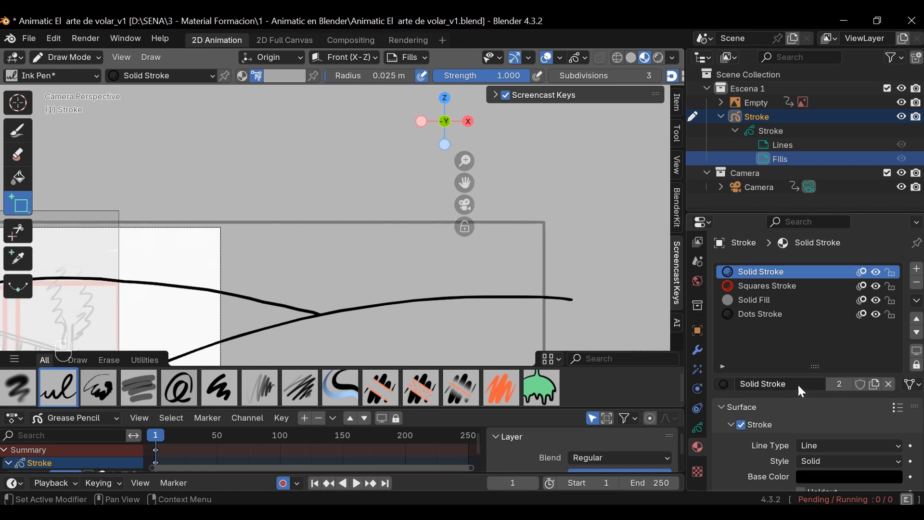
click(754, 300)
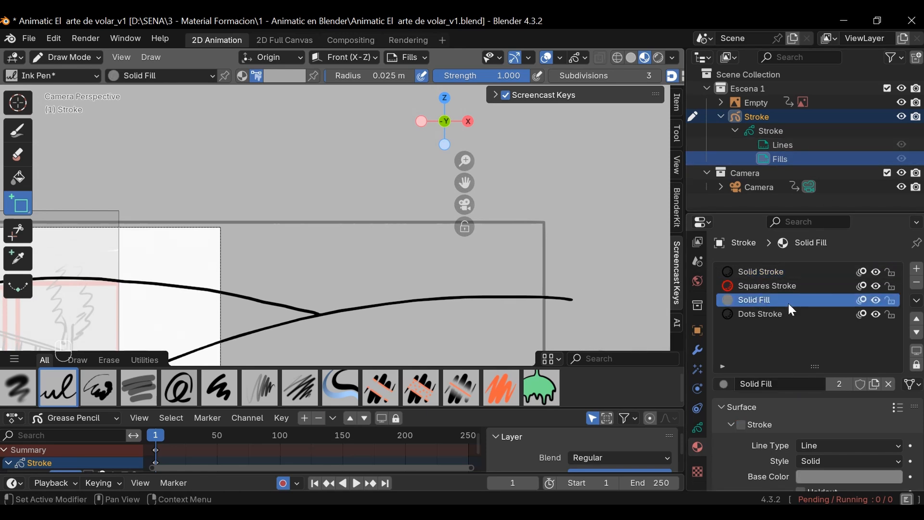
- Switch from the Box tool to the Draw tool with the Ink Pen brush
click(17, 131)
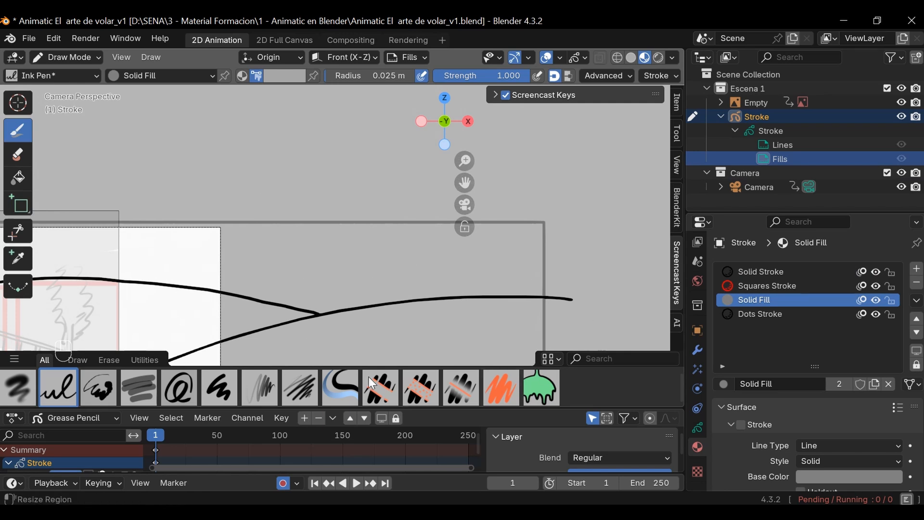
click(542, 388)
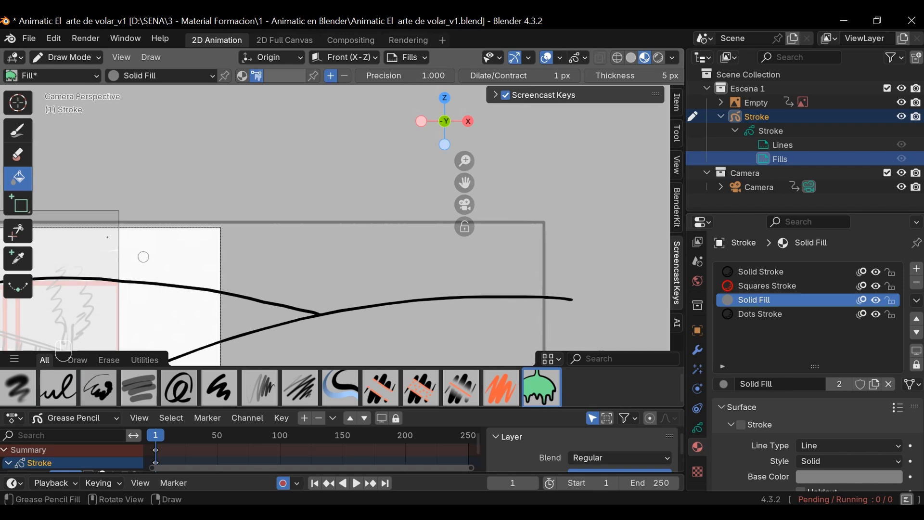
click(19, 130)
- Try freehand Solid Fill strokes in the empty sky area and undo them
mouse_move(328, 158)
mouse_down()
mouse_move(220, 209)
mouse_move(232, 120)
mouse_up()
key(ctrl+z)
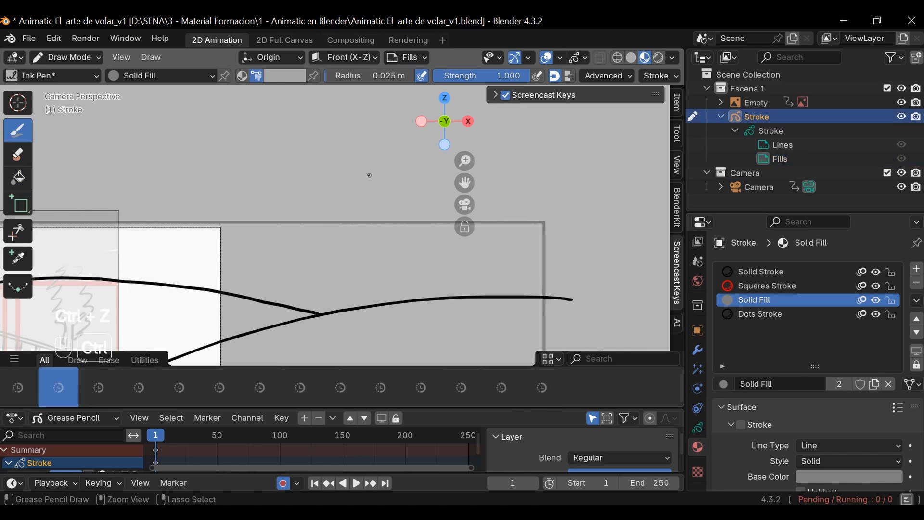
ctrl+middle_drag(362, 169, 361, 144)
mouse_move(223, 144)
mouse_down()
mouse_move(332, 115)
mouse_move(308, 195)
mouse_move(212, 144)
mouse_move(214, 137)
mouse_up()
key(ctrl+z)
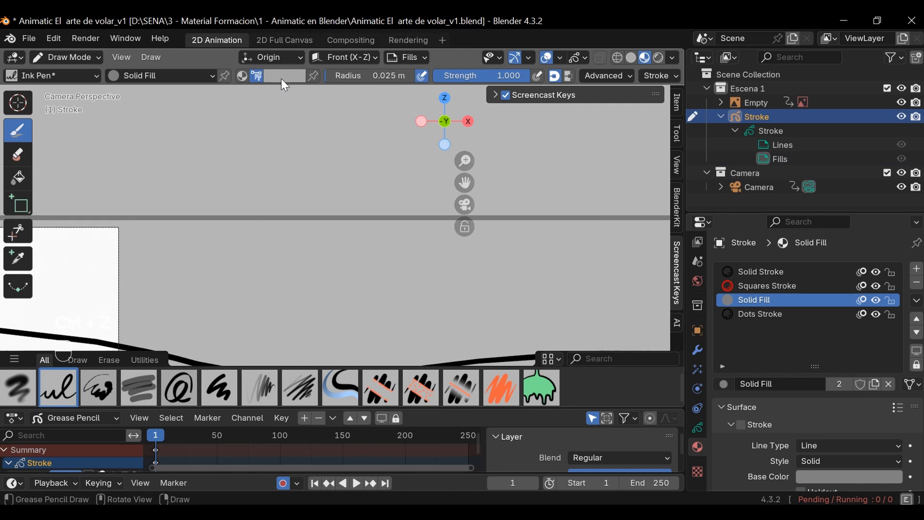
- Draw gray freehand sky fills on the Fills layer above the right-hand hill and the middle hill, following their outlines
click(284, 76)
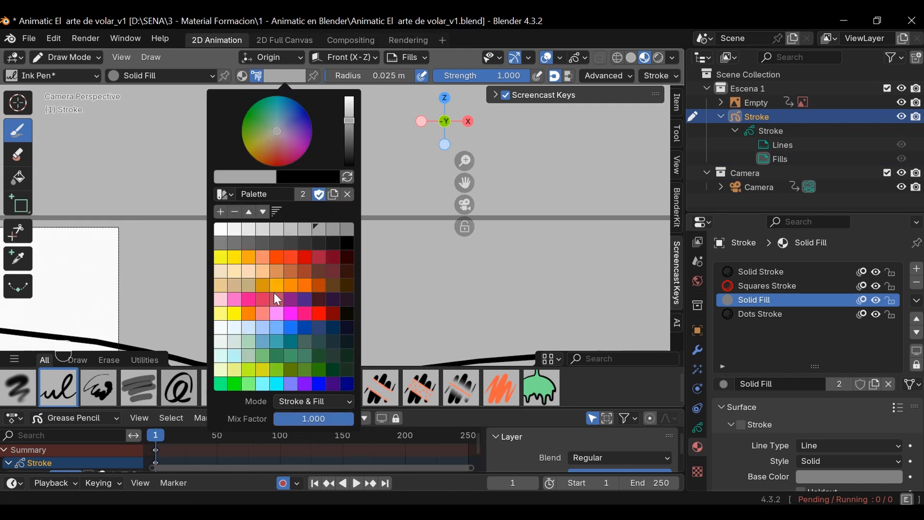
click(785, 158)
ctrl+middle_drag(501, 264, 353, 337)
shift+middle_drag(415, 310, 566, 274)
mouse_move(477, 275)
ctrl+middle_down()
mouse_move(359, 320)
mouse_move(407, 299)
mouse_move(384, 313)
ctrl+middle_up()
ctrl+middle_drag(456, 303, 645, 233)
shift+middle_drag(467, 311, 522, 260)
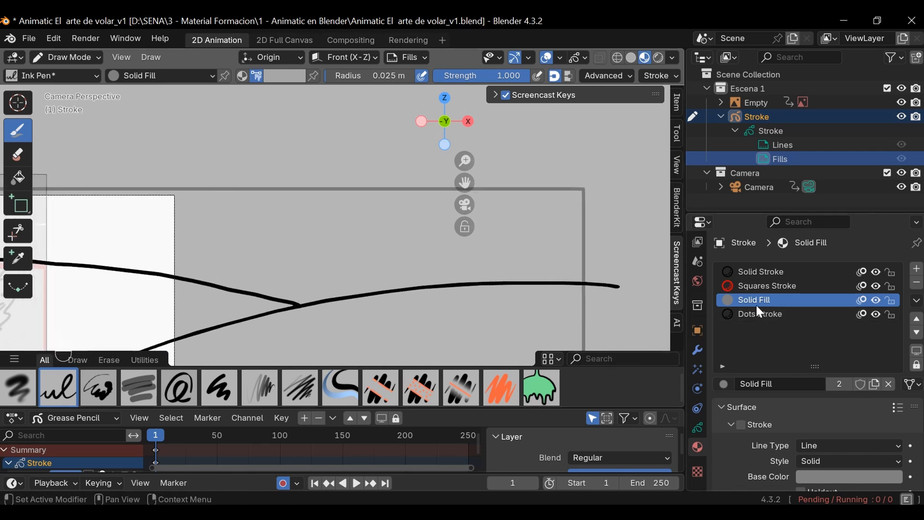
click(282, 77)
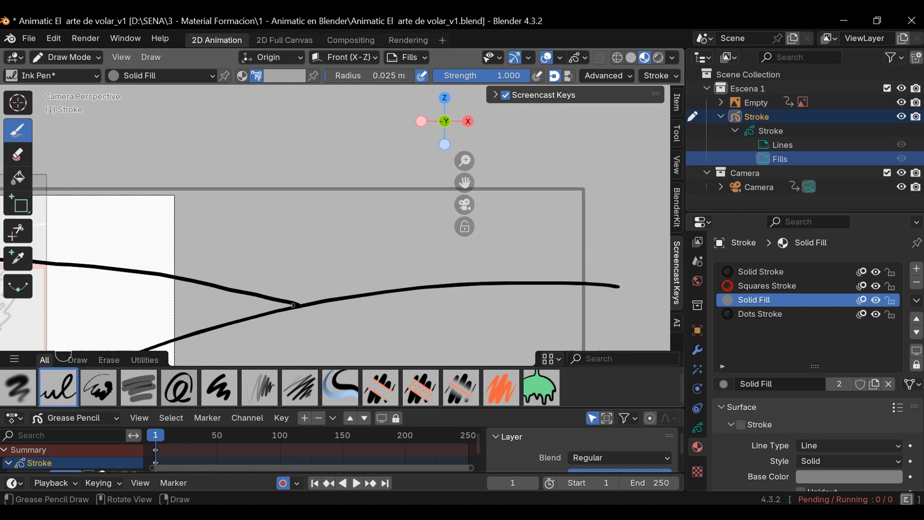
mouse_move(298, 295)
mouse_down()
mouse_move(347, 181)
mouse_move(532, 155)
mouse_move(597, 192)
mouse_move(608, 237)
mouse_move(595, 283)
mouse_up()
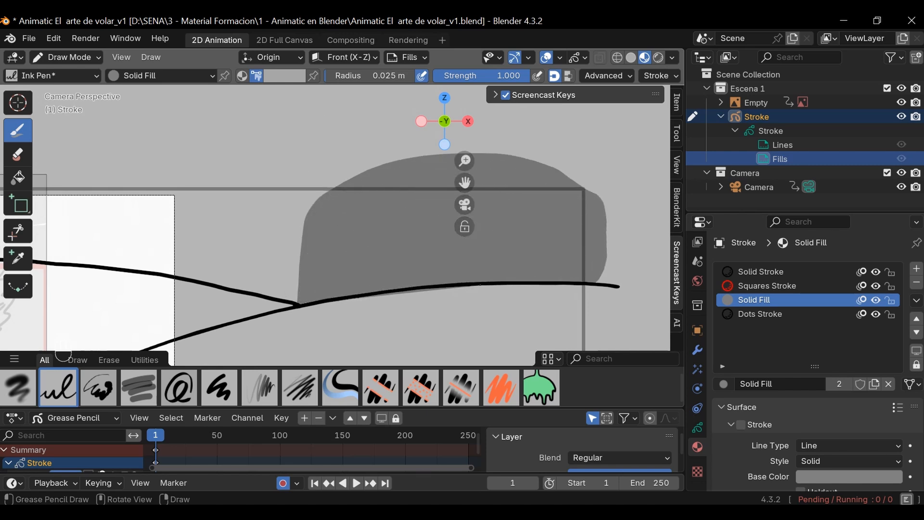
shift+middle_drag(295, 317, 446, 350)
mouse_move(117, 289)
mouse_down()
mouse_move(183, 212)
mouse_move(534, 188)
mouse_move(451, 336)
mouse_up()
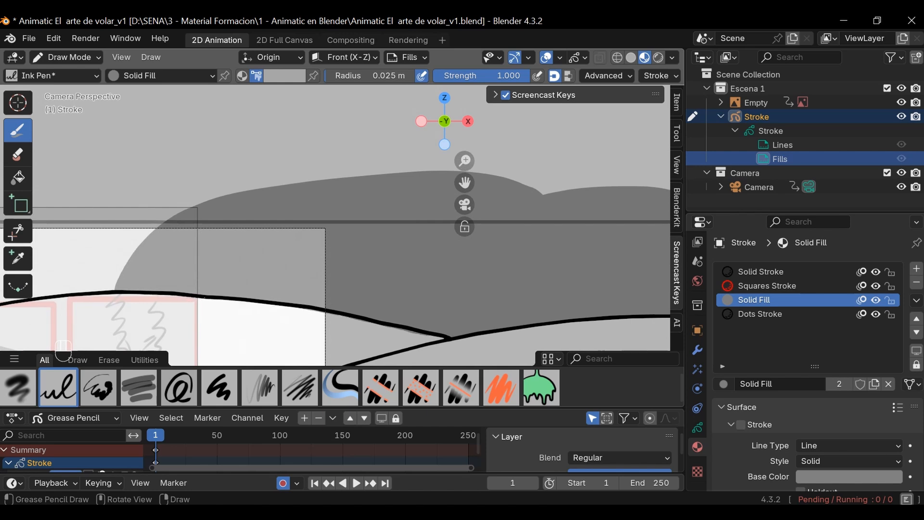
- Extend the gray sky fill over the left-hand hill and past the camera frame's left edge
shift+middle_drag(95, 309, 337, 269)
mouse_move(263, 163)
mouse_down()
mouse_move(581, 154)
mouse_move(543, 215)
mouse_move(462, 273)
mouse_move(297, 293)
mouse_move(148, 260)
mouse_move(107, 156)
mouse_up()
shift+middle_drag(107, 157, 269, 287)
mouse_move(267, 275)
mouse_down()
mouse_move(489, 273)
mouse_move(441, 170)
mouse_move(193, 236)
mouse_move(184, 284)
mouse_up()
- Try a lighter gray freehand fill on the middle hill and undo it
mouse_move(506, 226)
ctrl+middle_down()
mouse_move(524, 285)
mouse_move(181, 203)
ctrl+middle_up()
shift+middle_drag(388, 241, 442, 206)
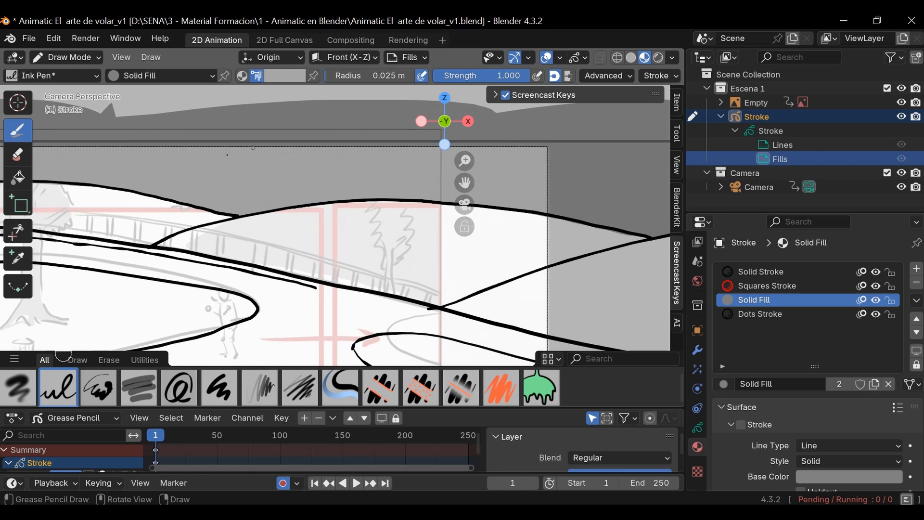
ctrl+middle_drag(308, 260, 305, 231)
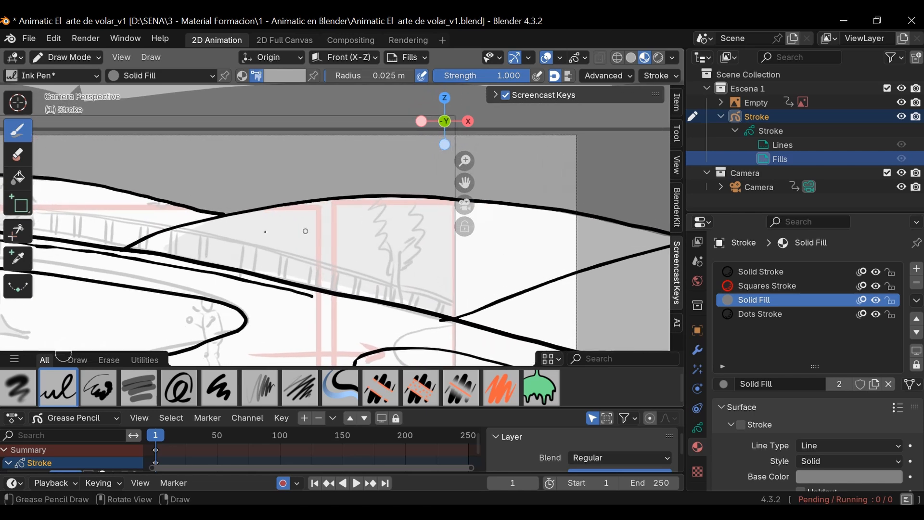
click(288, 78)
mouse_move(337, 199)
mouse_down()
mouse_move(564, 210)
mouse_move(669, 243)
mouse_move(461, 316)
mouse_up()
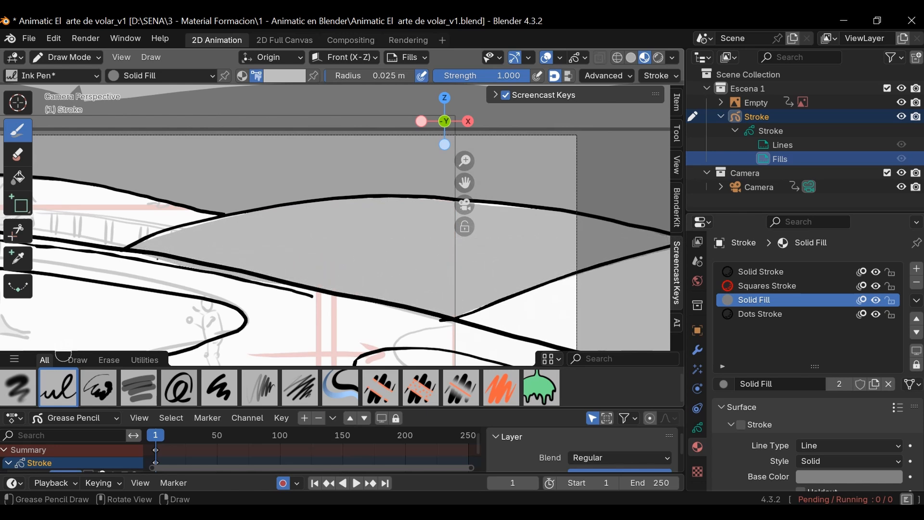
key(ctrl+z)
- Choose an even lighter gray from the palette and fill the middle hill, extending the fill to its right-hand tip
mouse_move(513, 301)
shift+middle_down()
mouse_move(408, 278)
mouse_move(459, 239)
shift+middle_up()
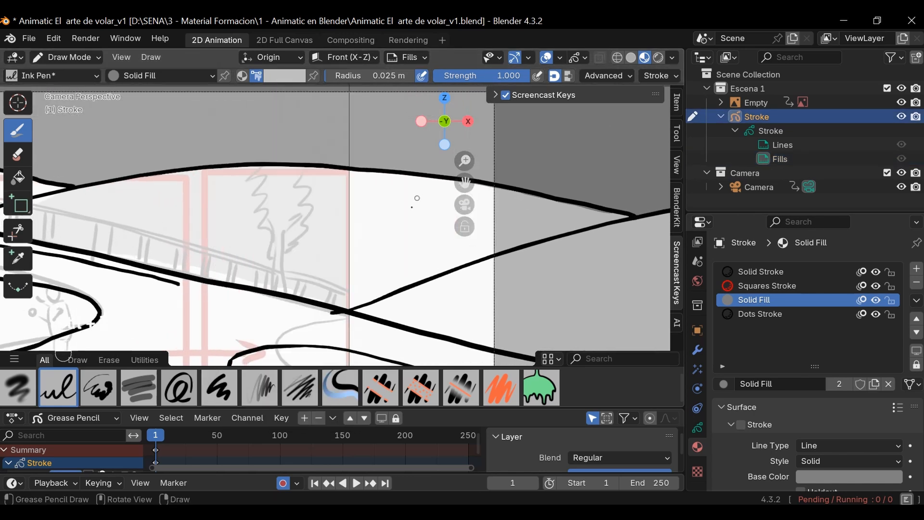
click(284, 80)
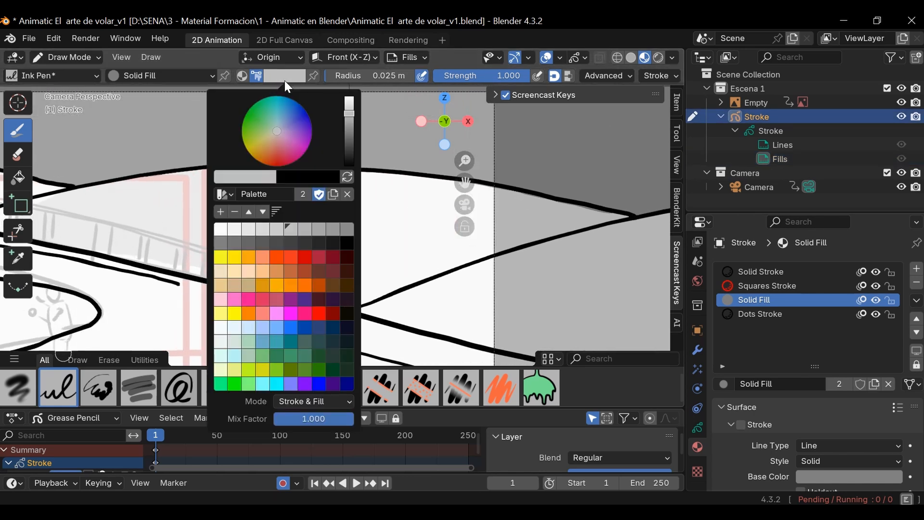
click(264, 228)
shift+middle_drag(297, 296, 369, 329)
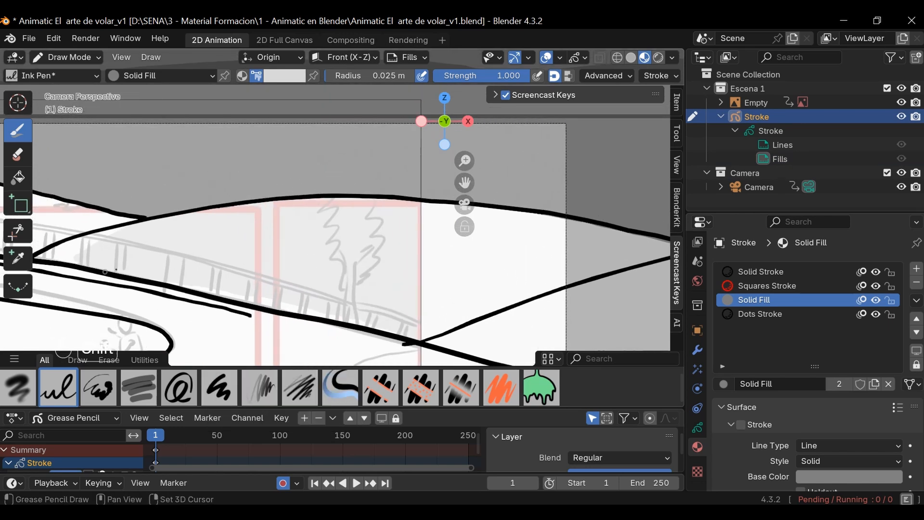
shift+middle_drag(96, 270, 145, 280)
mouse_move(342, 214)
mouse_down()
mouse_move(466, 218)
mouse_move(609, 256)
mouse_move(578, 311)
mouse_move(489, 349)
mouse_move(436, 345)
mouse_up()
shift+middle_drag(375, 290, 248, 290)
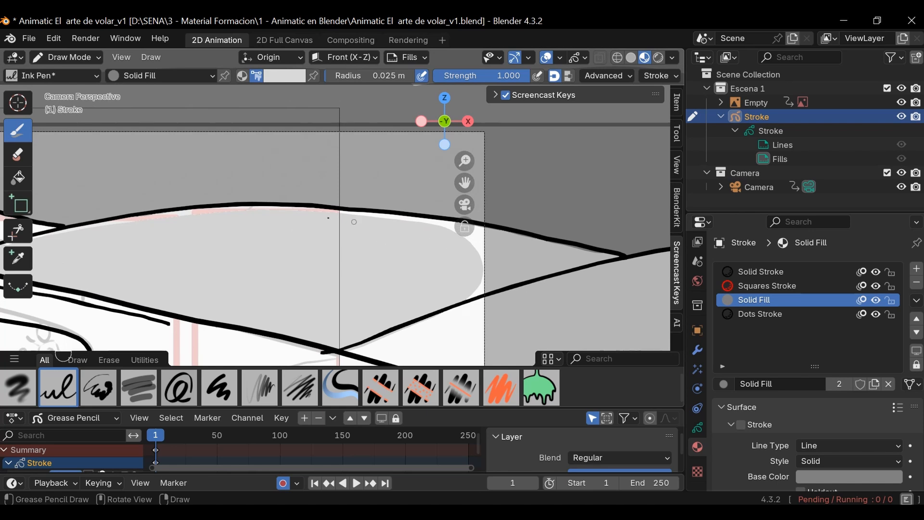
mouse_move(465, 239)
mouse_down()
mouse_move(601, 257)
mouse_move(524, 282)
mouse_up()
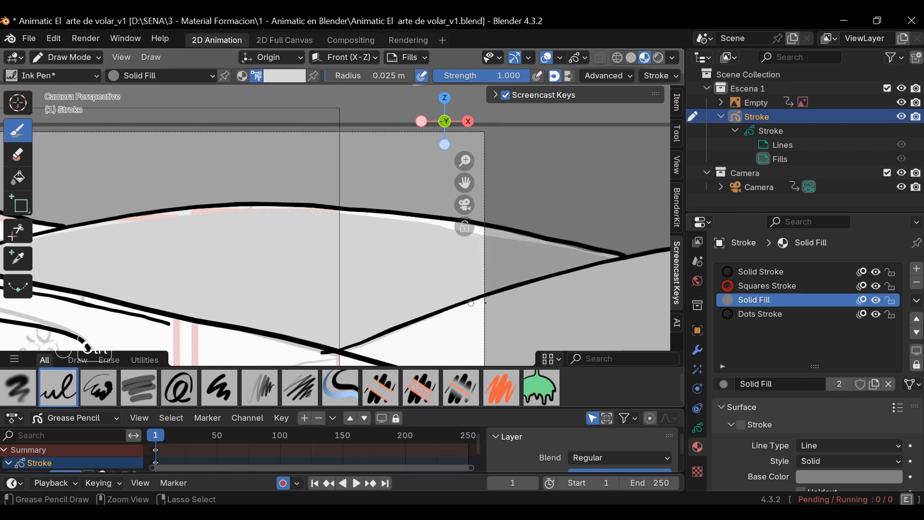
- Fill the left-hand hill between its crest and the upper path line with the same light gray
ctrl+middle_drag(469, 299, 468, 337)
mouse_move(48, 270)
shift+middle_down()
mouse_move(288, 278)
mouse_move(468, 311)
mouse_move(468, 263)
shift+middle_up()
shift+middle_drag(296, 290, 206, 255)
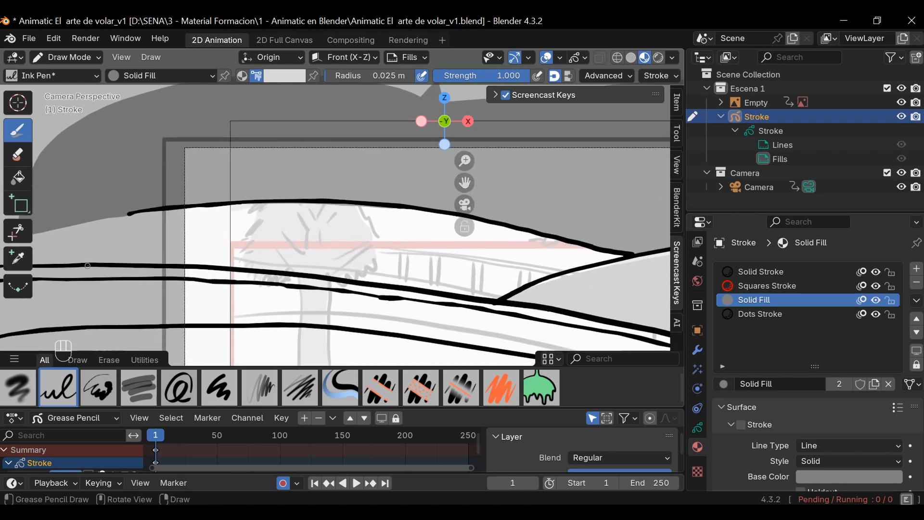
drag(134, 220, 212, 202)
mouse_move(305, 203)
mouse_down()
mouse_move(439, 213)
mouse_move(626, 254)
mouse_move(501, 299)
mouse_move(366, 291)
mouse_up()
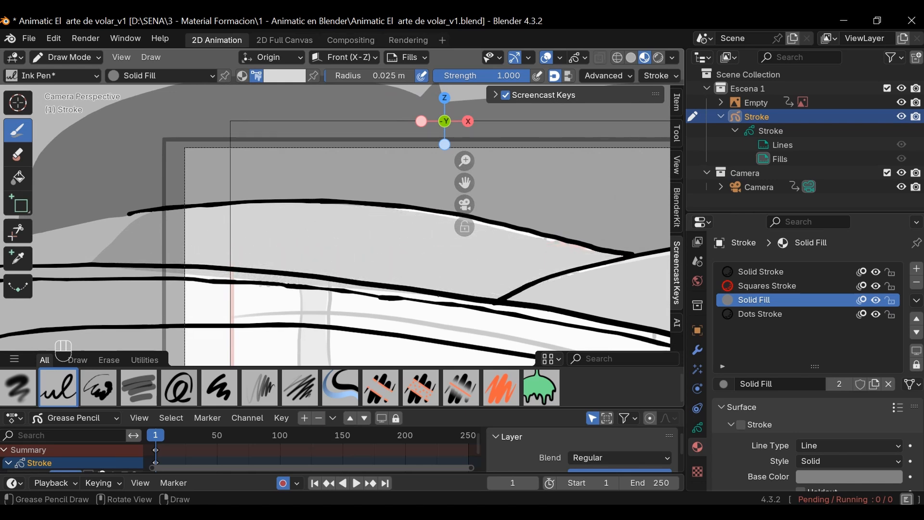
- Choose a slightly darker gray from the palette and fill the rounded ground patch on the right, between the paths
ctrl+middle_drag(328, 264, 328, 328)
mouse_move(641, 348)
shift+middle_down()
mouse_move(511, 260)
mouse_move(524, 323)
shift+middle_up()
shift+middle_drag(558, 277, 489, 306)
mouse_move(489, 307)
ctrl+middle_down()
mouse_move(436, 300)
mouse_move(486, 306)
mouse_move(549, 269)
mouse_move(427, 224)
ctrl+middle_up()
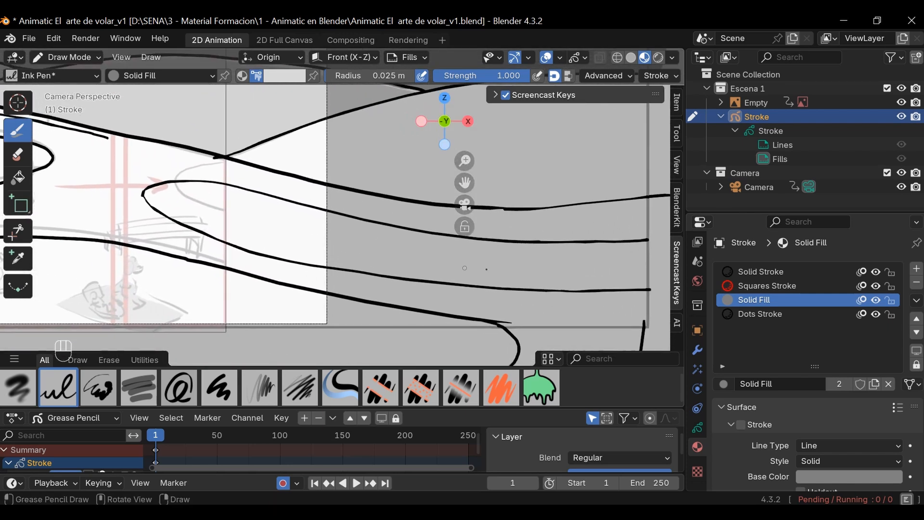
click(286, 77)
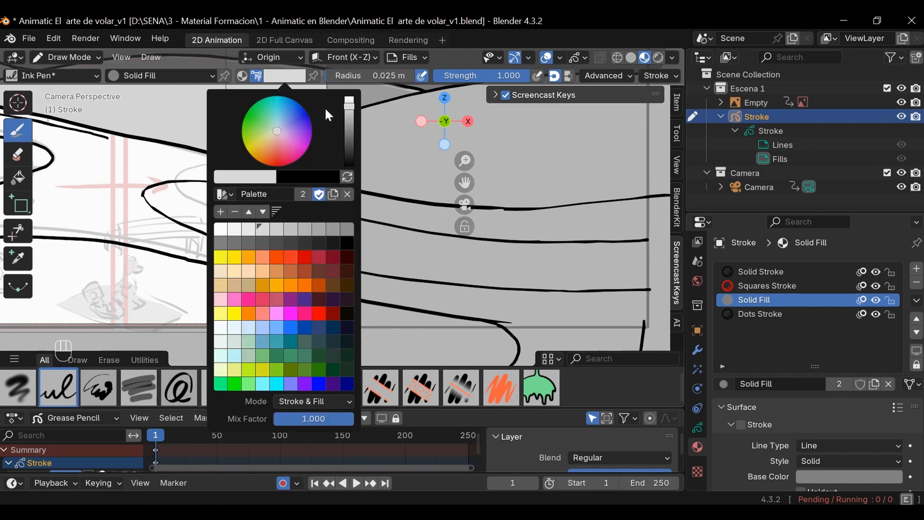
click(290, 231)
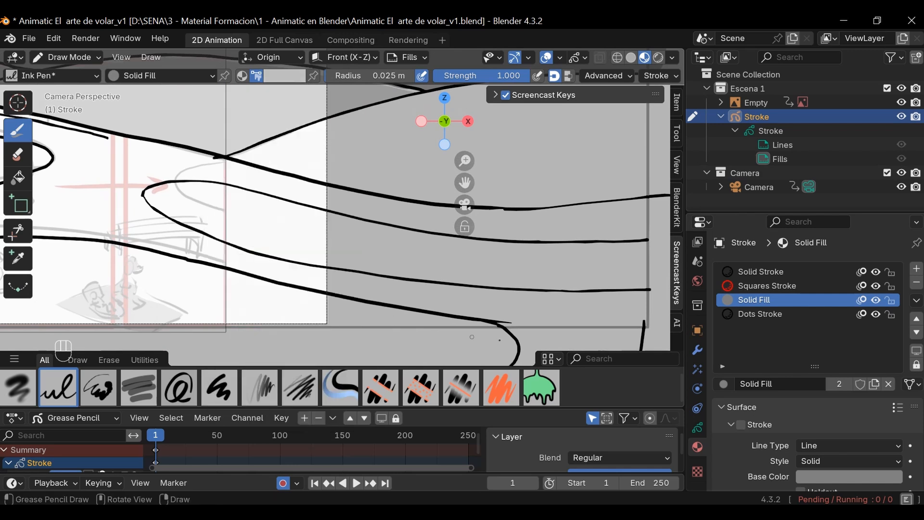
mouse_move(470, 237)
mouse_down()
mouse_move(161, 179)
mouse_move(144, 200)
mouse_move(193, 238)
mouse_move(319, 275)
mouse_move(652, 288)
mouse_up()
- Fill the large rounded ground patch on the left, between the paths, with the same gray
ctrl+middle_drag(619, 278, 619, 308)
shift+middle_drag(370, 292, 651, 357)
ctrl+middle_drag(413, 289, 413, 233)
shift+middle_drag(221, 237, 410, 248)
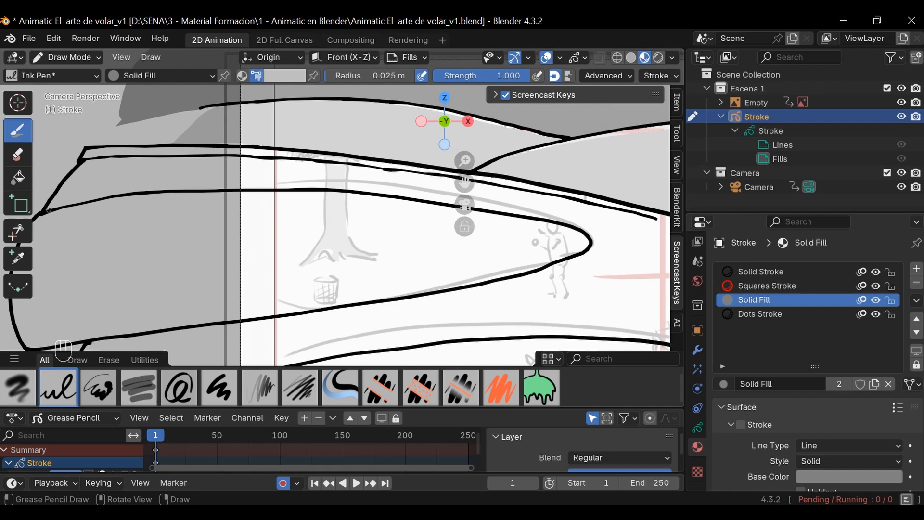
mouse_move(250, 191)
mouse_down()
mouse_move(499, 216)
mouse_move(588, 238)
mouse_move(531, 274)
mouse_move(347, 301)
mouse_move(145, 313)
mouse_move(103, 276)
mouse_up()
- Fill the foreground ground below the lower path line, from its left end to its right end, with the same gray
mouse_move(103, 275)
shift+middle_down()
mouse_move(83, 302)
mouse_move(107, 306)
shift+middle_up()
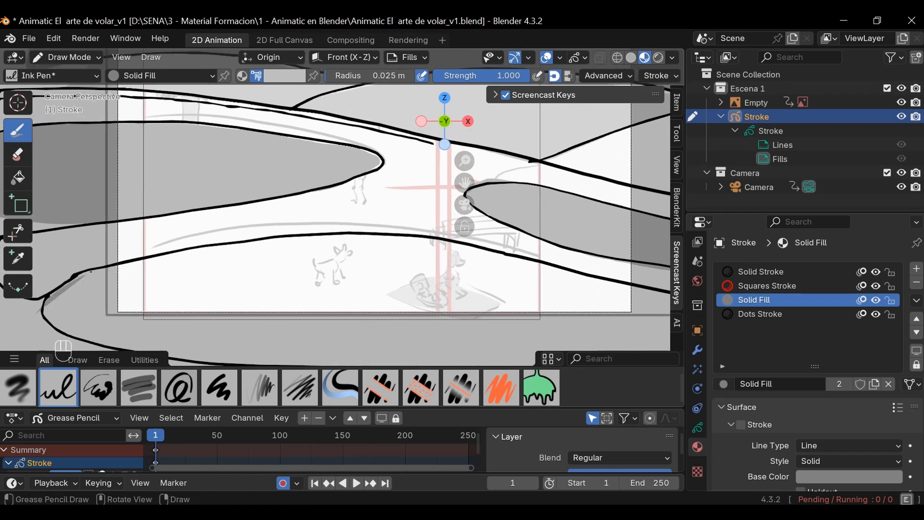
mouse_move(91, 271)
mouse_down()
mouse_move(357, 236)
mouse_move(426, 314)
mouse_up()
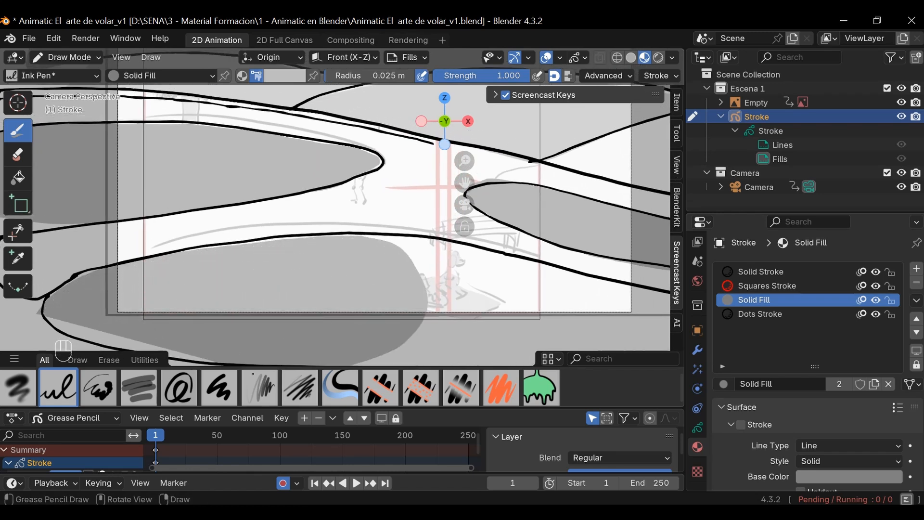
shift+middle_drag(426, 314, 266, 320)
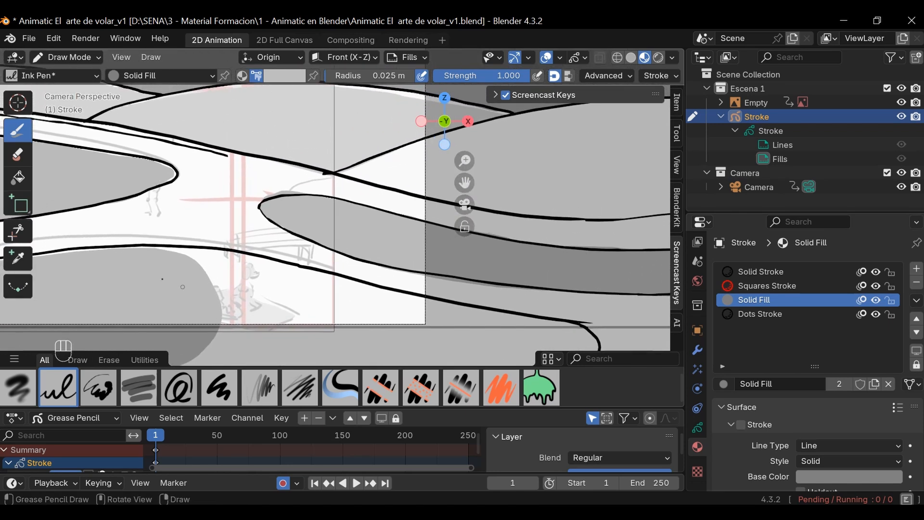
drag(306, 269, 364, 285)
mouse_move(493, 316)
mouse_down()
mouse_move(579, 329)
mouse_move(630, 373)
mouse_move(193, 387)
mouse_up()
- Make the Lines layer active with the Solid Stroke material and set the brush color to black
ctrl+middle_drag(212, 251, 337, 382)
mouse_move(515, 346)
ctrl+middle_down()
mouse_move(514, 303)
mouse_move(434, 290)
mouse_move(403, 305)
mouse_move(397, 213)
ctrl+middle_up()
ctrl+middle_drag(355, 280, 522, 217)
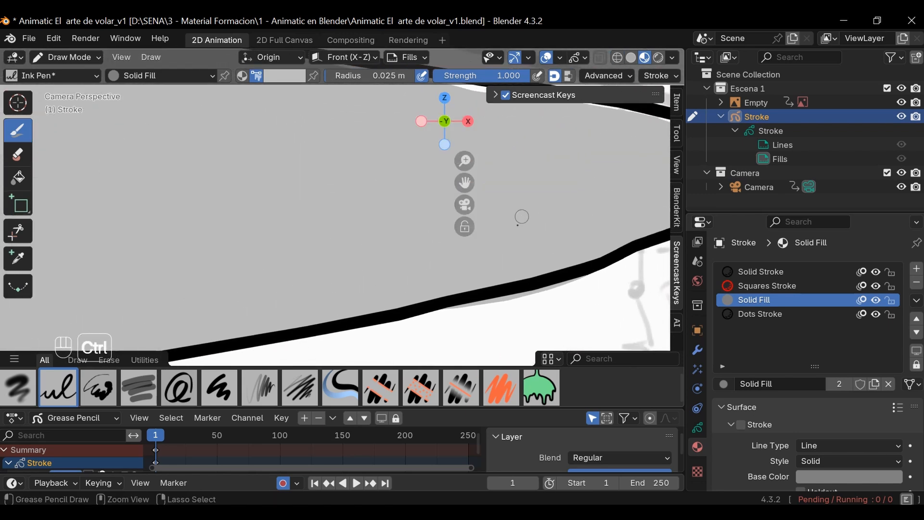
click(770, 271)
click(784, 145)
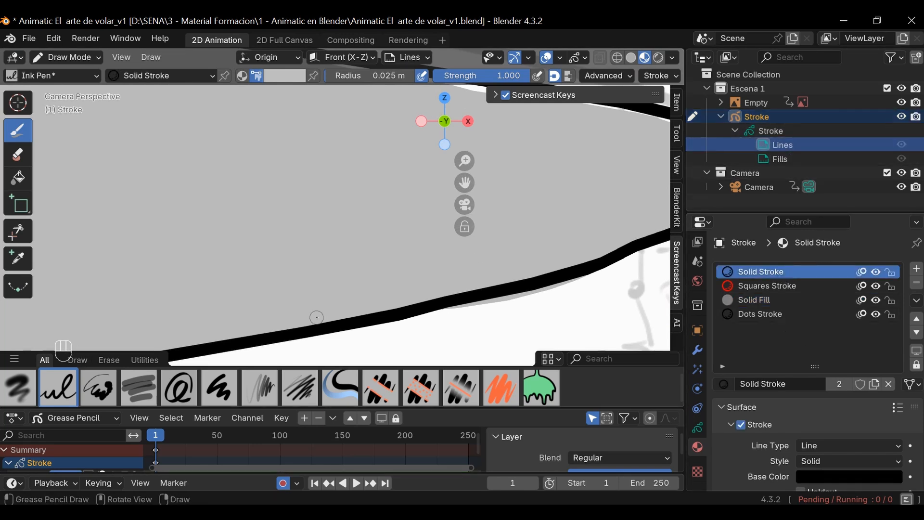
click(293, 78)
click(290, 77)
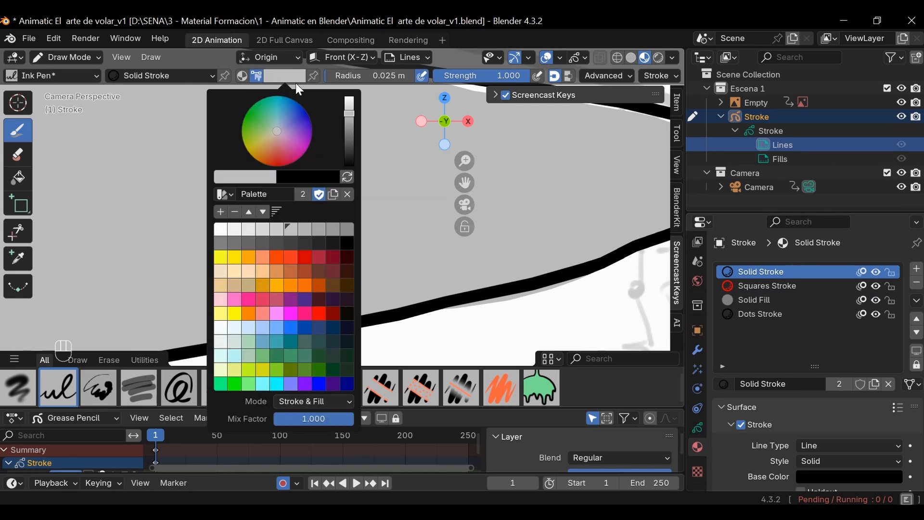
click(348, 242)
- Reduce the brush radius to 0.015 m and draw a small grass tuft near the left ground patch's lower edge
drag(361, 297, 378, 283)
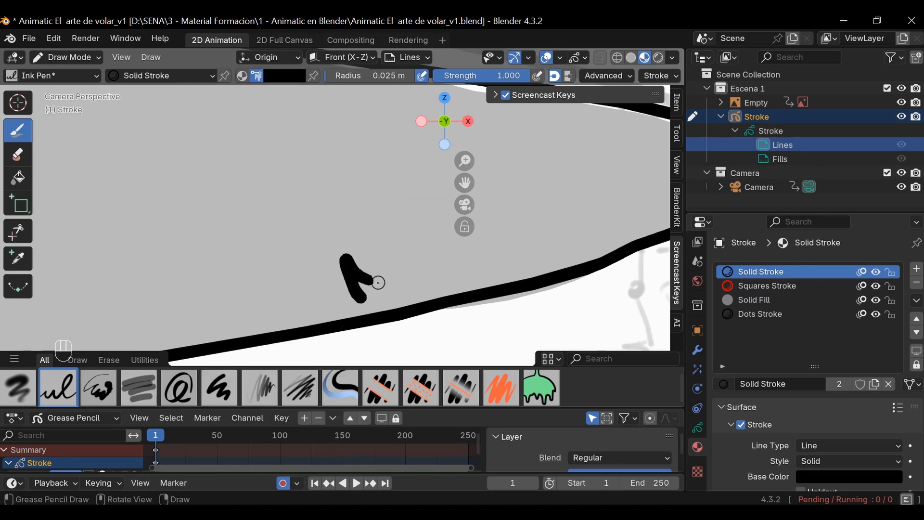
key(ctrl+z)
key(f)
click(371, 309)
drag(391, 285, 399, 272)
ctrl+middle_drag(490, 266, 431, 326)
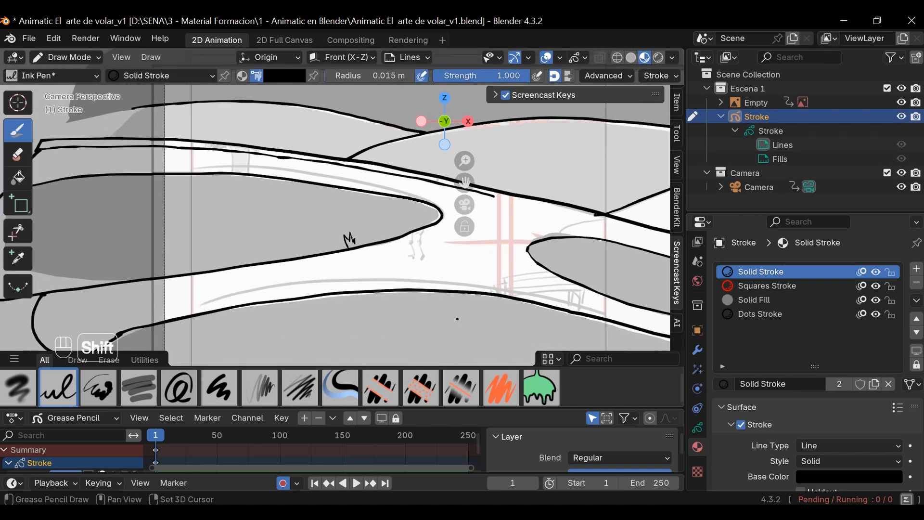
- Draw thin accent lines inside the rounded tip of the right-hand ground patch, undoing the stray strokes
shift+drag(423, 265, 520, 259)
key(ctrl+z)
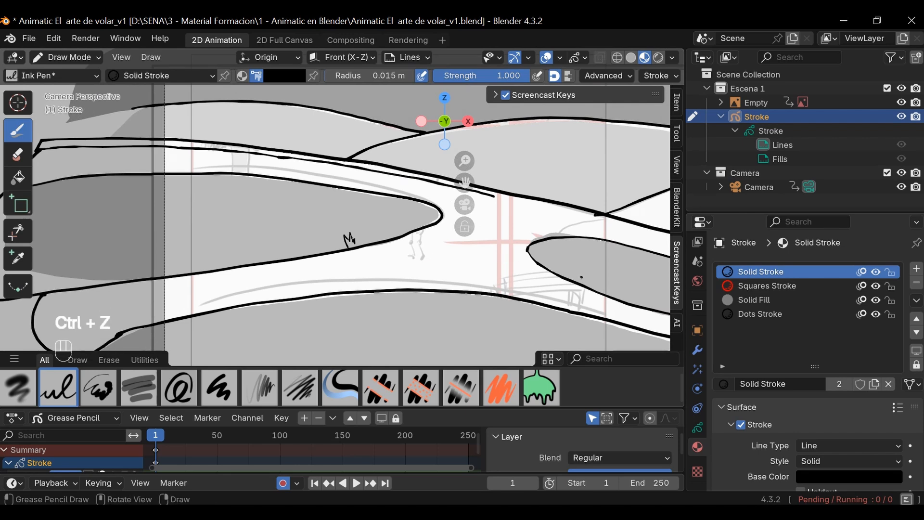
ctrl+middle_drag(581, 277, 583, 217)
shift+middle_drag(583, 255, 249, 271)
ctrl+middle_drag(493, 301, 494, 270)
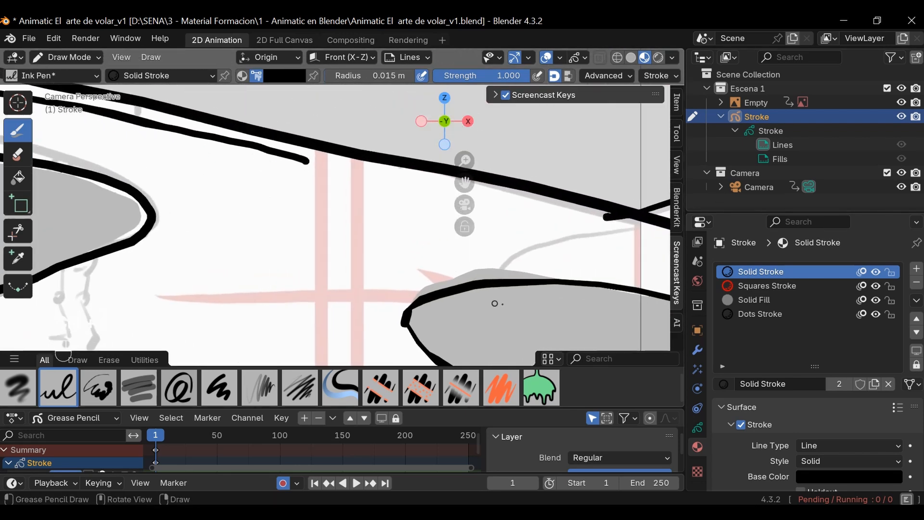
drag(531, 290, 415, 312)
key(ctrl+z)
drag(591, 296, 536, 295)
drag(440, 324, 448, 336)
- Draw a thin accent line just inside the lower edge of the right-hand ground patch
mouse_move(544, 348)
ctrl+middle_down()
mouse_move(560, 317)
mouse_move(365, 143)
ctrl+middle_up()
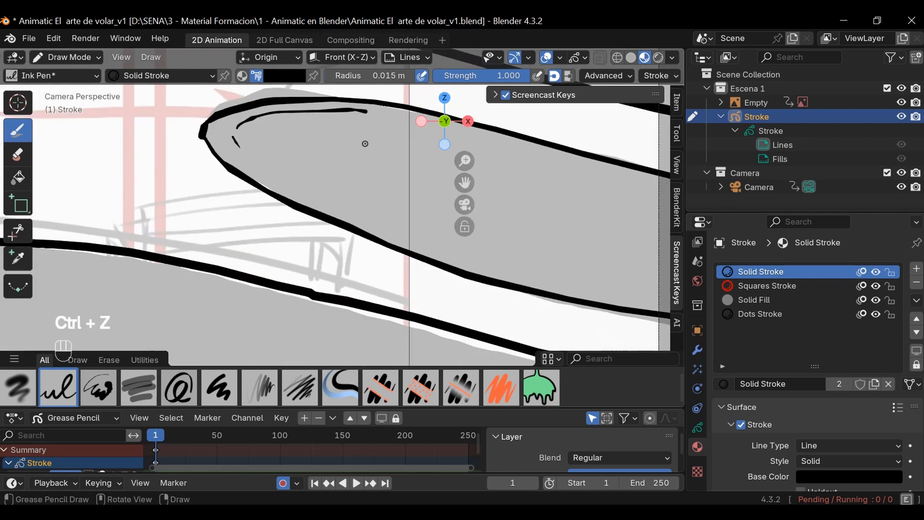
drag(378, 230, 590, 294)
ctrl+middle_drag(562, 306, 559, 337)
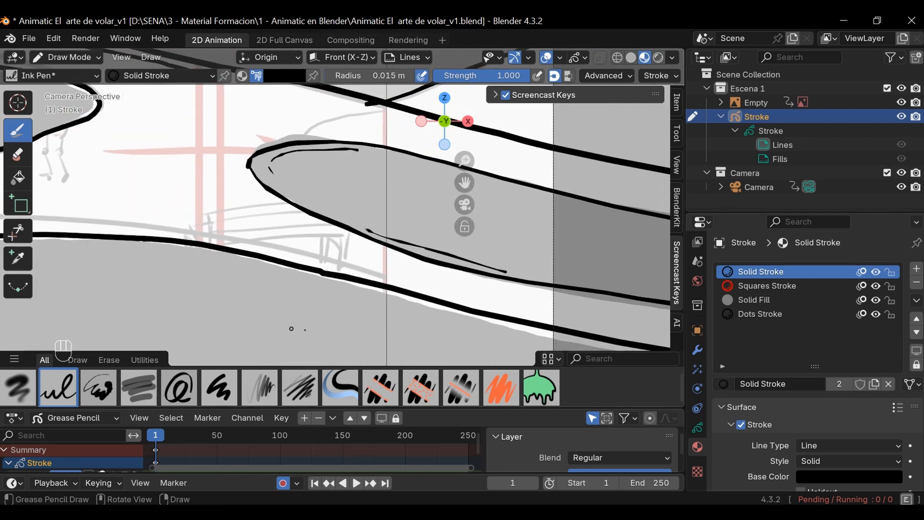
- Draw a small grass tuft with a few specks just below the upper outline of the bottom ground patch
shift+middle_drag(357, 308, 615, 312)
ctrl+middle_drag(303, 271, 389, 296)
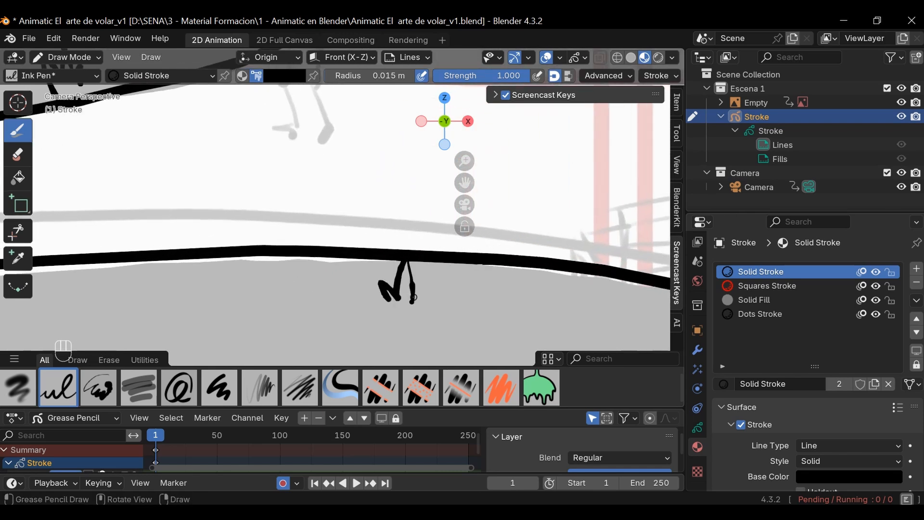
ctrl+middle_drag(424, 231, 568, 390)
- Draw a pointed grass tuft with short side blades on the central hill, just above the path
mouse_move(471, 277)
shift+middle_down()
mouse_move(341, 298)
mouse_move(574, 181)
shift+middle_up()
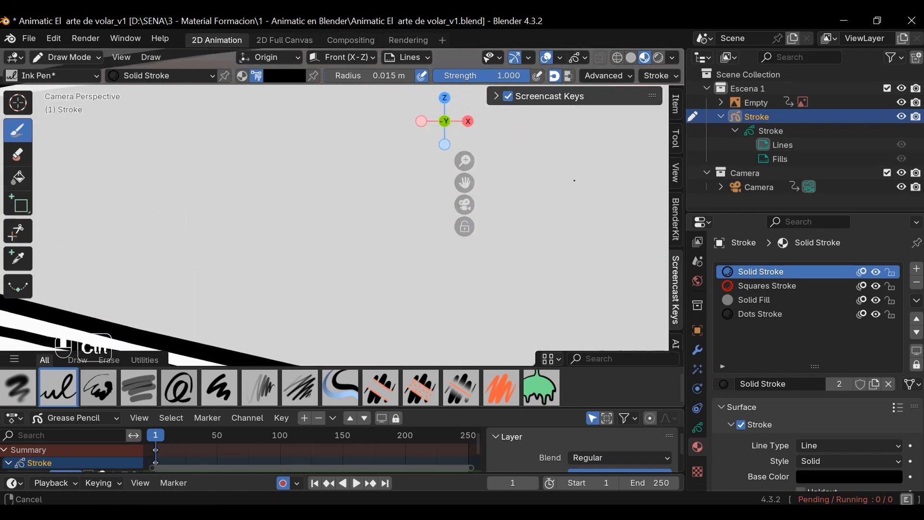
mouse_move(309, 308)
mouse_down()
mouse_move(354, 193)
mouse_move(342, 312)
mouse_up()
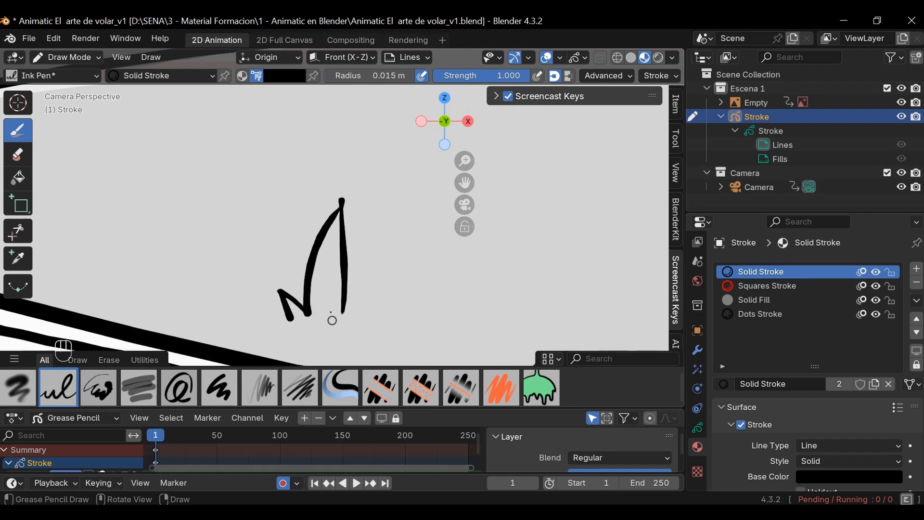
ctrl+middle_drag(327, 289, 337, 351)
mouse_move(502, 302)
shift+middle_down()
mouse_move(399, 270)
mouse_move(342, 238)
mouse_move(412, 286)
shift+middle_up()
mouse_move(333, 325)
ctrl+middle_down()
mouse_move(329, 278)
mouse_move(324, 337)
ctrl+middle_up()
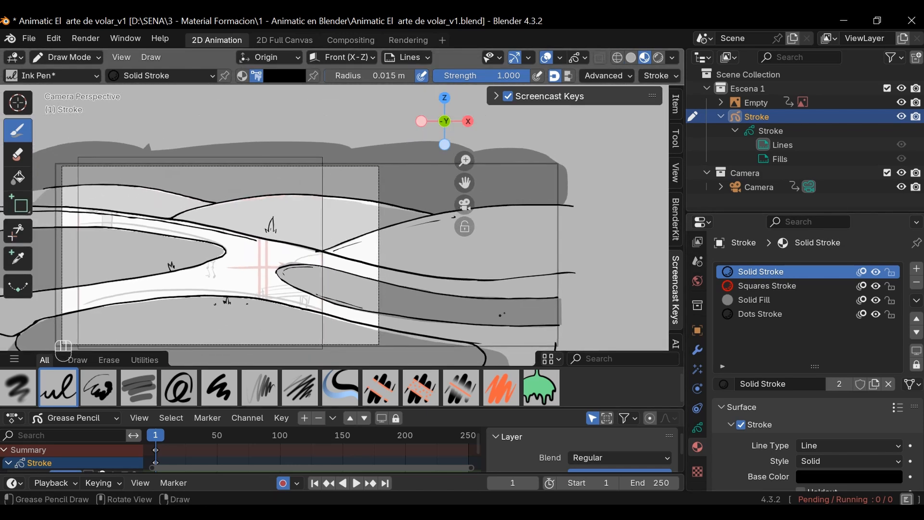
- Draw thin accent lines inside the upper edge and rounded tip of the left-hand ground patch, undoing the stray stroke
shift+middle_drag(316, 289, 576, 305)
ctrl+middle_drag(343, 311, 344, 273)
key(ctrl+z)
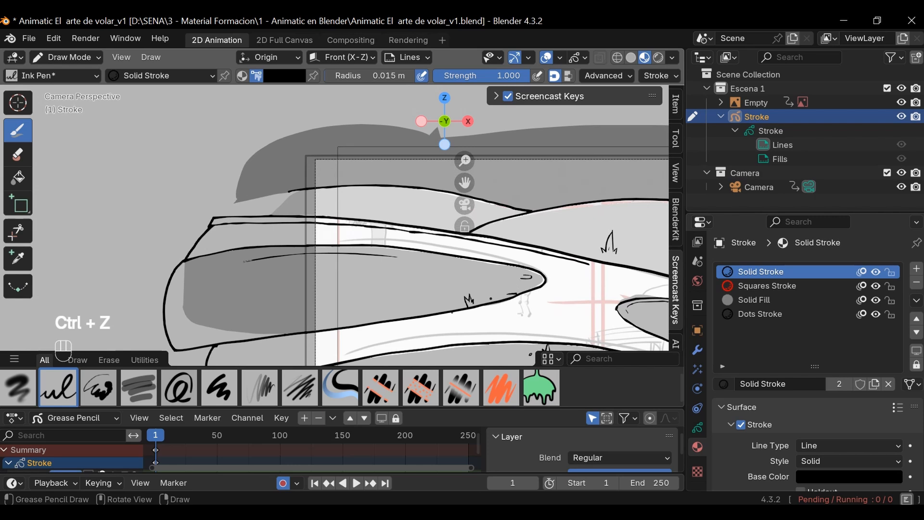
- Draw a small stone cluster on the central hill and a few short marks on the hill beside it
shift+middle_drag(561, 309, 373, 309)
ctrl+middle_drag(373, 309, 372, 199)
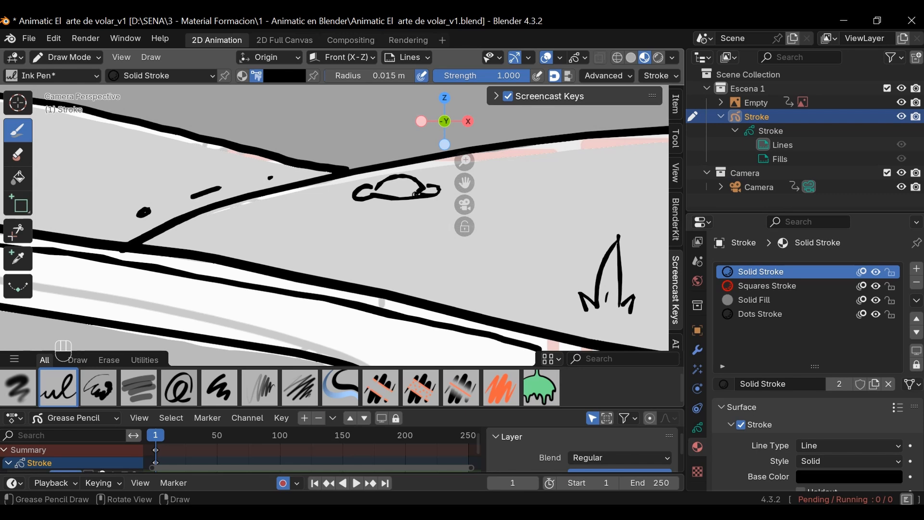
ctrl+middle_drag(391, 193, 390, 241)
mouse_move(501, 264)
ctrl+middle_down()
mouse_move(502, 308)
mouse_move(417, 308)
mouse_move(502, 290)
ctrl+middle_up()
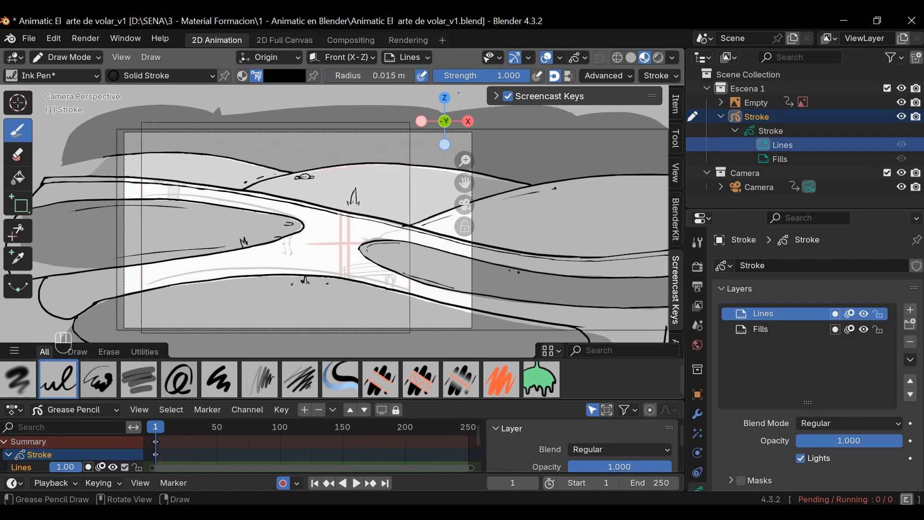
- Trim the line ends that stick out past the large frame's right edge with the Eraser Hard brush, undoing the faulty erasure
mouse_move(510, 270)
ctrl+middle_down()
mouse_move(488, 229)
mouse_move(460, 277)
mouse_move(200, 291)
ctrl+middle_up()
mouse_move(543, 257)
shift+middle_down()
mouse_move(411, 276)
mouse_move(607, 212)
shift+middle_up()
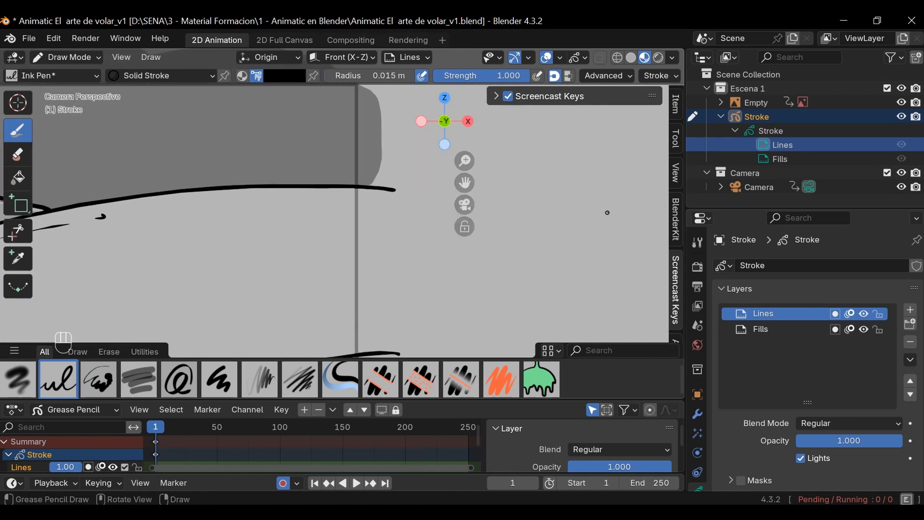
click(19, 155)
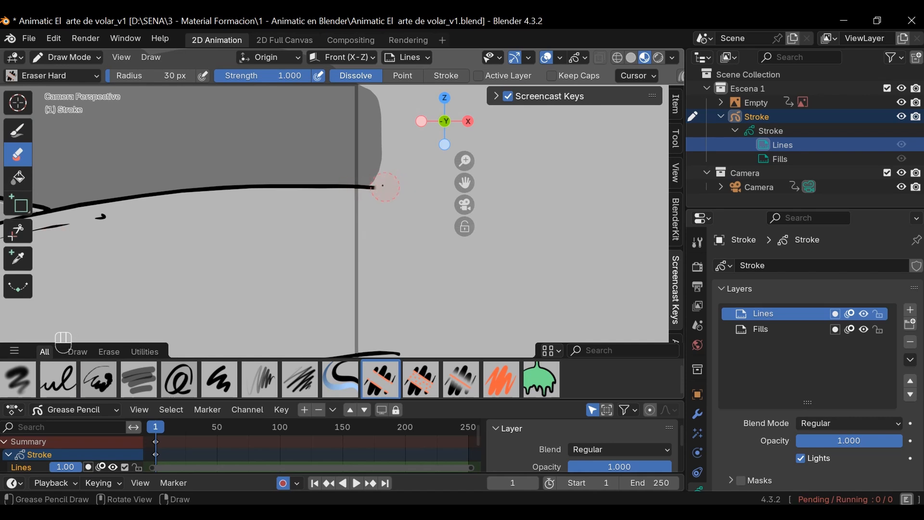
key(ctrl+z)
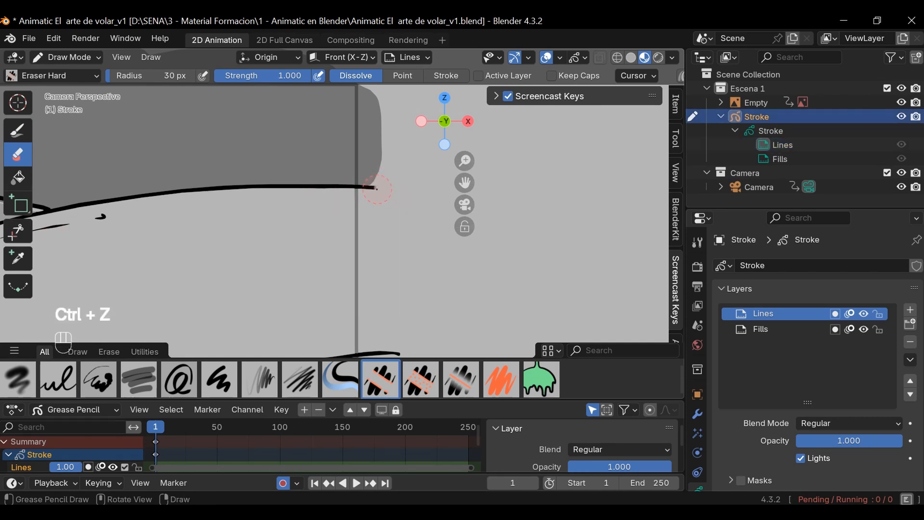
shift+middle_drag(404, 274, 398, 165)
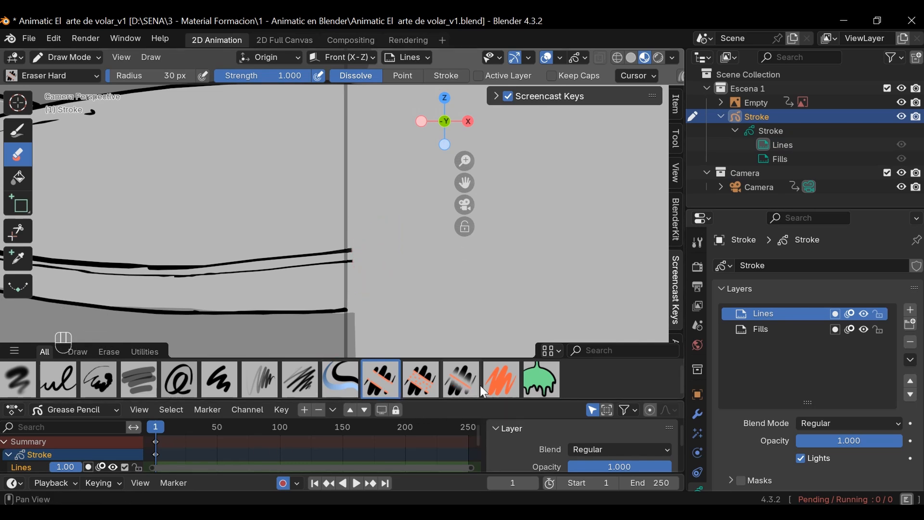
ctrl+middle_drag(403, 265, 326, 331)
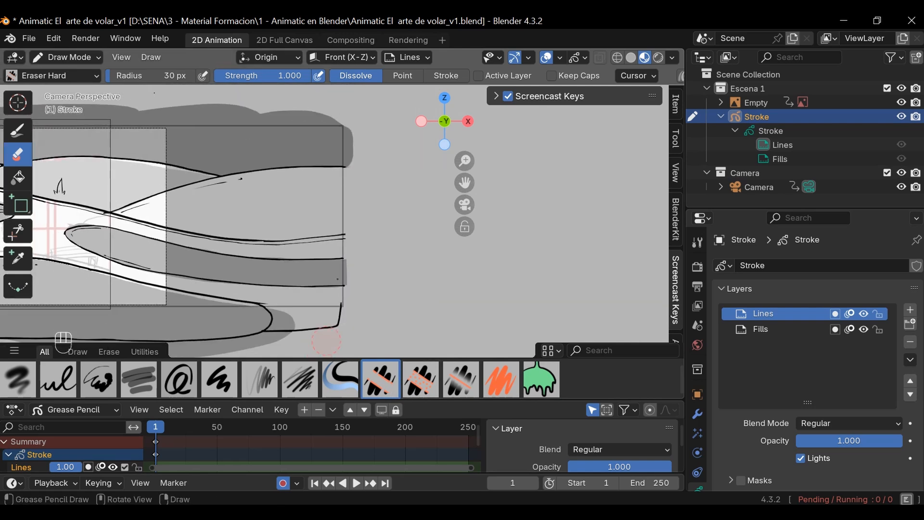
- Erase the overshooting end of the right hill's outline where it crosses the path's upper line
shift+middle_drag(334, 259, 481, 310)
shift+middle_drag(299, 144, 304, 148)
ctrl+middle_drag(305, 147, 423, 91)
shift+middle_drag(351, 253, 507, 128)
ctrl+middle_drag(262, 268, 558, 96)
shift+middle_drag(159, 229, 525, 298)
ctrl+middle_drag(264, 284, 409, 168)
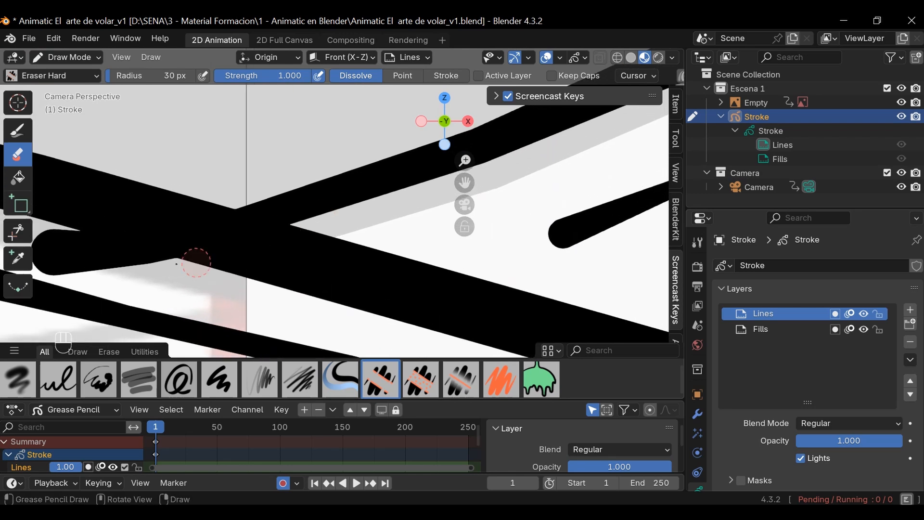
shift+middle_drag(155, 258, 280, 263)
mouse_move(154, 253)
mouse_down()
mouse_move(232, 273)
mouse_move(328, 261)
mouse_up()
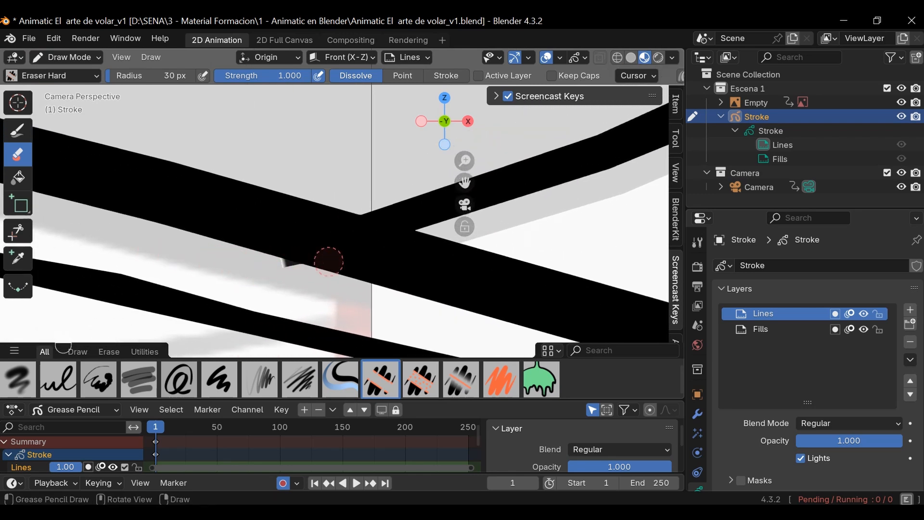
mouse_move(297, 269)
ctrl+middle_down()
mouse_move(232, 292)
mouse_move(119, 254)
mouse_move(366, 280)
mouse_move(294, 291)
mouse_move(319, 278)
mouse_move(478, 275)
mouse_move(524, 264)
mouse_move(277, 285)
ctrl+middle_up()
ctrl+middle_drag(277, 285, 225, 336)
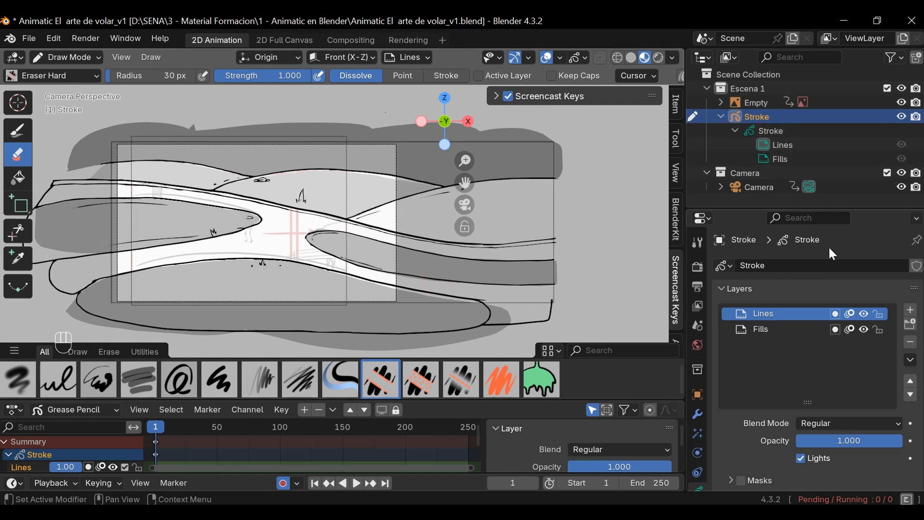
- Rename the Empty reference image object to Escena_1
click(723, 116)
click(758, 103)
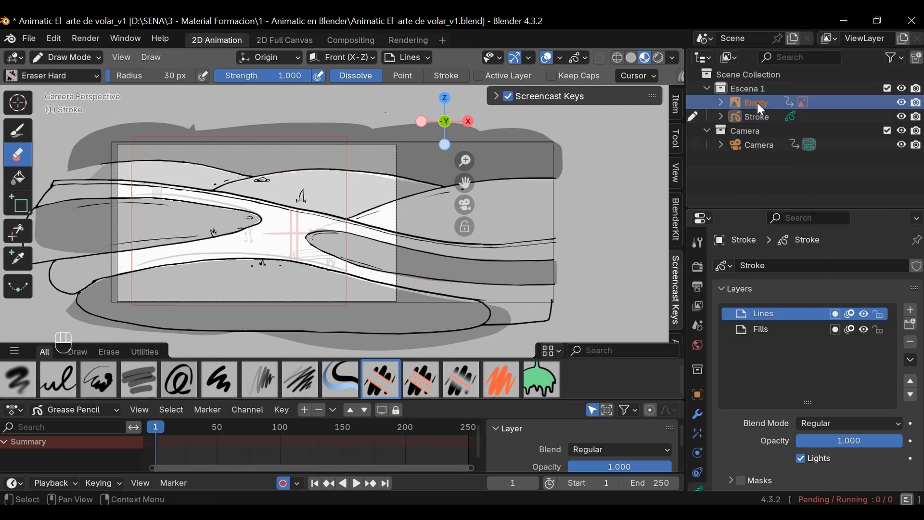
double_click(756, 102)
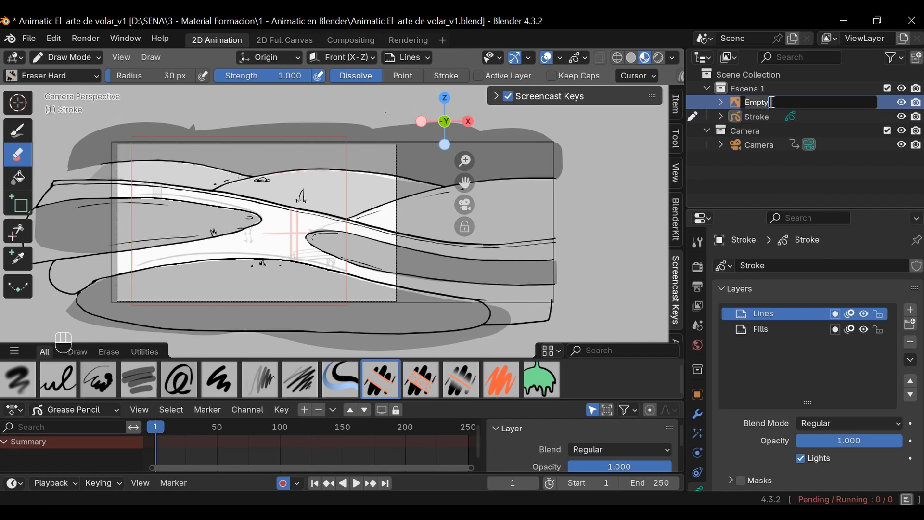
text(eSCENA_1)
key(ctrl+a)
text(Escena_1)
key(Return)
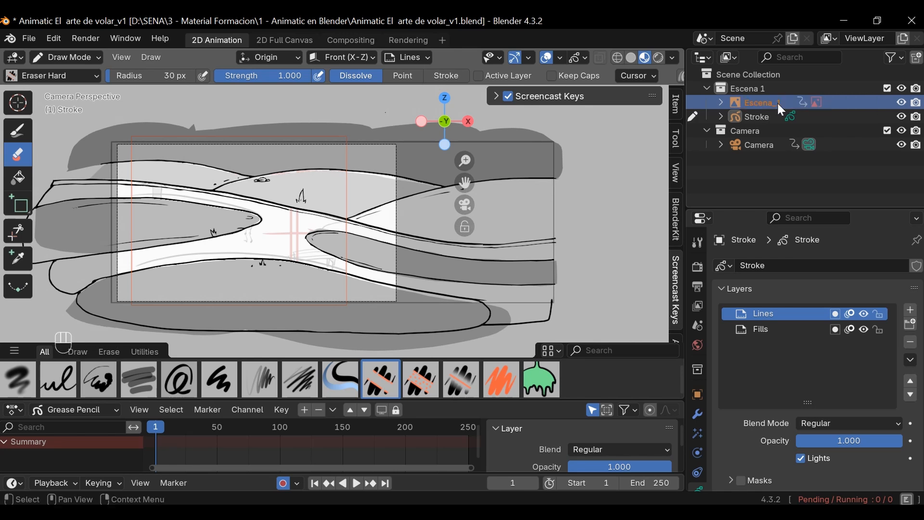
- Rename the Stroke object to Paisaje
click(753, 117)
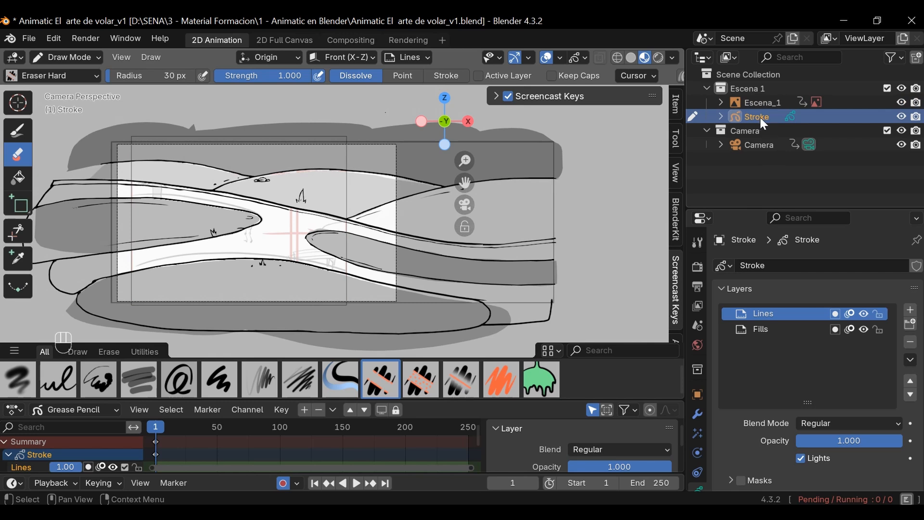
click(721, 117)
double_click(768, 116)
text(Paisa)
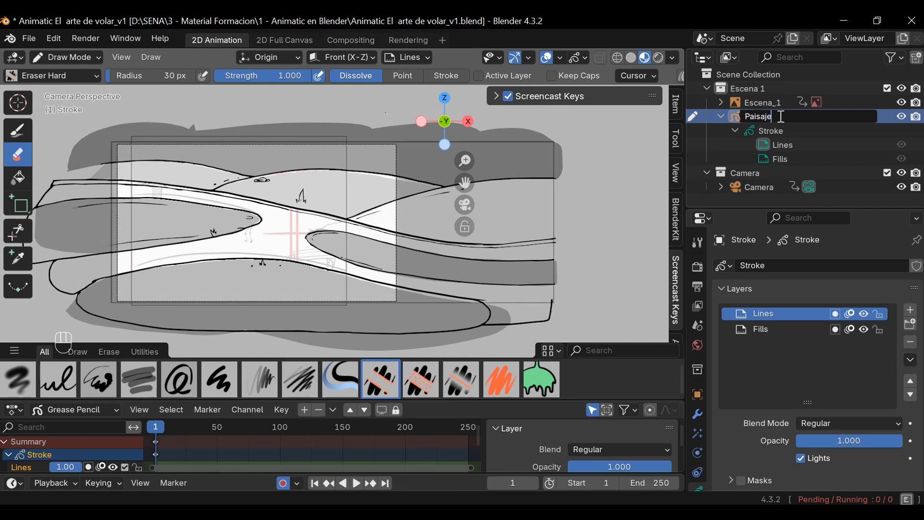
text(je)
key(Return)
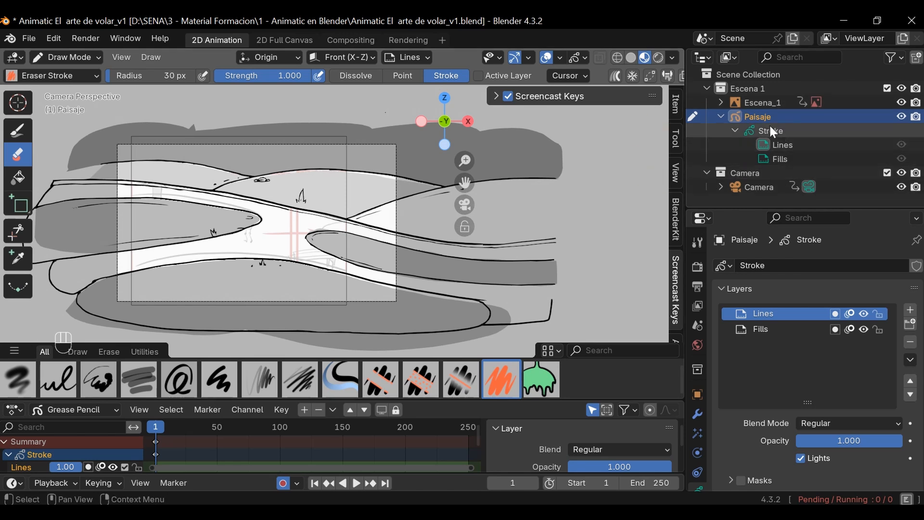
- Toggle the Paisaje object's visibility off and on to check what it contains, keeping its name
click(902, 117)
click(903, 117)
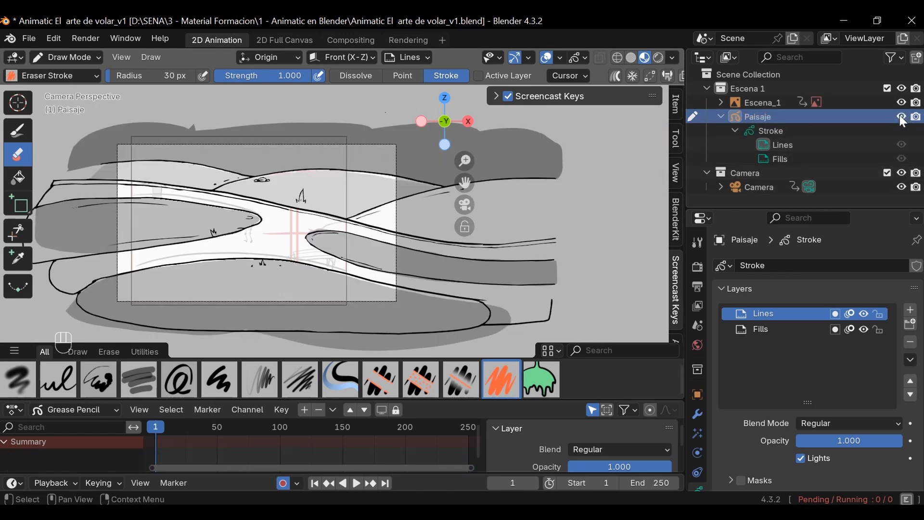
double_click(758, 116)
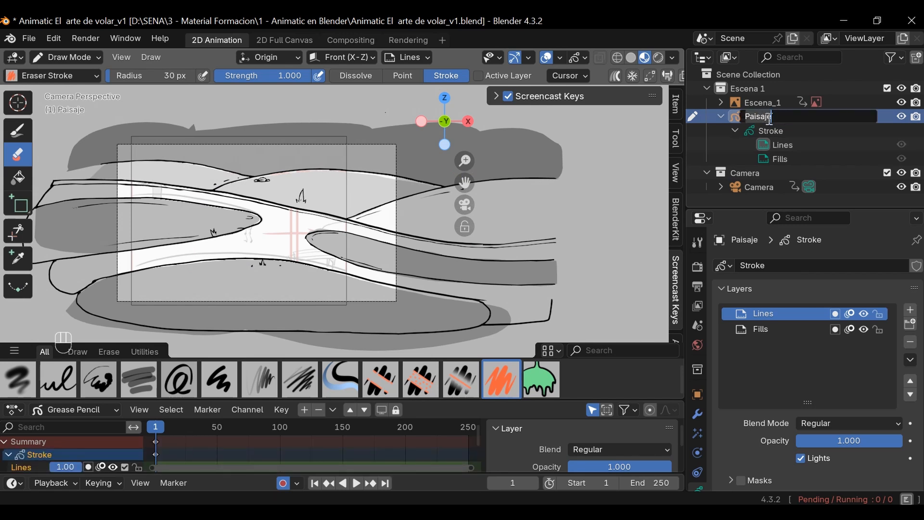
key(Return)
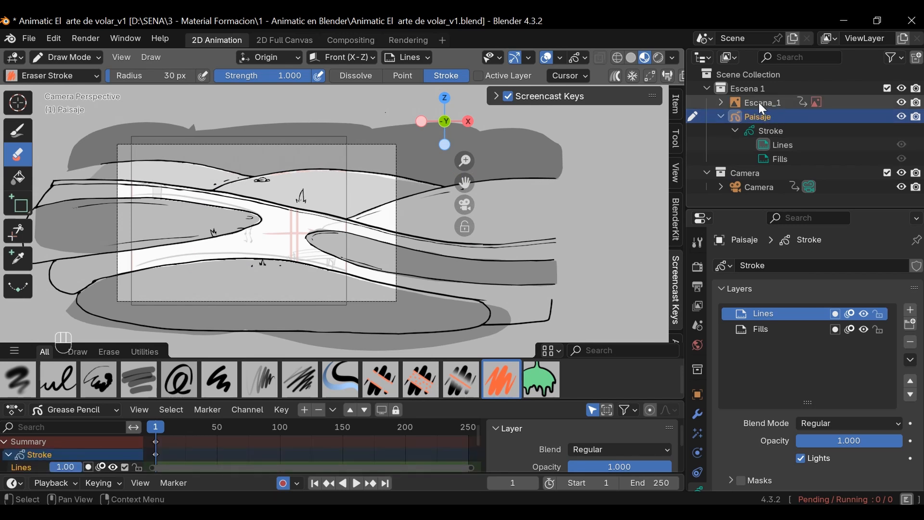
- Hide the Escena_1 reference image to review the traced landscape on its own
click(758, 102)
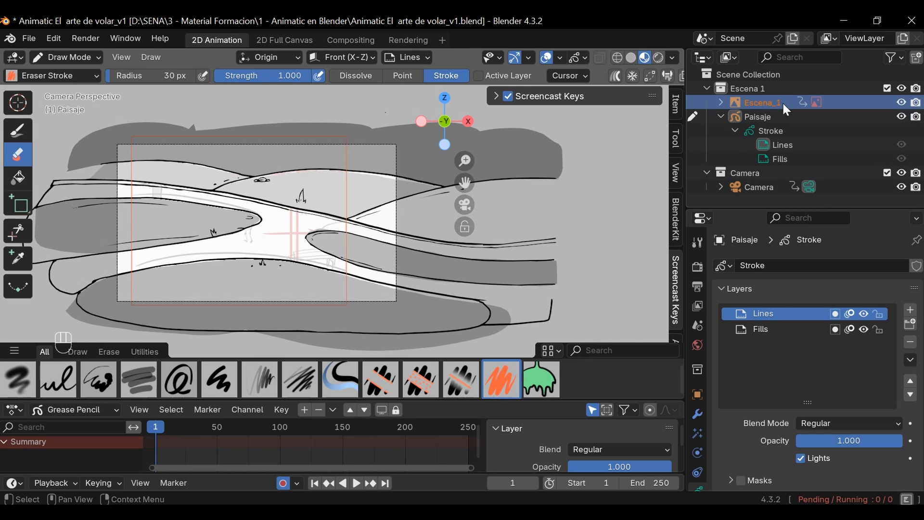
click(904, 103)
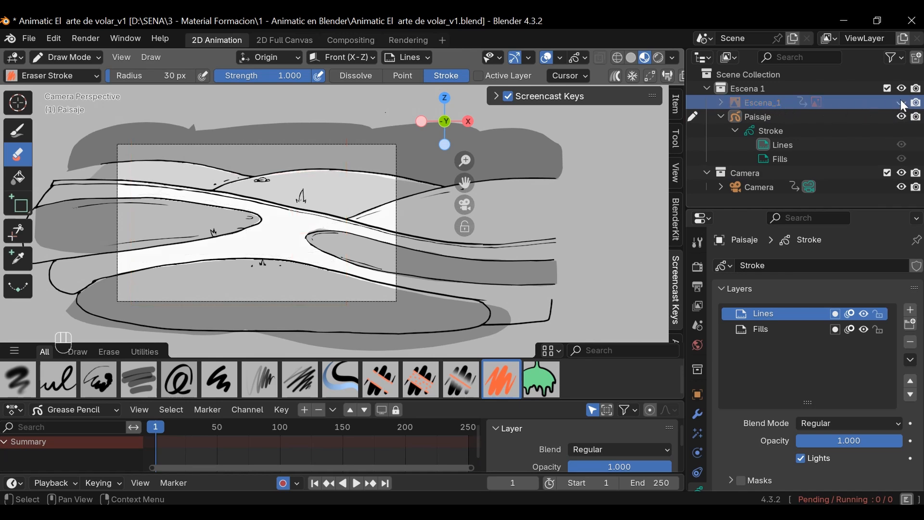
mouse_move(378, 298)
ctrl+middle_down()
mouse_move(378, 221)
mouse_move(561, 244)
mouse_move(582, 234)
ctrl+middle_up()
ctrl+middle_drag(313, 219, 310, 301)
shift+middle_drag(497, 250, 502, 242)
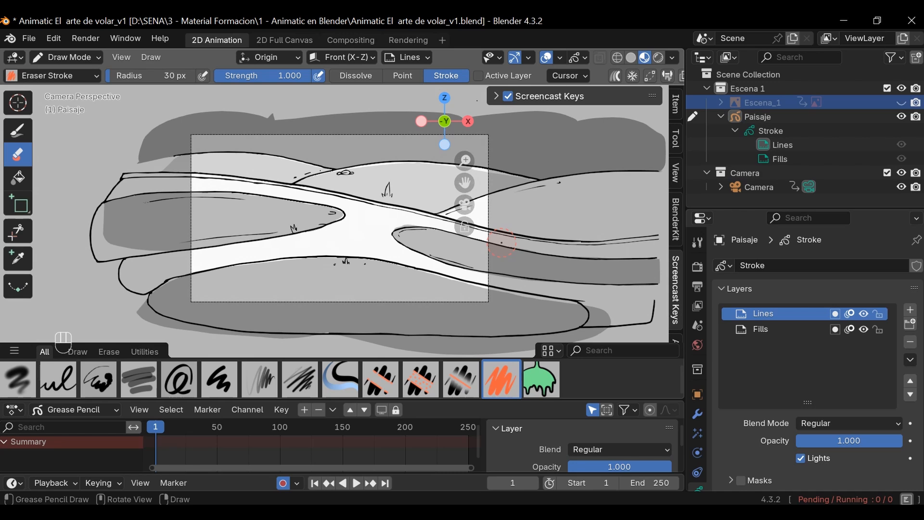
- Make the Escena 1 collection active and switch from Draw Mode to Object Mode
click(759, 88)
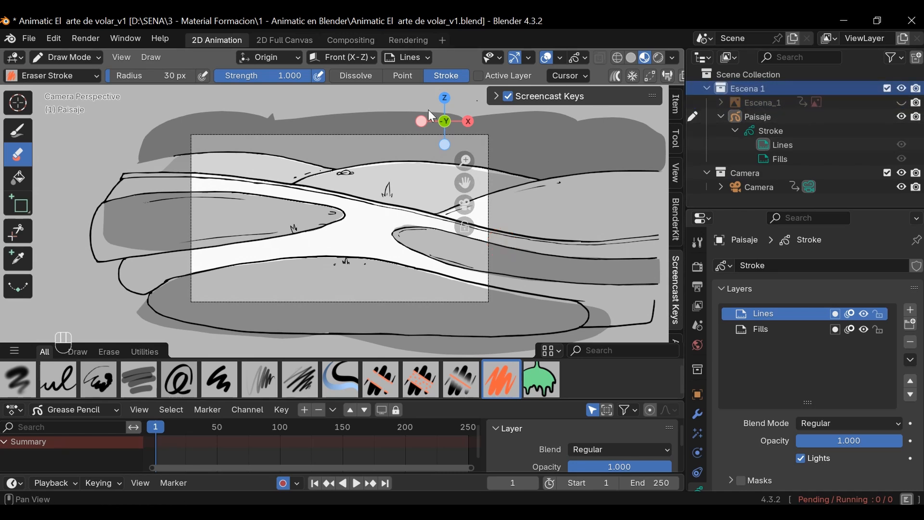
click(71, 54)
click(87, 72)
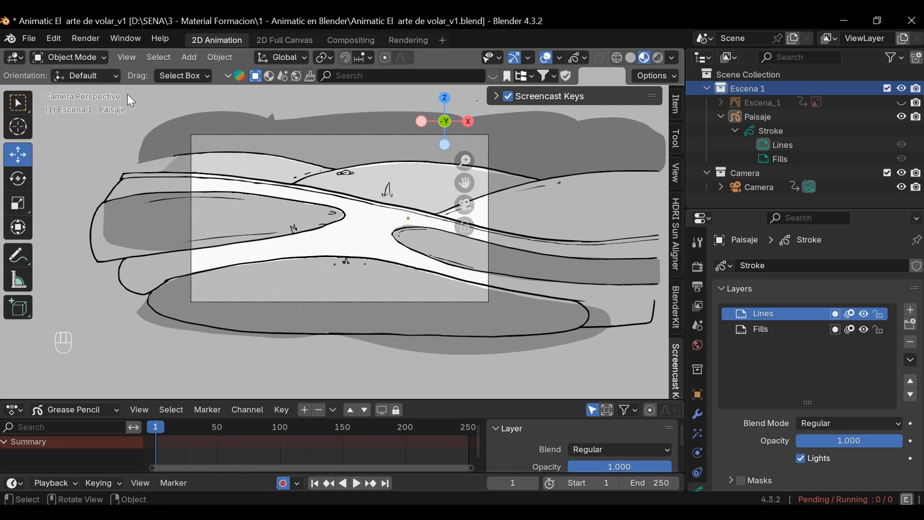
- Show the Escena_1 reference image again and set its depth to Front
click(904, 103)
click(904, 103)
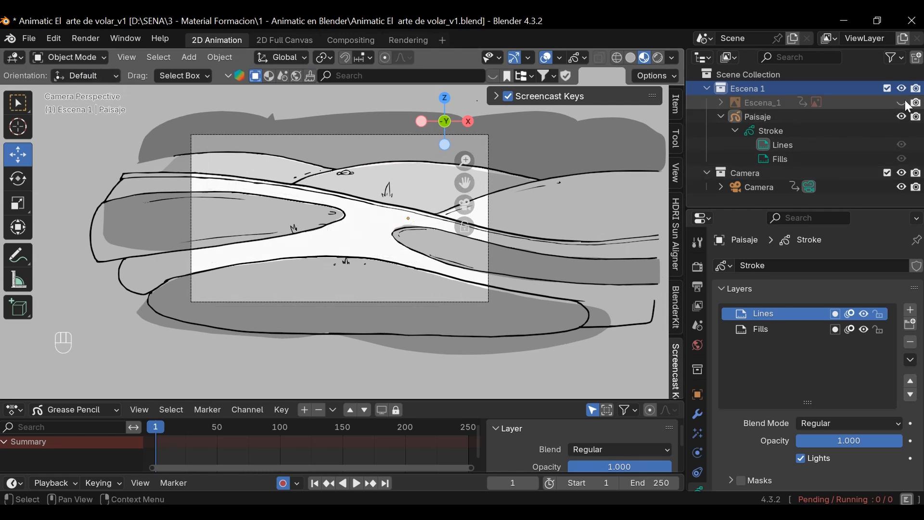
click(904, 103)
click(756, 102)
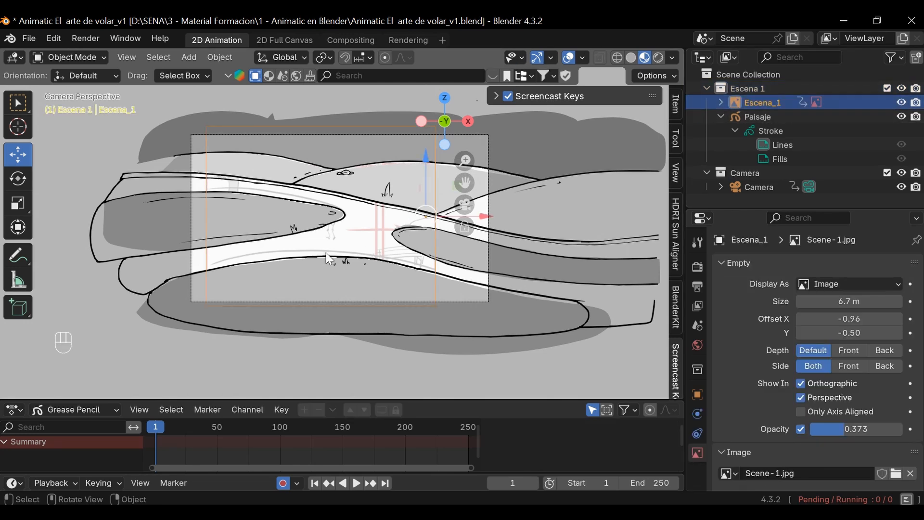
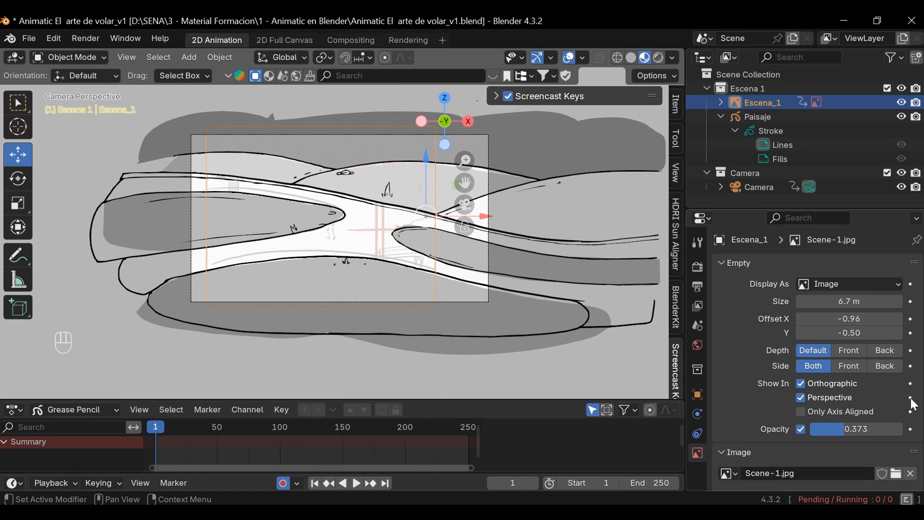
scroll(916, 404, down, 3)
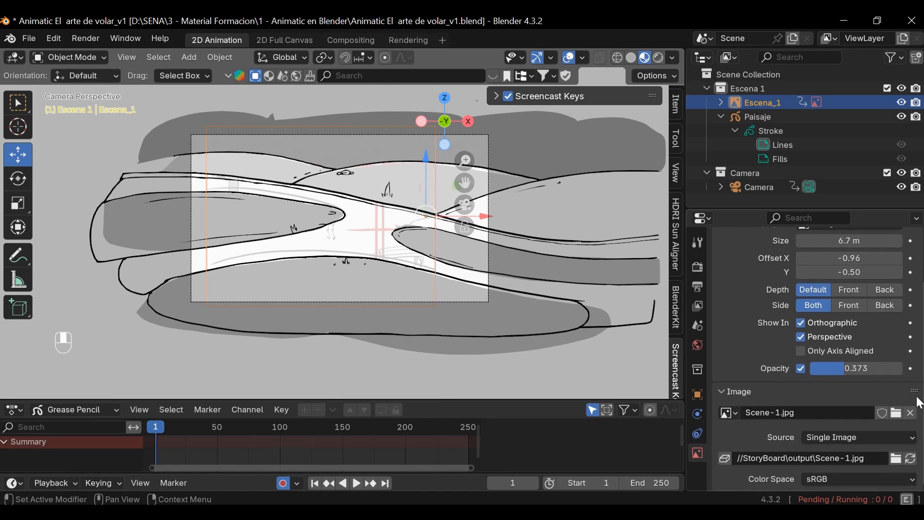
scroll(917, 403, up, 3)
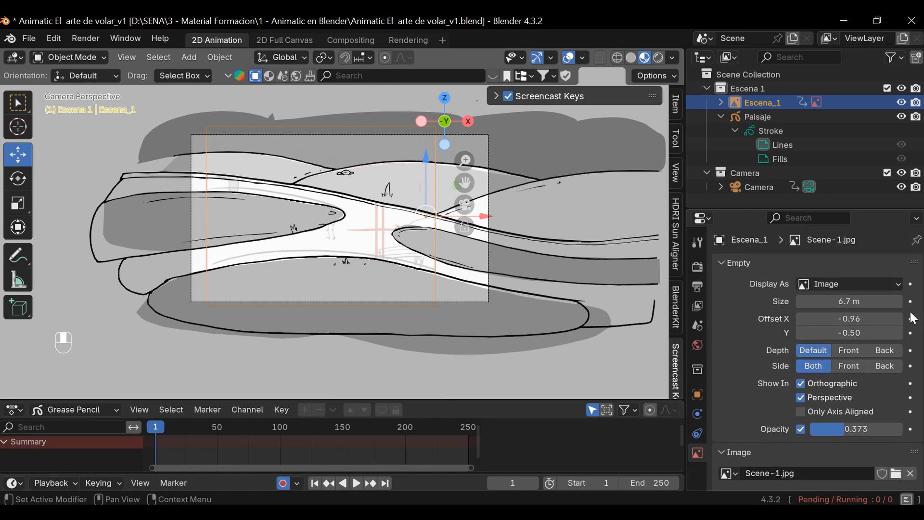
click(851, 350)
ctrl+middle_drag(585, 296, 598, 190)
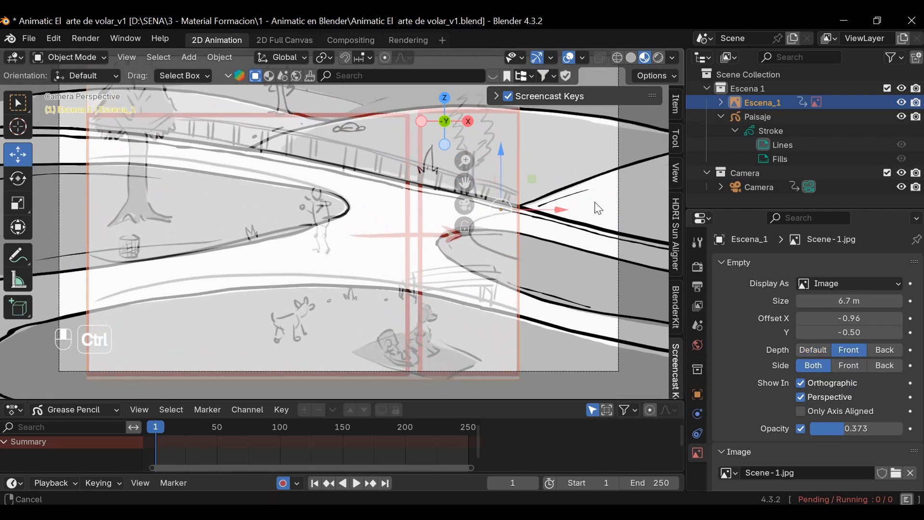
- Add an empty Grease Pencil object to the Escena 1 collection
shift+middle_drag(463, 246, 604, 310)
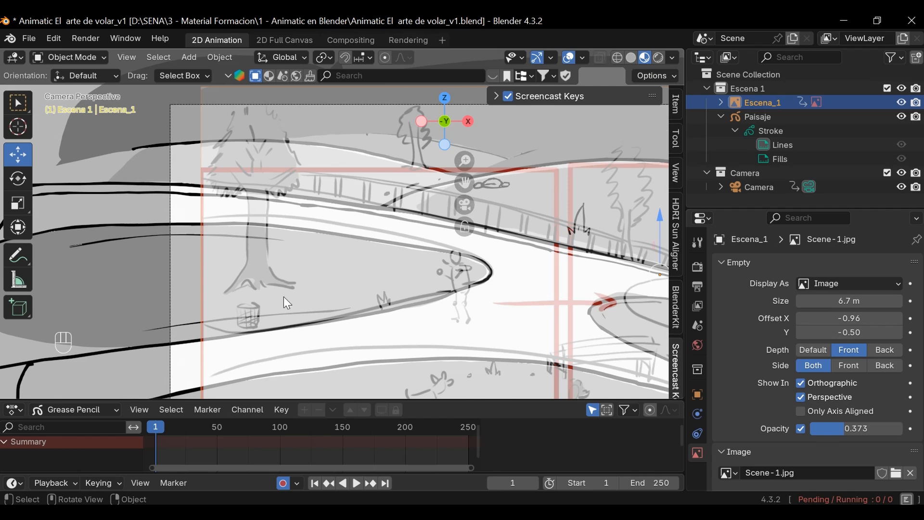
ctrl+middle_drag(334, 310, 371, 317)
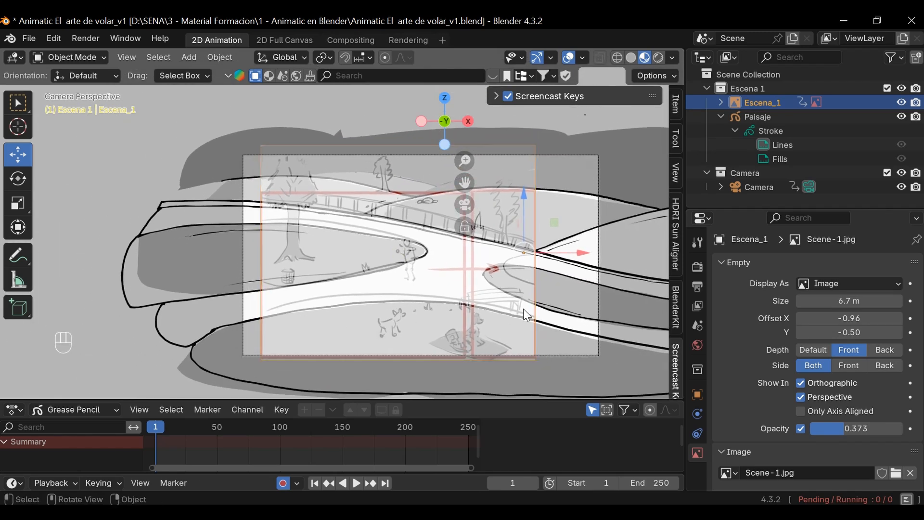
ctrl+middle_drag(446, 281, 413, 275)
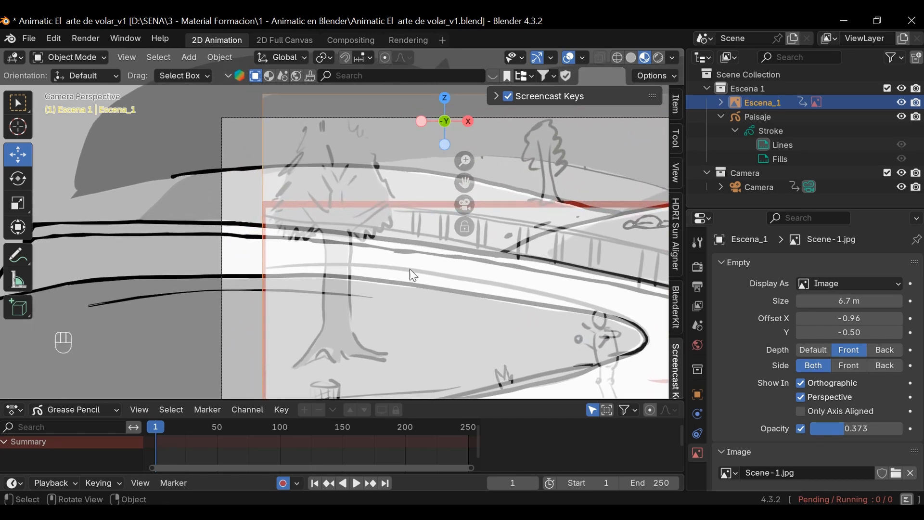
ctrl+middle_drag(351, 304, 479, 254)
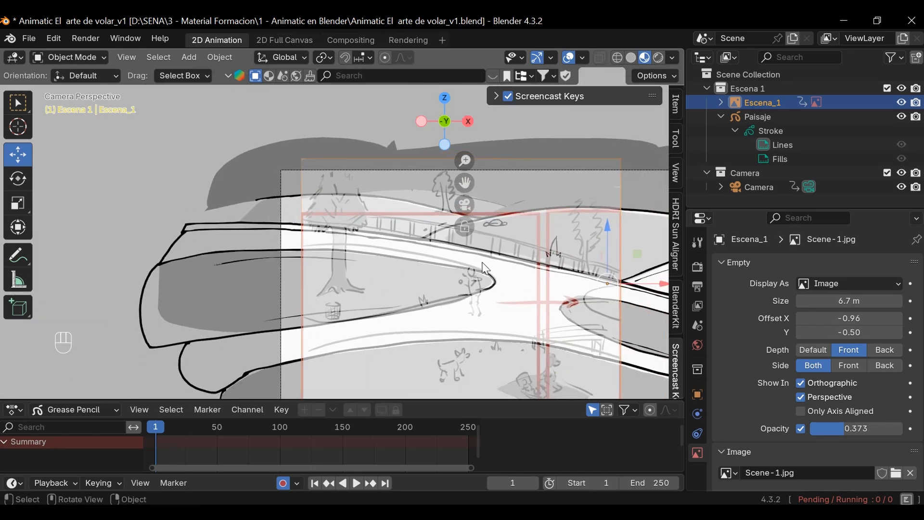
key(shift+a)
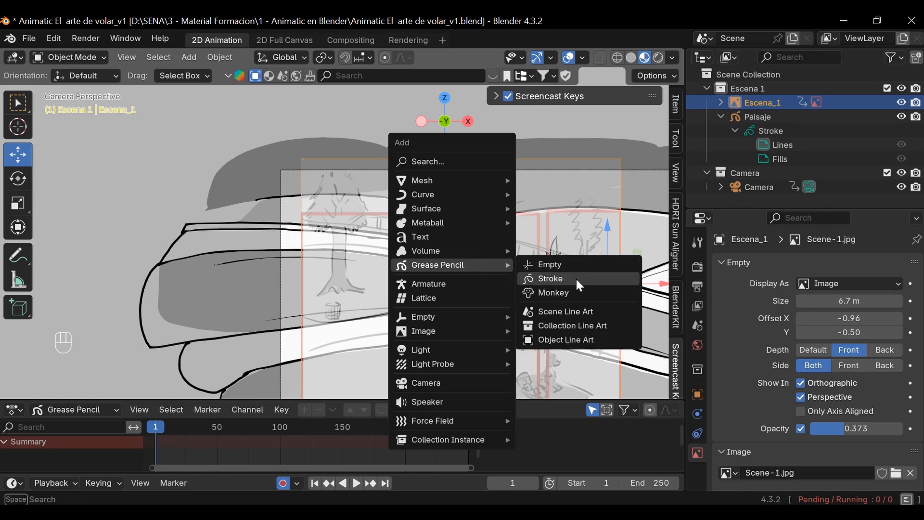
click(571, 264)
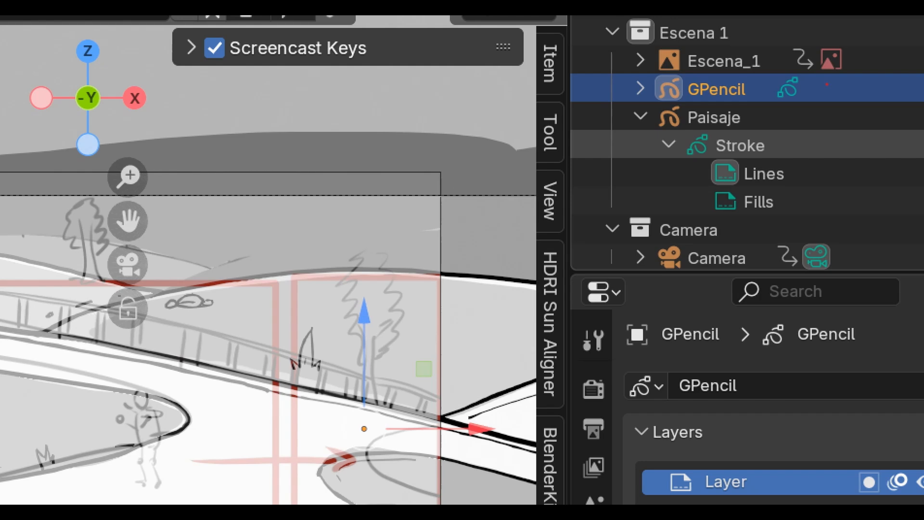
- Rename the new Grease Pencil object as Arboles
ctrl+drag(684, 75, 750, 103)
key(Escape)
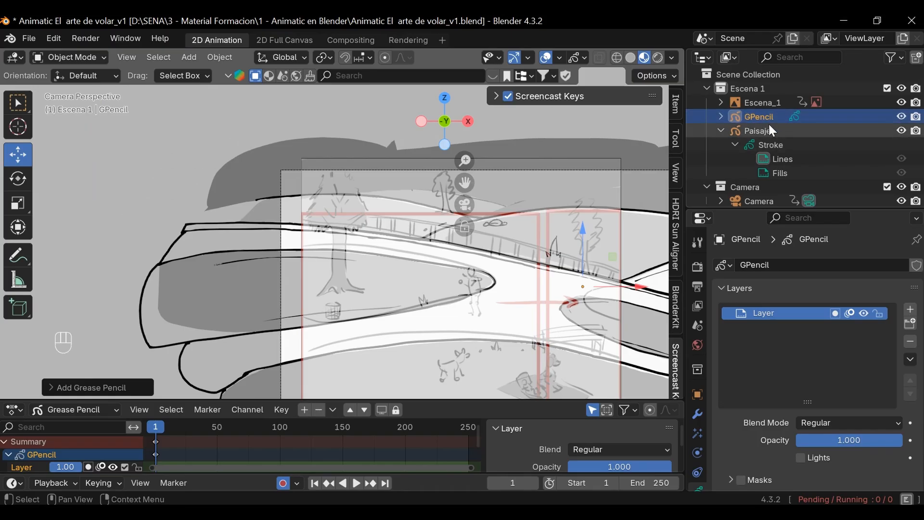
double_click(769, 117)
text(Arbole)
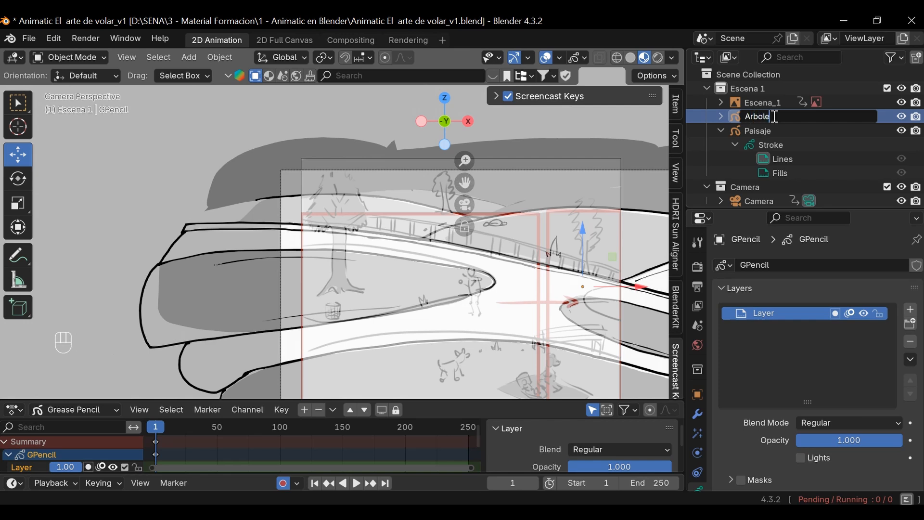
key(Return)
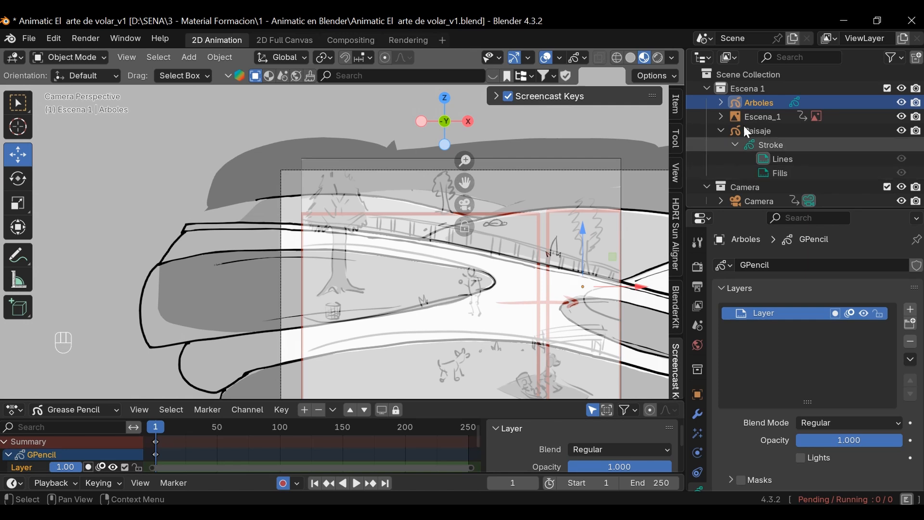
- Expand the Arboles object down to its layer and rename that layer as Lineas
click(720, 103)
click(776, 119)
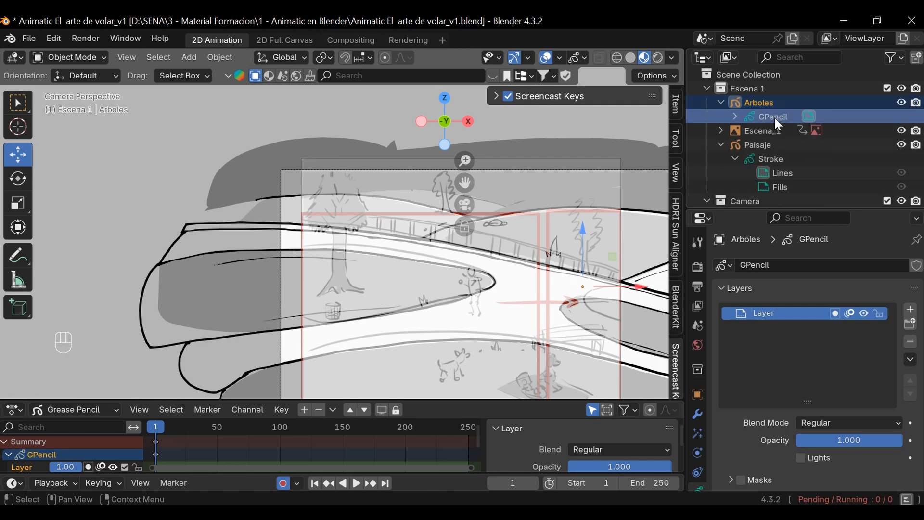
click(735, 117)
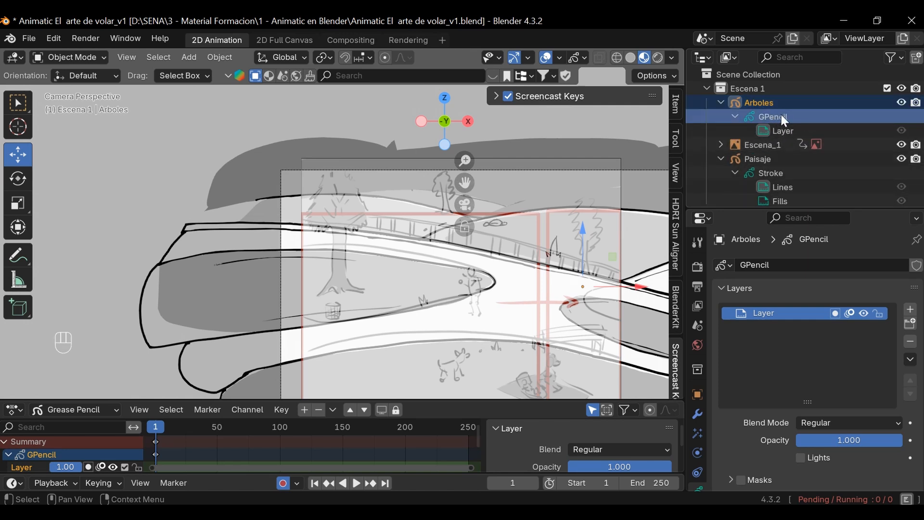
click(785, 130)
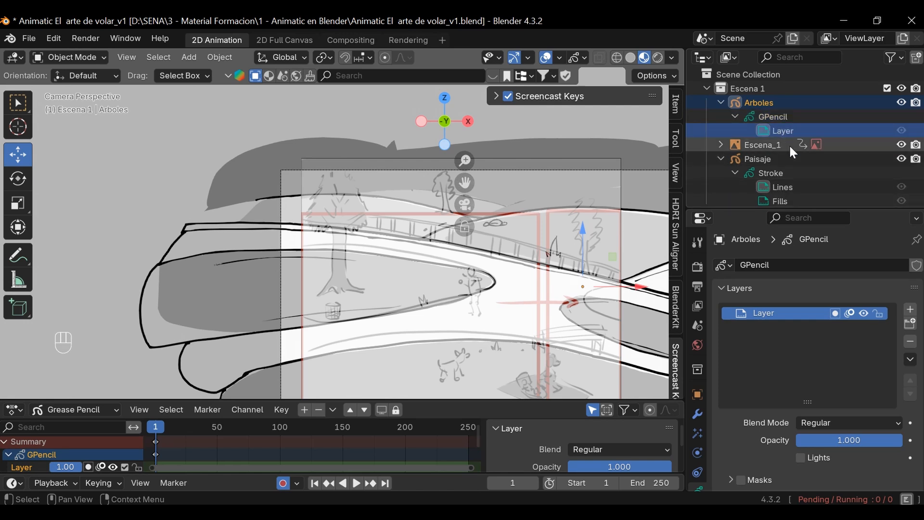
scroll(700, 260, down, 2)
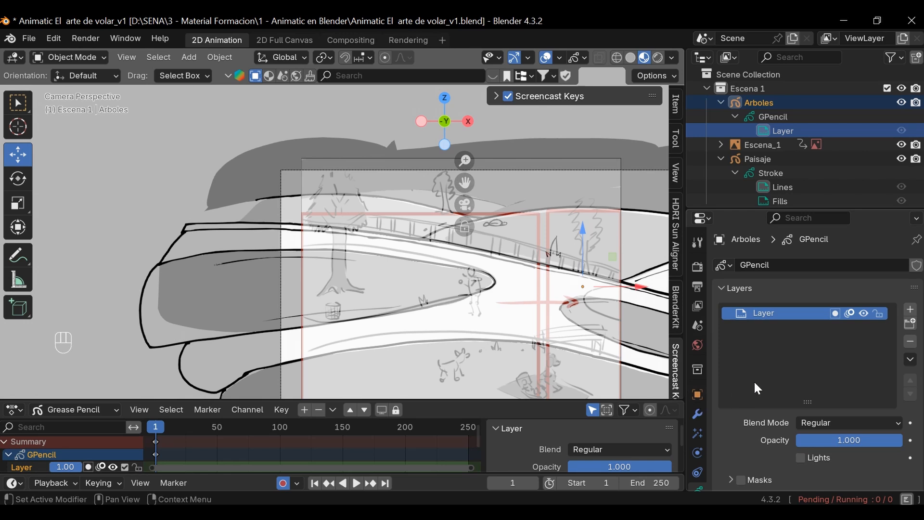
double_click(769, 315)
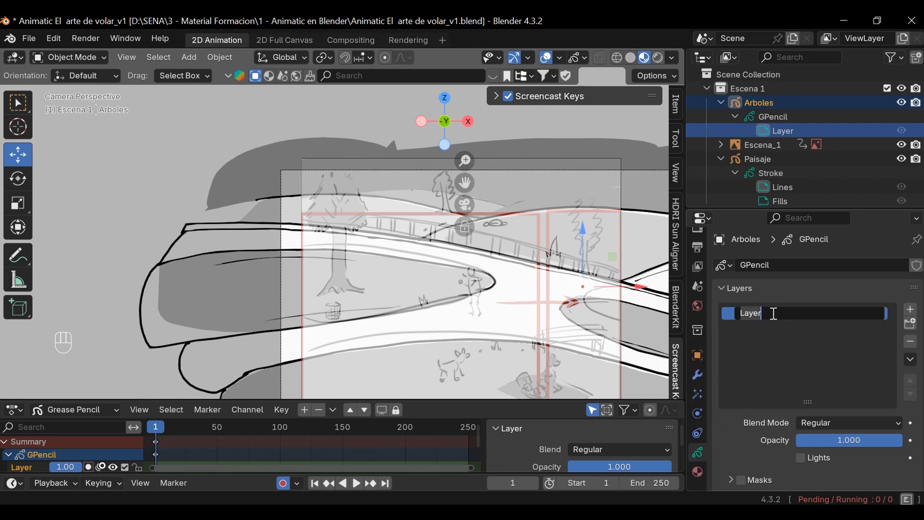
text(Lineas)
key(Return)
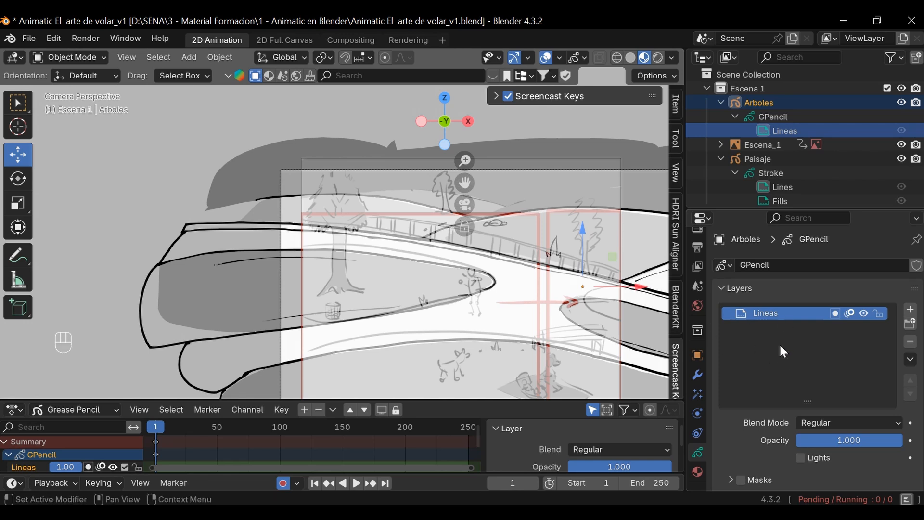
- Switch Arboles to Draw Mode and activate the Draw tool with the Ink Pen brush
ctrl+middle_drag(487, 340, 483, 158)
shift+middle_drag(405, 291, 375, 231)
click(91, 61)
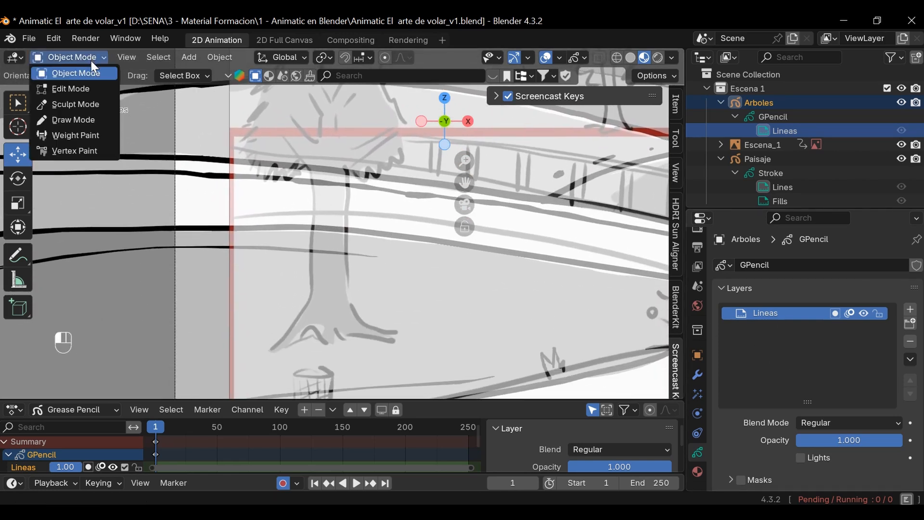
click(88, 121)
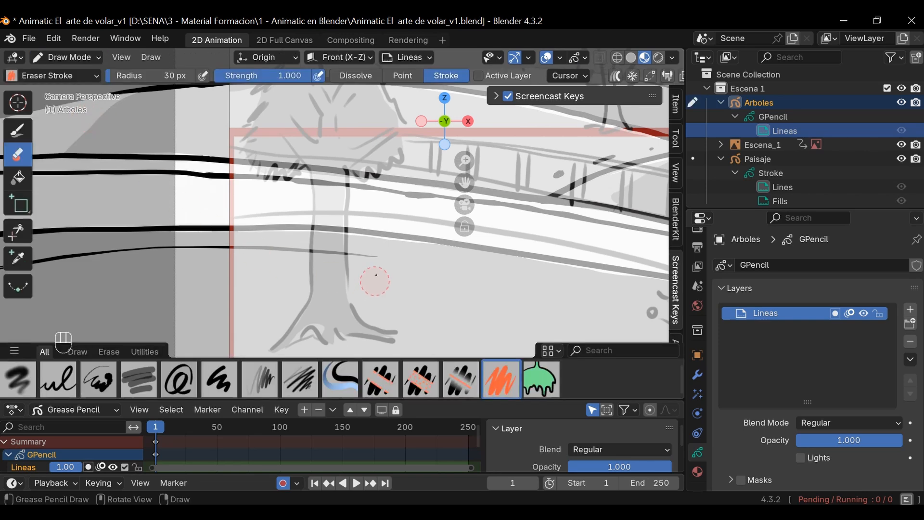
click(18, 130)
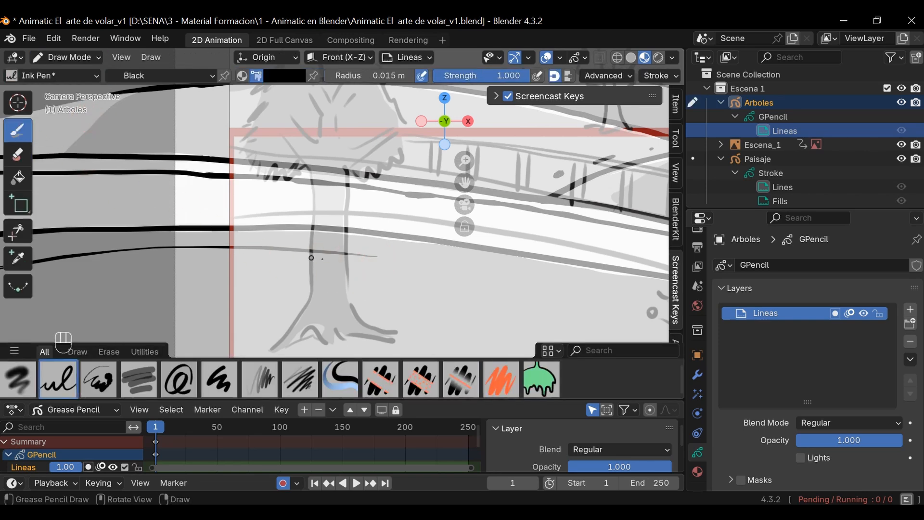
key(ctrl+z)
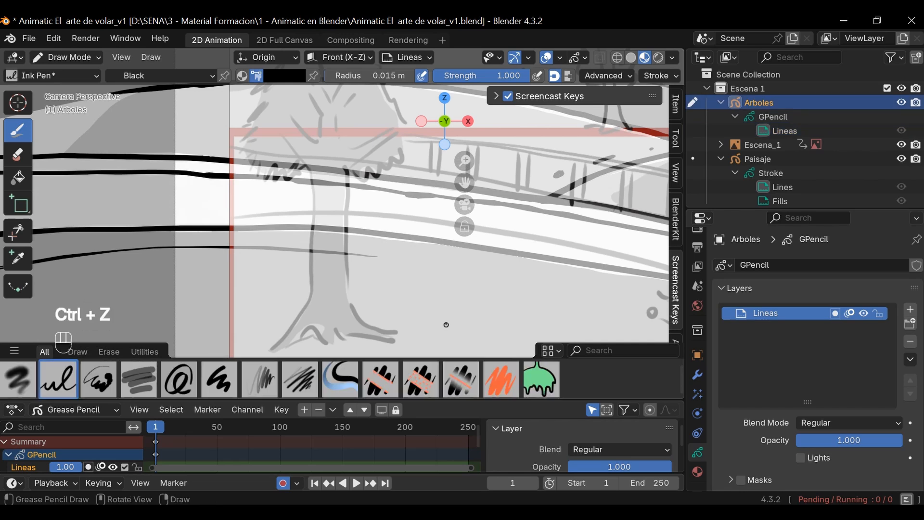
drag(394, 226, 404, 304)
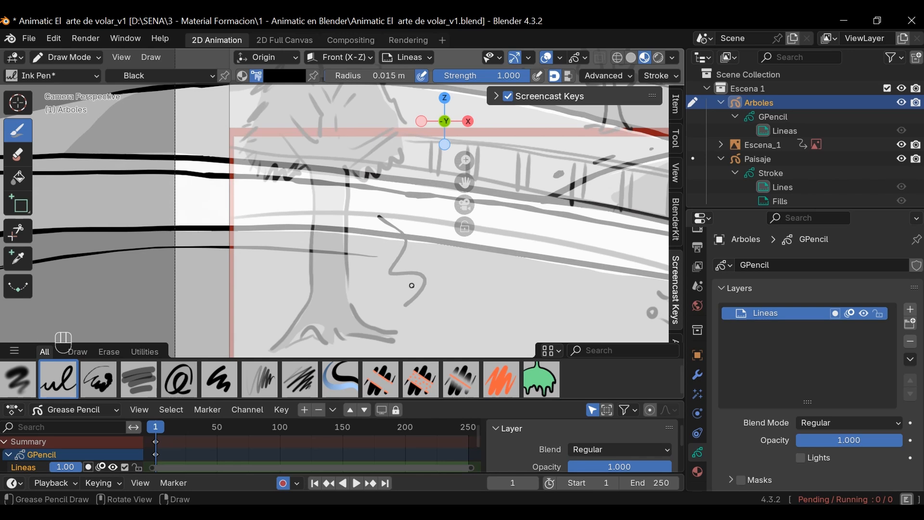
key(ctrl+z)
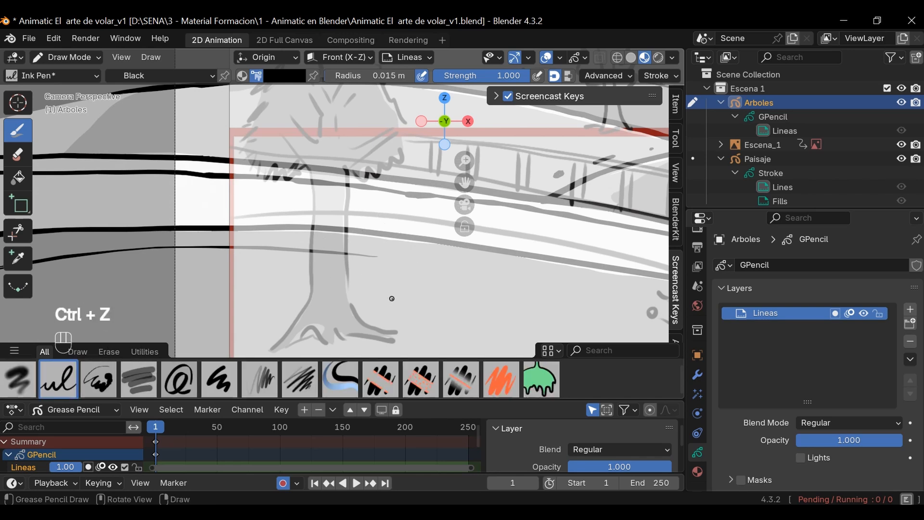
- Select the Lineas layer and trace the large tree's forking branches over the reference sketch in black ink
ctrl+middle_drag(393, 298, 381, 244)
click(786, 130)
mouse_move(289, 285)
mouse_down()
mouse_move(296, 270)
mouse_move(418, 190)
mouse_move(482, 172)
mouse_up()
drag(288, 215, 494, 160)
mouse_move(299, 216)
ctrl+middle_down()
mouse_move(304, 186)
mouse_move(297, 261)
ctrl+middle_up()
mouse_move(264, 277)
mouse_down()
mouse_move(249, 253)
mouse_move(250, 173)
mouse_move(309, 117)
mouse_up()
shift+middle_drag(276, 158, 254, 254)
drag(185, 241, 284, 158)
drag(131, 155, 188, 244)
shift+middle_drag(222, 289, 277, 214)
mouse_move(163, 124)
mouse_down()
mouse_move(212, 247)
mouse_move(200, 296)
mouse_up()
drag(91, 144, 205, 299)
- Trace both sides of the large tree's trunk and its spreading roots over the sketch
shift+middle_drag(312, 285, 400, 167)
mouse_move(166, 138)
mouse_down()
mouse_move(260, 248)
mouse_move(272, 289)
mouse_up()
mouse_move(310, 251)
ctrl+middle_down()
mouse_move(315, 304)
mouse_move(289, 200)
ctrl+middle_up()
mouse_move(286, 117)
mouse_down()
mouse_move(287, 246)
mouse_move(259, 296)
mouse_up()
ctrl+middle_drag(230, 309, 392, 233)
mouse_move(216, 327)
mouse_down()
mouse_move(293, 295)
mouse_move(415, 327)
mouse_up()
drag(379, 298, 440, 321)
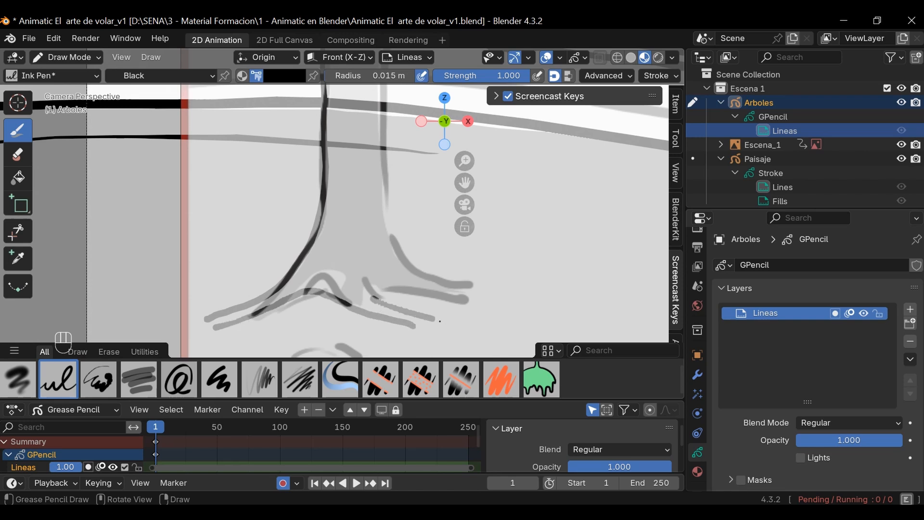
shift+middle_drag(399, 160, 324, 250)
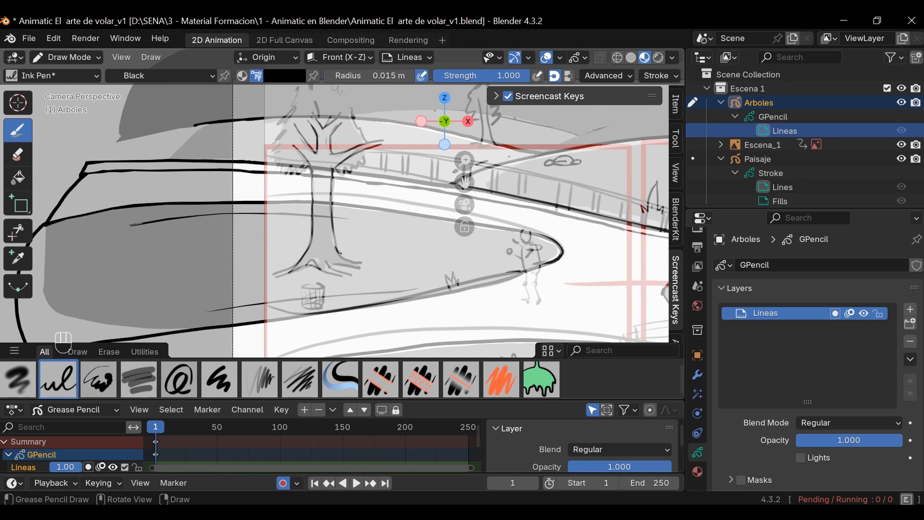
ctrl+middle_drag(382, 270, 379, 240)
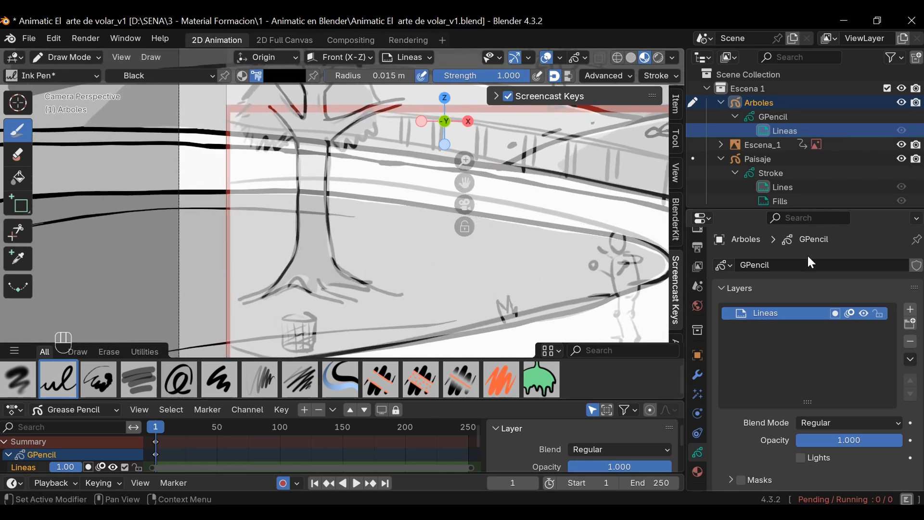
- Hide the Escena_1 reference image and add a short twig and small leaf marks by the tree's long side branch
click(902, 144)
mouse_move(433, 235)
ctrl+middle_down()
mouse_move(351, 301)
mouse_move(357, 240)
ctrl+middle_up()
ctrl+middle_drag(540, 255, 539, 232)
shift+middle_drag(540, 232, 436, 261)
drag(366, 292, 484, 306)
shift+middle_drag(465, 283, 367, 261)
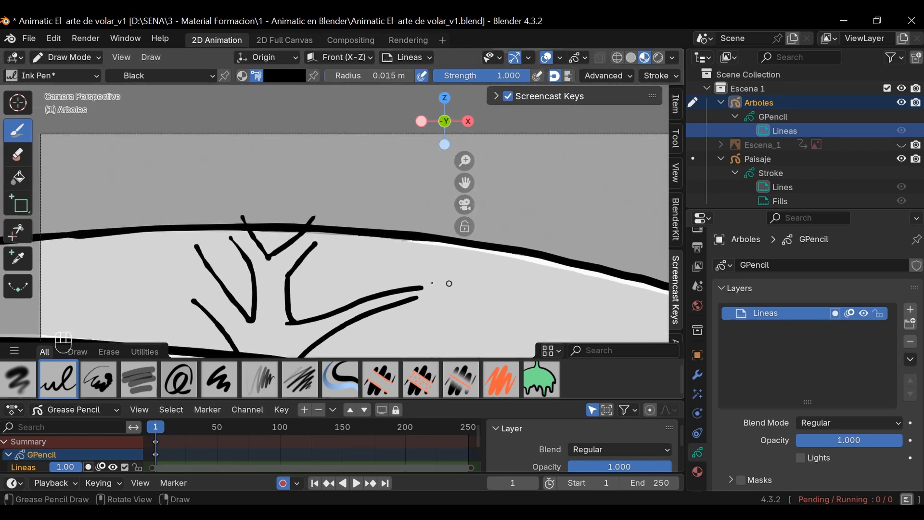
drag(351, 281, 370, 292)
click(356, 255)
drag(390, 253, 466, 251)
drag(456, 255, 475, 321)
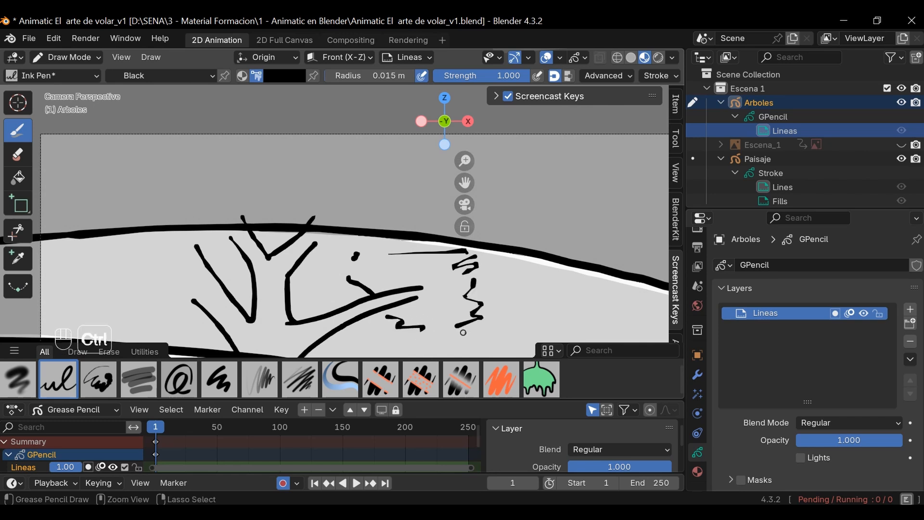
key(ctrl+z)
key(ctrl+z)
key(ctrl+z)
key(ctrl+z)
- Draw the scalloped foliage outlines around the large tree's outer branches on both sides
mouse_move(464, 332)
ctrl+middle_down()
mouse_move(504, 293)
mouse_move(442, 247)
ctrl+middle_up()
drag(420, 317, 476, 300)
mouse_move(357, 206)
mouse_down()
mouse_move(467, 165)
mouse_move(535, 235)
mouse_move(552, 303)
mouse_move(476, 301)
mouse_up()
shift+middle_drag(151, 260, 185, 260)
mouse_move(179, 279)
mouse_down()
mouse_move(89, 293)
mouse_move(52, 135)
mouse_move(189, 147)
mouse_move(186, 207)
mouse_up()
ctrl+middle_drag(352, 239, 332, 328)
ctrl+middle_drag(385, 289, 403, 153)
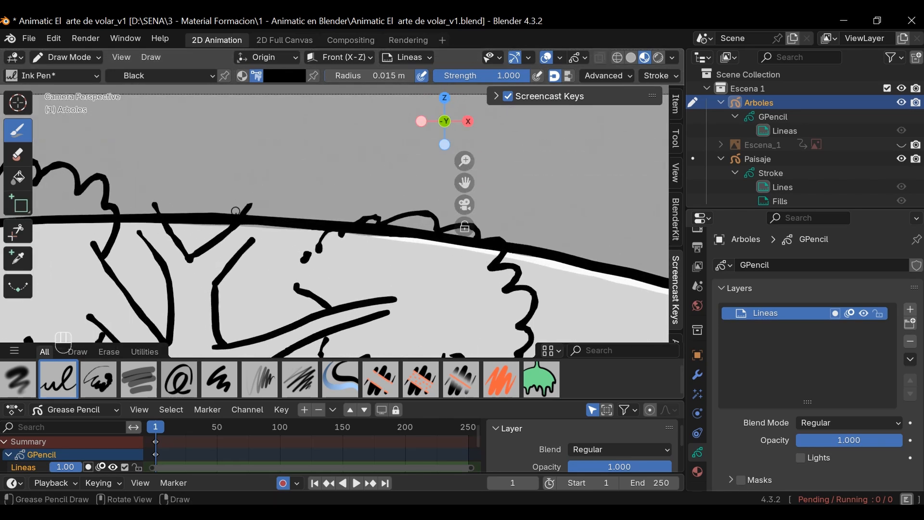
- Draw scalloped leaf clumps above the inner branches and the large rounded crown behind them
mouse_move(235, 206)
mouse_down()
mouse_move(318, 154)
mouse_move(288, 233)
mouse_move(264, 254)
mouse_up()
mouse_move(80, 171)
mouse_down()
mouse_move(176, 154)
mouse_move(200, 212)
mouse_up()
drag(108, 255, 139, 249)
mouse_move(337, 159)
ctrl+middle_down()
mouse_move(382, 269)
mouse_move(337, 296)
mouse_move(338, 164)
ctrl+middle_up()
mouse_move(66, 246)
mouse_down()
mouse_move(85, 144)
mouse_move(190, 150)
mouse_move(218, 214)
mouse_move(195, 251)
mouse_up()
scroll(262, 241, up, 2)
mouse_move(176, 219)
mouse_down()
mouse_move(195, 207)
mouse_move(299, 214)
mouse_move(309, 304)
mouse_up()
scroll(310, 305, down, 4)
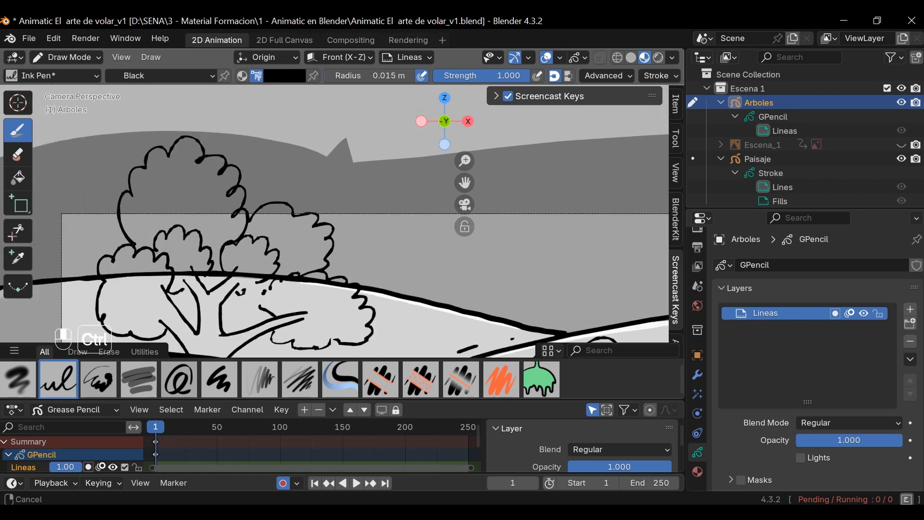
- Draw the topmost scalloped leaf clump behind the main crown and add the remaining foliage strokes
mouse_move(241, 163)
mouse_down()
mouse_move(257, 124)
mouse_move(298, 173)
mouse_move(296, 211)
mouse_up()
drag(211, 142, 234, 142)
ctrl+middle_drag(337, 192, 337, 260)
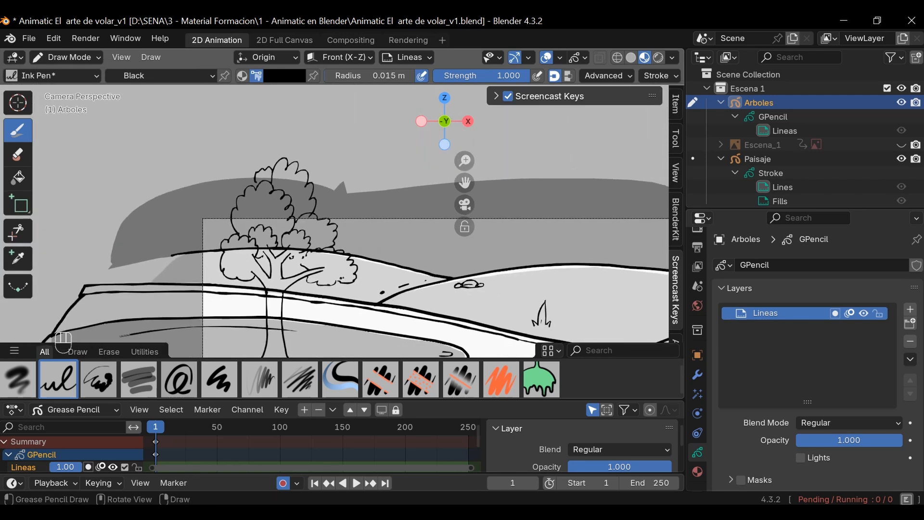
shift+middle_drag(381, 299, 375, 173)
ctrl+middle_drag(376, 221, 376, 126)
shift+middle_drag(297, 174, 299, 276)
drag(210, 223, 269, 197)
drag(153, 227, 126, 186)
ctrl+middle_drag(253, 228, 254, 303)
shift+middle_drag(340, 231, 302, 212)
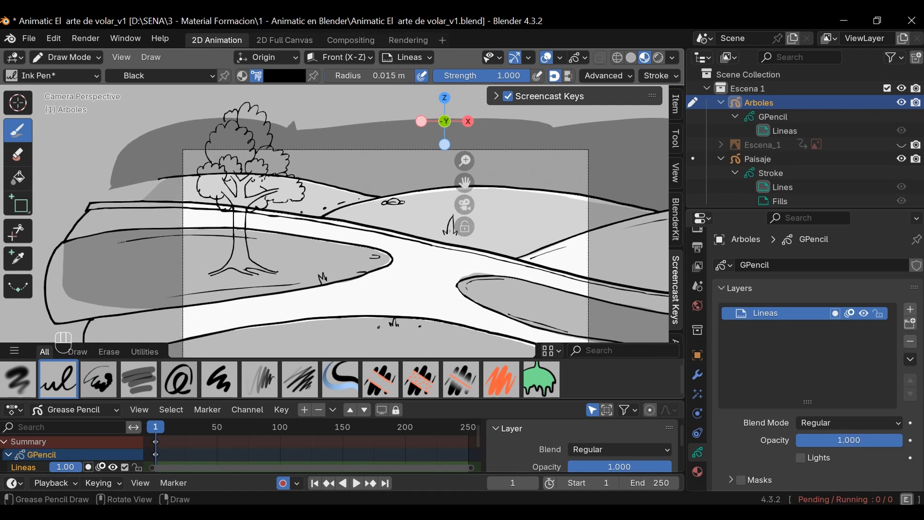
ctrl+middle_drag(271, 306, 271, 248)
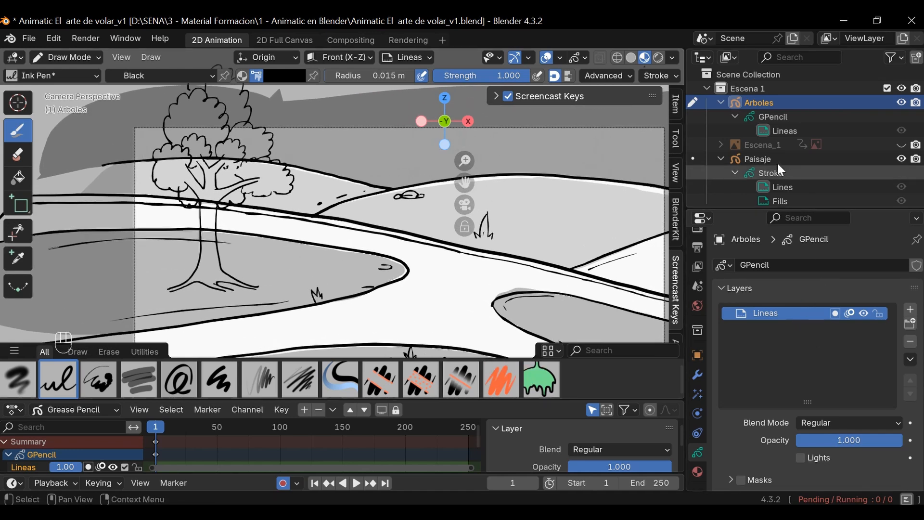
- Add a new layer to the Arboles object, place it below Lineas and name it Relleno
click(782, 130)
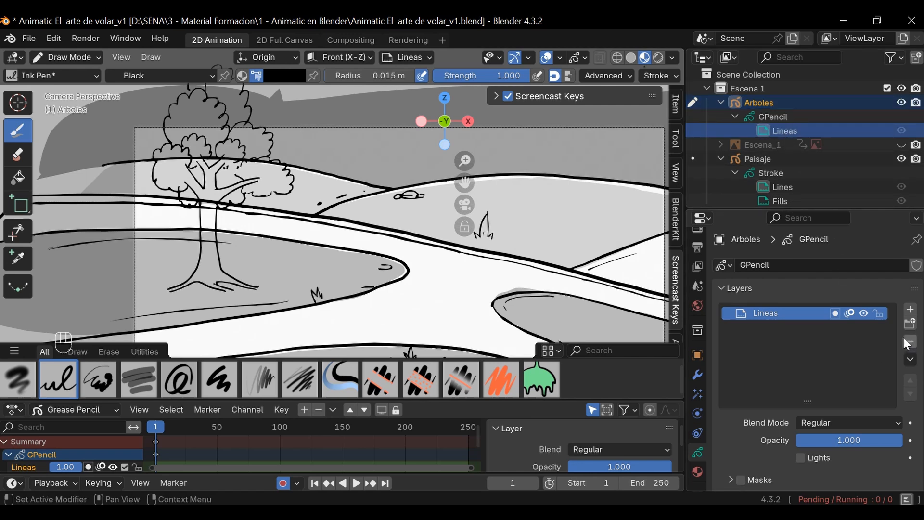
click(910, 310)
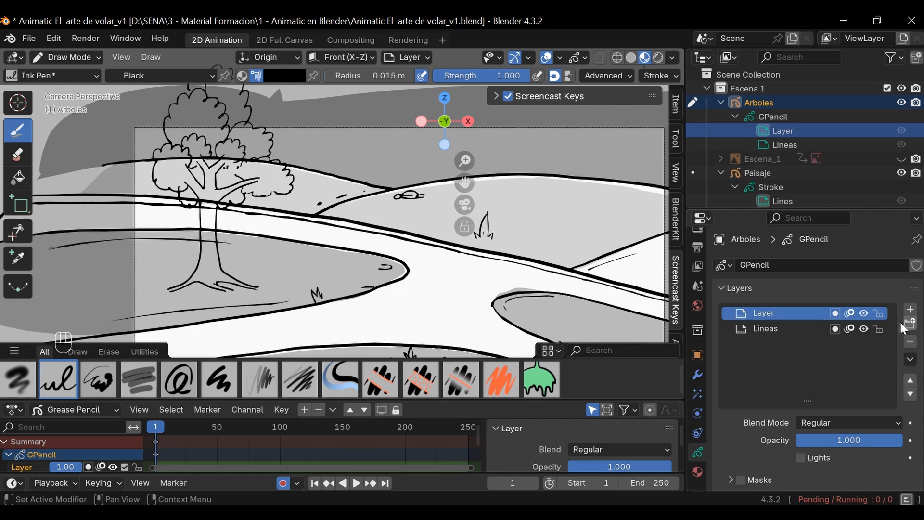
click(773, 331)
click(911, 380)
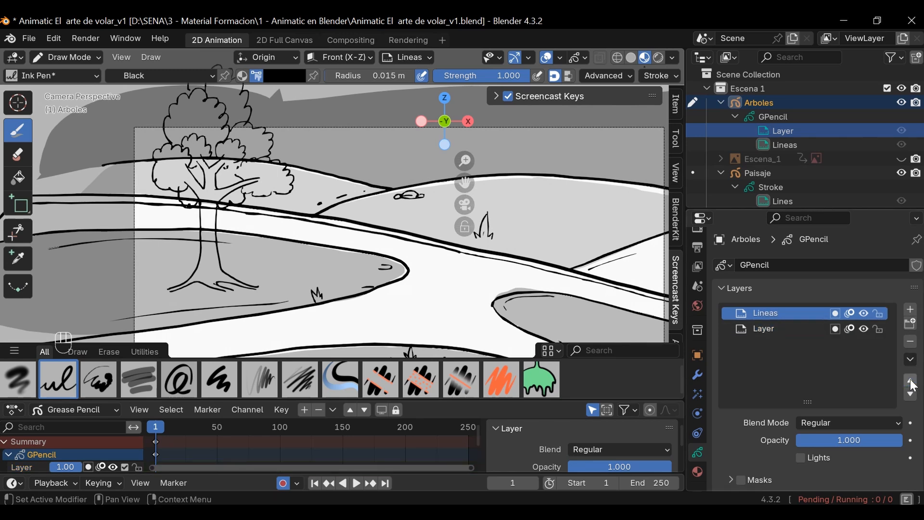
double_click(766, 330)
text(Relleno)
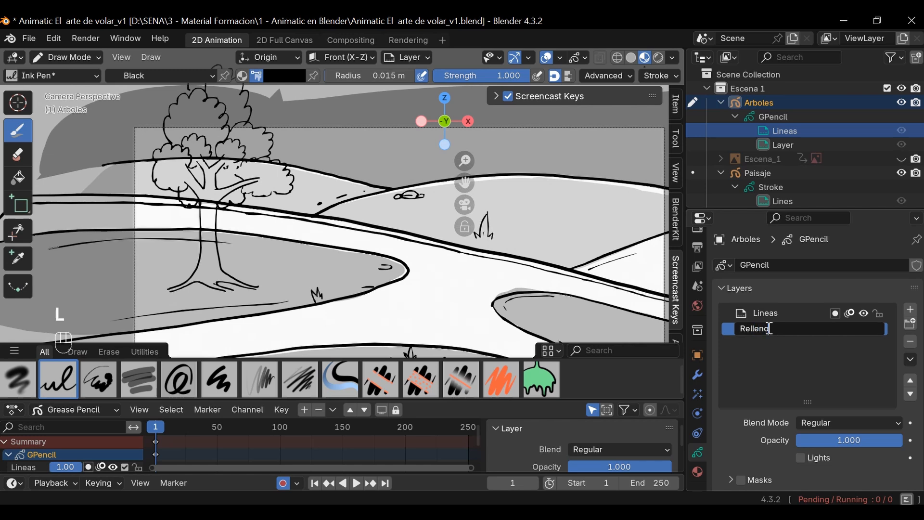
key(Return)
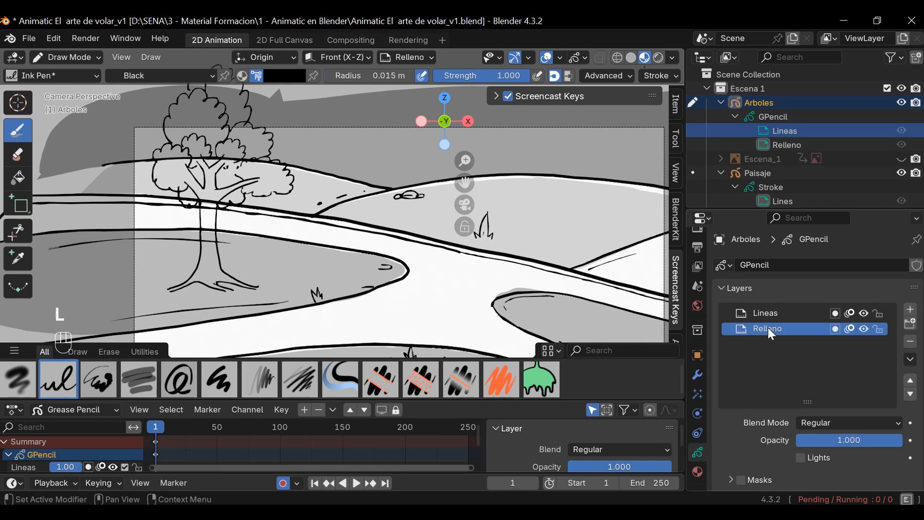
- Draw a test spiral with the Ink Pen beside the tree trunk on the Relleno layer and undo it
ctrl+middle_drag(267, 274, 267, 250)
shift+middle_drag(267, 249, 392, 284)
ctrl+middle_drag(376, 317, 377, 268)
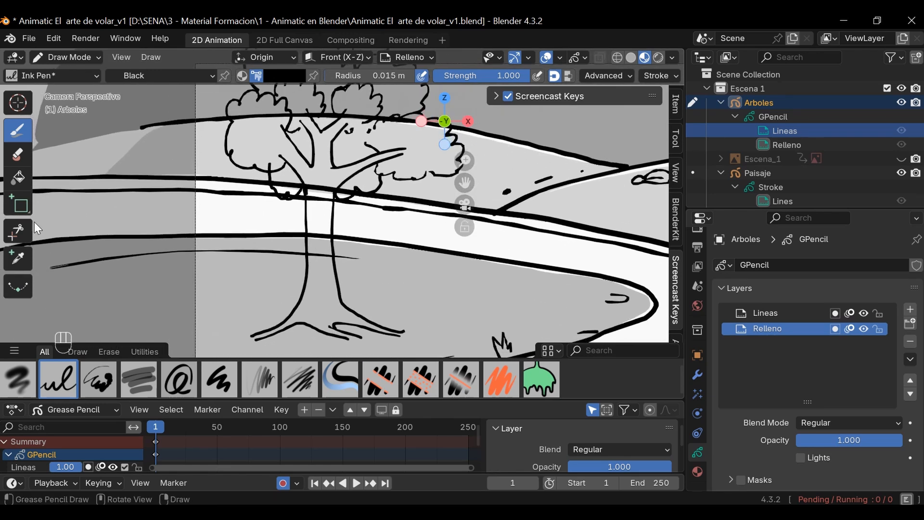
click(547, 388)
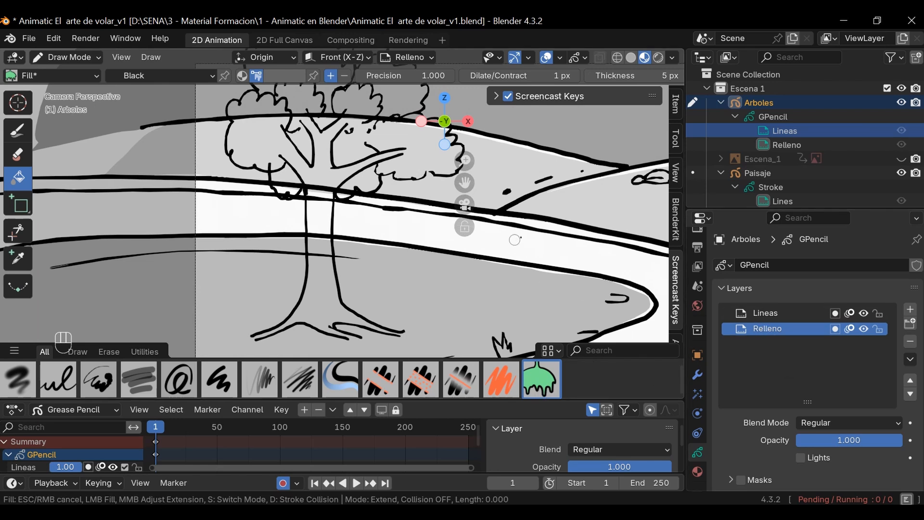
key(ctrl+z)
click(27, 135)
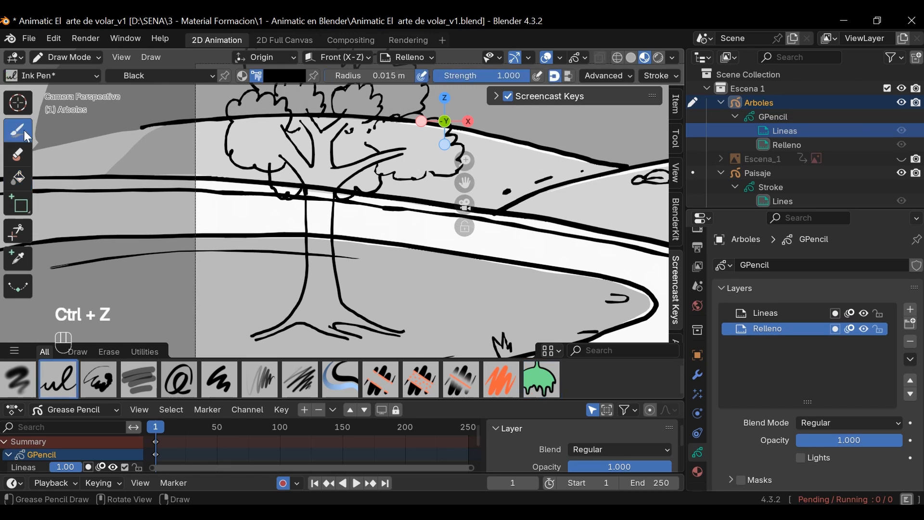
mouse_move(220, 273)
mouse_down()
mouse_move(253, 315)
mouse_move(210, 295)
mouse_up()
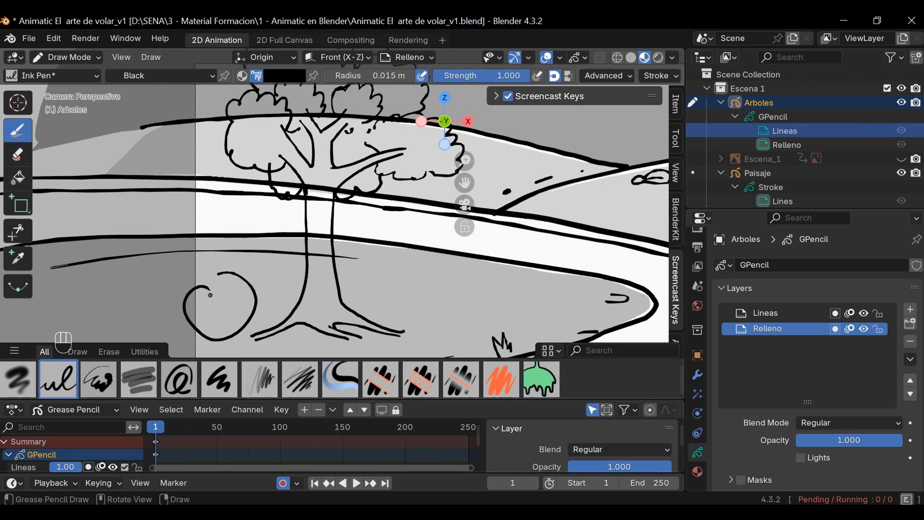
key(ctrl+z)
click(22, 136)
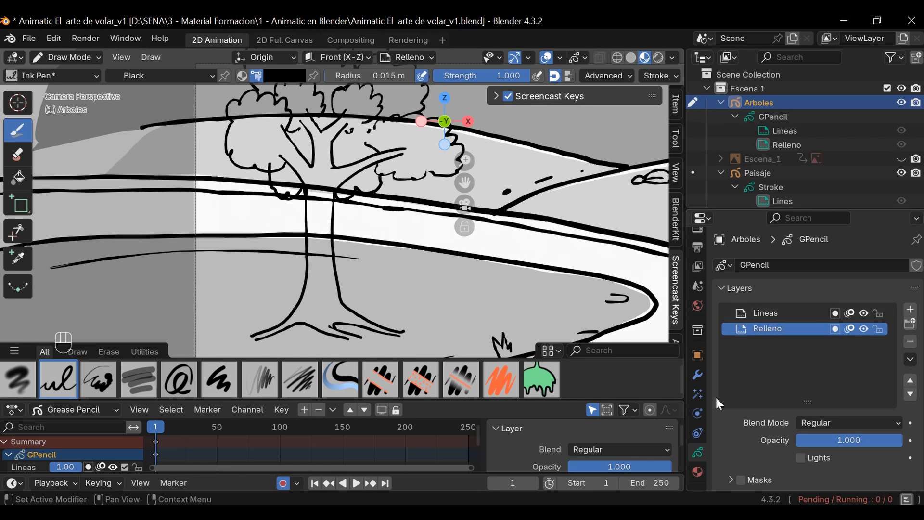
- Try the Fill brush with the Black material on the Relleno layer and undo the attempt
scroll(697, 337, down, 2)
click(697, 449)
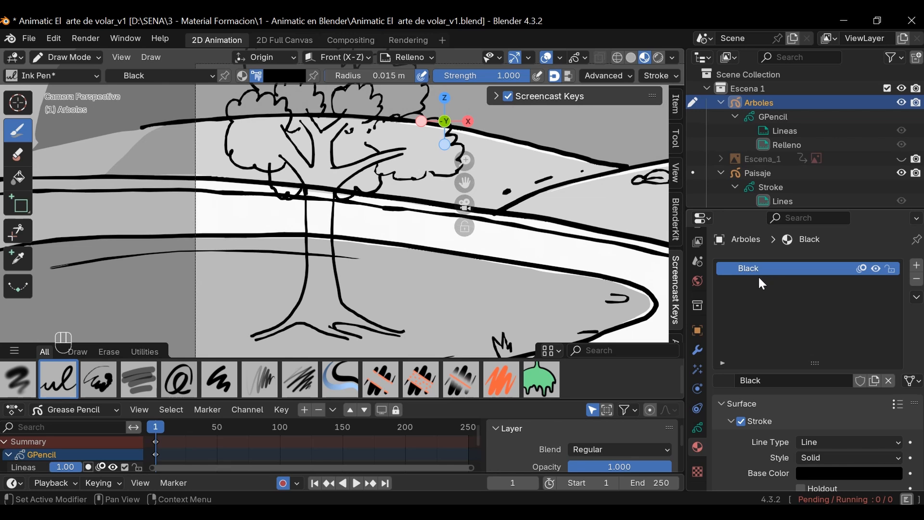
key(ctrl+z)
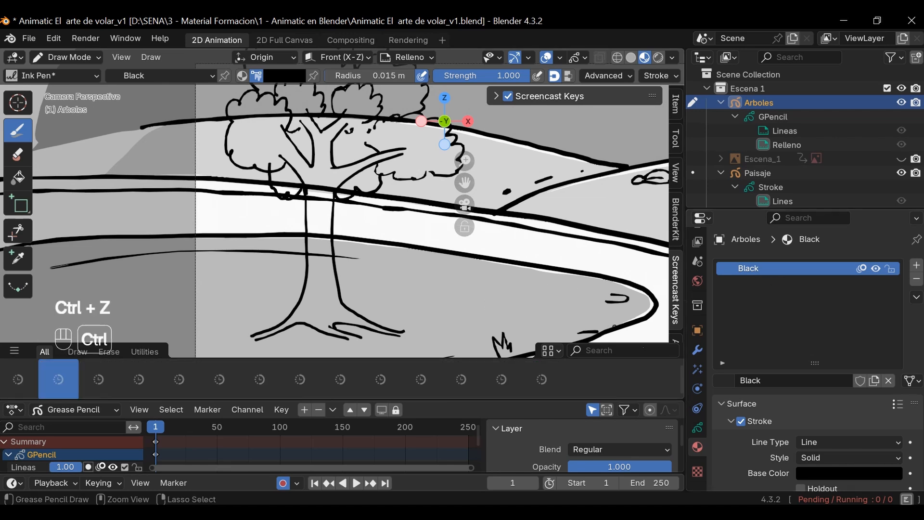
click(543, 383)
click(543, 286)
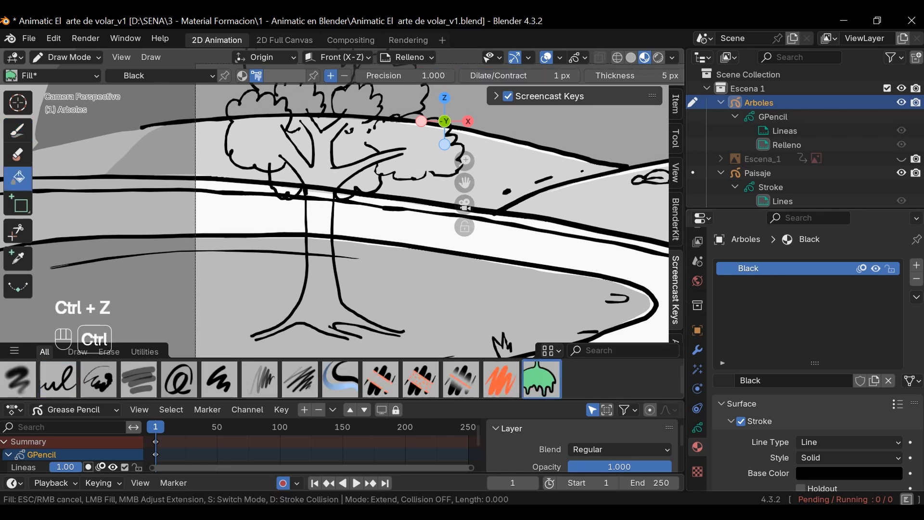
key(ctrl+z)
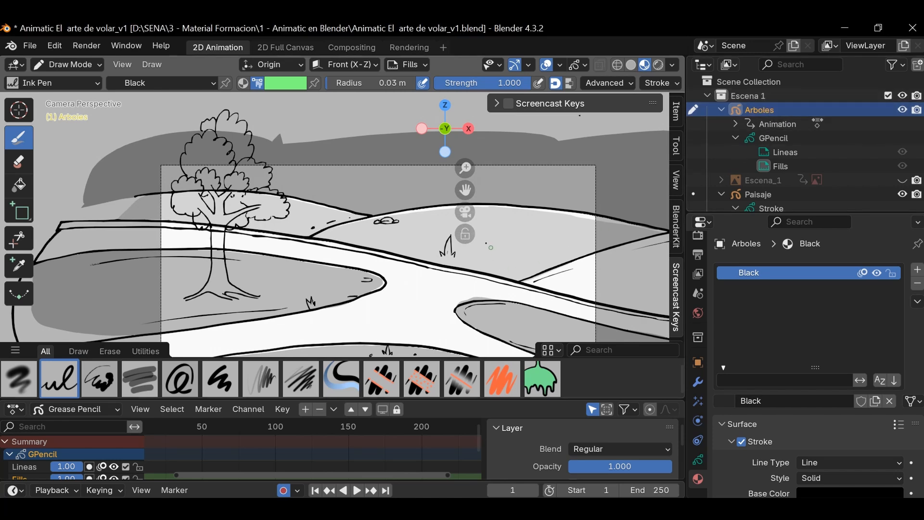
- Switch Arboles to Object Mode and move the tree slightly toward the camera along the Y axis
middle_drag(487, 245, 404, 284)
scroll(550, 198, down, 2)
scroll(549, 198, up, 4)
mouse_move(550, 198)
middle_down()
mouse_move(602, 271)
mouse_move(384, 273)
middle_up()
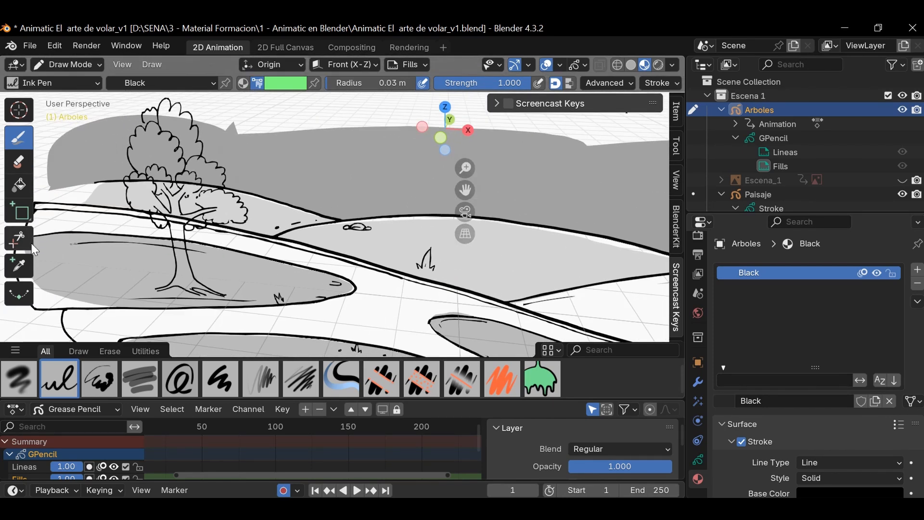
click(68, 65)
click(82, 77)
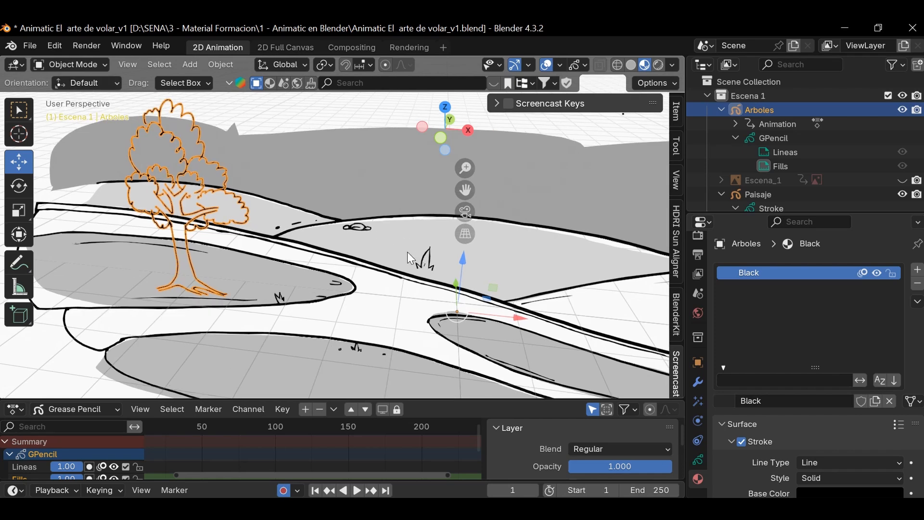
scroll(256, 261, down, 1)
mouse_move(256, 261)
middle_down()
mouse_move(491, 376)
mouse_move(434, 306)
mouse_move(368, 304)
mouse_move(382, 287)
middle_up()
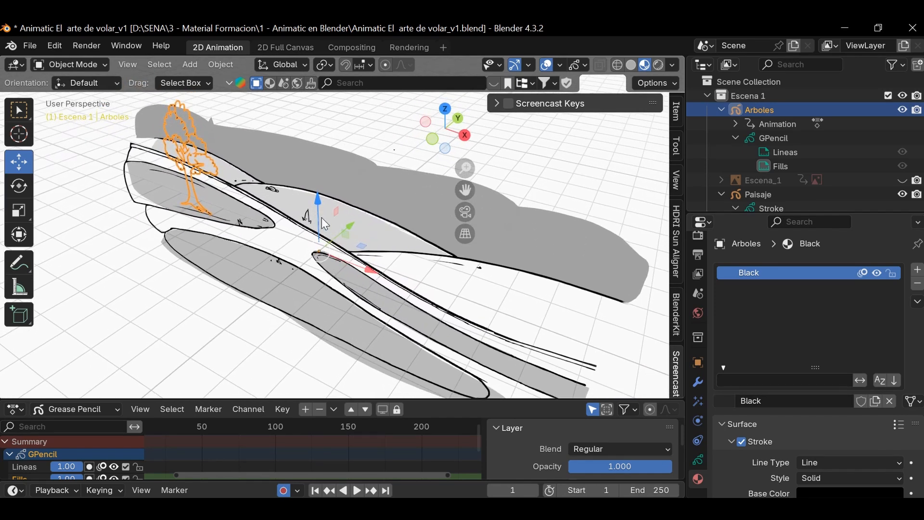
scroll(383, 230, up, 3)
drag(336, 238, 319, 249)
- Check the tree's depth from several angles, return to the camera view in Draw Mode and save the file
middle_drag(319, 248, 350, 157)
middle_drag(444, 271, 364, 286)
middle_drag(250, 231, 433, 294)
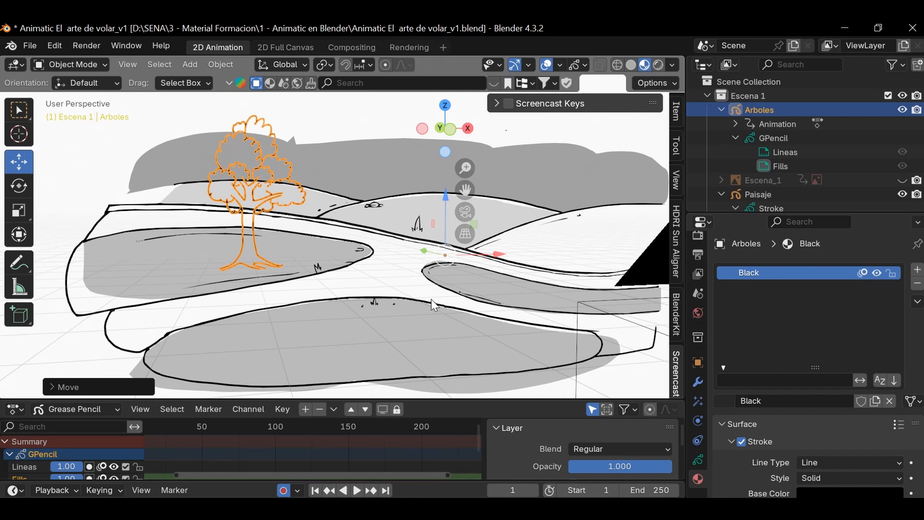
scroll(462, 252, up, 6)
scroll(484, 251, down, 2)
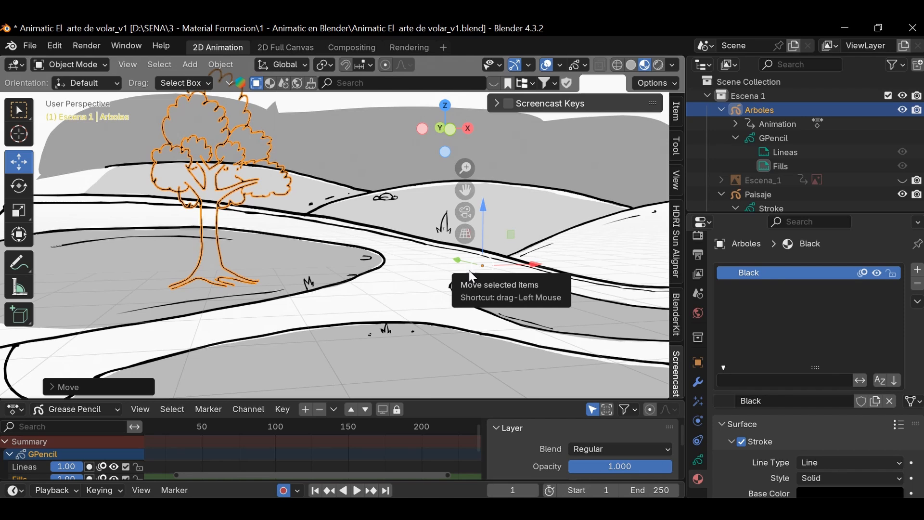
key(KP_0)
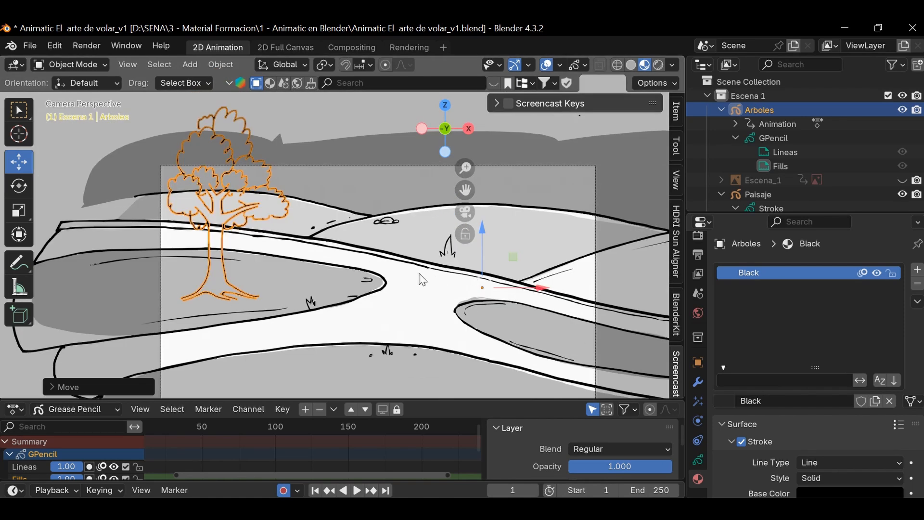
click(89, 66)
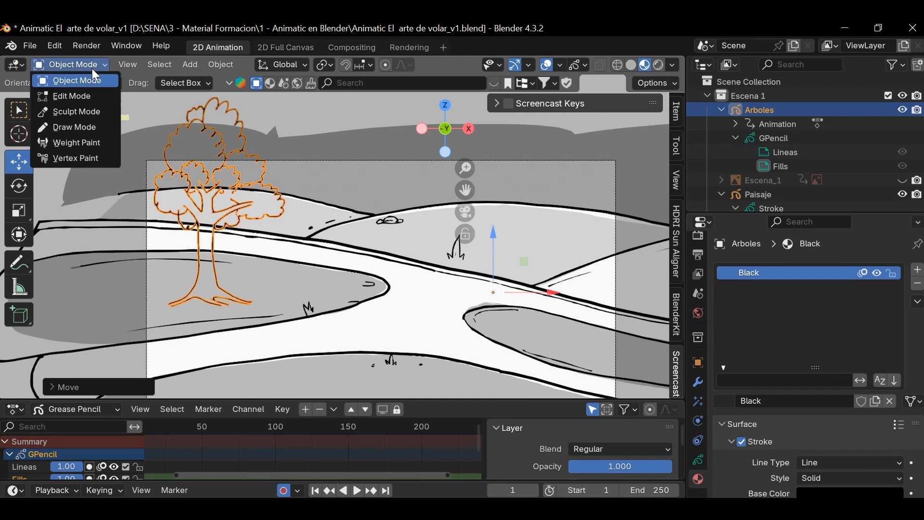
click(74, 127)
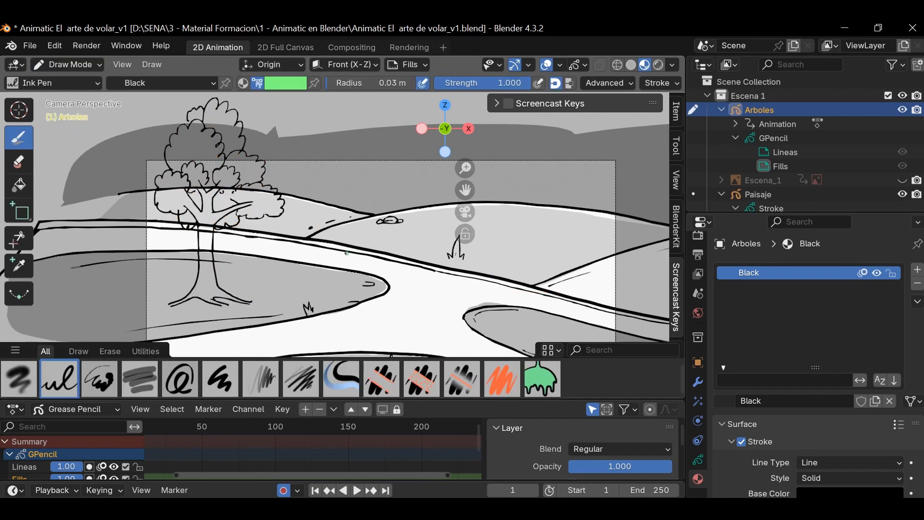
key(ctrl+s)
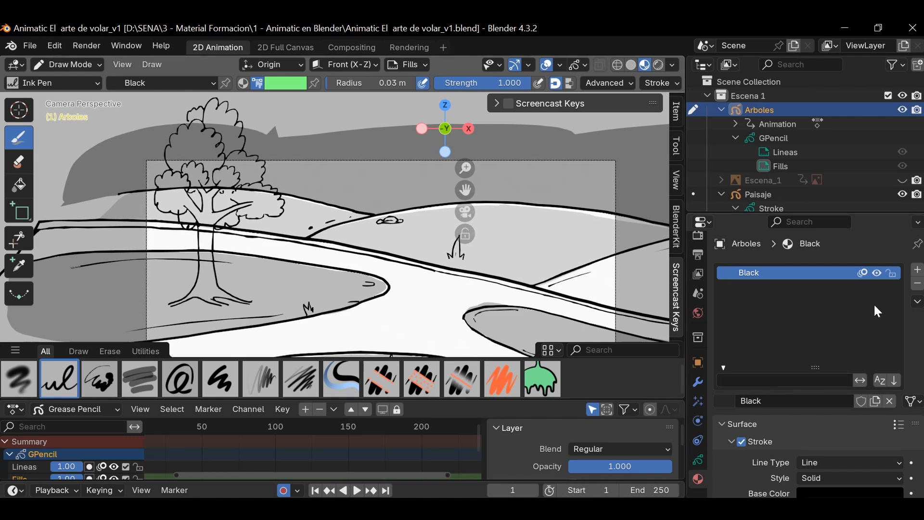
- Add a second material slot to Arboles and assign the existing Solid Fill material to it
click(918, 270)
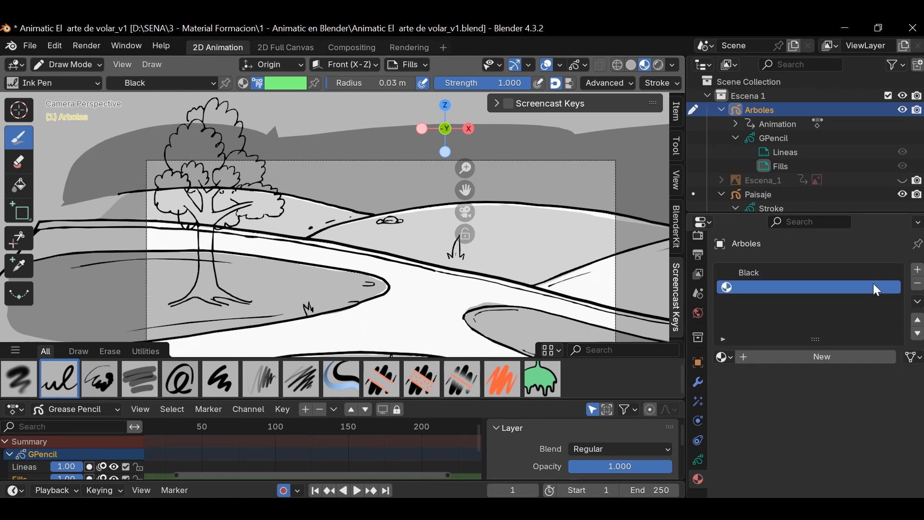
click(723, 357)
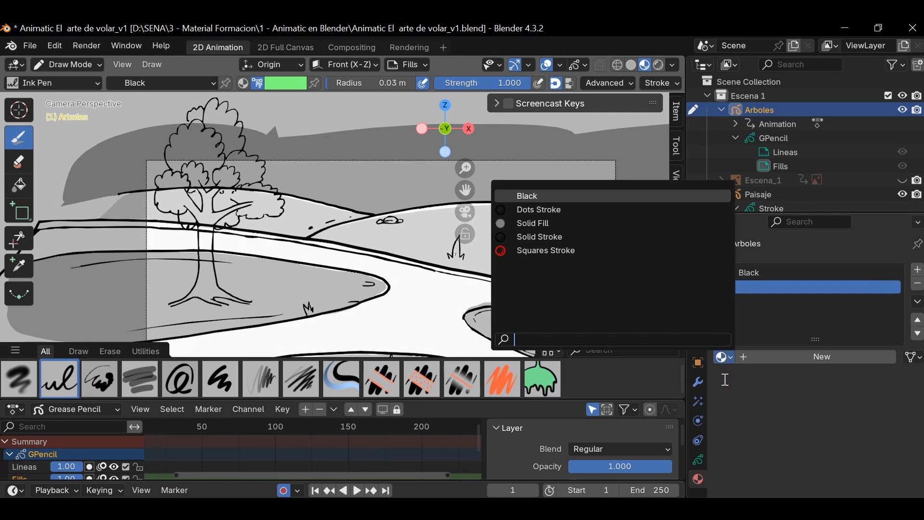
click(549, 223)
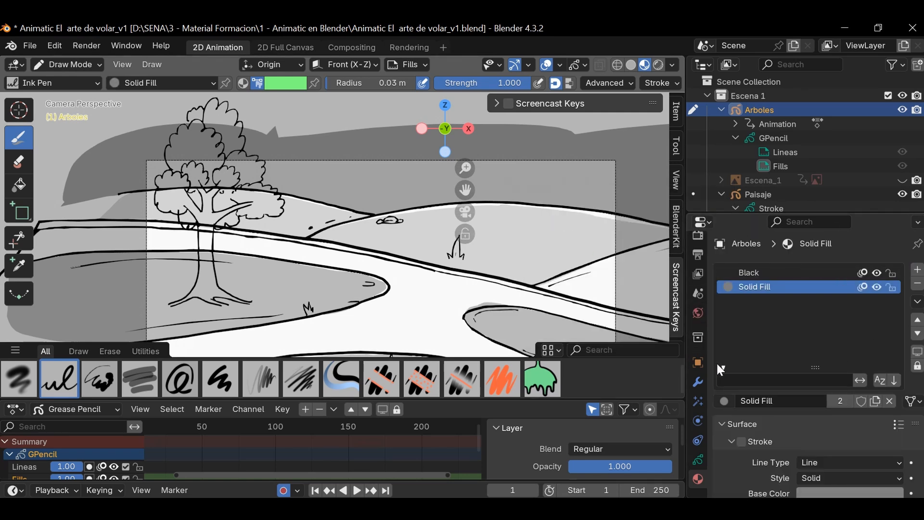
- Rename the Fills layer of Arboles to Relleno and save the file
click(782, 166)
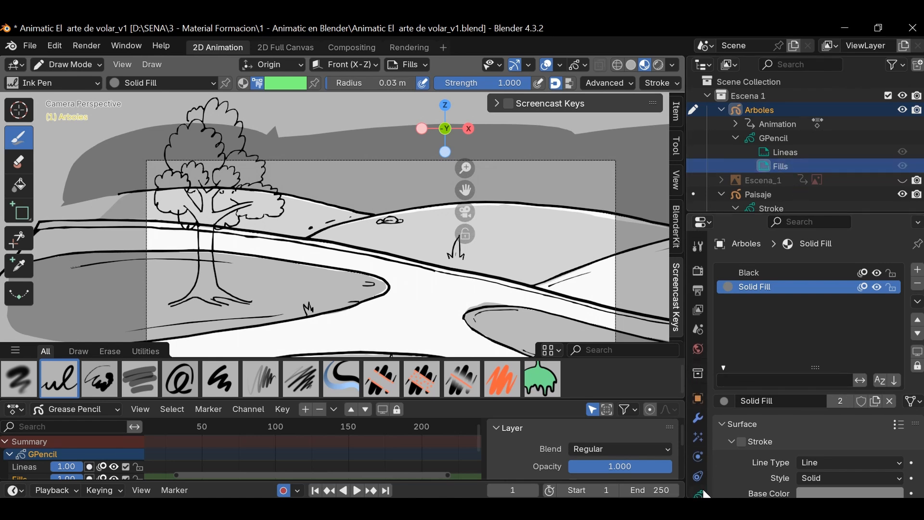
click(699, 494)
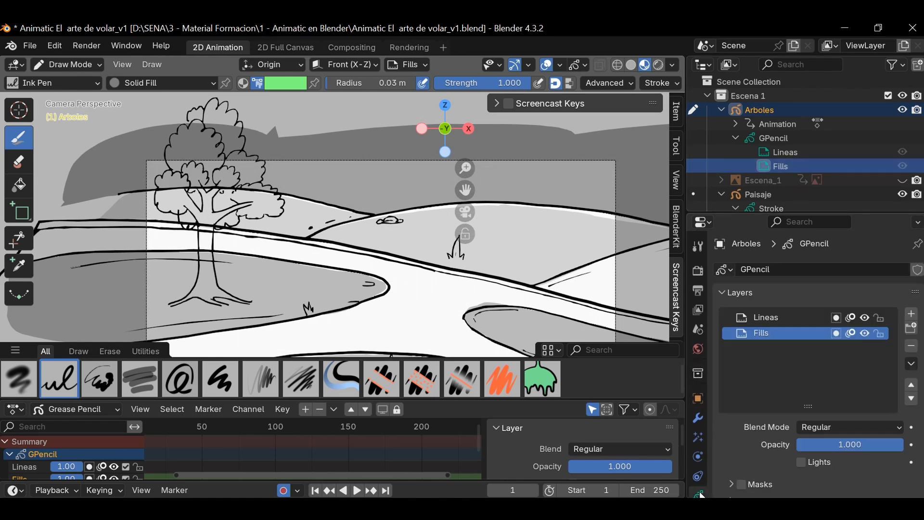
double_click(763, 333)
text(rELLENO)
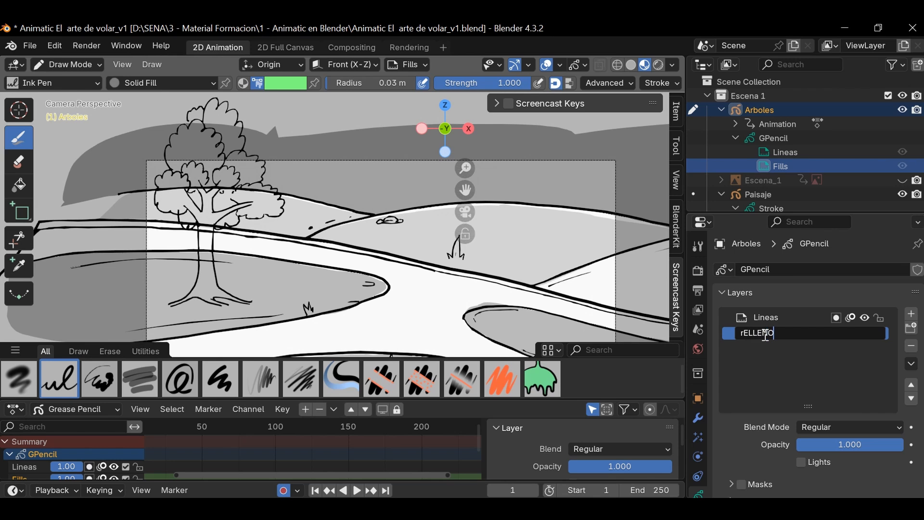
key(Return)
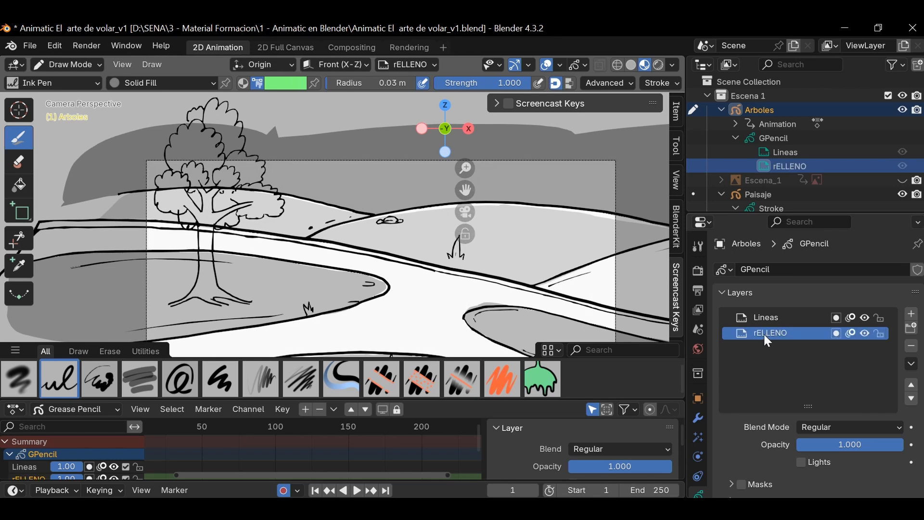
double_click(764, 334)
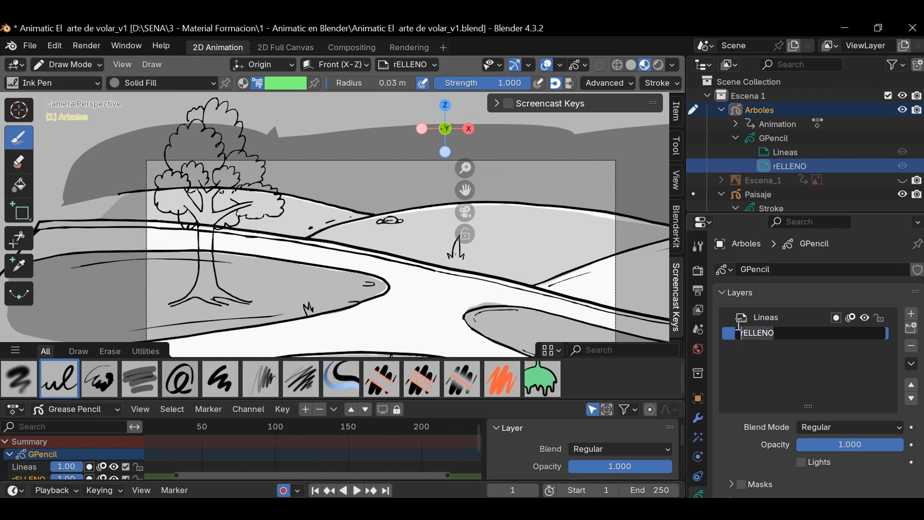
text(Relleno)
key(Return)
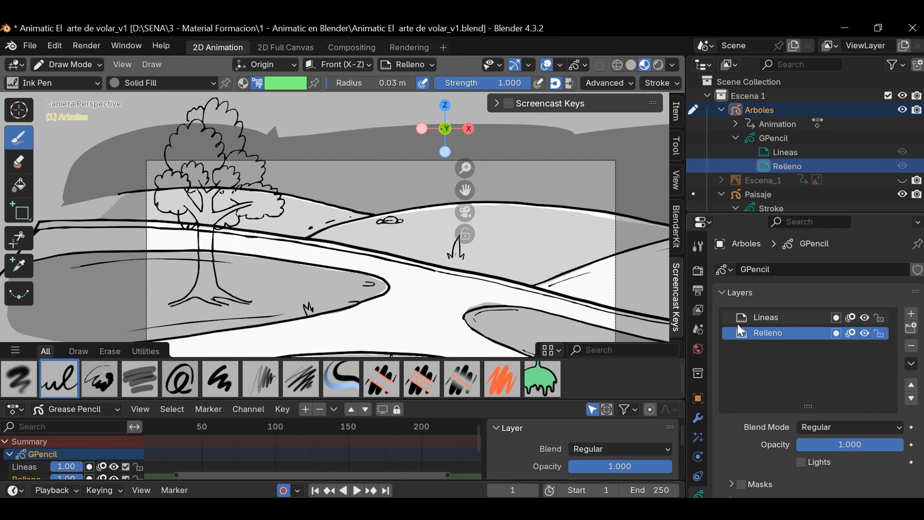
key(ctrl+s)
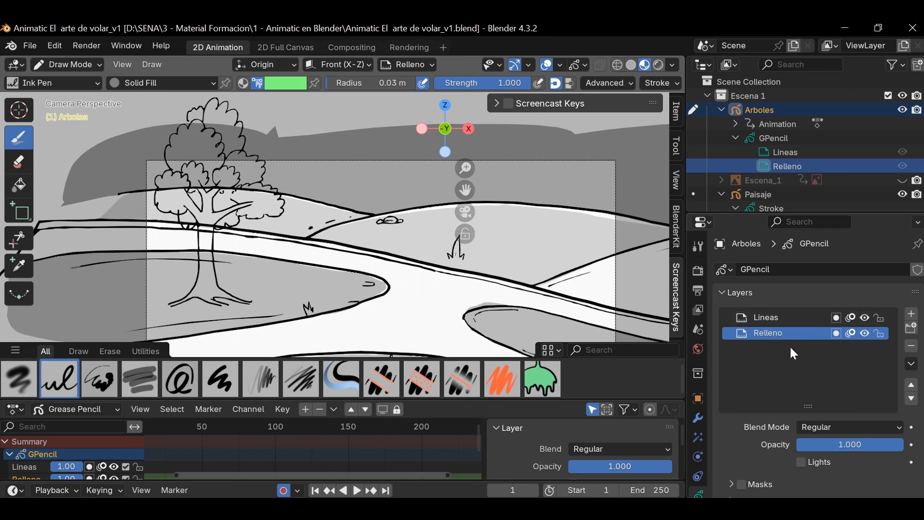
- Make Relleno the active layer of Arboles and confirm Solid Fill as the material of its second slot
click(769, 317)
click(765, 334)
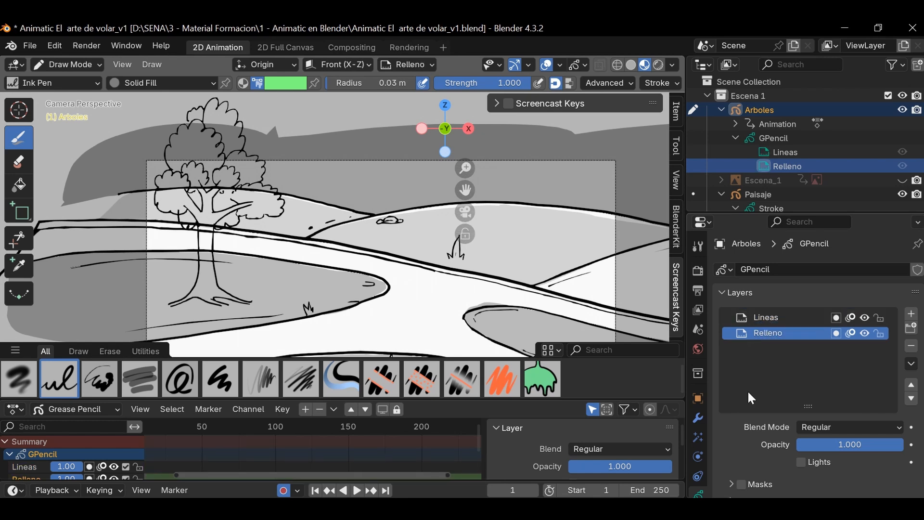
scroll(700, 446, down, 3)
click(699, 455)
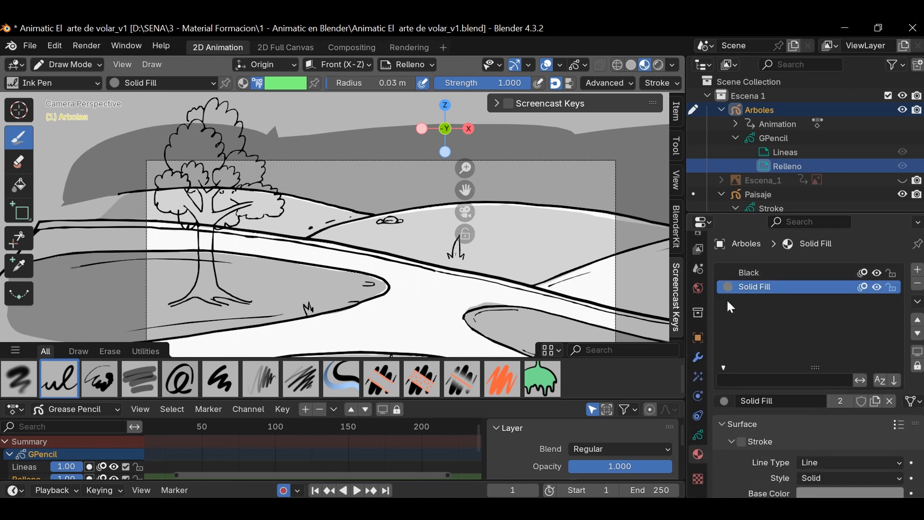
click(723, 401)
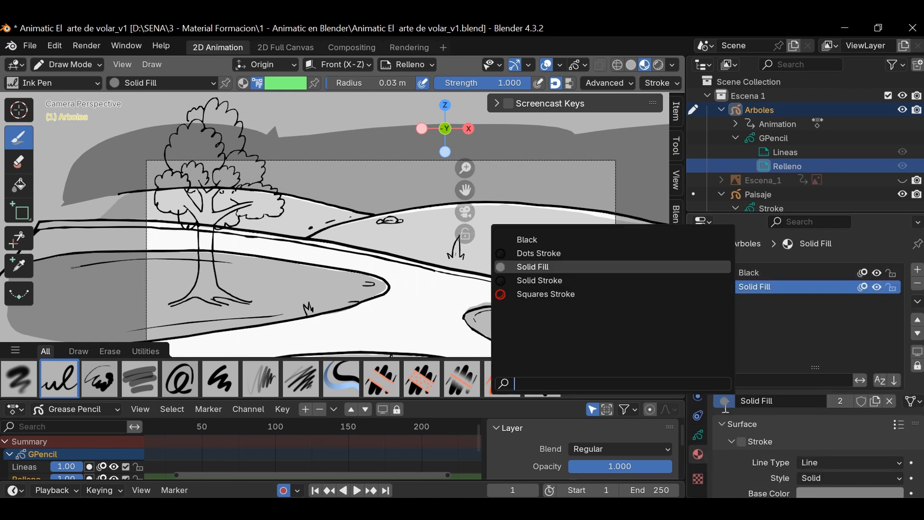
click(549, 267)
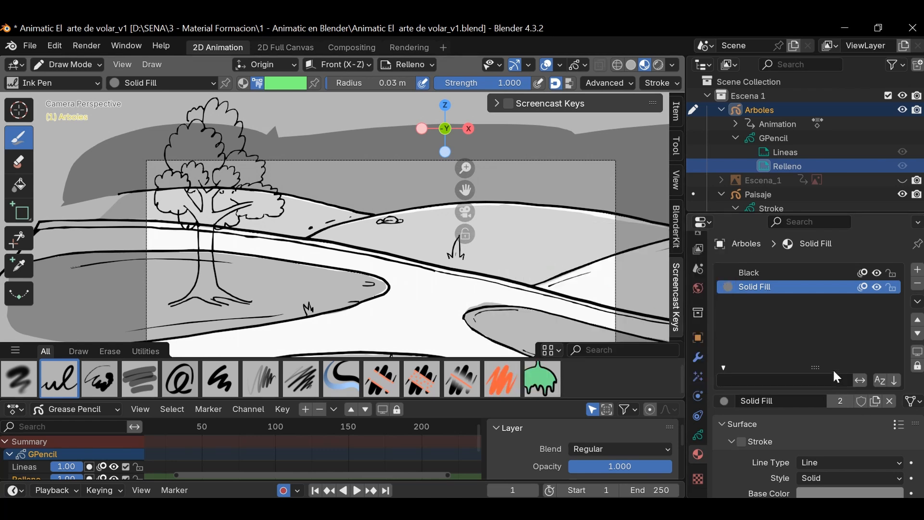
scroll(418, 296, up, 2)
mouse_move(431, 301)
mouse_down()
mouse_move(448, 333)
mouse_move(433, 297)
mouse_up()
key(ctrl+z)
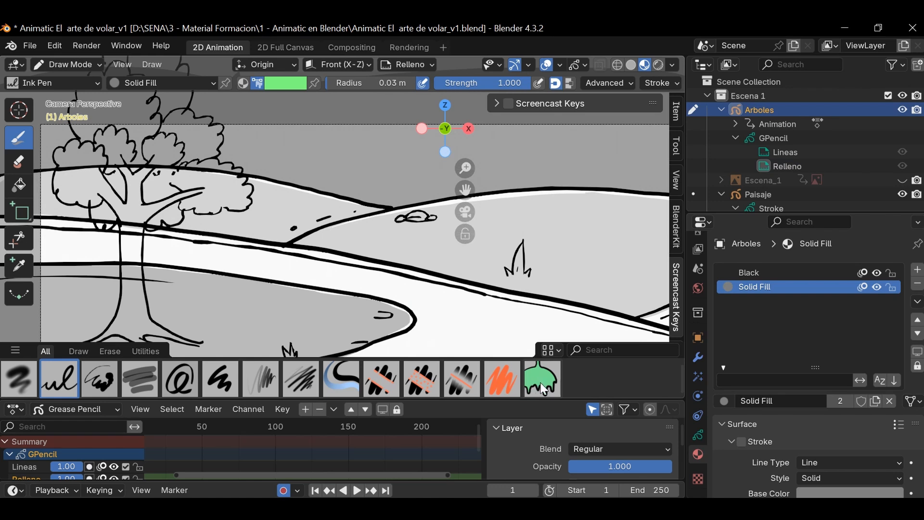
- Pick a medium grey from the palette as the drawing colour and try a fill stroke on the trunk
click(285, 85)
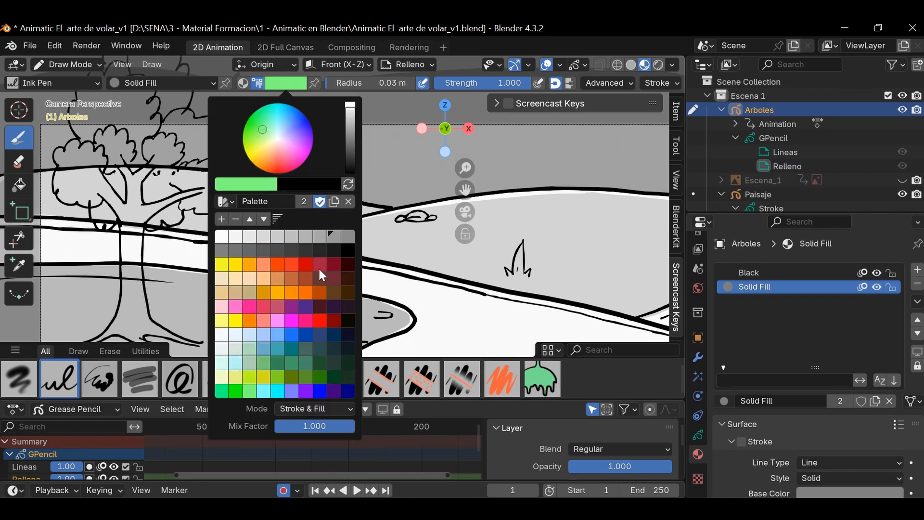
click(320, 236)
scroll(117, 274, up, 4)
shift+middle_drag(117, 274, 294, 271)
mouse_move(181, 263)
mouse_down()
mouse_move(188, 291)
mouse_move(169, 257)
mouse_up()
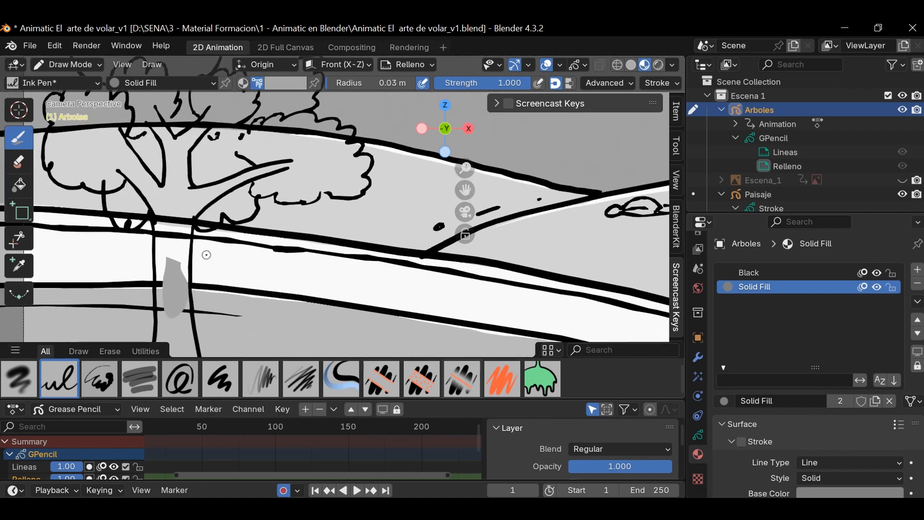
key(ctrl+z)
- Fill the tree's right foliage cluster and nearby branches with the medium grey
scroll(336, 287, up, 2)
shift+middle_drag(336, 288, 357, 201)
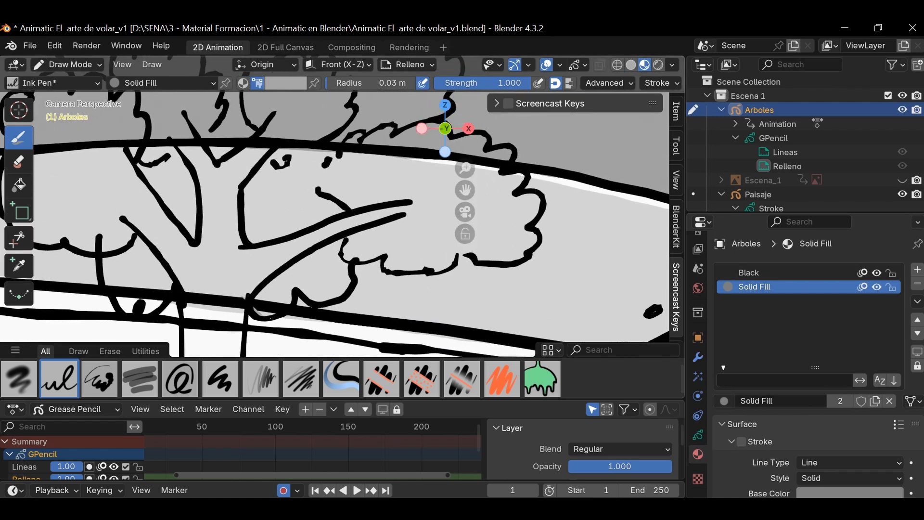
mouse_move(309, 296)
mouse_down()
mouse_move(343, 301)
mouse_move(348, 260)
mouse_move(381, 270)
mouse_move(528, 238)
mouse_move(534, 204)
mouse_move(517, 171)
mouse_move(407, 149)
mouse_move(264, 145)
mouse_move(185, 269)
mouse_move(226, 295)
mouse_up()
scroll(489, 240, down, 3)
shift+middle_drag(491, 223, 487, 305)
mouse_move(435, 293)
ctrl+middle_down()
mouse_move(480, 256)
mouse_move(471, 287)
mouse_move(462, 252)
mouse_move(438, 237)
ctrl+middle_up()
- Switch the drawing colour to a darker grey from the palette and fill the tree's right foliage cluster over again
click(285, 87)
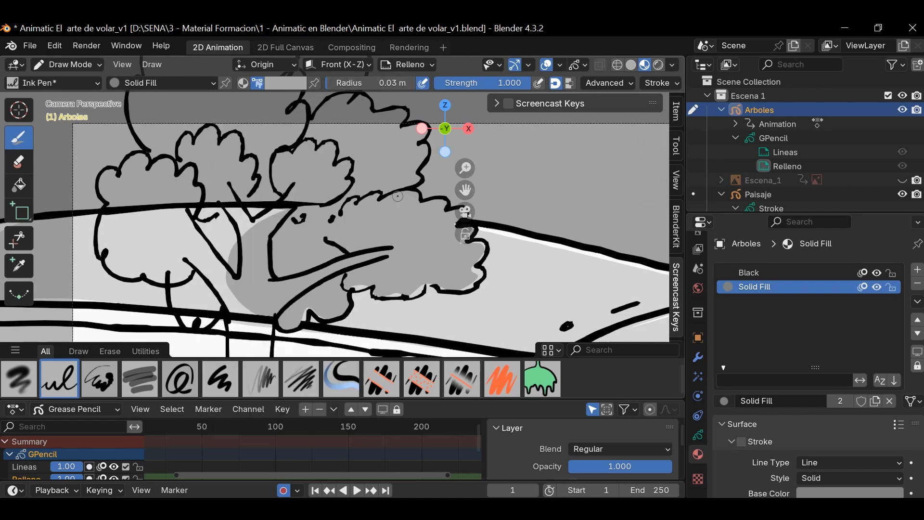
click(284, 84)
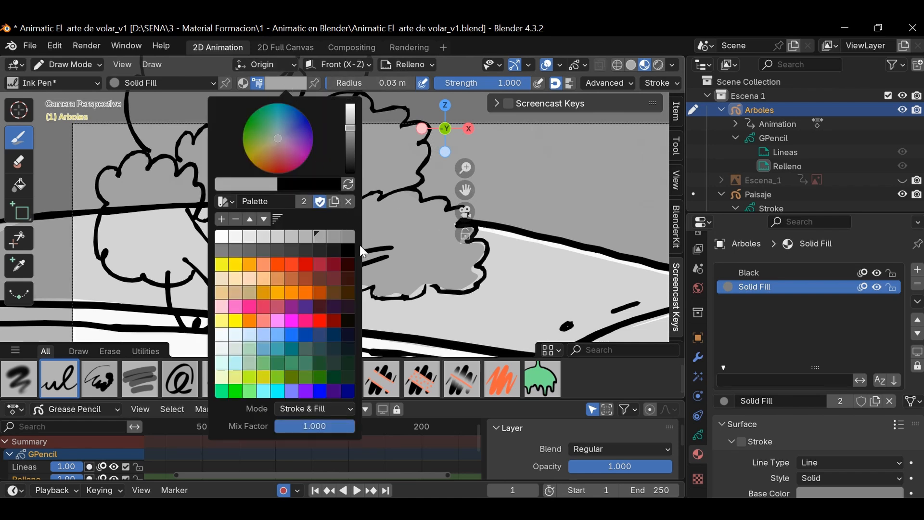
click(239, 251)
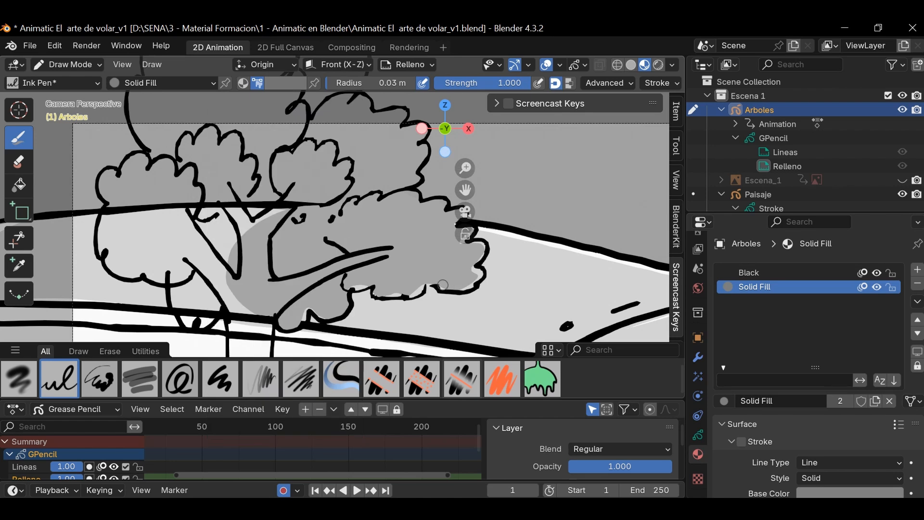
scroll(354, 291, up, 3)
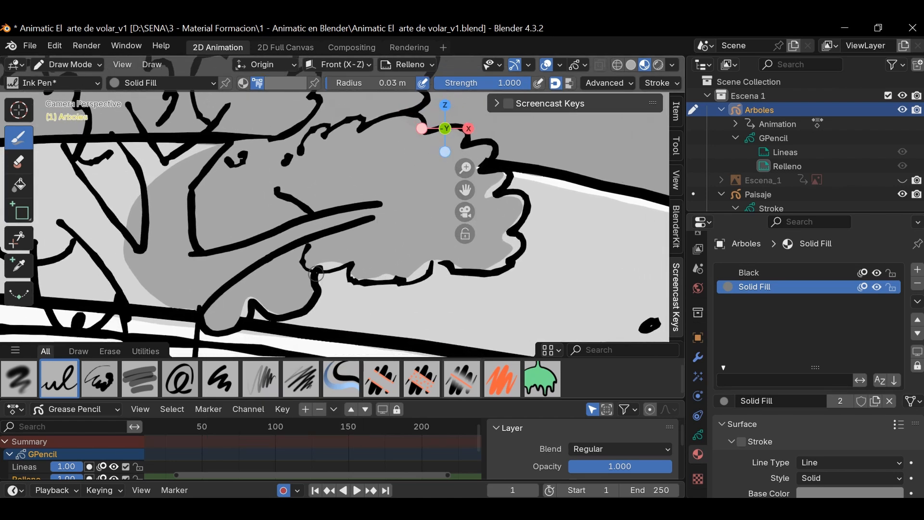
mouse_move(337, 277)
mouse_down()
mouse_move(380, 286)
mouse_move(395, 267)
mouse_move(509, 258)
mouse_move(520, 195)
mouse_move(484, 146)
mouse_move(298, 125)
mouse_move(217, 226)
mouse_move(308, 263)
mouse_up()
shift+middle_drag(448, 262, 568, 223)
ctrl+middle_drag(371, 322, 372, 278)
mouse_move(306, 280)
mouse_down()
mouse_move(352, 319)
mouse_move(385, 289)
mouse_move(438, 285)
mouse_move(475, 223)
mouse_move(242, 159)
mouse_move(301, 285)
mouse_up()
- Fill the foliage lobe above the right cluster with dark grey, following its scalloped outline
shift+middle_drag(487, 171, 423, 314)
mouse_move(255, 264)
mouse_down()
mouse_move(217, 140)
mouse_move(207, 340)
mouse_up()
shift+middle_drag(461, 212, 348, 341)
mouse_move(457, 226)
mouse_down()
mouse_move(470, 174)
mouse_move(457, 126)
mouse_move(421, 123)
mouse_up()
shift+middle_drag(430, 132, 405, 246)
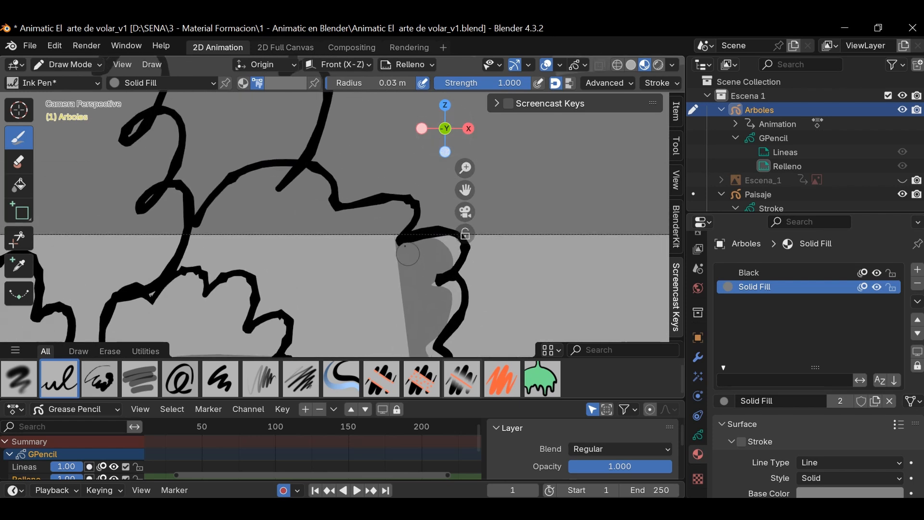
mouse_move(394, 205)
mouse_down()
mouse_move(303, 181)
mouse_move(240, 345)
mouse_move(395, 286)
mouse_up()
shift+middle_drag(468, 305, 450, 269)
drag(434, 280, 404, 194)
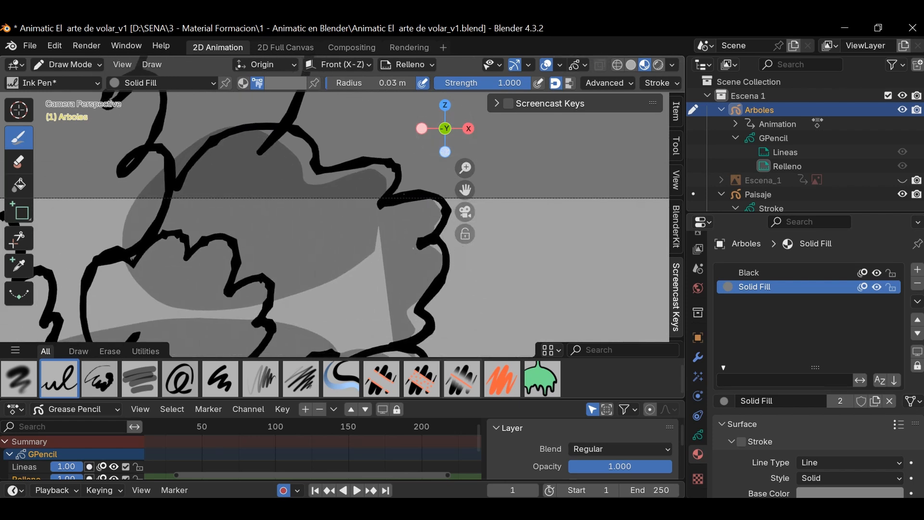
mouse_move(381, 163)
mouse_down()
mouse_move(318, 172)
mouse_move(277, 133)
mouse_move(151, 265)
mouse_up()
mouse_move(151, 265)
ctrl+middle_down()
mouse_move(292, 345)
mouse_move(260, 382)
ctrl+middle_up()
shift+middle_drag(391, 309, 442, 174)
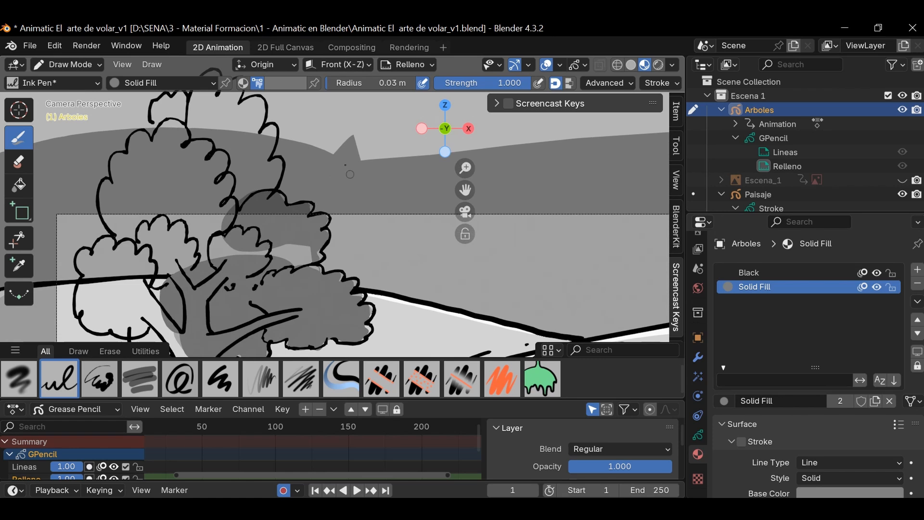
ctrl+middle_drag(375, 221, 332, 272)
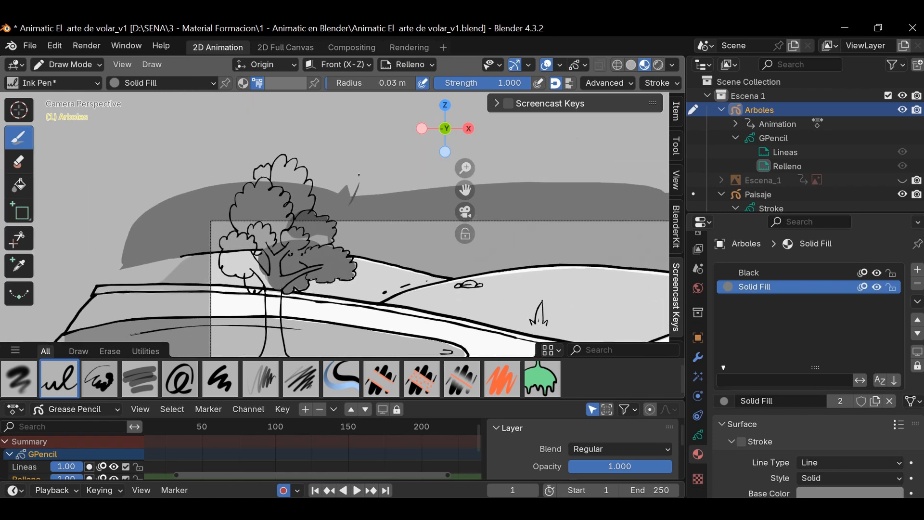
drag(359, 175, 343, 222)
ctrl+middle_drag(383, 230, 301, 224)
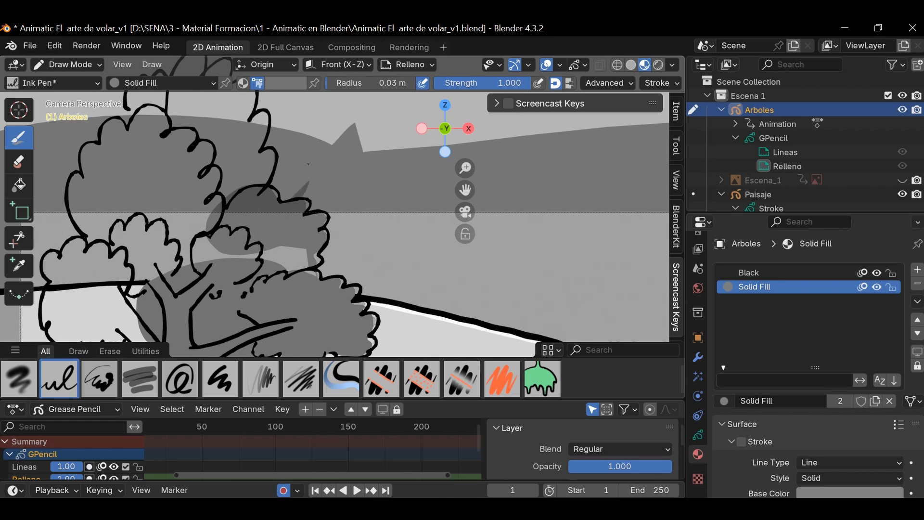
mouse_move(309, 163)
mouse_down()
mouse_move(227, 245)
mouse_move(312, 202)
mouse_up()
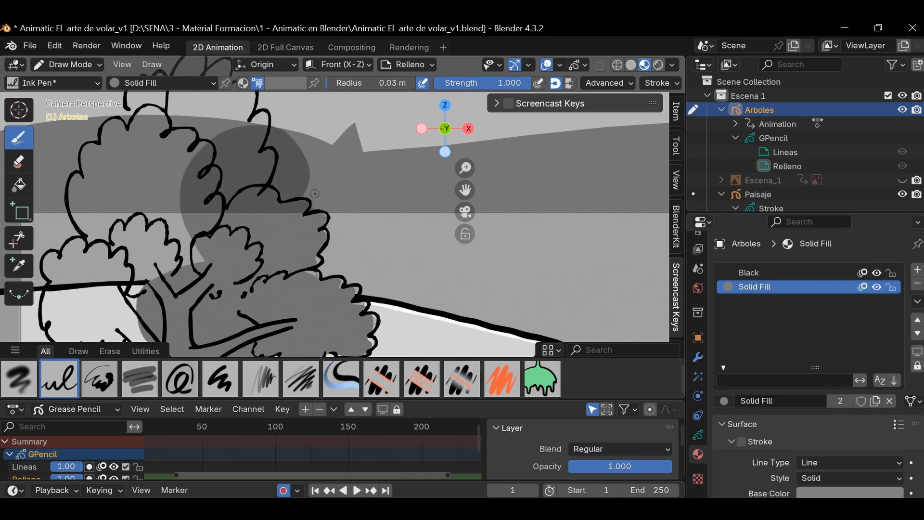
key(ctrl+z)
- Fill the right and middle part of the tree's upper crown with dark grey
ctrl+middle_drag(400, 217, 335, 269)
shift+middle_drag(390, 255, 455, 285)
ctrl+middle_drag(455, 285, 402, 240)
shift+middle_drag(402, 240, 325, 282)
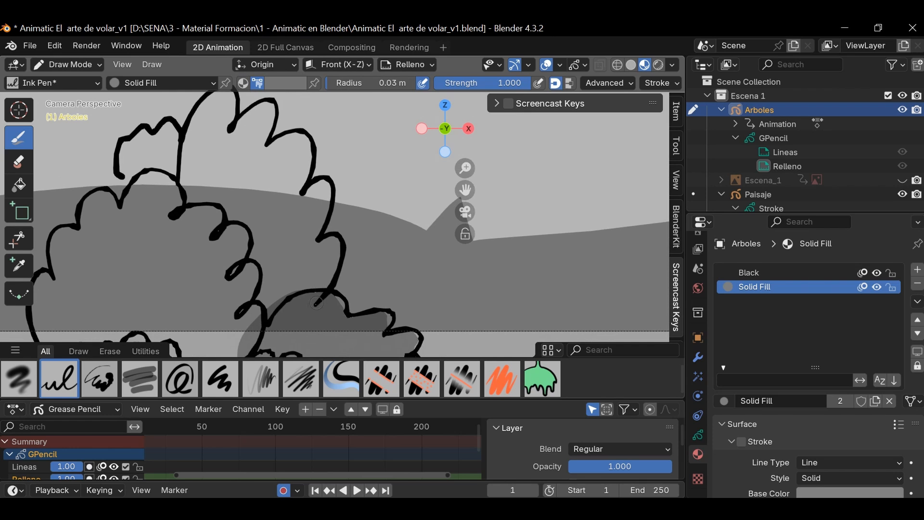
mouse_move(334, 265)
mouse_down()
mouse_move(316, 243)
mouse_move(143, 211)
mouse_move(144, 340)
mouse_up()
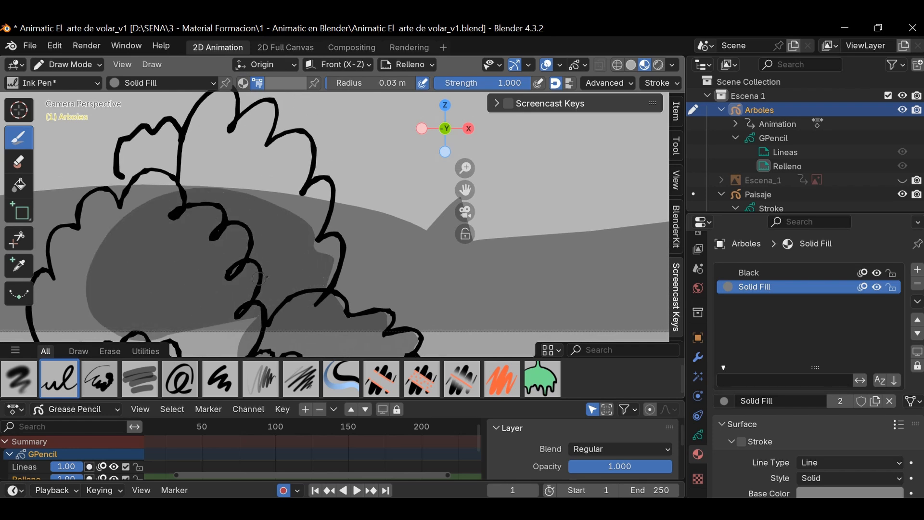
- Fill the gaps between the upper crown and the lower foliage around the central branches
shift+middle_drag(281, 306, 306, 230)
shift+middle_drag(386, 333, 375, 227)
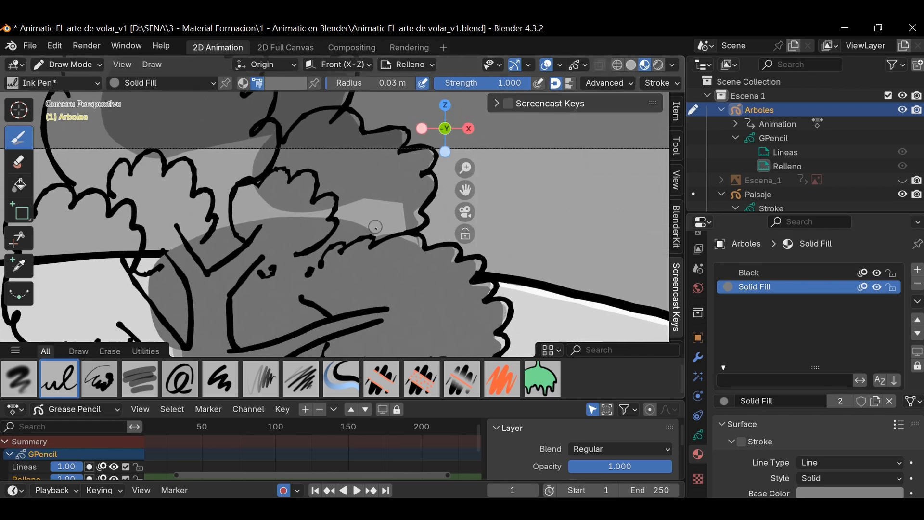
mouse_move(381, 231)
mouse_down()
mouse_move(289, 159)
mouse_move(111, 250)
mouse_move(386, 278)
mouse_up()
mouse_move(397, 213)
shift+middle_down()
mouse_move(370, 249)
mouse_move(446, 257)
shift+middle_up()
- Fill the tree's left foliage cluster with dark grey up to its outline and lower edge
scroll(301, 276, up, 5)
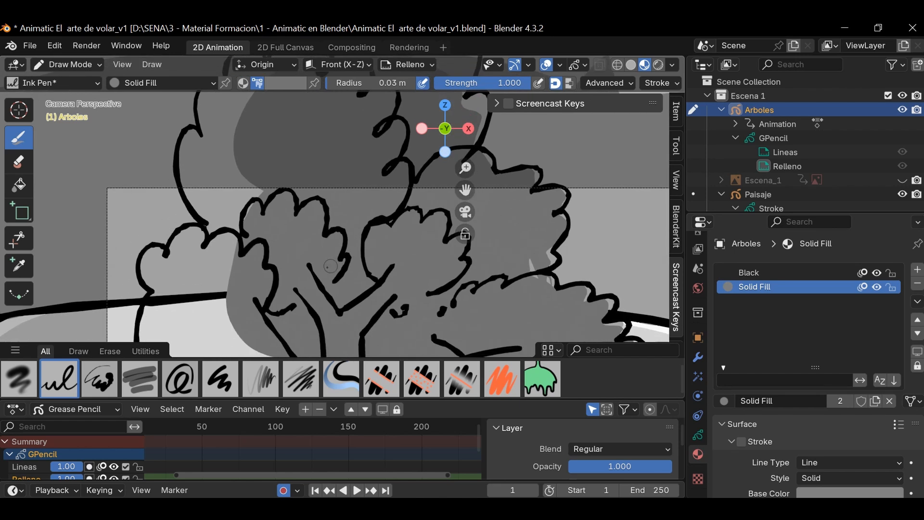
mouse_move(135, 253)
mouse_down()
mouse_move(110, 186)
mouse_move(219, 104)
mouse_move(198, 304)
mouse_move(155, 342)
mouse_move(158, 289)
mouse_up()
shift+middle_drag(253, 282, 355, 139)
mouse_move(213, 156)
mouse_down()
mouse_move(144, 236)
mouse_move(157, 336)
mouse_move(307, 201)
mouse_up()
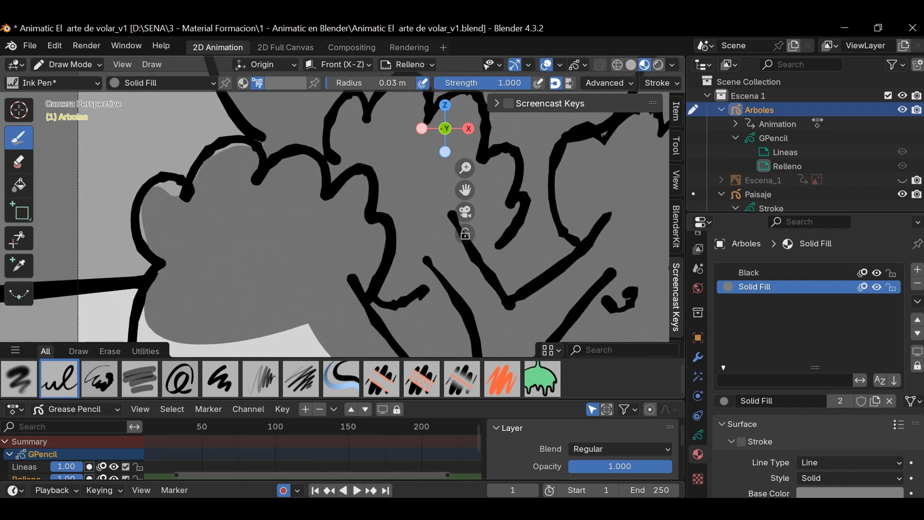
mouse_move(279, 337)
shift+middle_down()
mouse_move(325, 169)
mouse_move(293, 193)
shift+middle_up()
mouse_move(167, 161)
mouse_down()
mouse_move(163, 259)
mouse_move(302, 301)
mouse_move(371, 279)
mouse_move(392, 287)
mouse_move(234, 199)
mouse_up()
- Fill the small foliage lobe hanging to the left of the trunk with dark grey
mouse_move(453, 250)
shift+middle_down()
mouse_move(490, 251)
mouse_move(260, 113)
mouse_move(220, 129)
shift+middle_up()
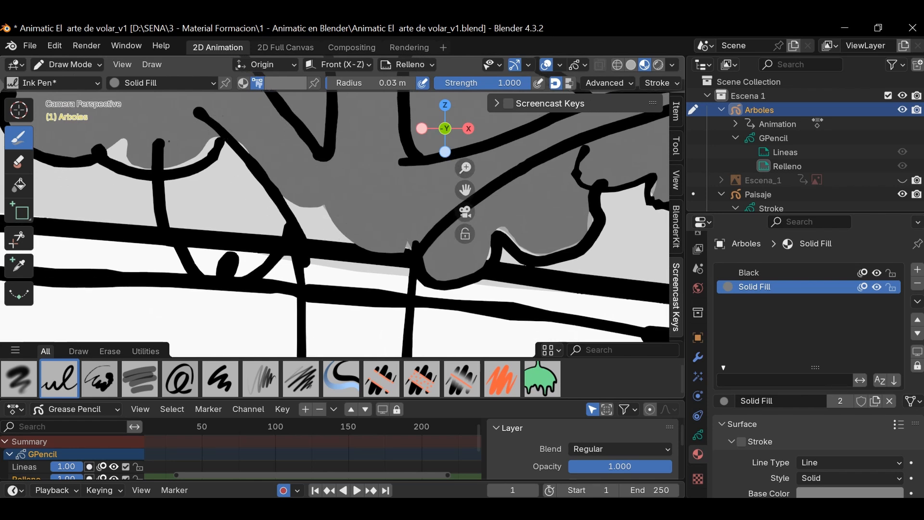
mouse_move(183, 159)
mouse_down()
mouse_move(207, 150)
mouse_move(226, 159)
mouse_move(244, 146)
mouse_up()
shift+middle_drag(373, 196, 317, 142)
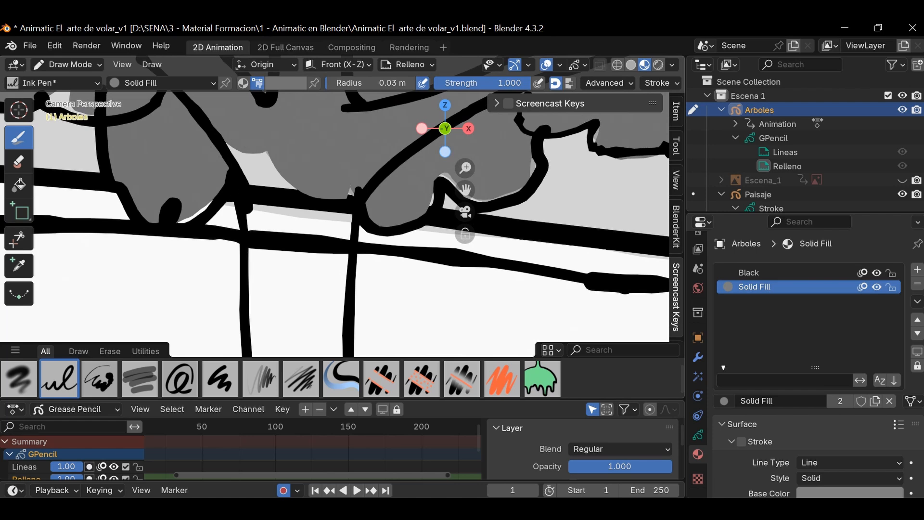
- Fill the upper trunk with dark grey from the branches down past the road lines
mouse_move(258, 324)
mouse_down()
mouse_move(308, 251)
mouse_move(260, 193)
mouse_move(353, 182)
mouse_up()
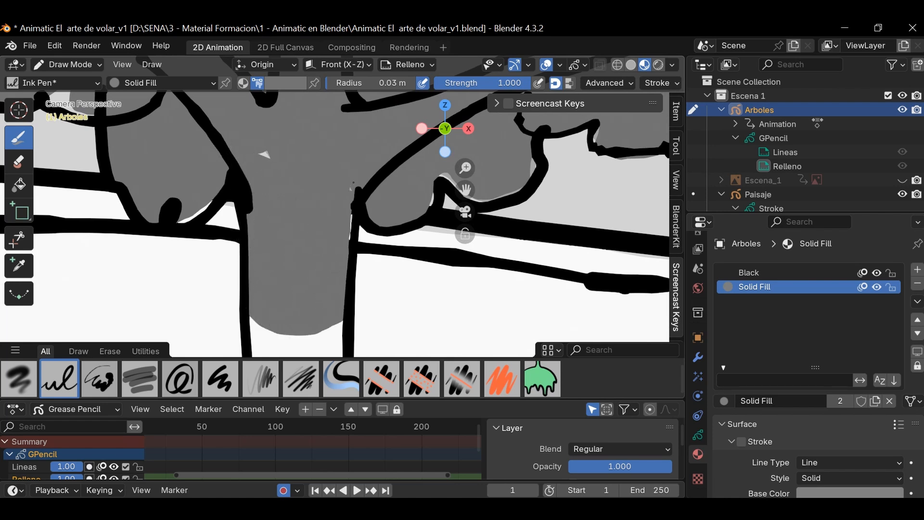
shift+middle_drag(258, 129, 216, 177)
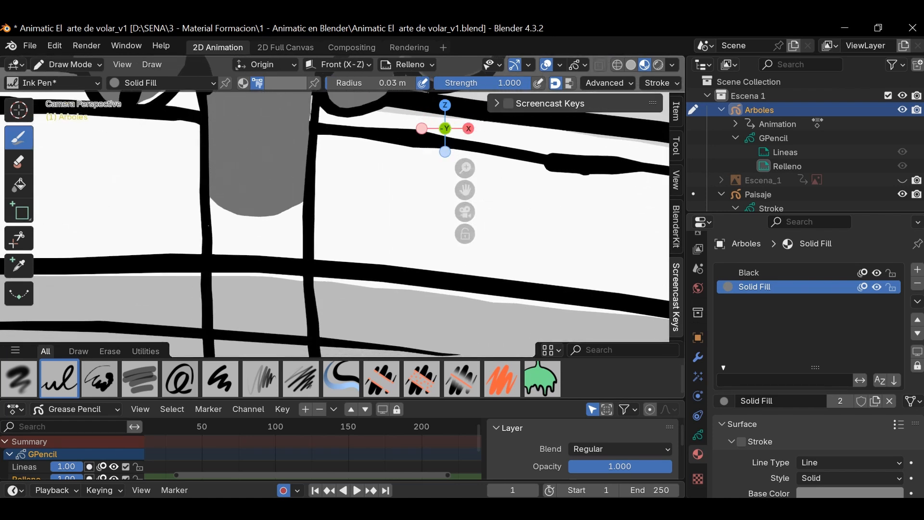
mouse_move(214, 356)
mouse_down()
mouse_move(260, 202)
mouse_move(304, 214)
mouse_move(289, 217)
mouse_move(291, 175)
mouse_up()
shift+middle_drag(290, 175, 289, 186)
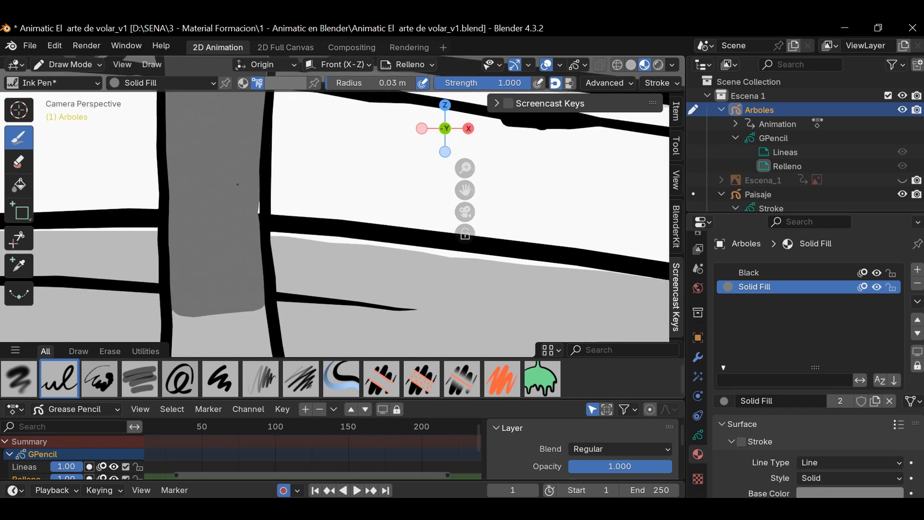
- Fill the lower trunk and the spreading roots with the same dark grey
scroll(238, 185, down, 12)
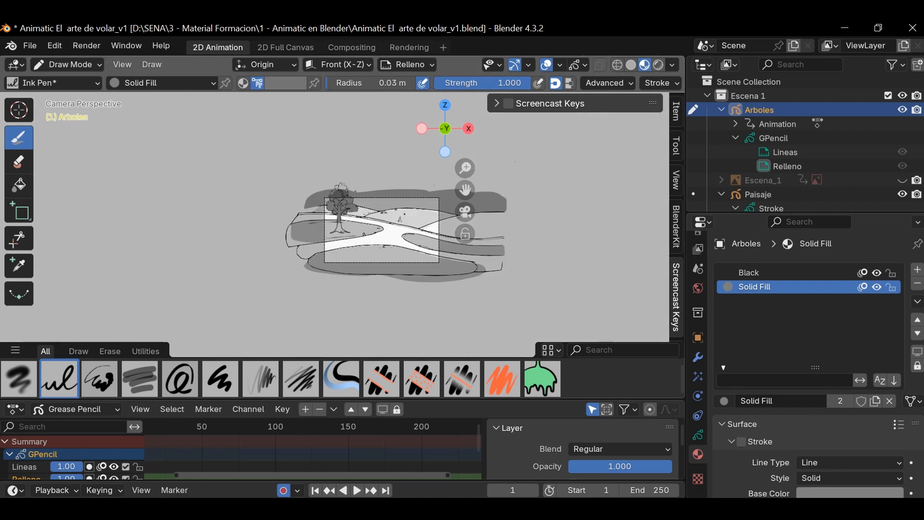
scroll(369, 252, up, 12)
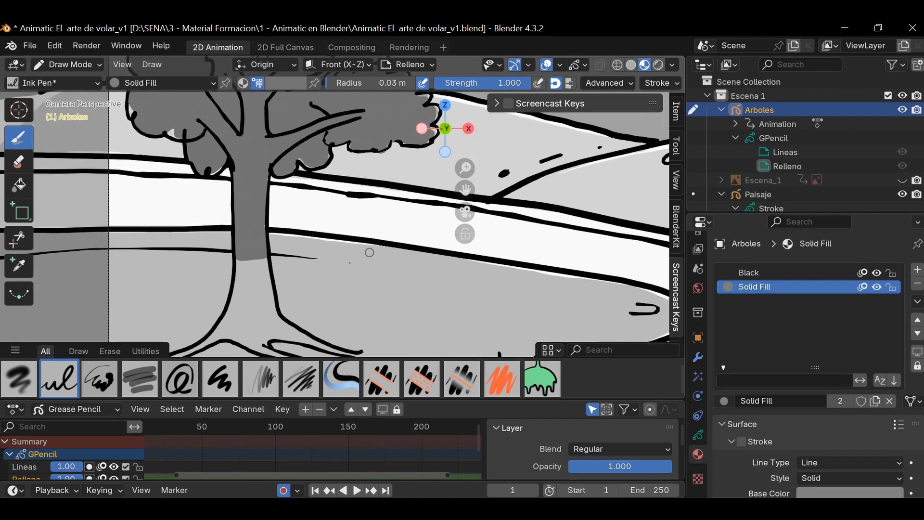
shift+middle_drag(337, 270, 418, 208)
scroll(349, 235, up, 3)
shift+middle_drag(327, 247, 349, 205)
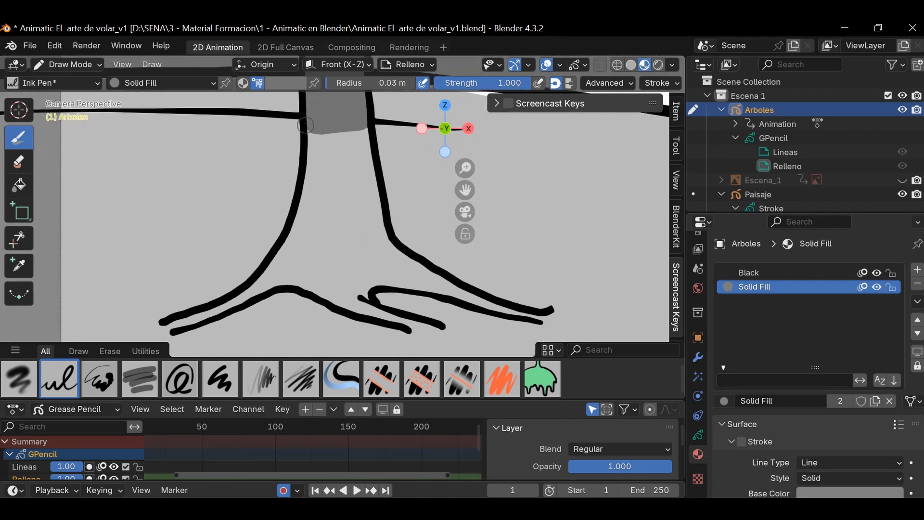
mouse_move(298, 140)
mouse_down()
mouse_move(279, 236)
mouse_move(241, 283)
mouse_move(166, 327)
mouse_move(265, 301)
mouse_move(436, 340)
mouse_move(469, 301)
mouse_move(377, 202)
mouse_move(358, 115)
mouse_up()
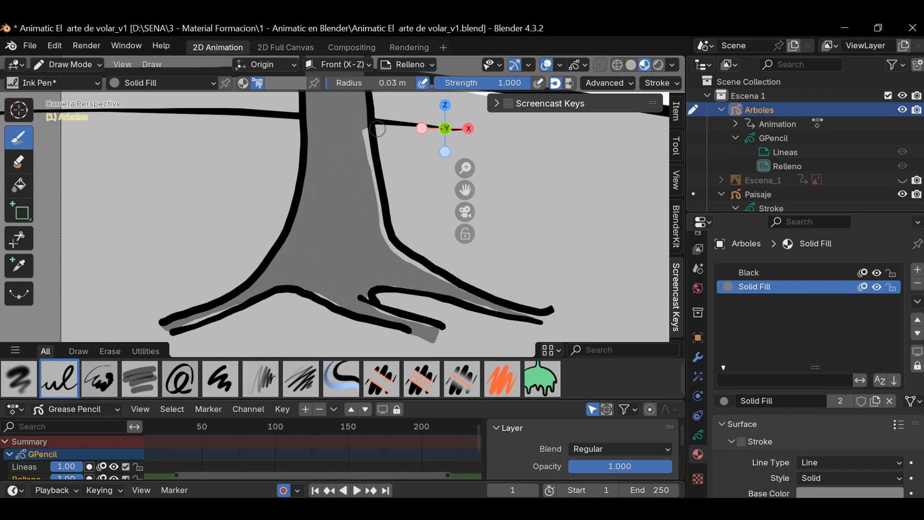
- Patch the unfilled slivers along the right edge of the lower trunk with dark grey
scroll(404, 218, up, 3)
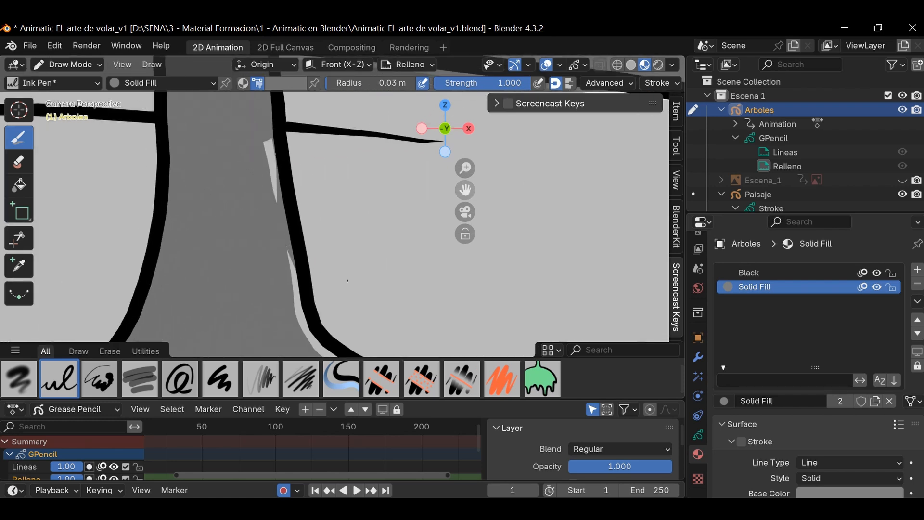
drag(268, 206, 240, 148)
mouse_move(303, 297)
shift+middle_down()
mouse_move(297, 261)
mouse_move(250, 200)
shift+middle_up()
mouse_move(245, 249)
mouse_down()
mouse_move(337, 309)
mouse_move(206, 269)
mouse_up()
scroll(283, 197, down, 8)
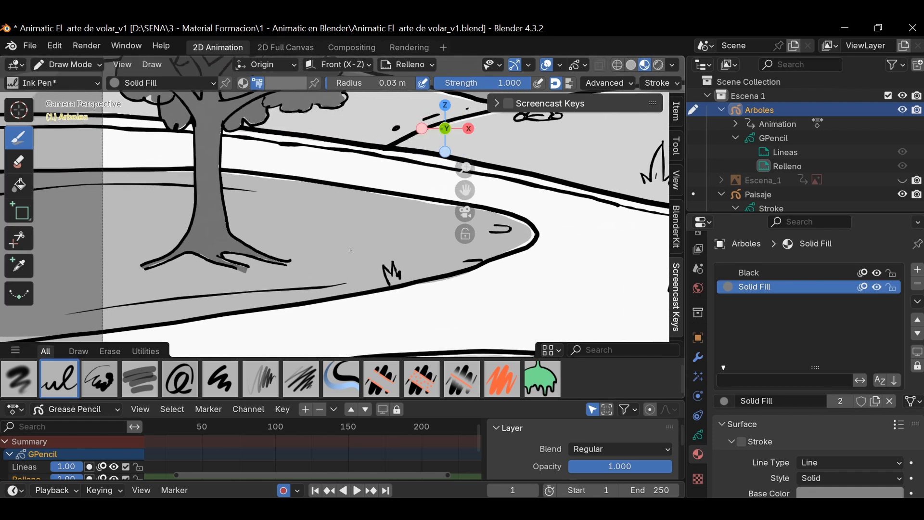
shift+middle_drag(381, 238, 415, 269)
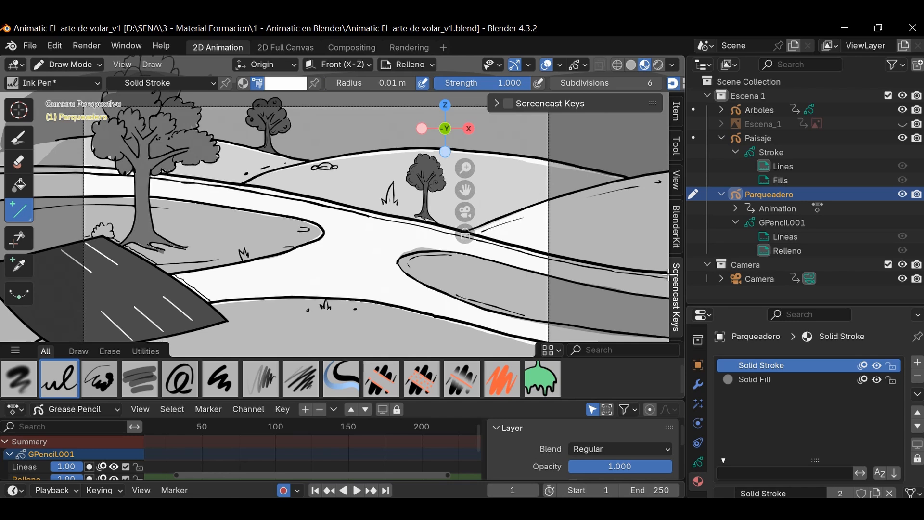
- Review the parking lot, the road lines and the grey-filled trees, both close up and in the whole camera frame
scroll(457, 248, up, 2)
shift+middle_drag(366, 228, 418, 186)
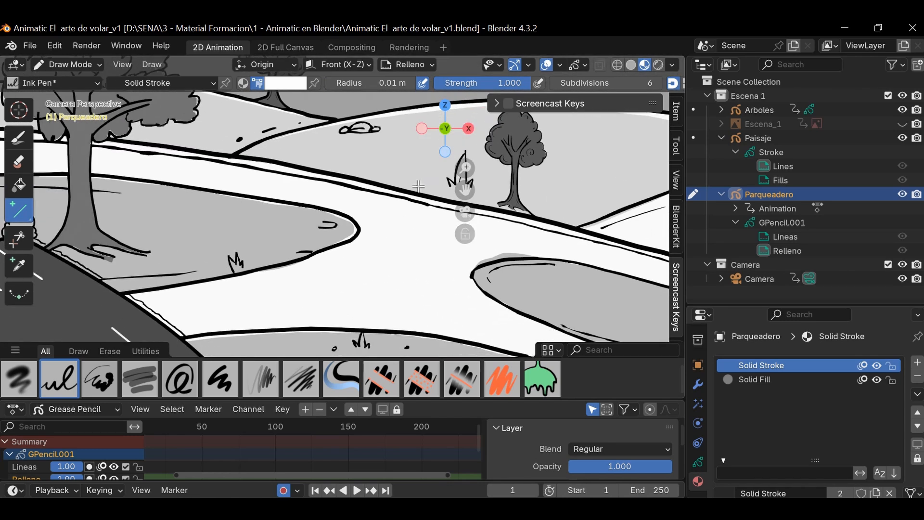
shift+middle_drag(236, 291, 440, 205)
scroll(359, 263, up, 2)
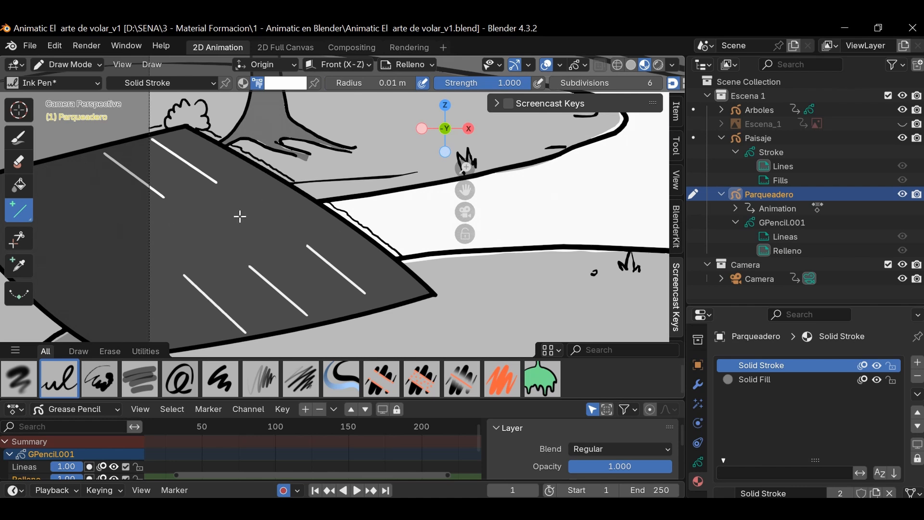
scroll(299, 305, down, 5)
scroll(308, 305, up, 2)
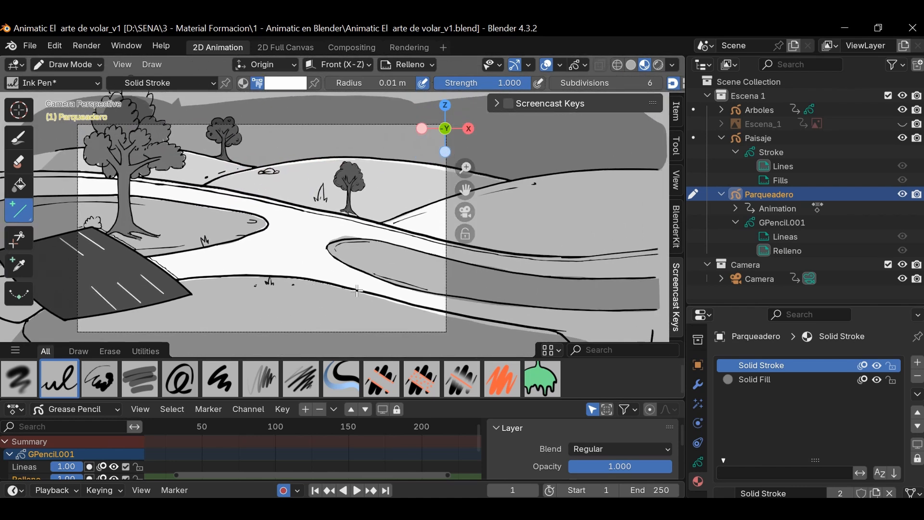
scroll(272, 240, down, 1)
scroll(311, 234, up, 3)
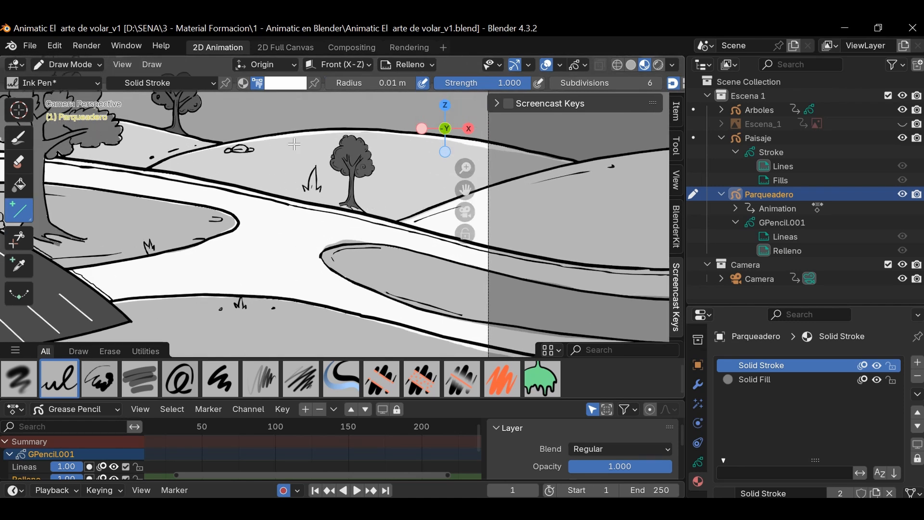
scroll(414, 262, down, 2)
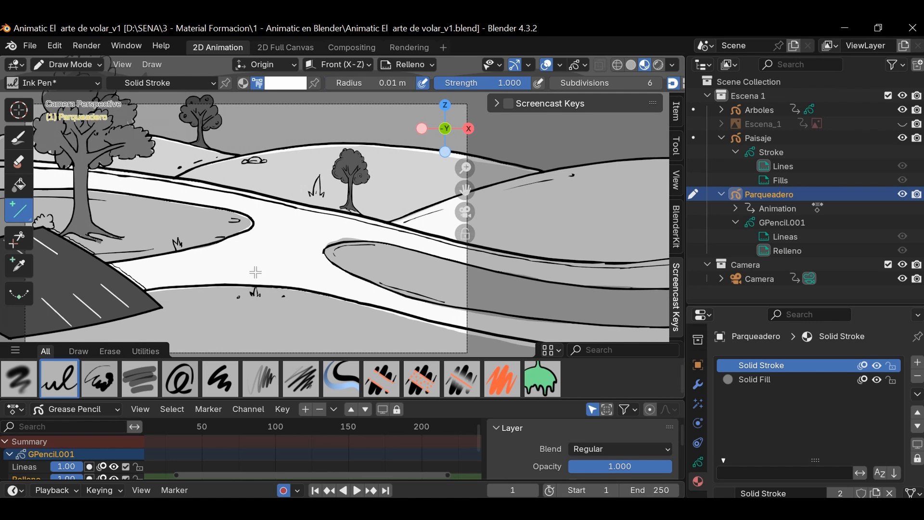
scroll(276, 274, up, 5)
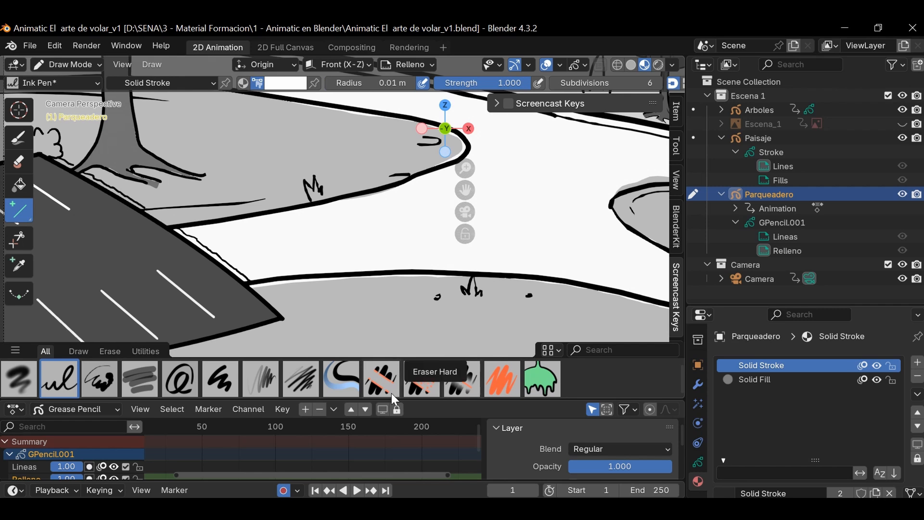
- Switch the shape-drawing tool from Line to Arc
click(28, 214)
click(24, 213)
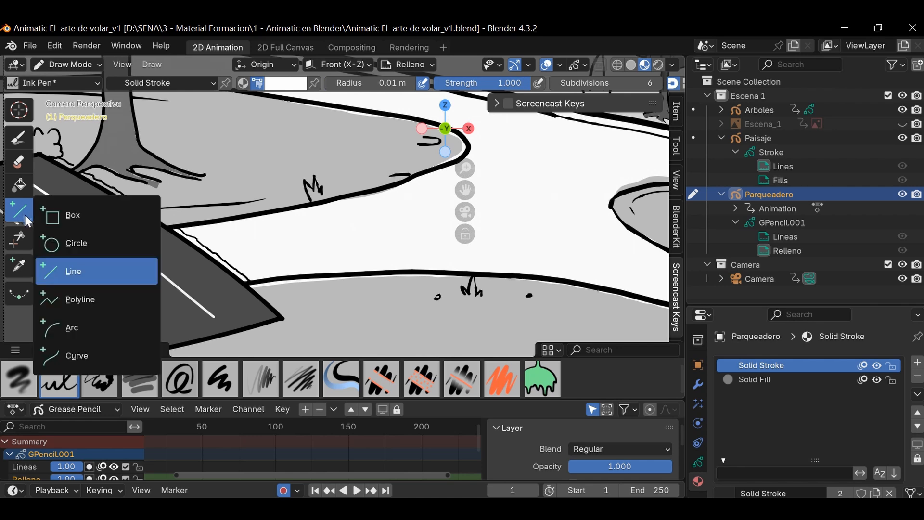
click(24, 217)
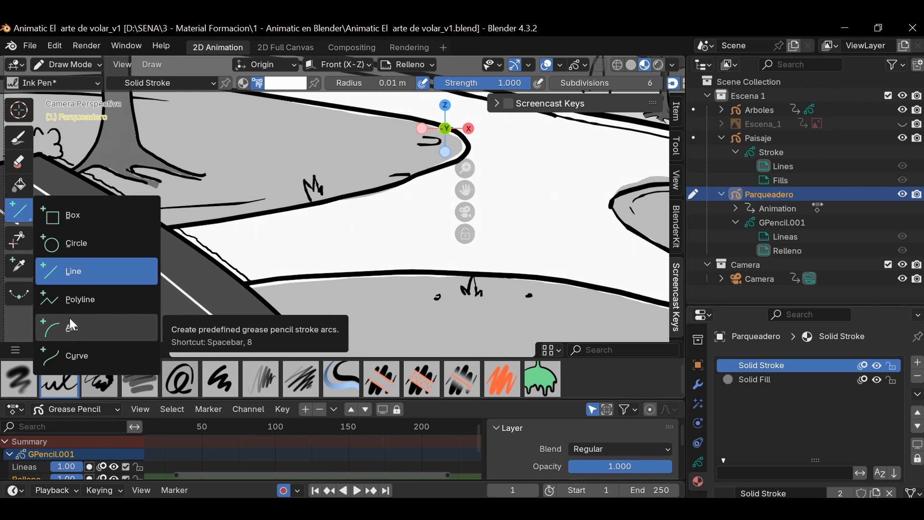
click(28, 222)
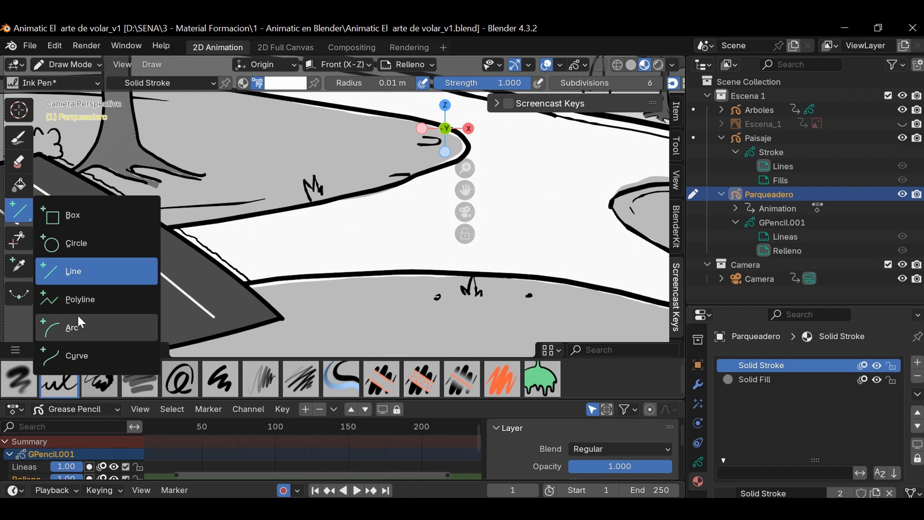
click(78, 328)
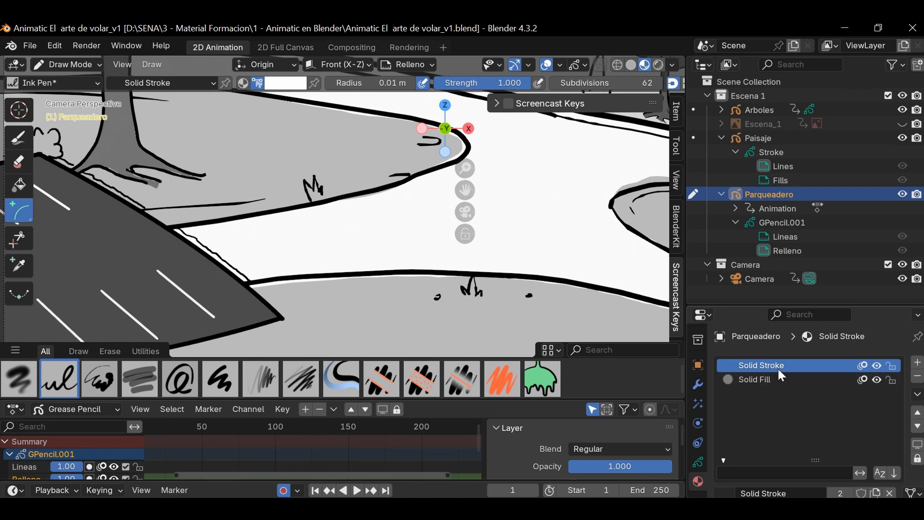
- Select the Lines layer of Paisaje in the outliner and set the stroke colour to black from the palette
click(790, 166)
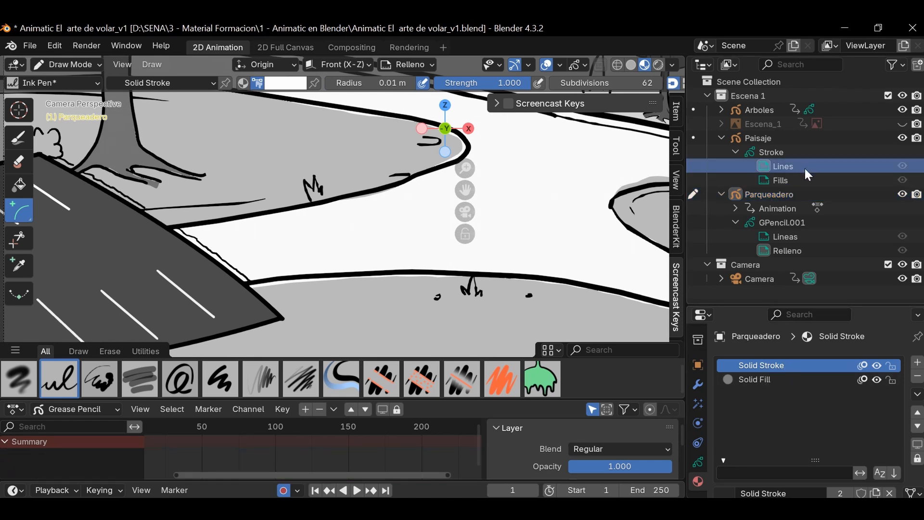
ctrl+middle_drag(570, 236, 427, 240)
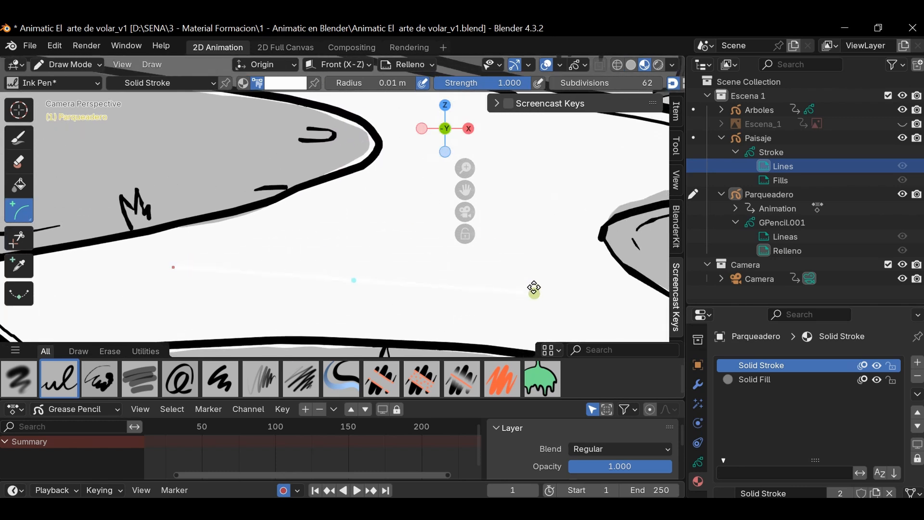
click(284, 83)
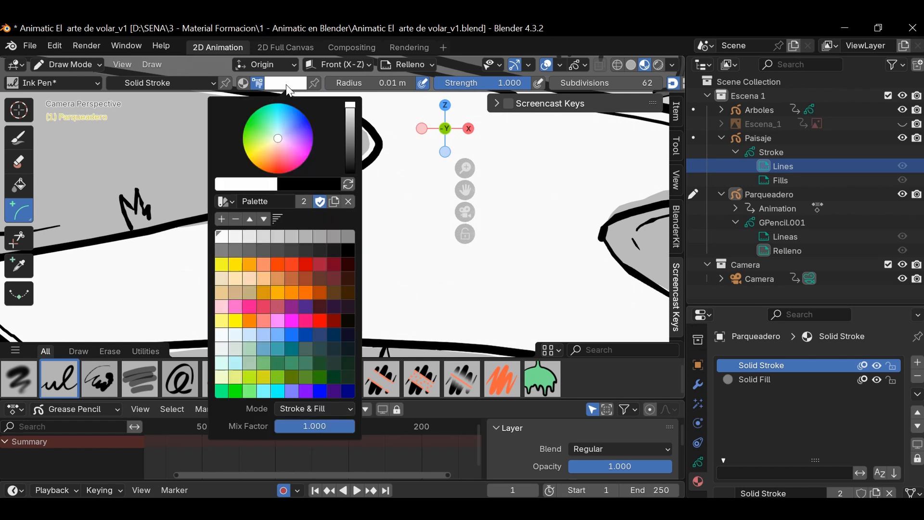
click(349, 251)
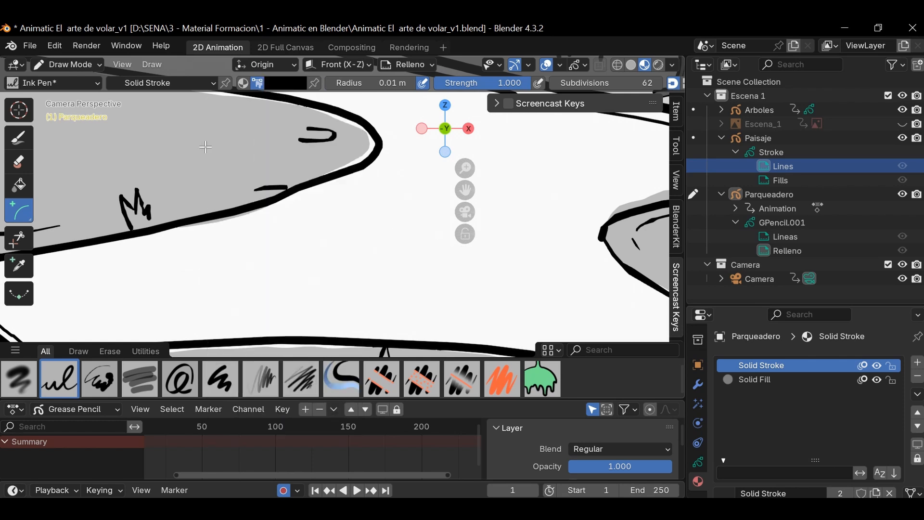
- Try the Arc tool with a bent black arc from the grey island onto the white path, extending it with a second arc
drag(214, 161, 448, 300)
drag(330, 220, 531, 258)
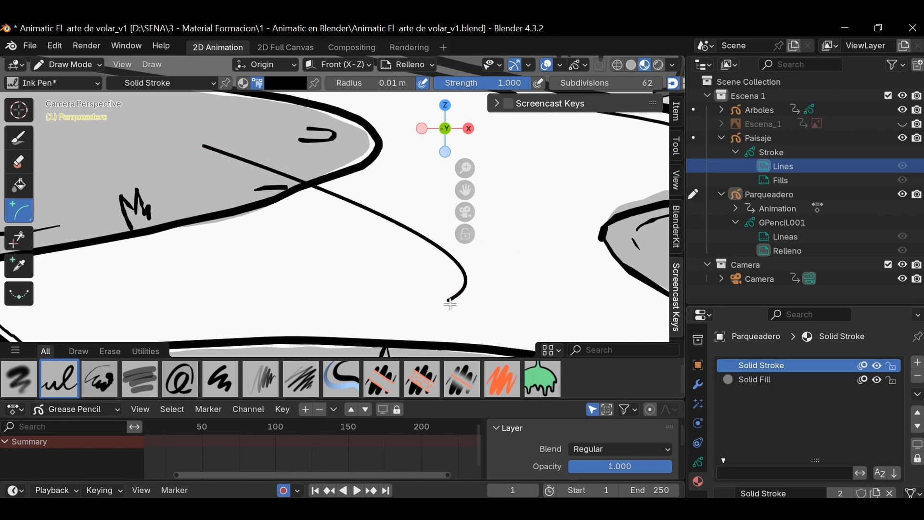
drag(449, 300, 312, 333)
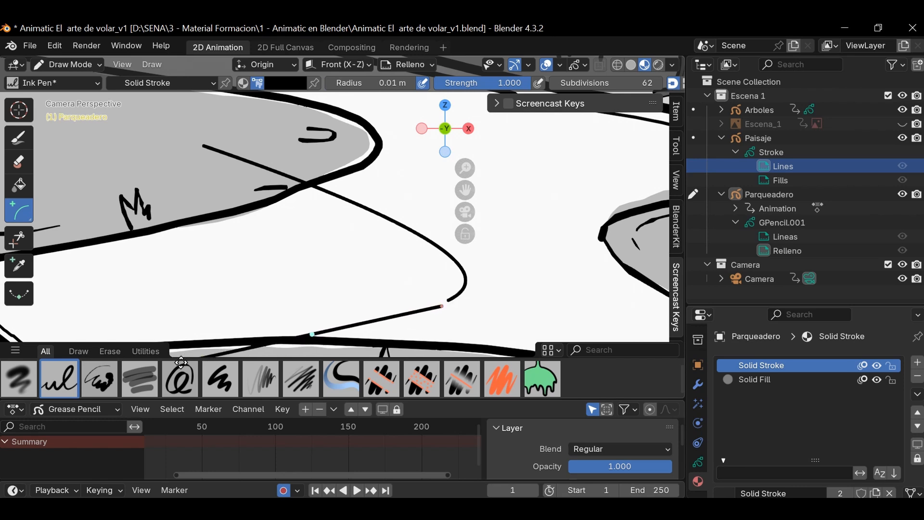
drag(450, 301, 450, 299)
drag(312, 334, 321, 343)
drag(204, 360, 268, 387)
- Reshape the second arc into a smooth continuation along the path's lower edge, confirm it, and remove the trial curve
shift+middle_drag(262, 302, 282, 237)
drag(201, 298, 189, 259)
drag(397, 311, 297, 276)
shift+middle_drag(376, 274, 239, 295)
drag(160, 296, 161, 302)
scroll(460, 212, up, 5)
mouse_move(325, 291)
mouse_down()
mouse_move(313, 294)
mouse_move(324, 294)
mouse_up()
scroll(356, 277, down, 4)
shift+middle_drag(294, 305, 417, 279)
drag(255, 299, 281, 308)
shift+middle_drag(212, 236, 236, 237)
key(Return)
shift+middle_drag(347, 229, 361, 278)
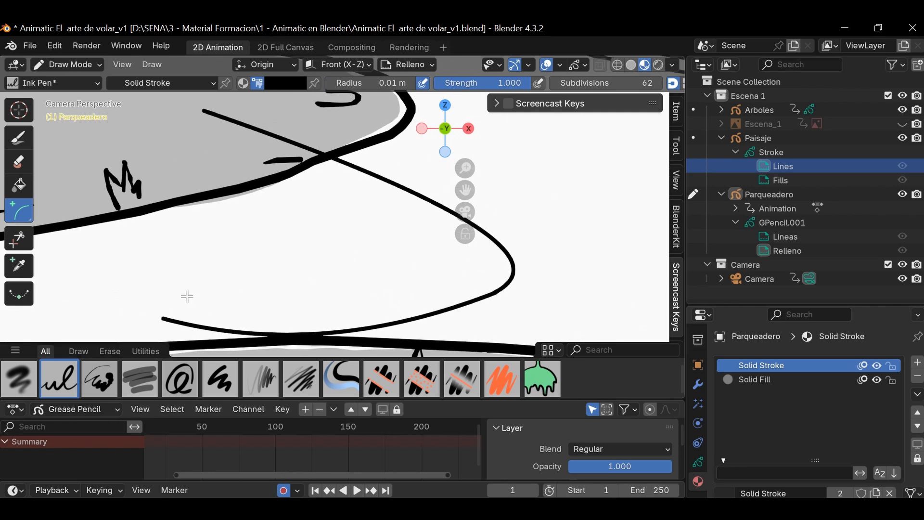
scroll(363, 264, down, 4)
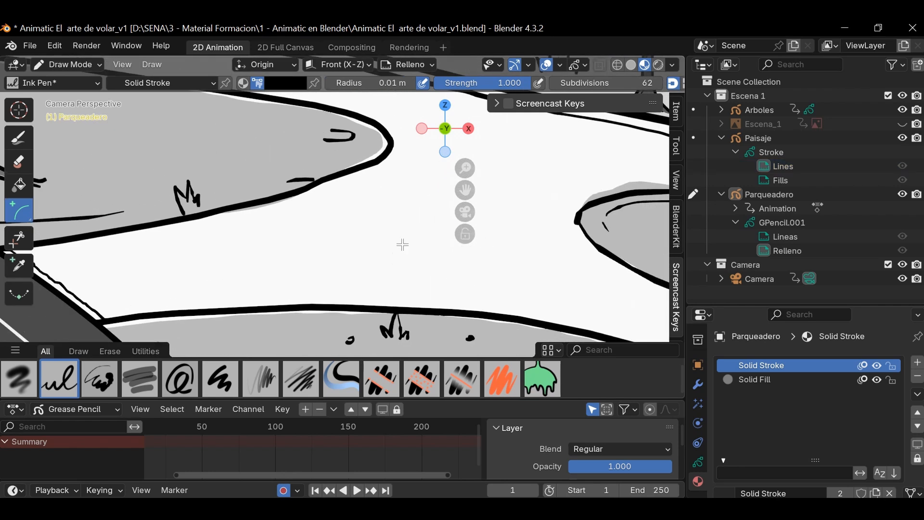
- Select the Parqueadero object again and switch from Draw Mode to Object Mode
scroll(403, 244, down, 3)
scroll(139, 250, up, 3)
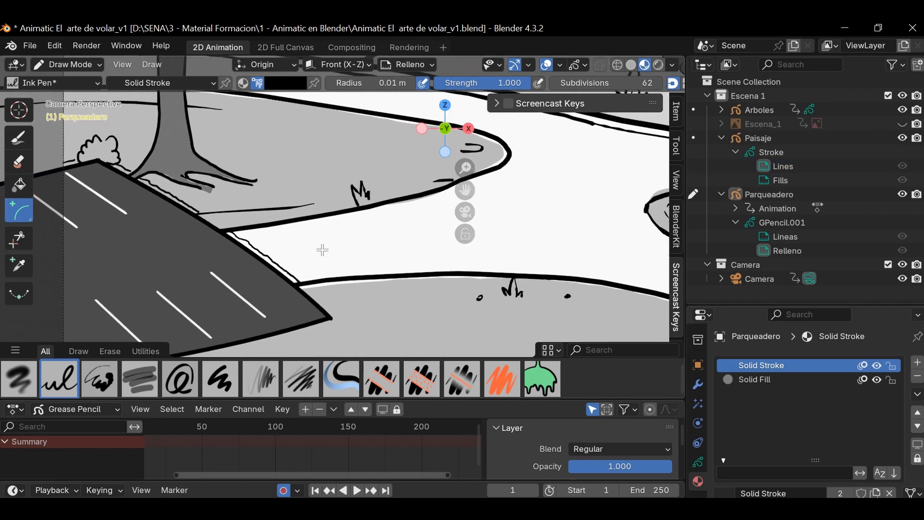
click(767, 195)
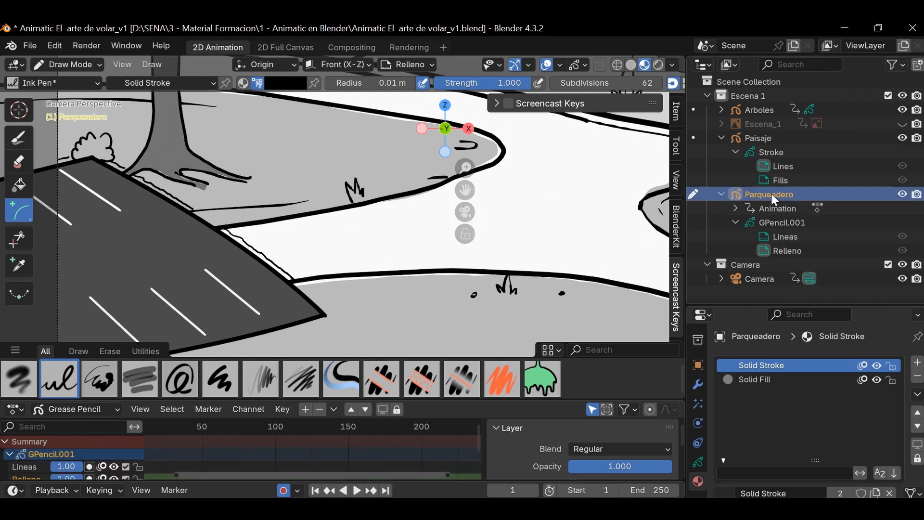
middle_drag(411, 278, 334, 277)
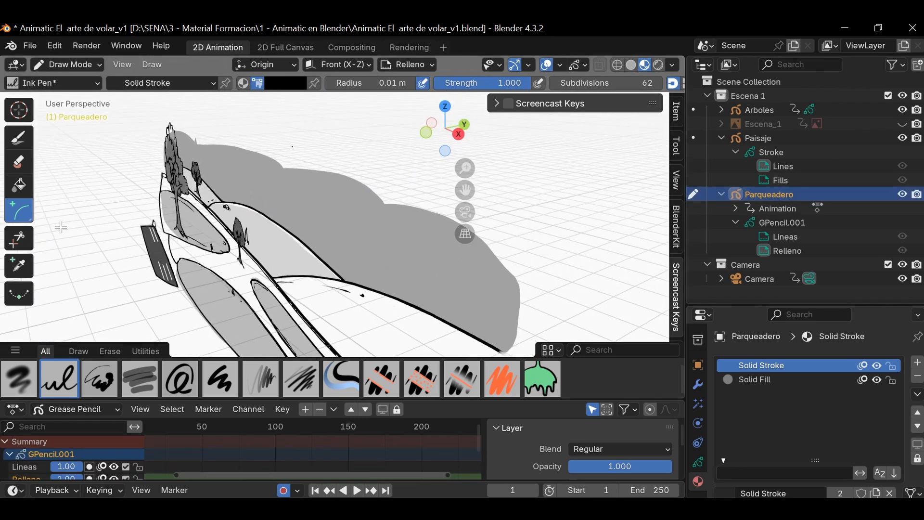
click(66, 64)
click(45, 75)
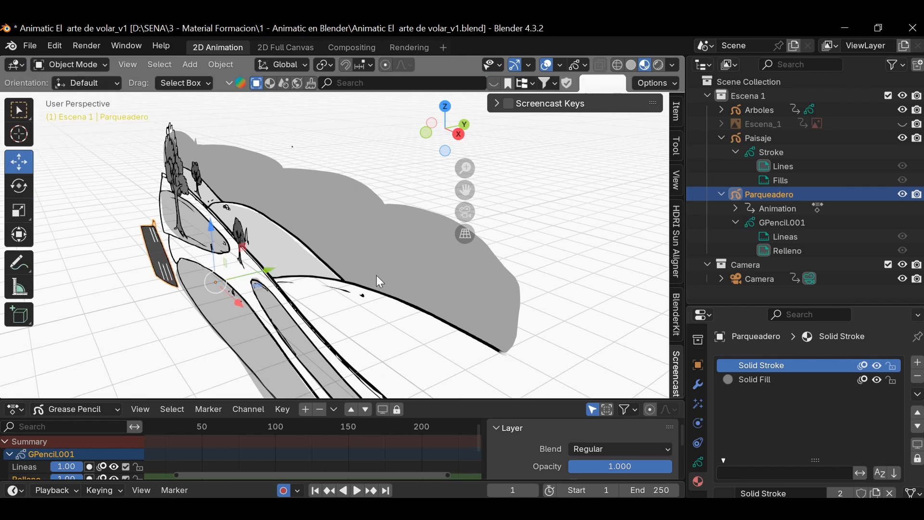
- Inspect the scene through the camera, toggling the Parqueadero object's visibility off and back on
key(KP_0)
scroll(377, 275, down, 3)
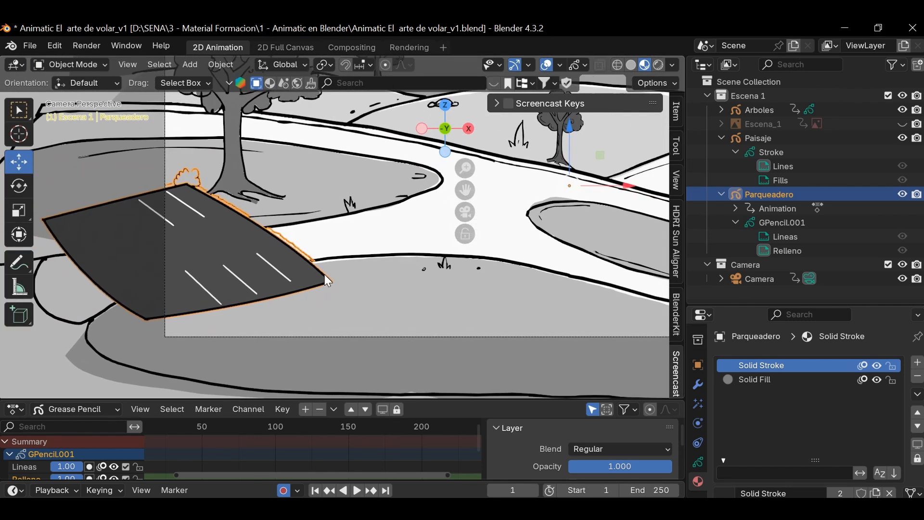
click(903, 194)
click(903, 194)
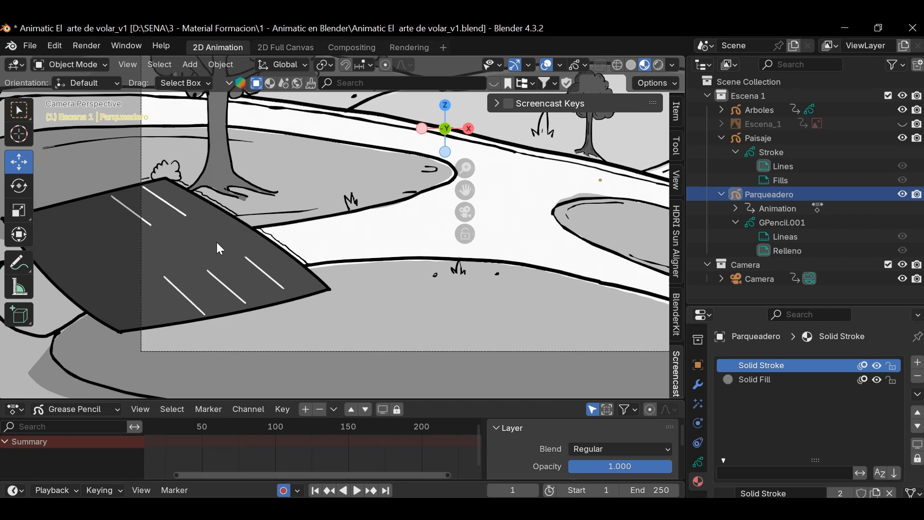
scroll(441, 262, down, 6)
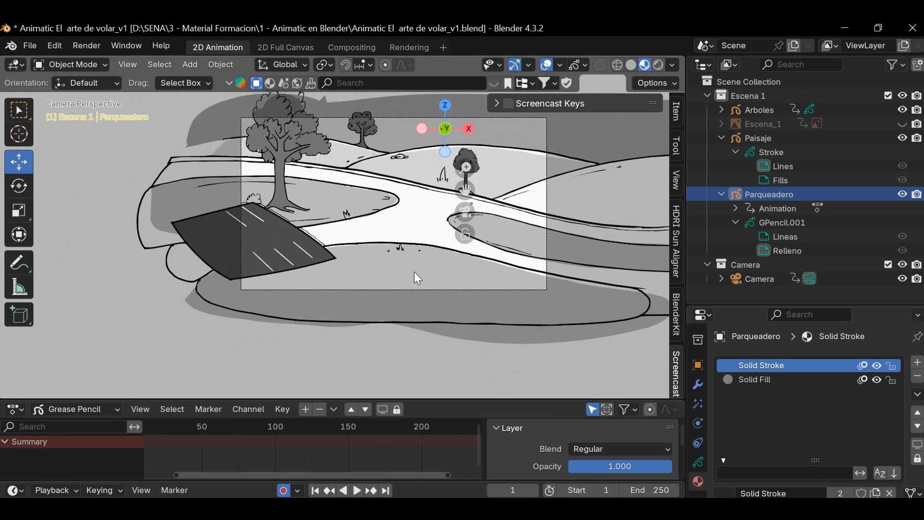
ctrl+middle_drag(468, 265, 469, 291)
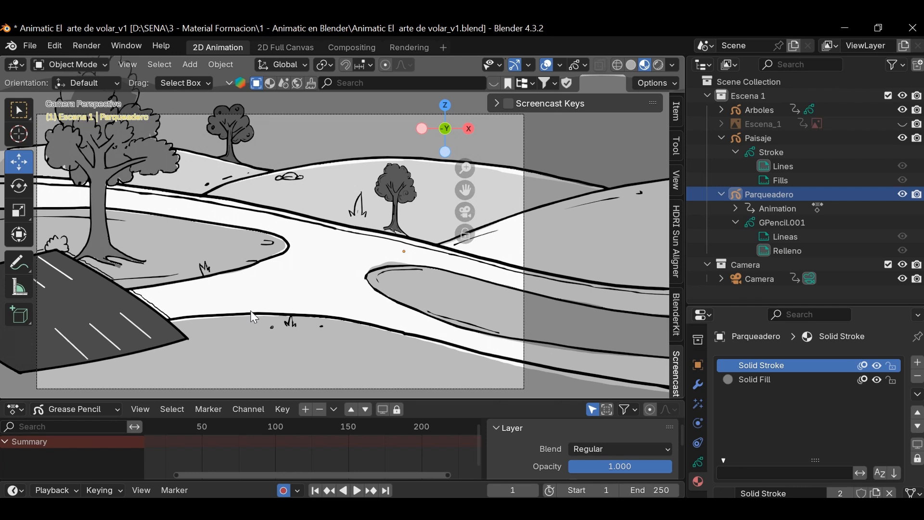
shift+middle_drag(255, 318, 439, 302)
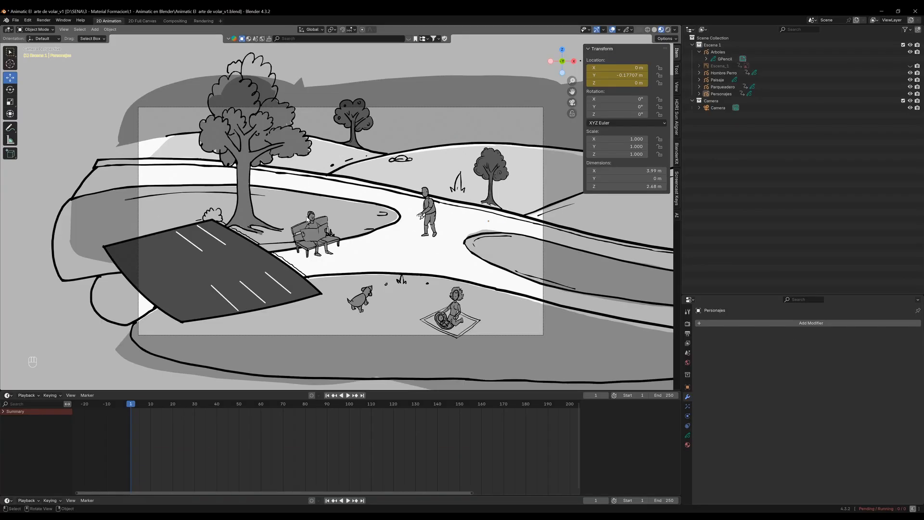
- Examine the line art and grey fills of the newspaper reader on the bench and the man standing on the path
scroll(307, 219, up, 8)
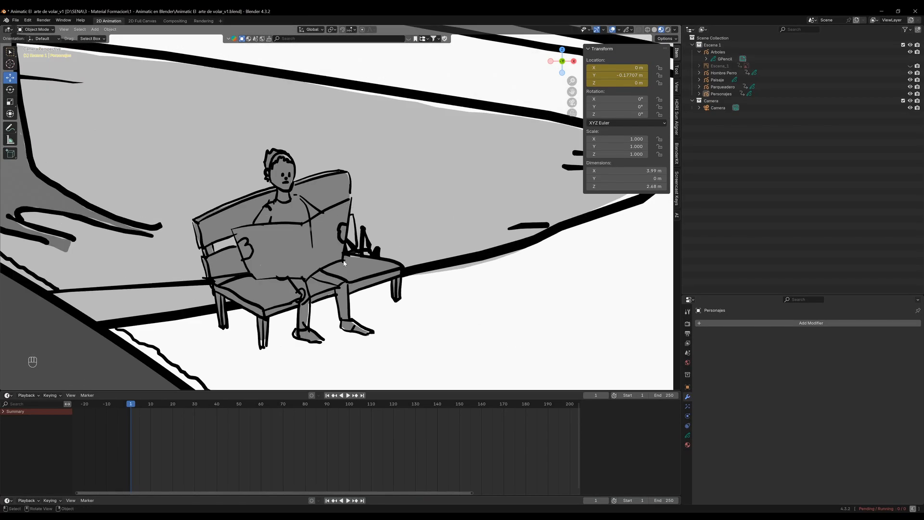
scroll(344, 263, up, 3)
shift+middle_drag(344, 263, 400, 218)
scroll(273, 307, down, 4)
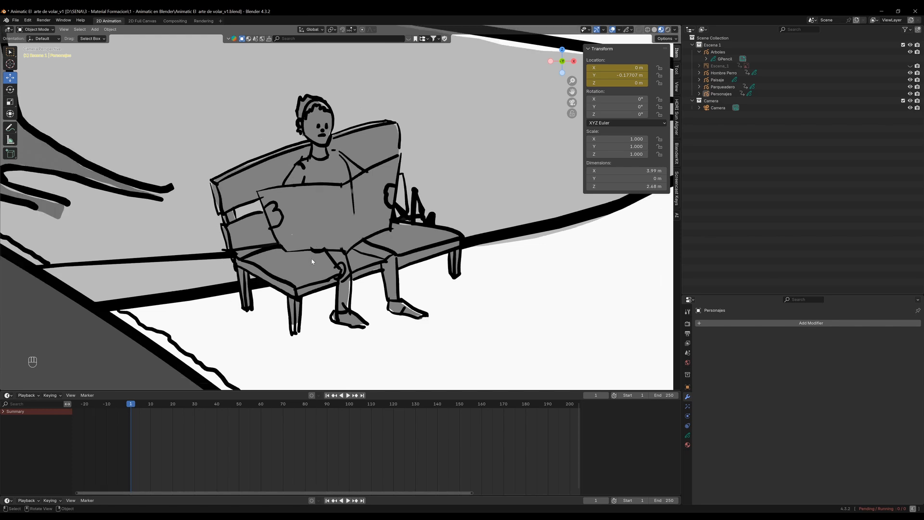
shift+middle_drag(288, 225, 237, 224)
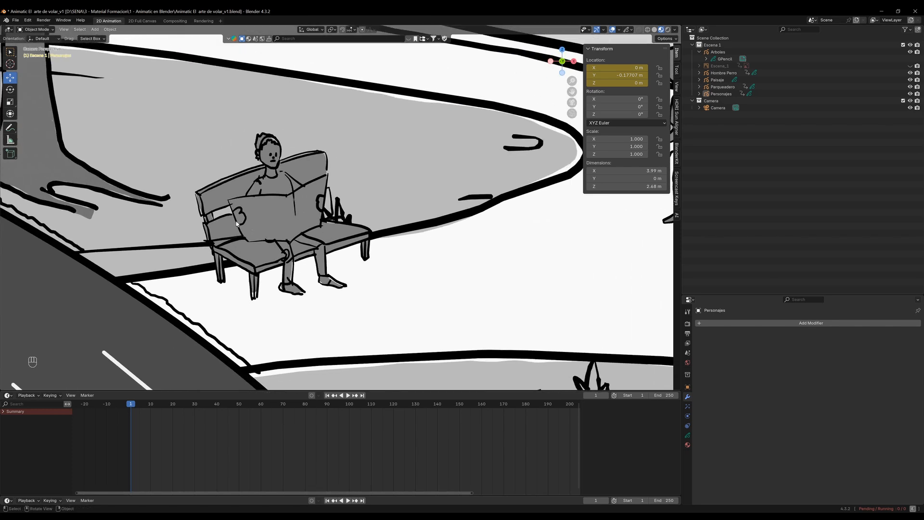
shift+middle_drag(356, 189, 20, 259)
scroll(340, 207, up, 3)
mouse_move(356, 96)
shift+middle_down()
mouse_move(360, 77)
mouse_move(350, 84)
shift+middle_up()
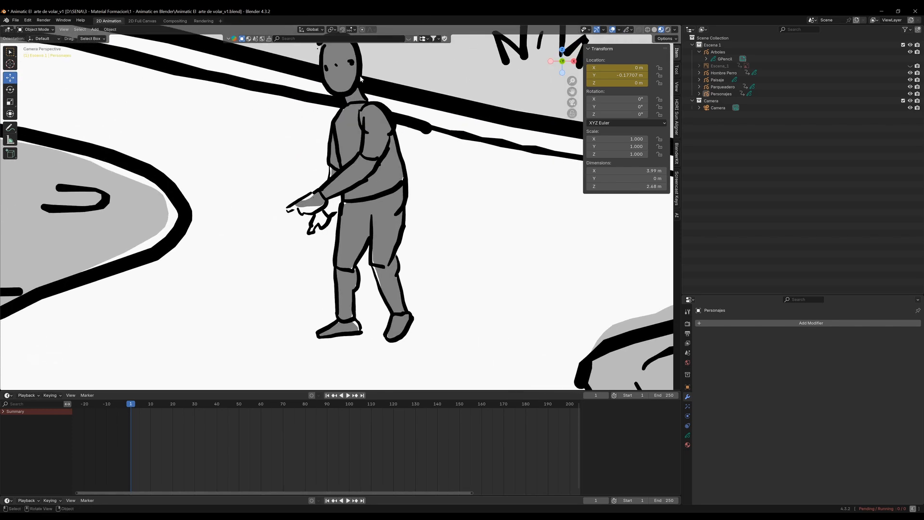
scroll(360, 77, down, 2)
scroll(366, 281, down, 3)
- Examine the woman with the baby on the blanket and the dog in the foreground grass
shift+middle_drag(367, 281, 305, 137)
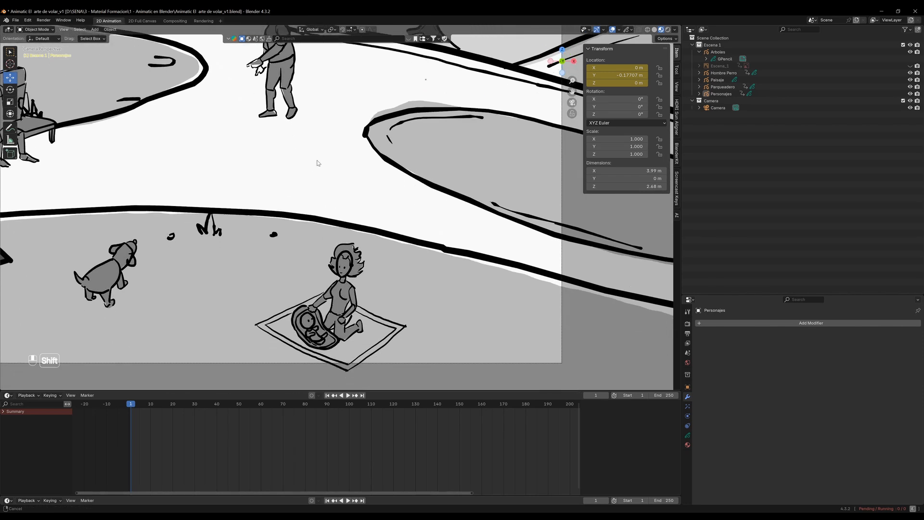
scroll(318, 163, up, 3)
shift+middle_drag(358, 336, 400, 173)
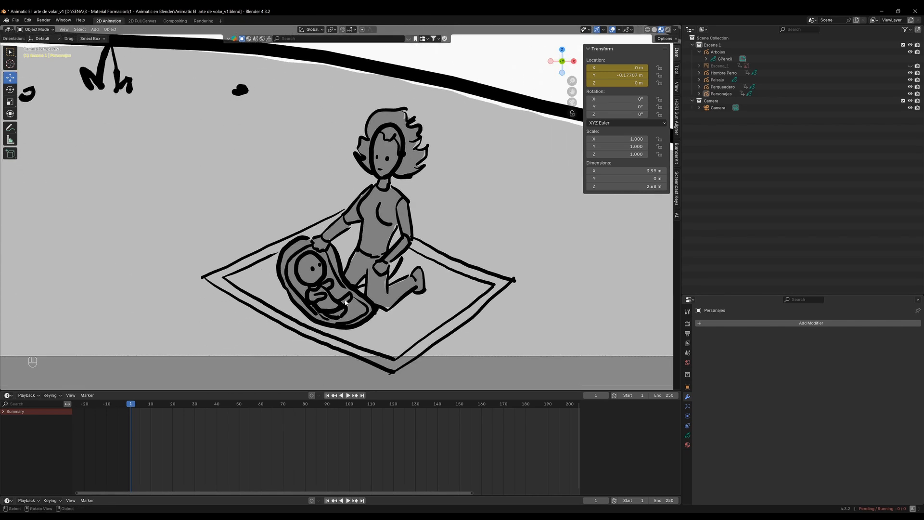
scroll(296, 260, down, 2)
shift+middle_drag(297, 260, 327, 262)
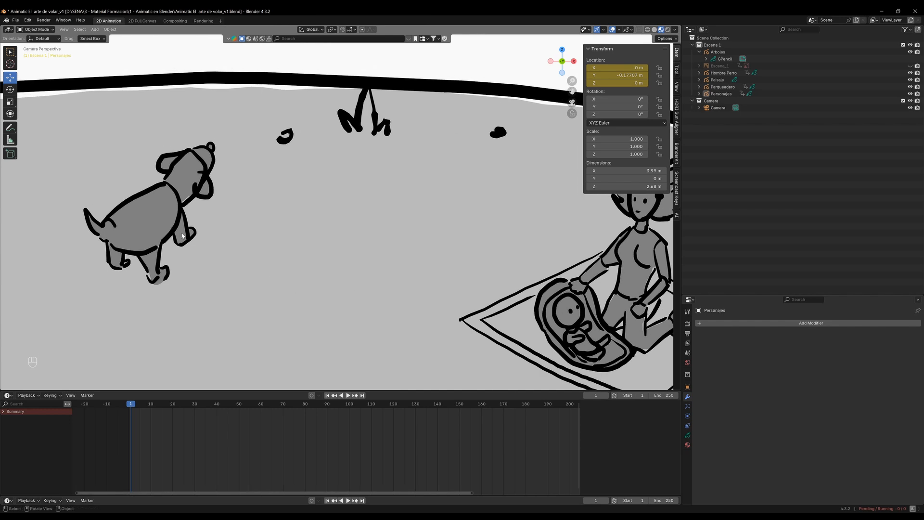
scroll(386, 94, down, 3)
shift+middle_drag(385, 93, 430, 198)
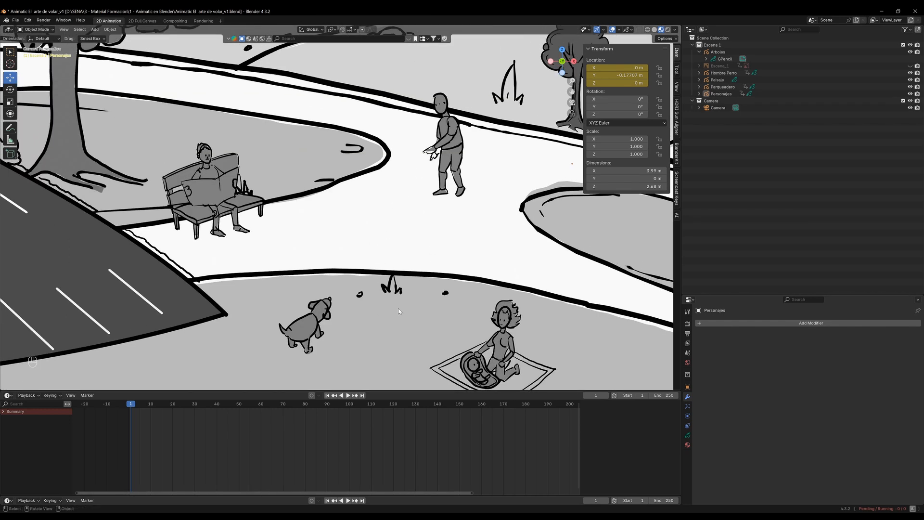
- Inspect the characters through the camera, toggling the visibility of Hombre Perro and Personajes off and back on
scroll(414, 256, down, 3)
shift+middle_drag(423, 265, 414, 260)
scroll(390, 232, up, 3)
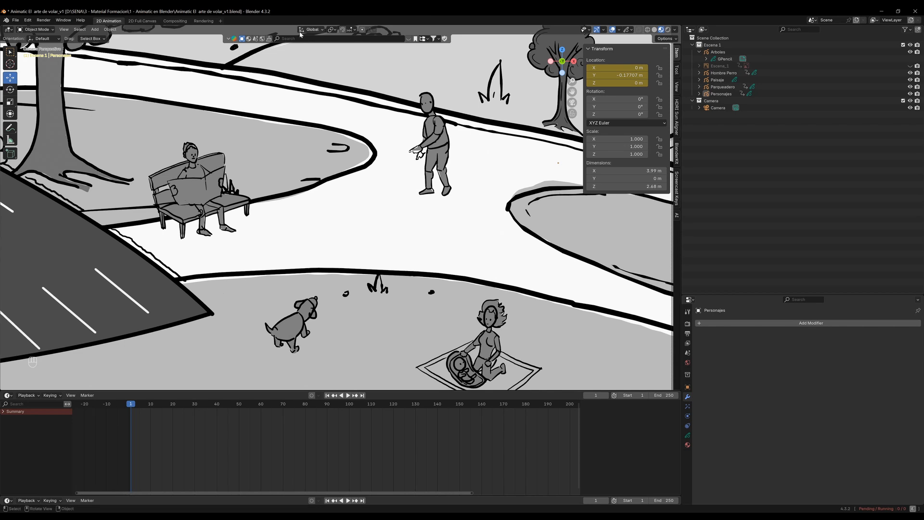
scroll(449, 222, down, 2)
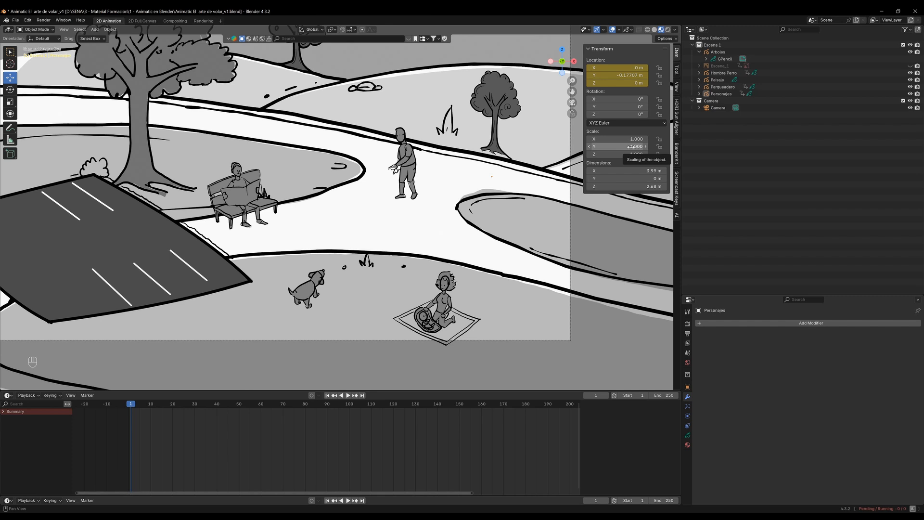
scroll(462, 230, up, 3)
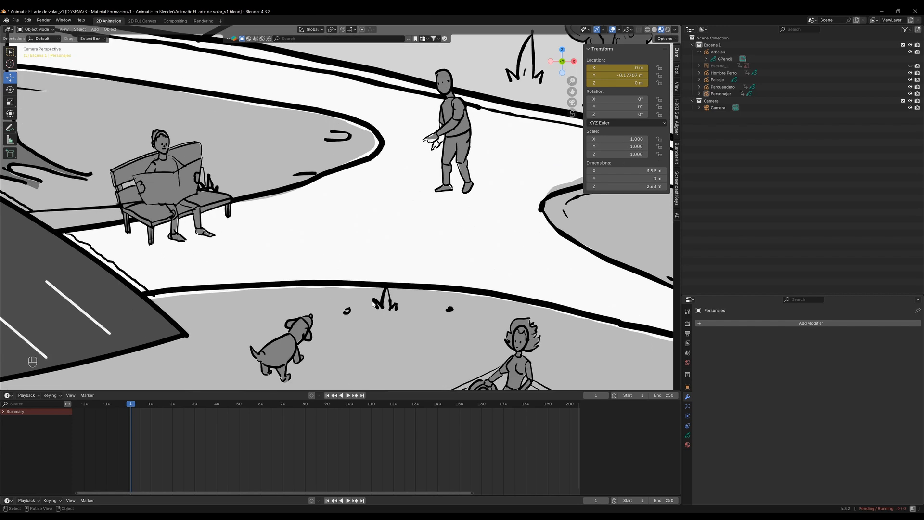
shift+middle_drag(353, 256, 379, 211)
scroll(303, 227, down, 2)
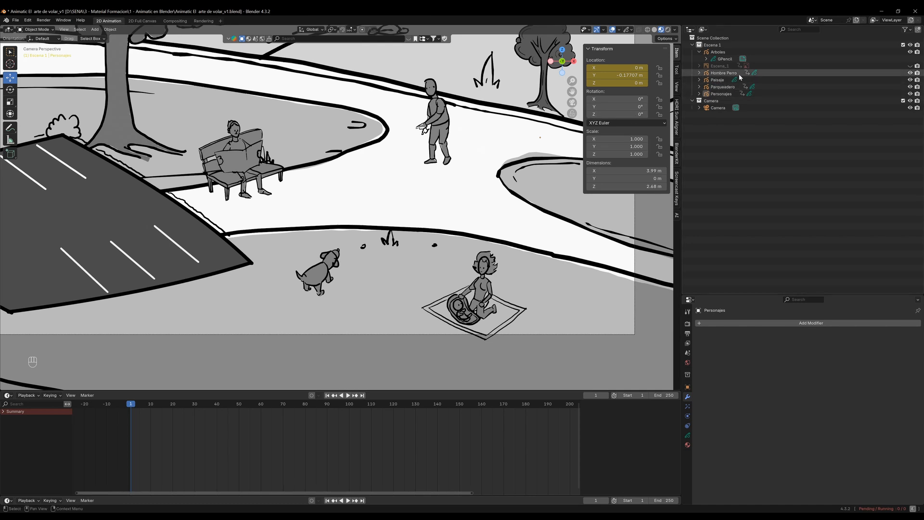
click(911, 74)
click(911, 74)
click(910, 94)
click(910, 94)
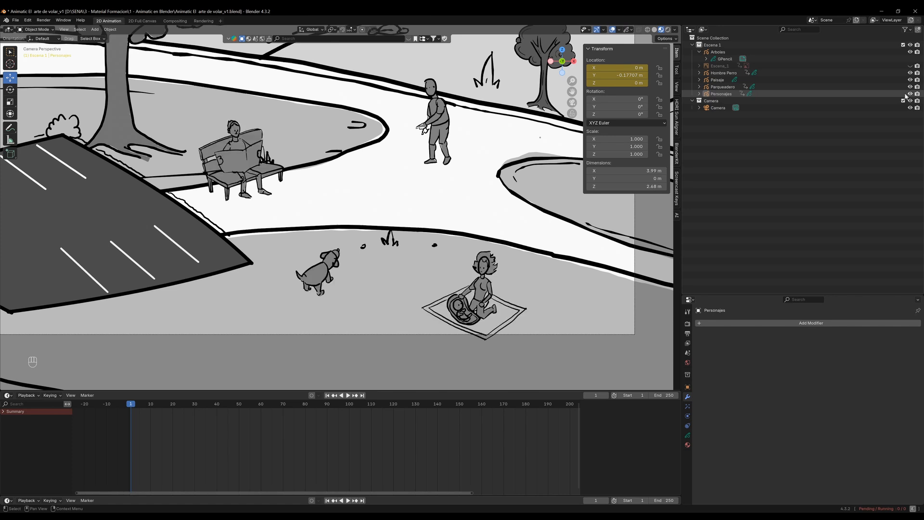
- Duplicate the Personajes object in the Escena 1 collection and rename the copy Perro
click(722, 96)
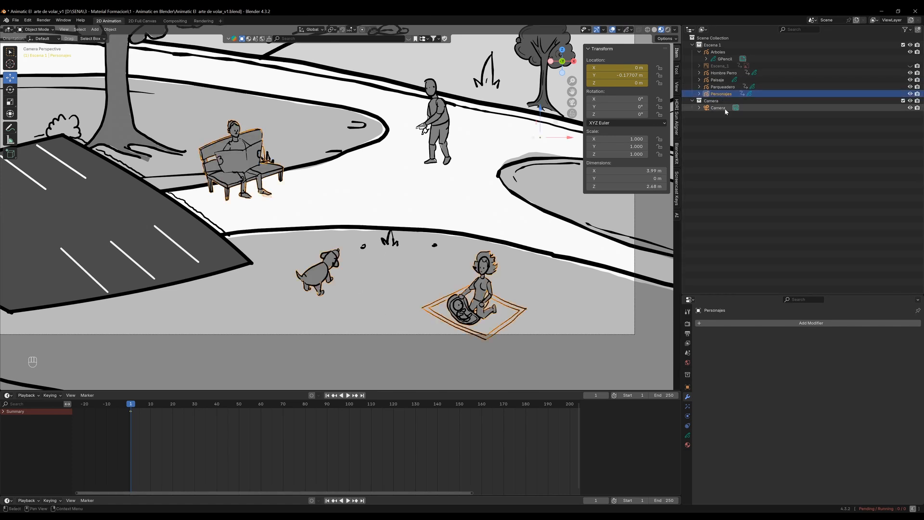
key(ctrl+c)
key(ctrl+v)
key(Return)
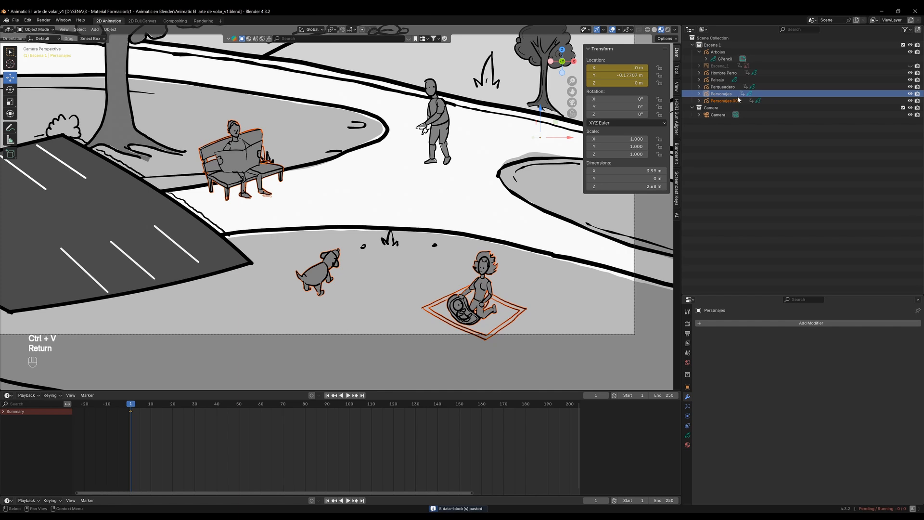
double_click(723, 101)
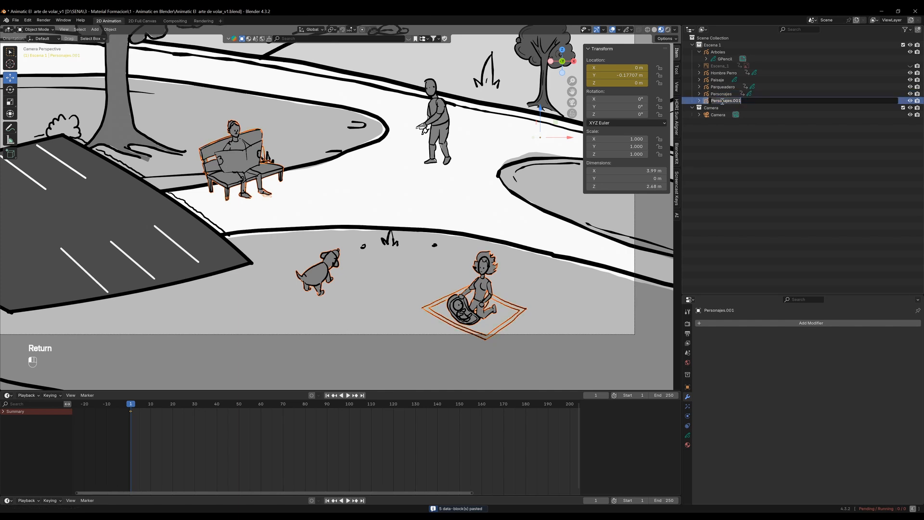
text(Perro)
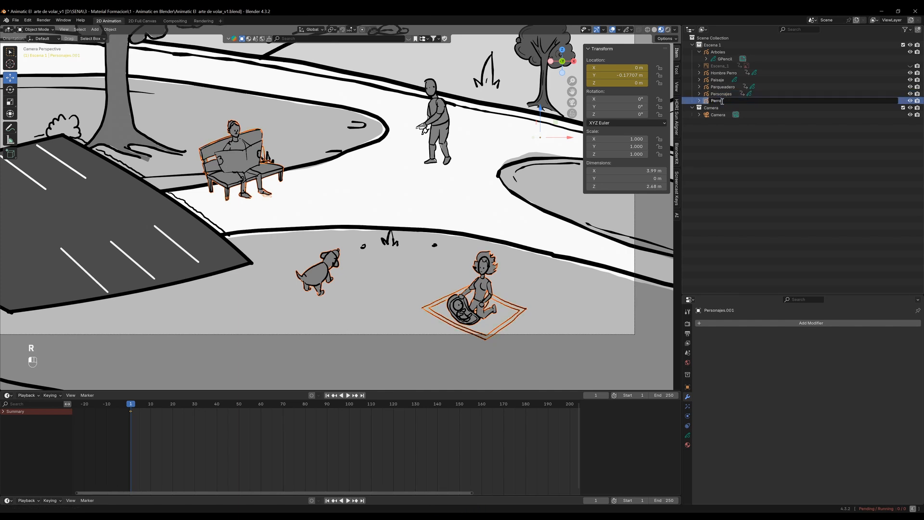
key(Return)
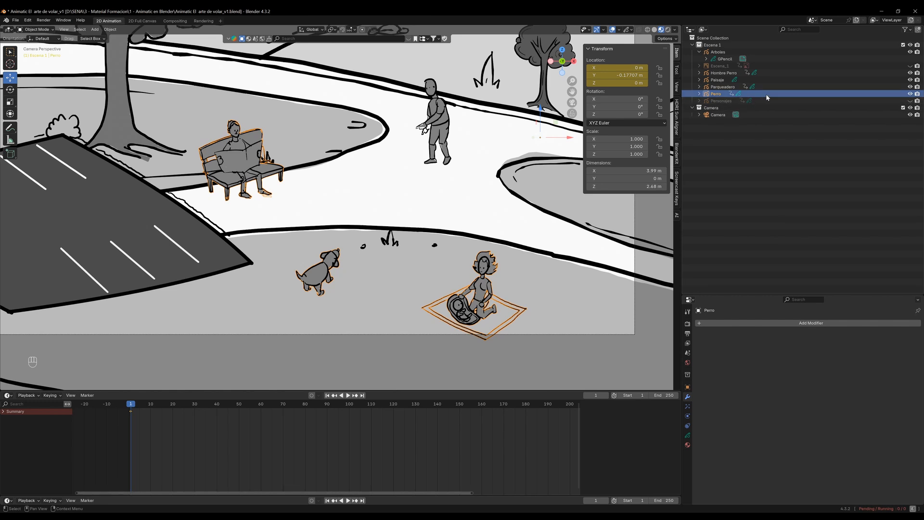
- Hide the Hombre Perro object and switch the Perro object from Object Mode to Draw Mode
click(910, 73)
scroll(357, 248, up, 2)
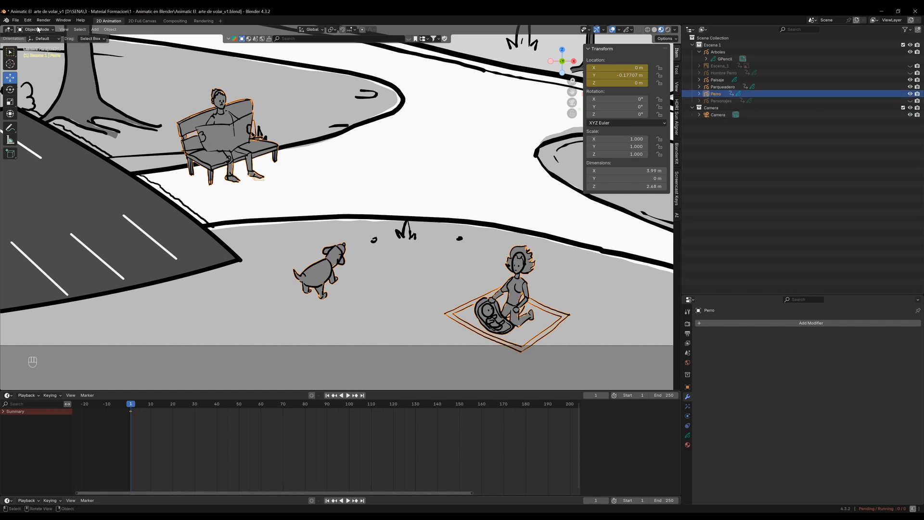
click(39, 30)
click(39, 57)
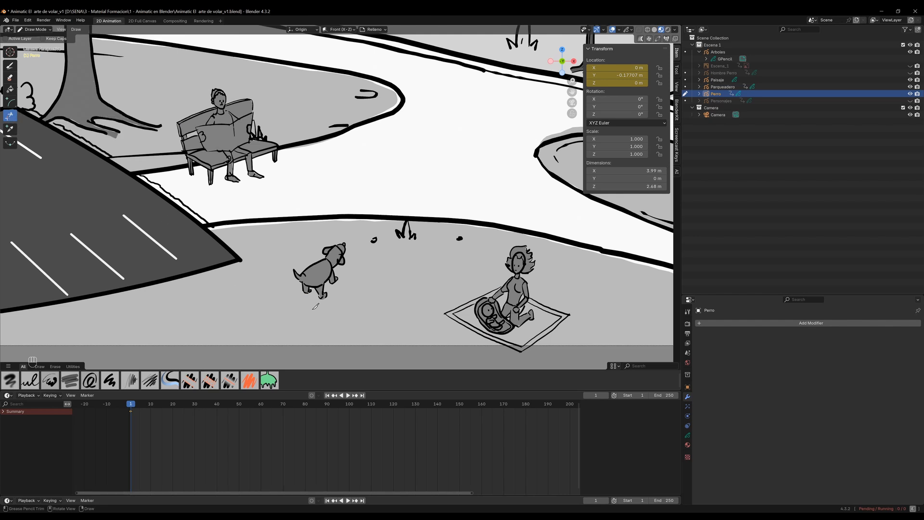
- Trim the bench reader and the woman with the baby out of Perro, keeping only the dog, and return to Object Mode
mouse_move(273, 277)
mouse_down()
mouse_move(322, 230)
mouse_move(366, 250)
mouse_move(373, 284)
mouse_move(330, 306)
mouse_move(293, 301)
mouse_up()
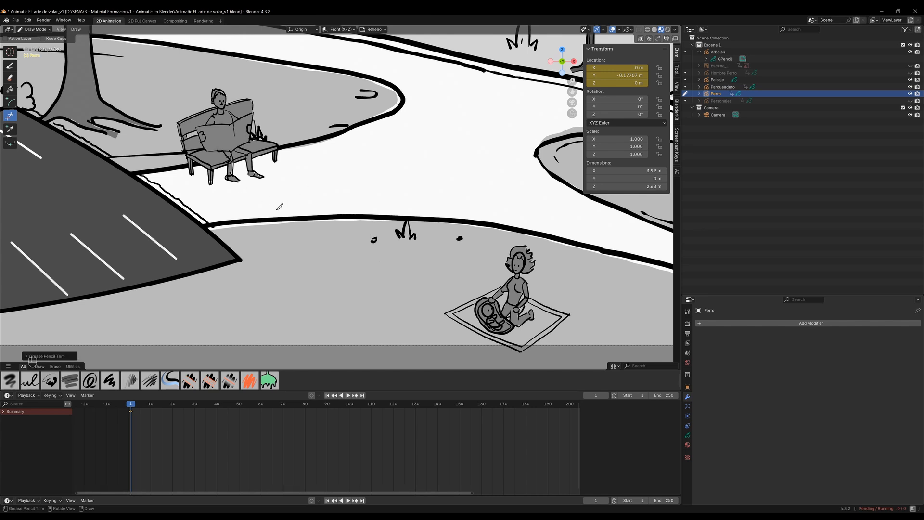
key(ctrl+z)
mouse_move(236, 193)
mouse_down()
mouse_move(298, 104)
mouse_move(205, 74)
mouse_move(166, 159)
mouse_move(210, 215)
mouse_up()
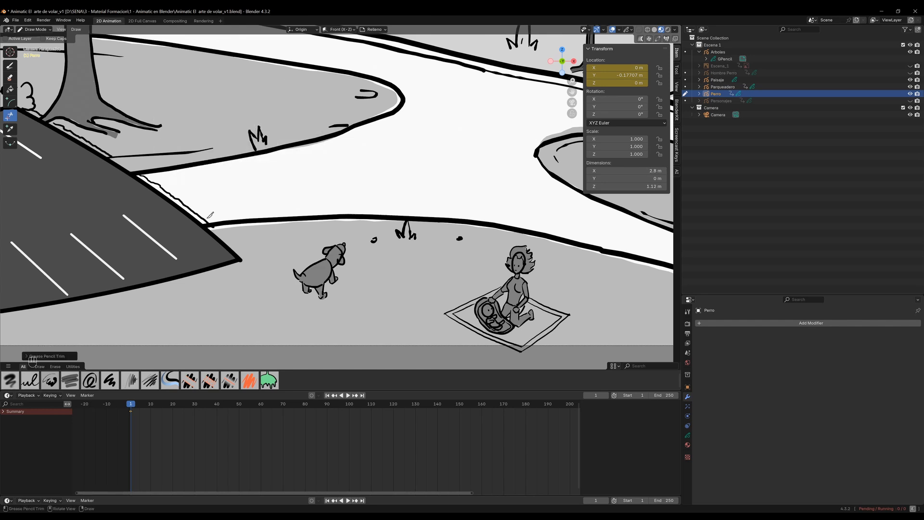
mouse_move(444, 327)
mouse_down()
mouse_move(432, 270)
mouse_move(587, 267)
mouse_move(535, 359)
mouse_move(467, 353)
mouse_move(439, 328)
mouse_up()
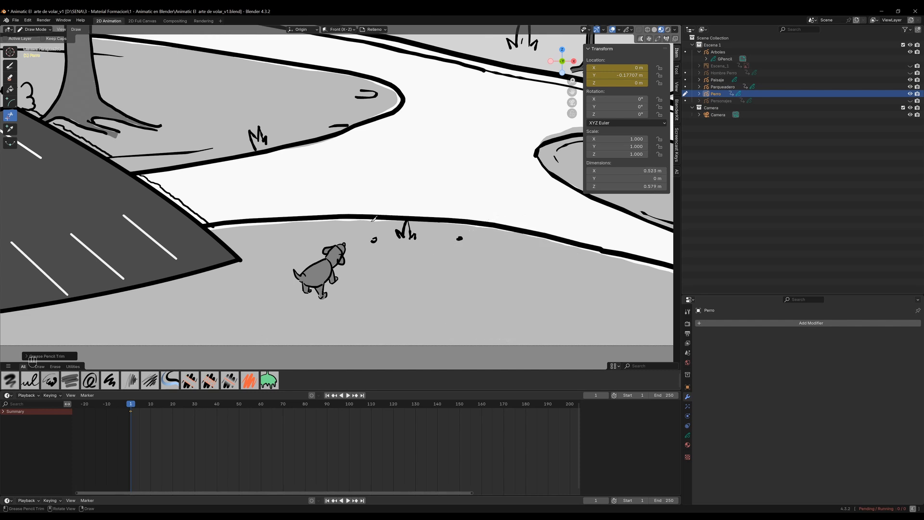
click(36, 29)
click(37, 39)
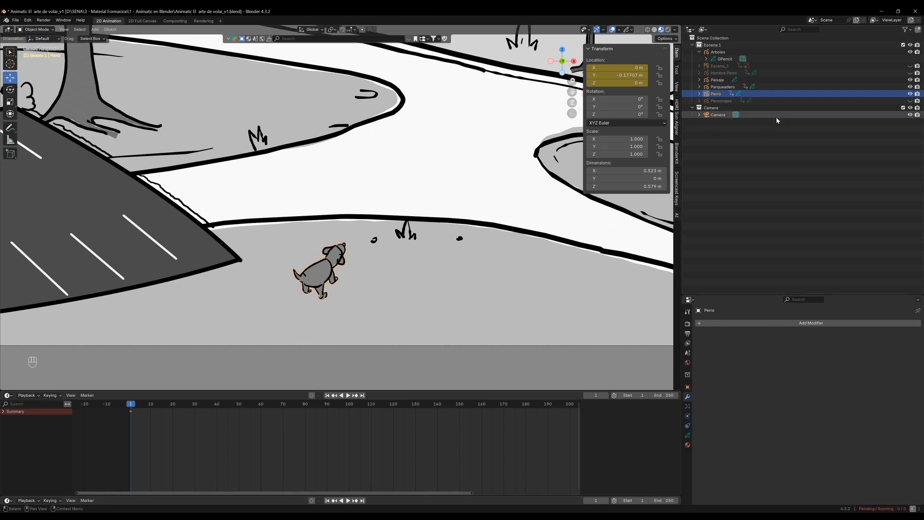
- Make Hombre Perro and Personajes visible again and review the whole park scene in the camera frame
click(910, 72)
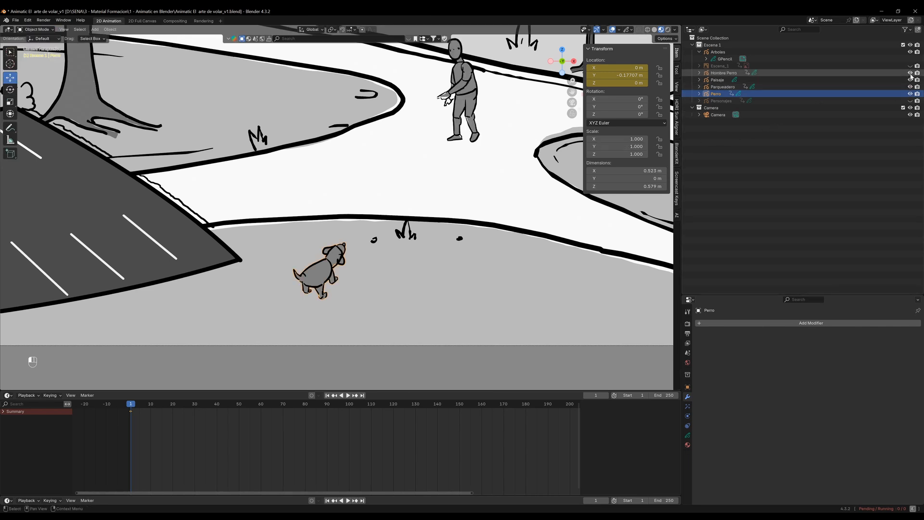
click(910, 101)
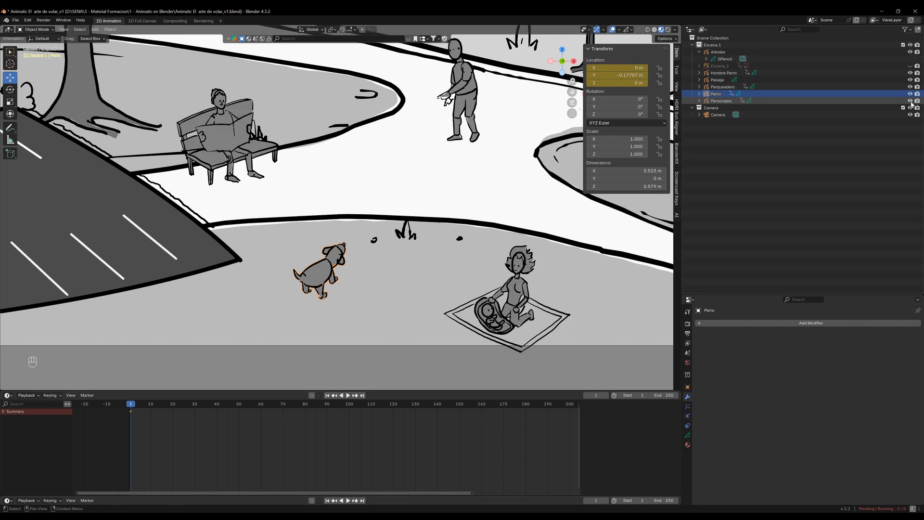
scroll(417, 201, down, 3)
scroll(395, 175, down, 2)
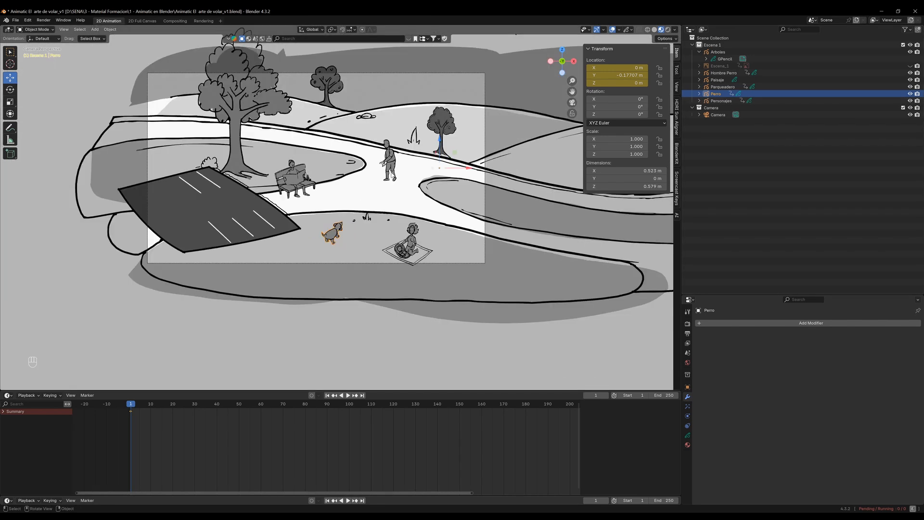
scroll(392, 175, up, 1)
shift+middle_drag(392, 175, 404, 196)
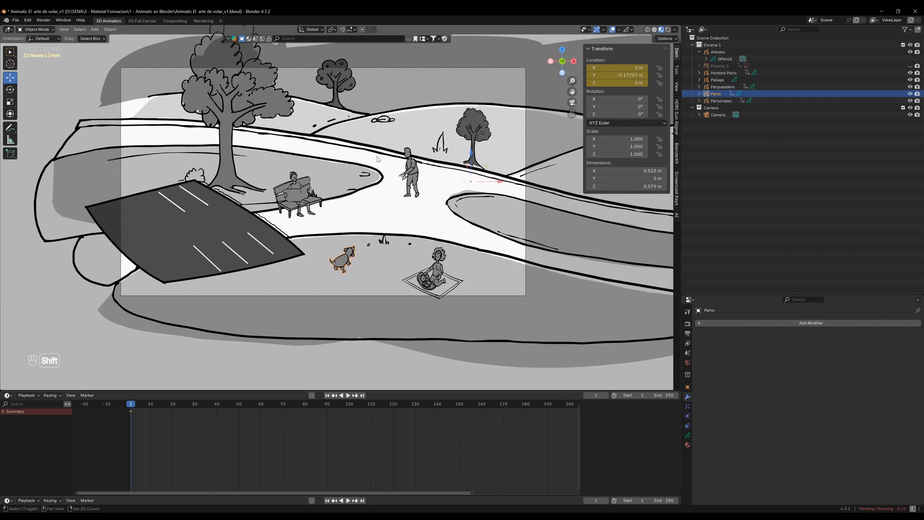
shift+middle_drag(388, 100, 403, 117)
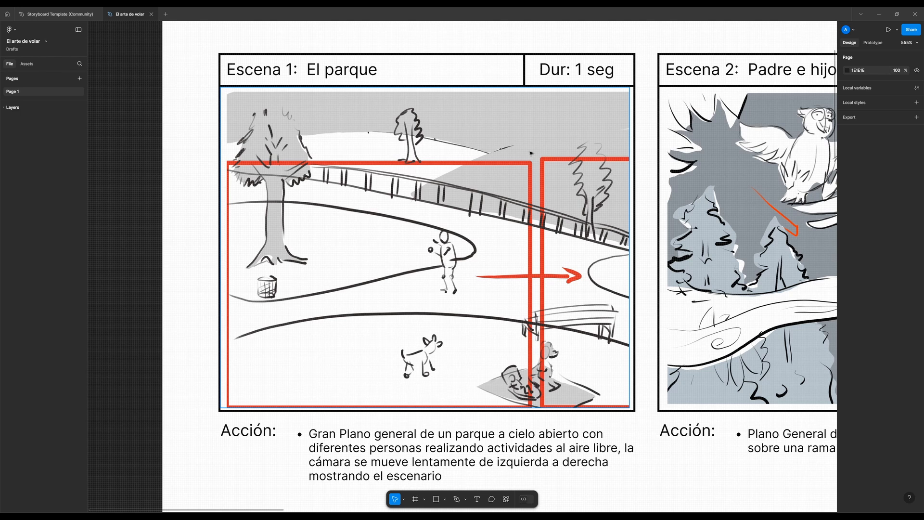
scroll(497, 260, down, 3)
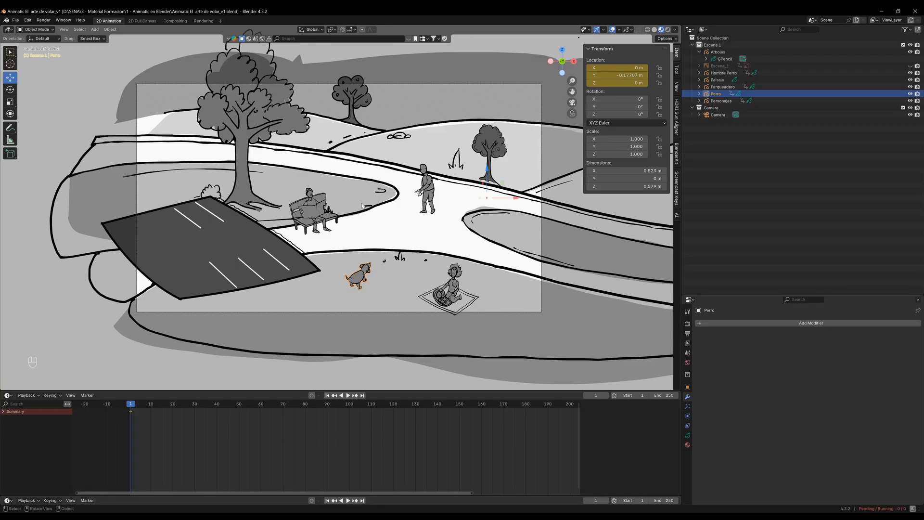
- Select the Camera and, in camera view, move it along the X axis to about -3.27 m
scroll(404, 205, down, 3)
click(723, 95)
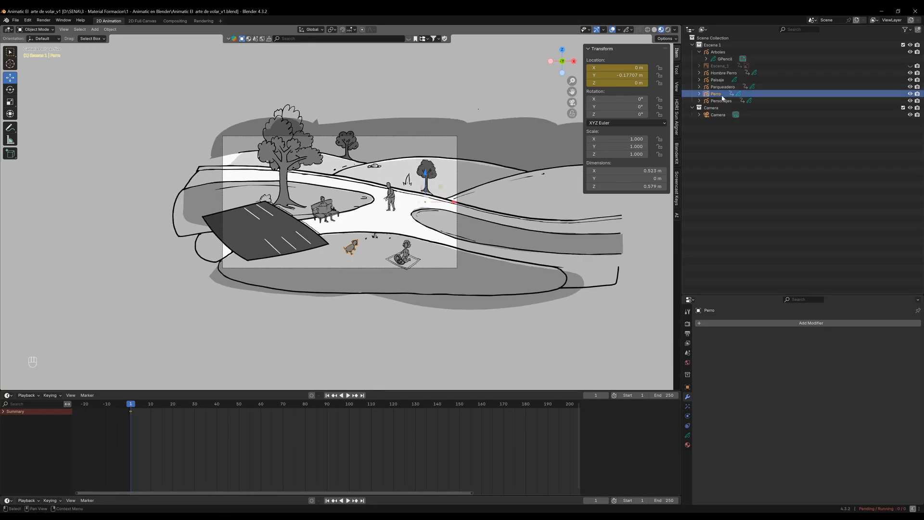
click(721, 115)
middle_drag(485, 175, 372, 245)
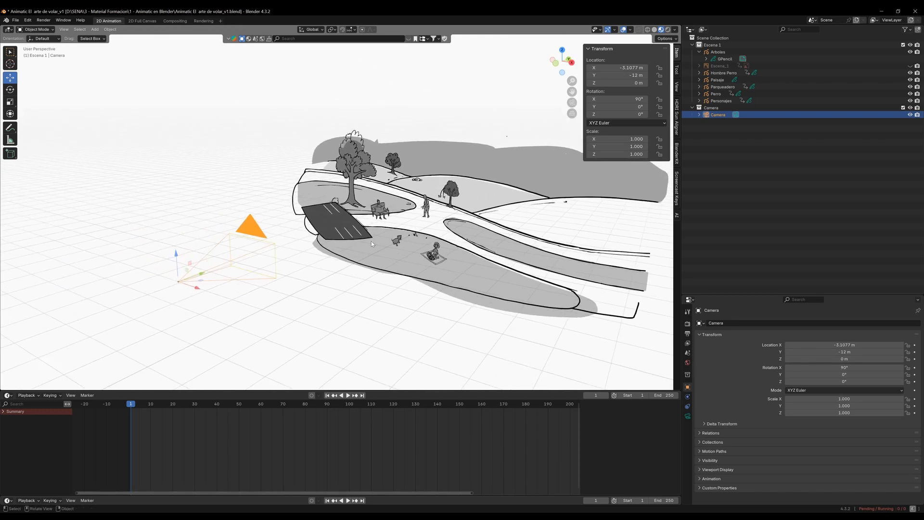
key(KP_0)
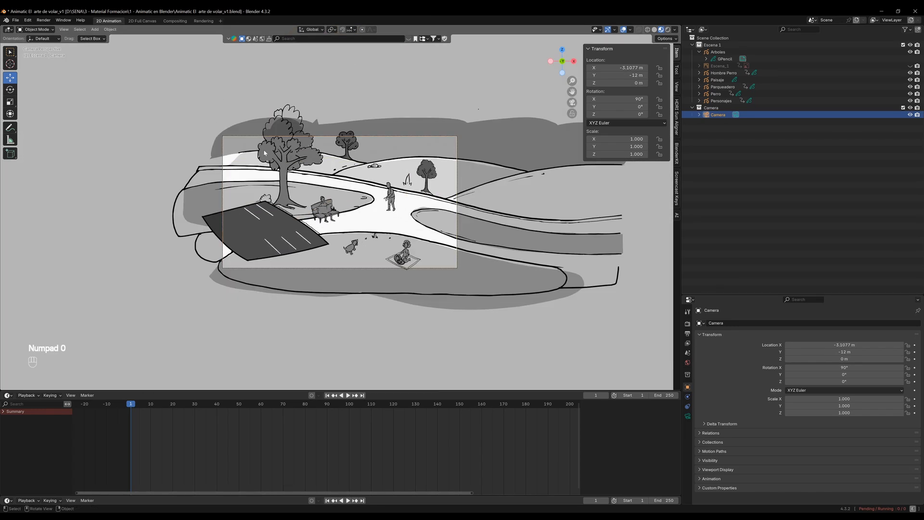
scroll(360, 250, up, 3)
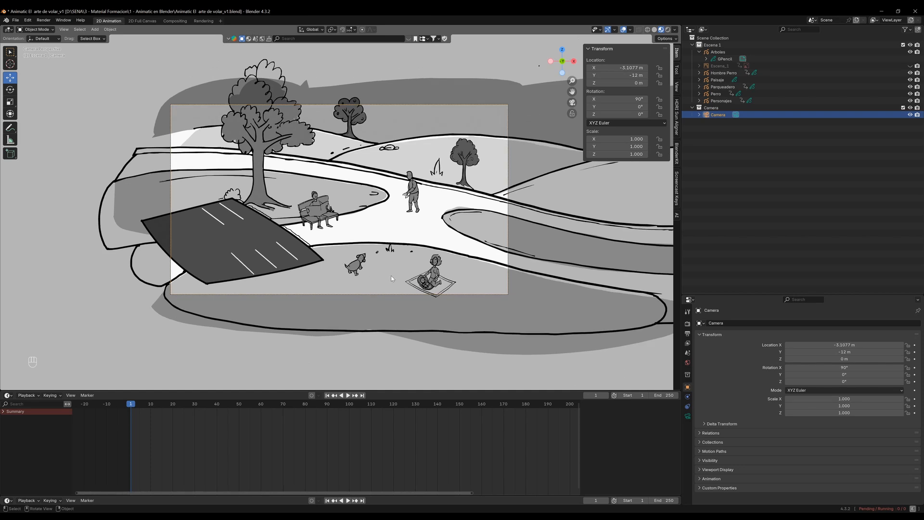
key(g)
key(x)
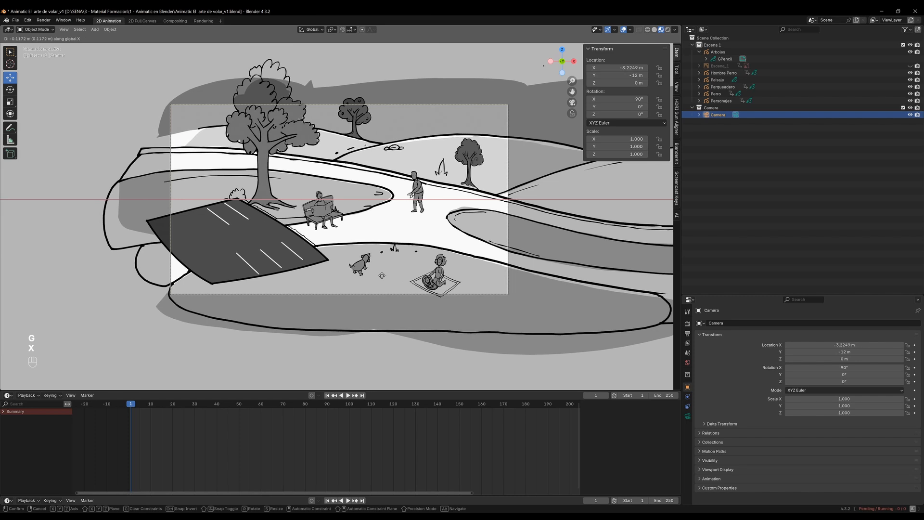
click(379, 274)
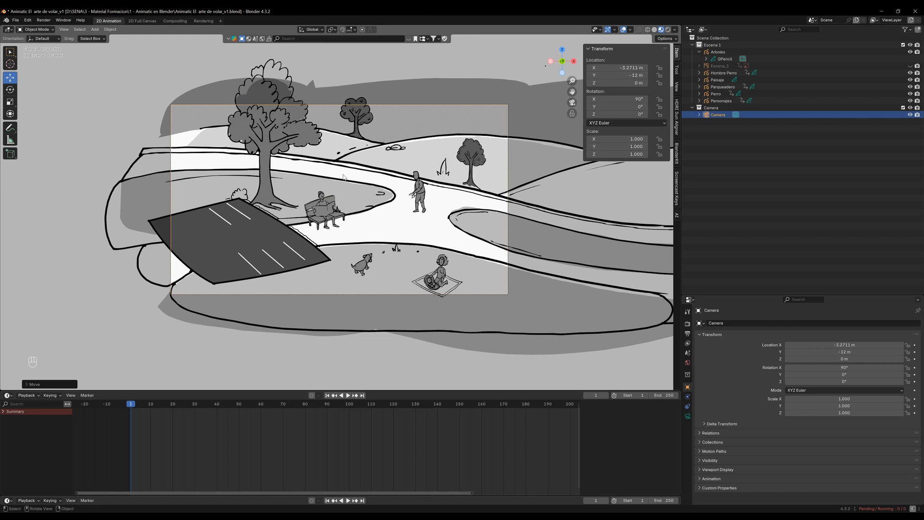
- Insert a Location, Rotation & Scale keyframe for the Camera at frame 1 and set the editor below the viewport to Timeline
click(677, 182)
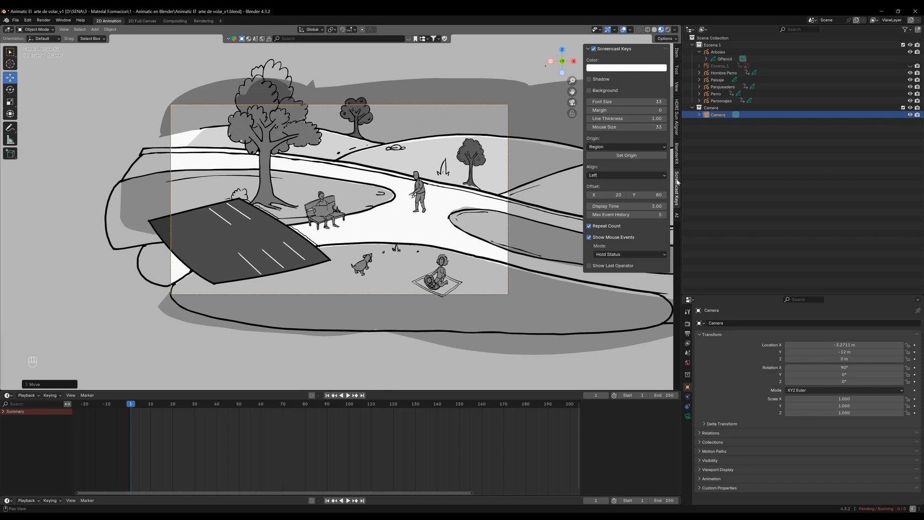
click(588, 49)
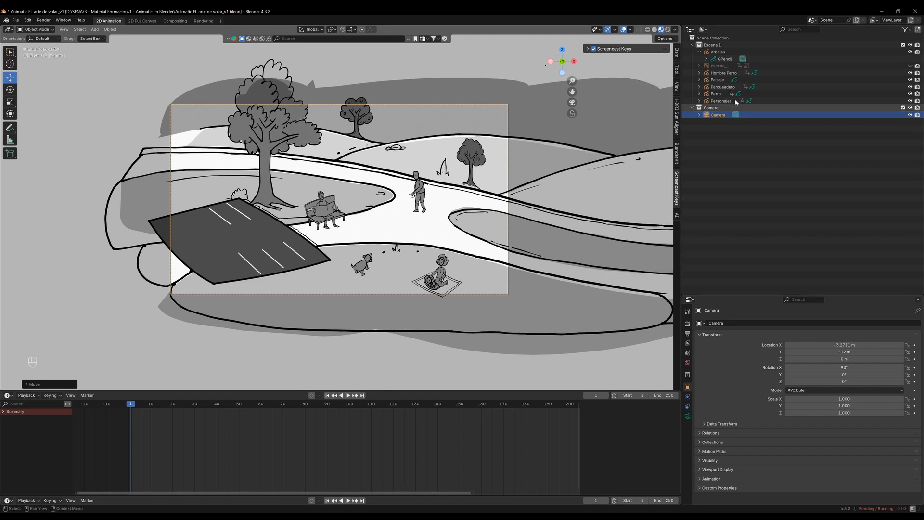
key(k)
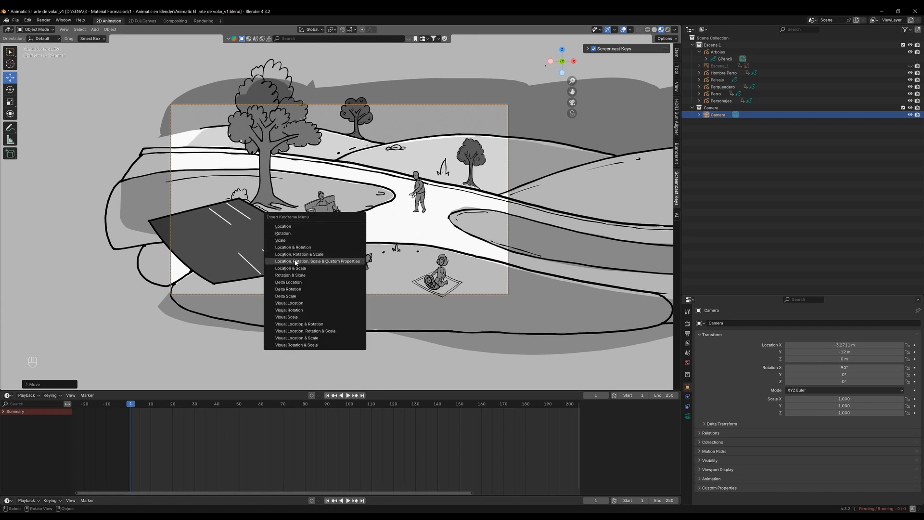
click(293, 254)
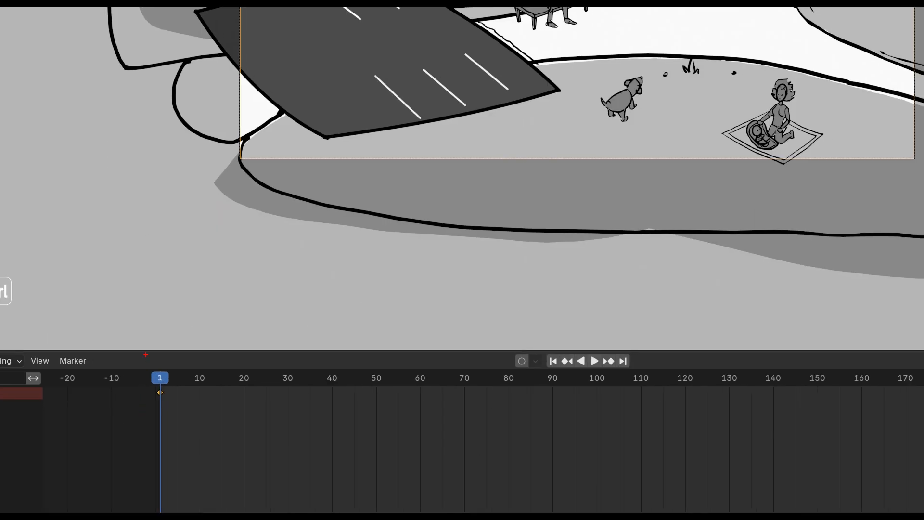
drag(140, 352, 181, 415)
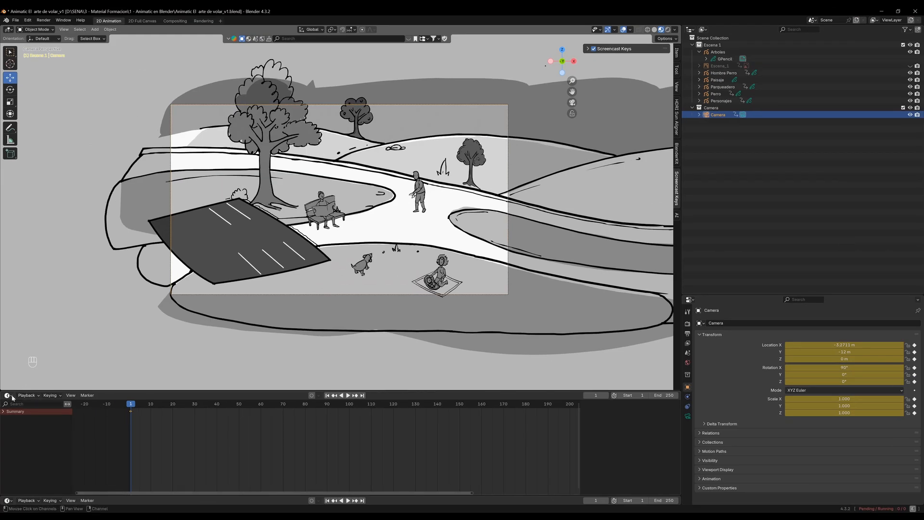
click(8, 395)
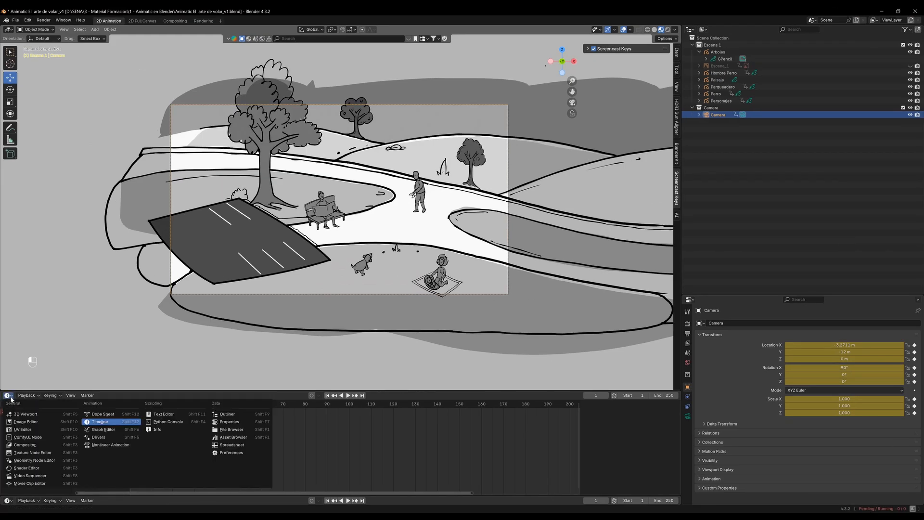
click(100, 422)
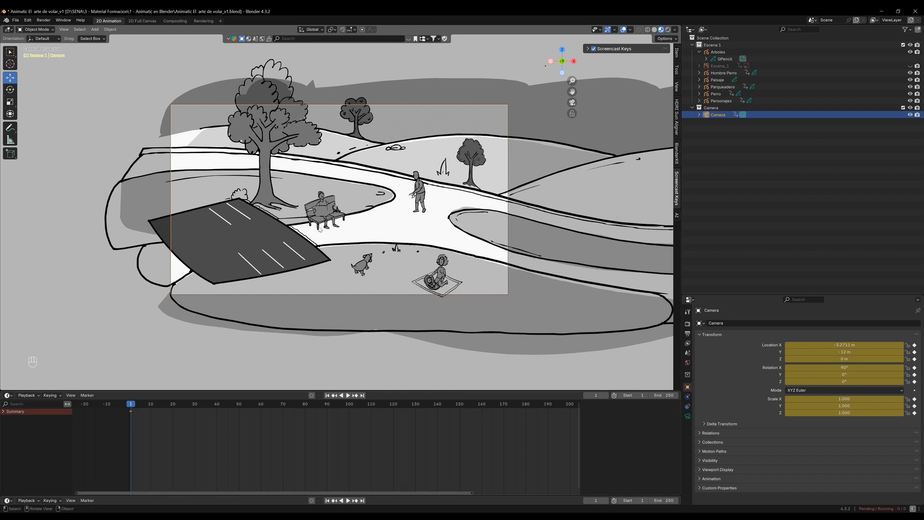
- Go to frame 24 and move the Camera along the X axis to about -3.09 m
scroll(347, 237, down, 1)
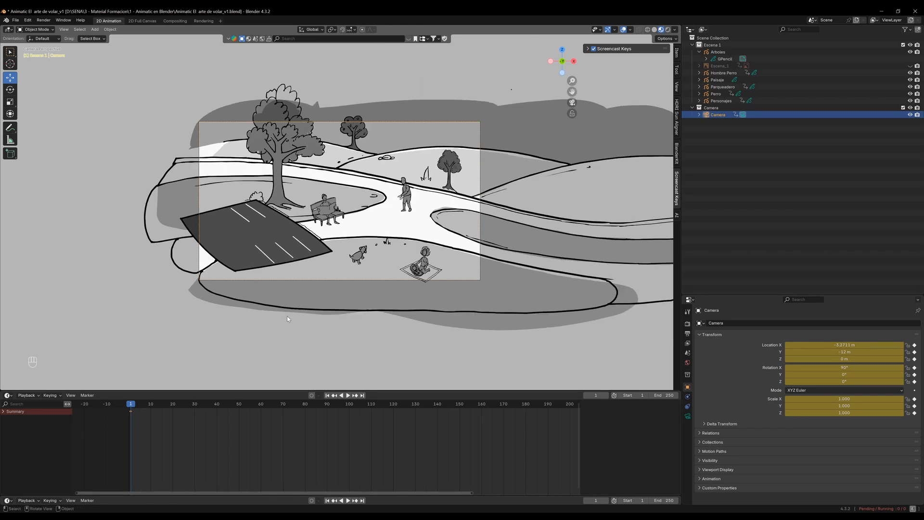
scroll(288, 318, up, 2)
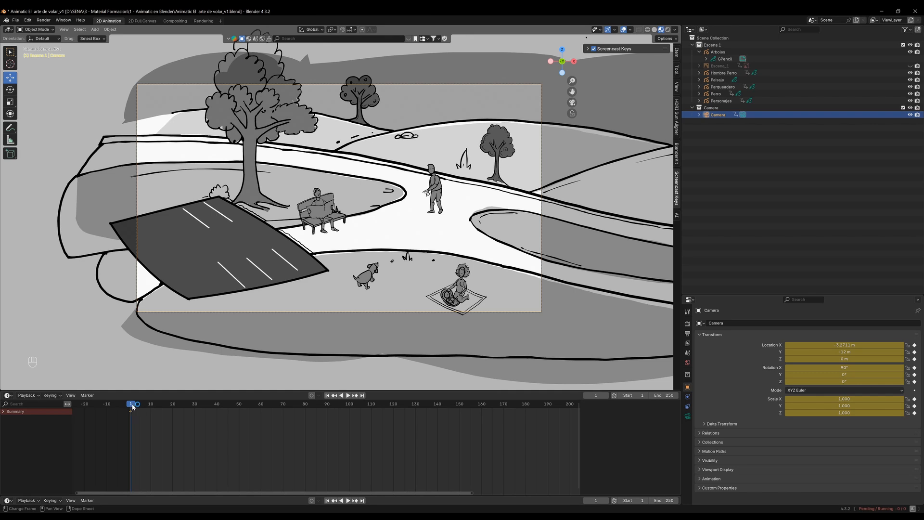
key(space)
drag(141, 408, 182, 408)
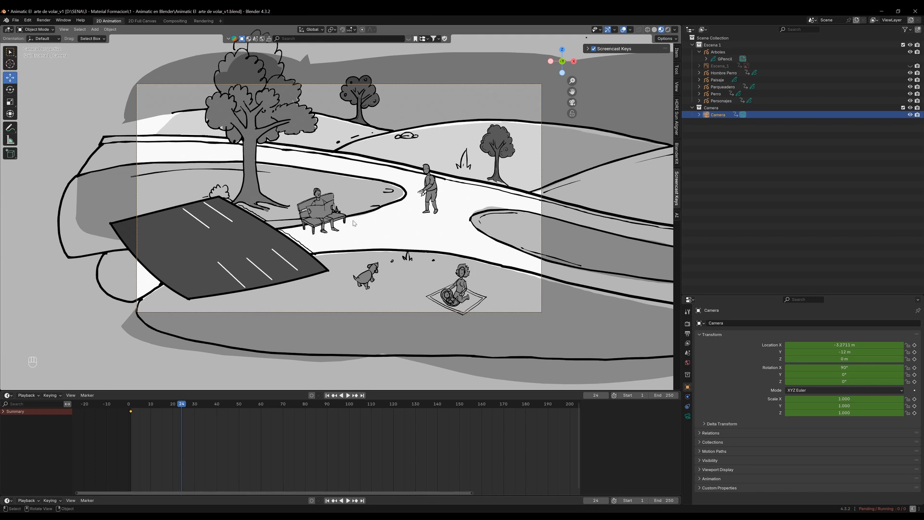
key(g)
key(x)
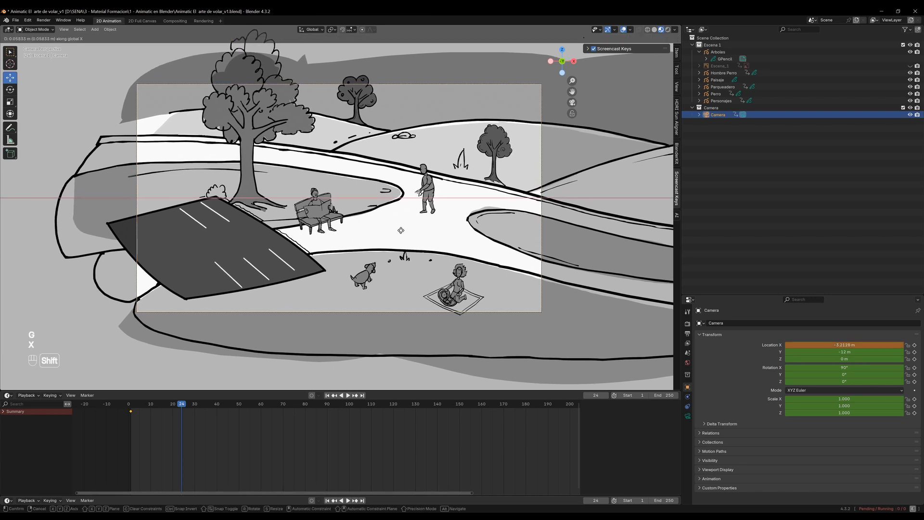
click(506, 239)
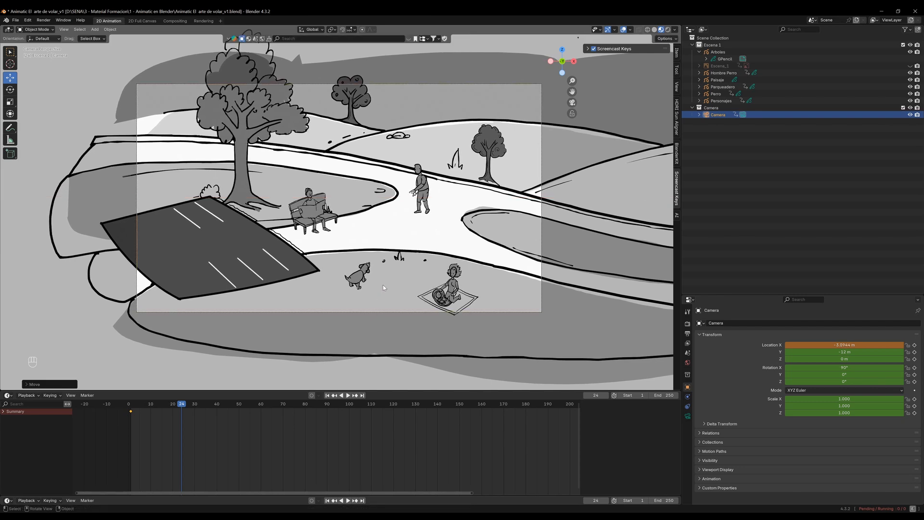
- Insert a Location, Rotation & Scale keyframe for the Camera at frame 24
key(i)
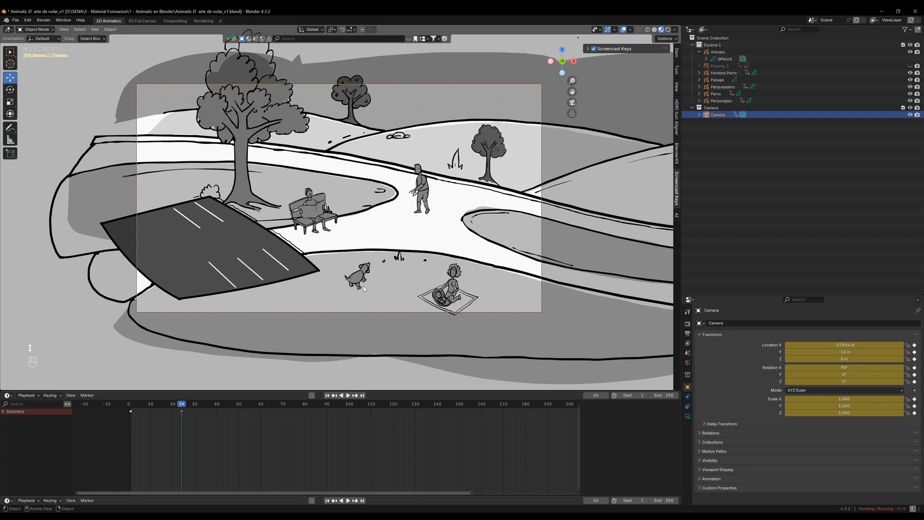
key(ctrl+z)
key(k)
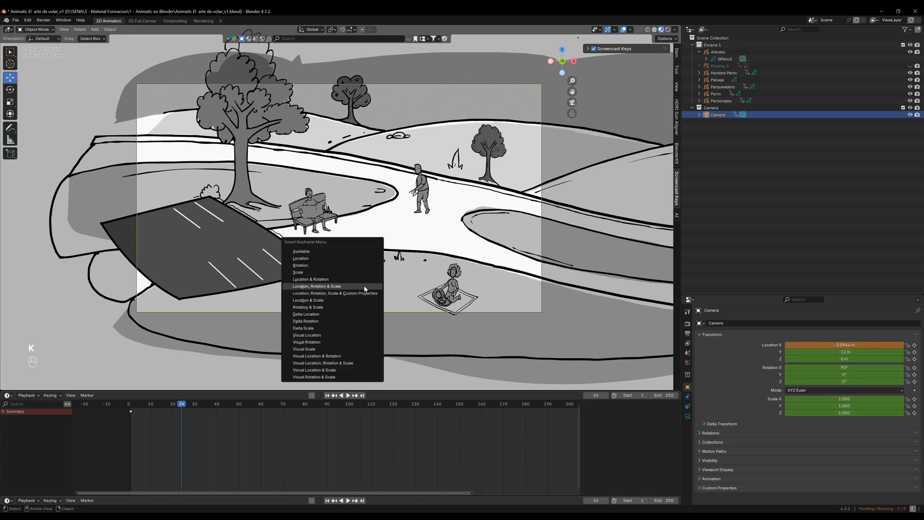
click(365, 289)
- Play and scrub through the camera move to review it, and return to frame 1
key(shift+ctrl+space)
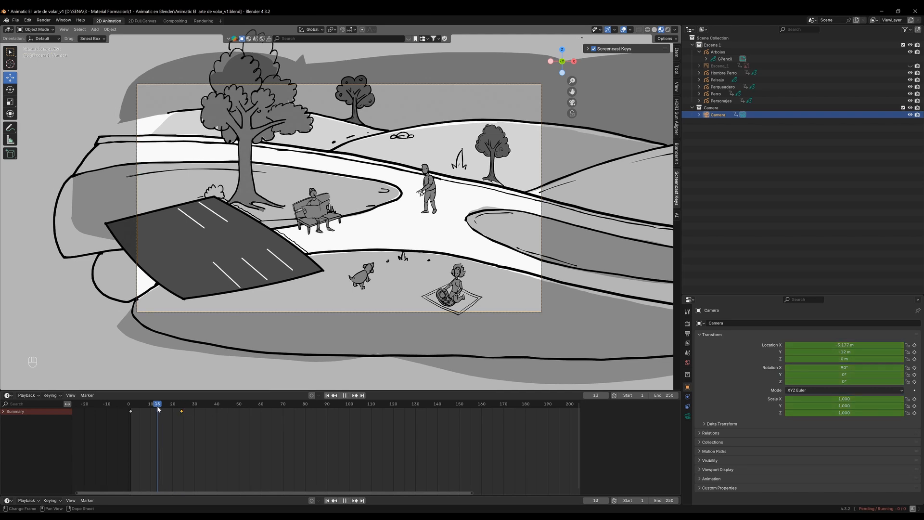
mouse_move(140, 408)
mouse_down()
mouse_move(174, 407)
mouse_move(133, 407)
mouse_up()
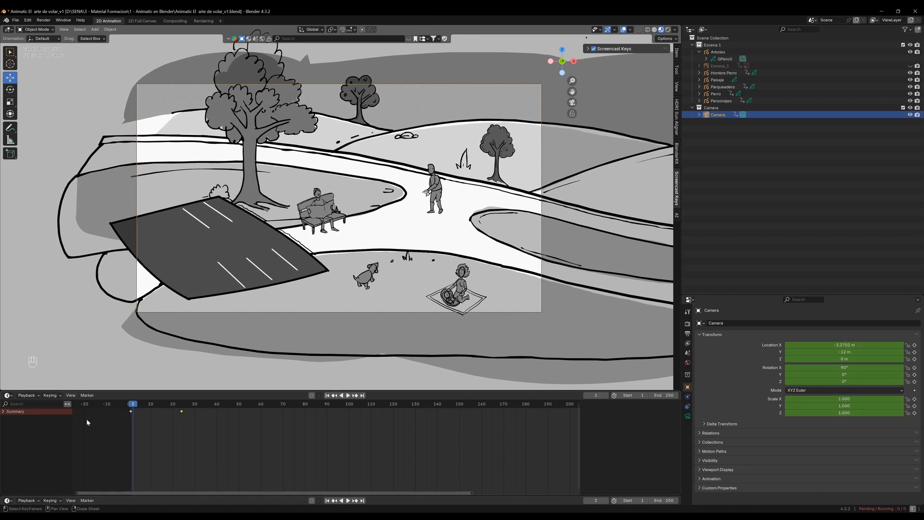
drag(131, 408, 130, 409)
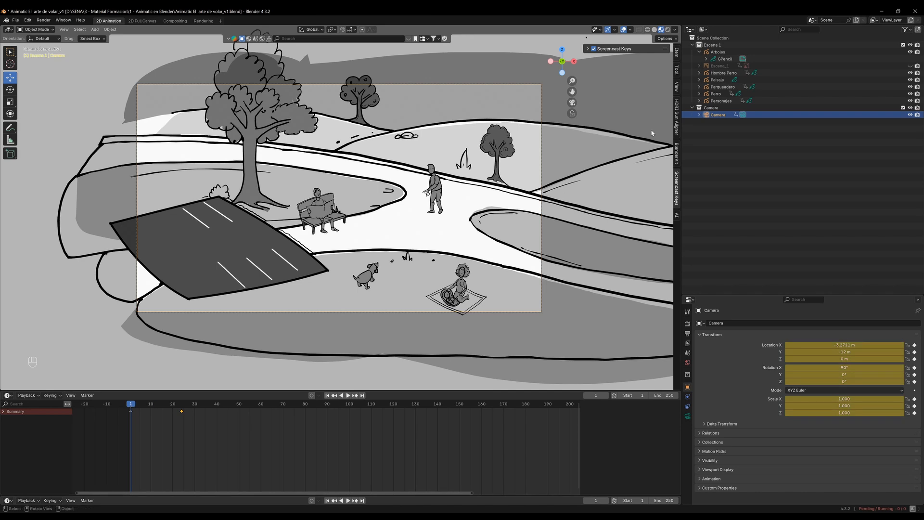
- Select Hombre Perro and show its transform values in the viewport sidebar
click(748, 72)
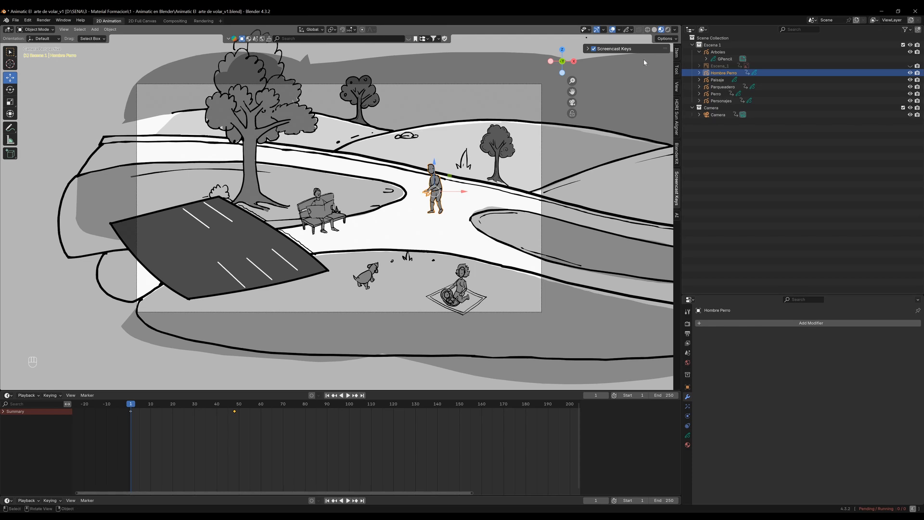
click(677, 52)
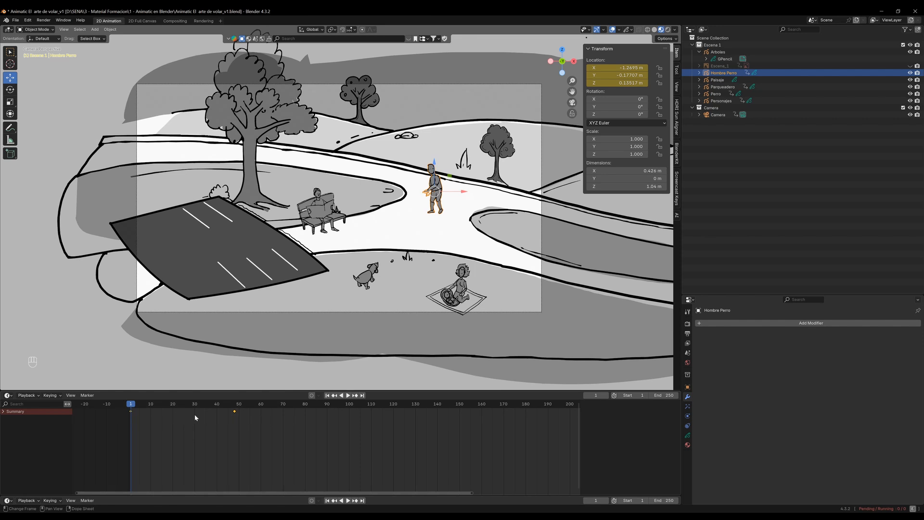
- Try to delete all of Hombre Perro's keyframes on the timeline
drag(255, 432, 129, 396)
key(x)
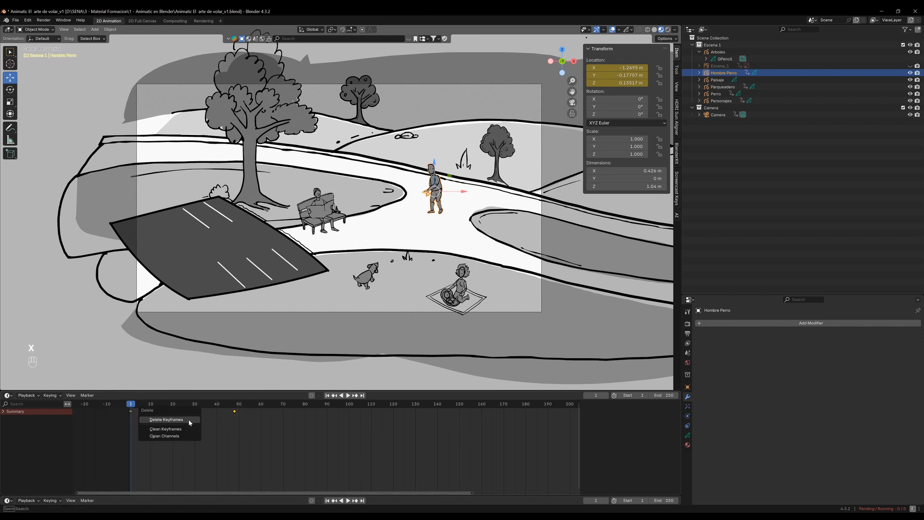
click(188, 417)
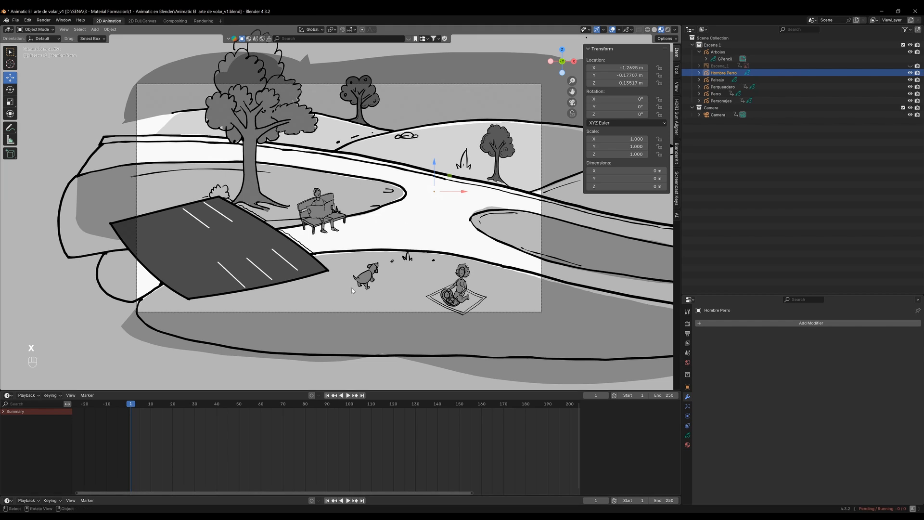
key(ctrl+z)
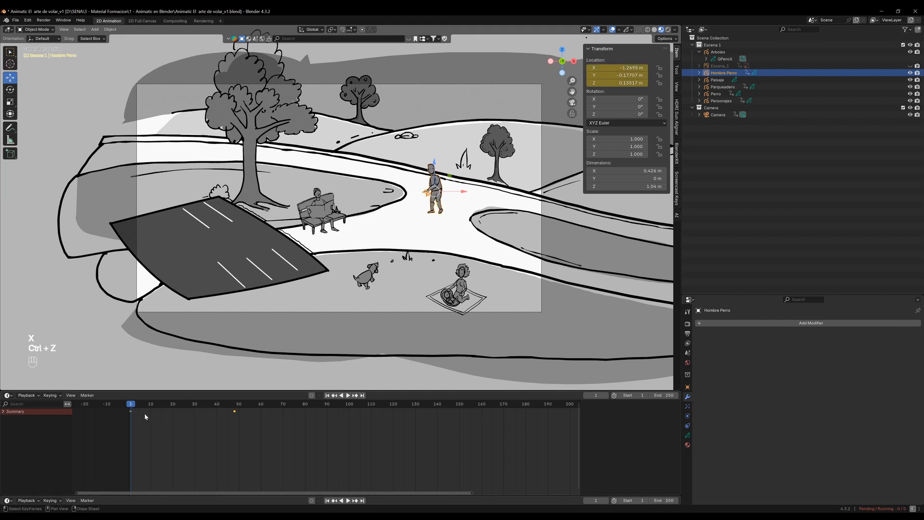
- Delete only Hombre Perro's second keyframe, near frame 48, and return the playhead to frame 1
right_click(234, 412)
click(234, 412)
key(space)
click(132, 407)
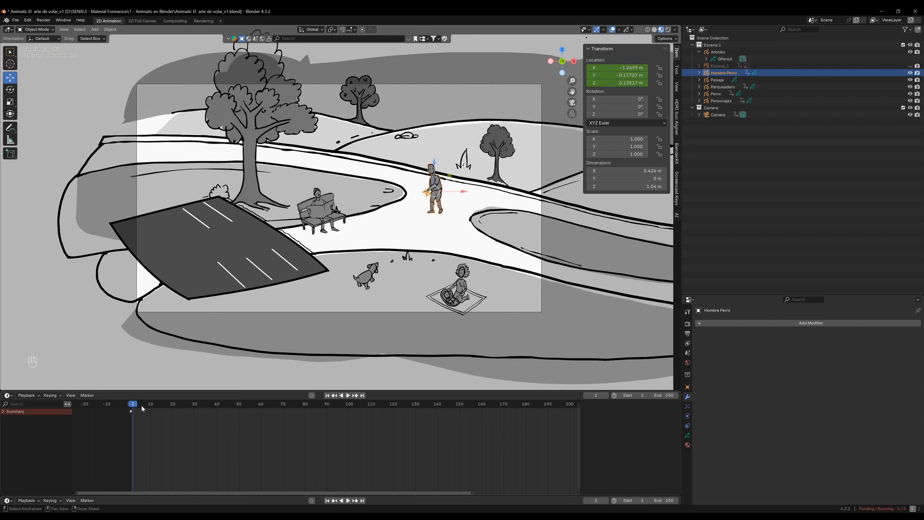
key(Escape)
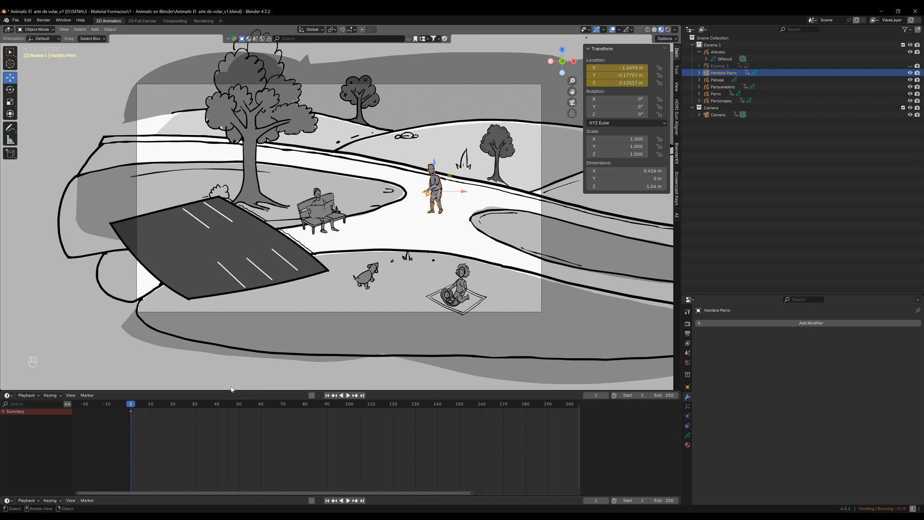
- At frame 24, move Hombre Perro along the path to about X -1.39 m and Z 0.13 m
drag(170, 406, 183, 406)
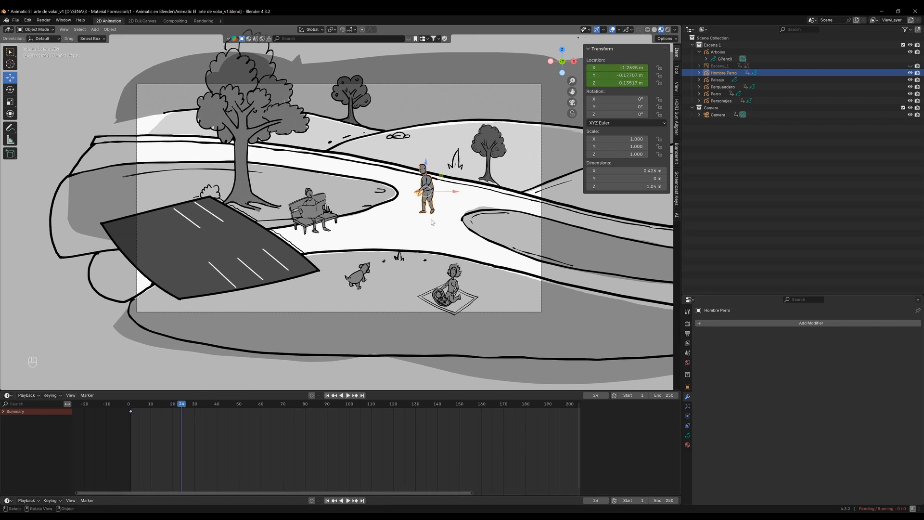
key(g)
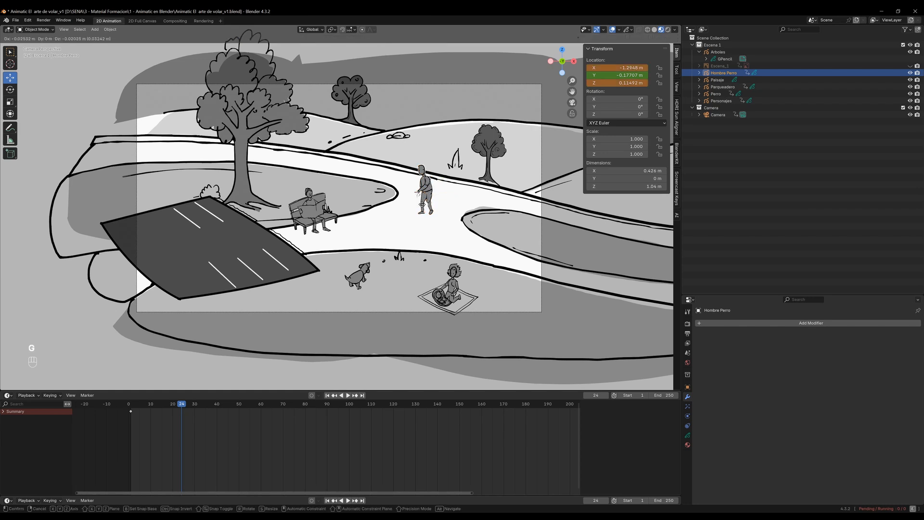
click(421, 211)
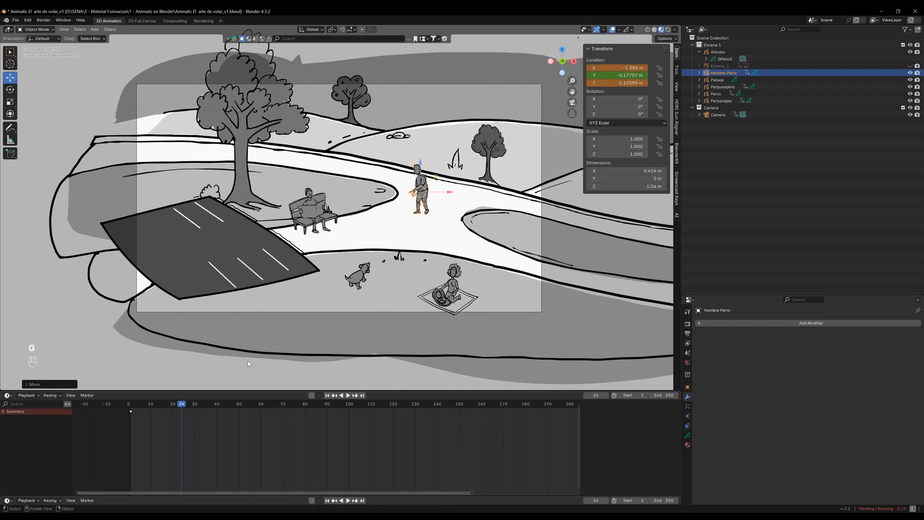
- Enable Auto Keying and insert a Location, Rotation & Scale keyframe for Hombre Perro at frame 24
click(311, 395)
key(k)
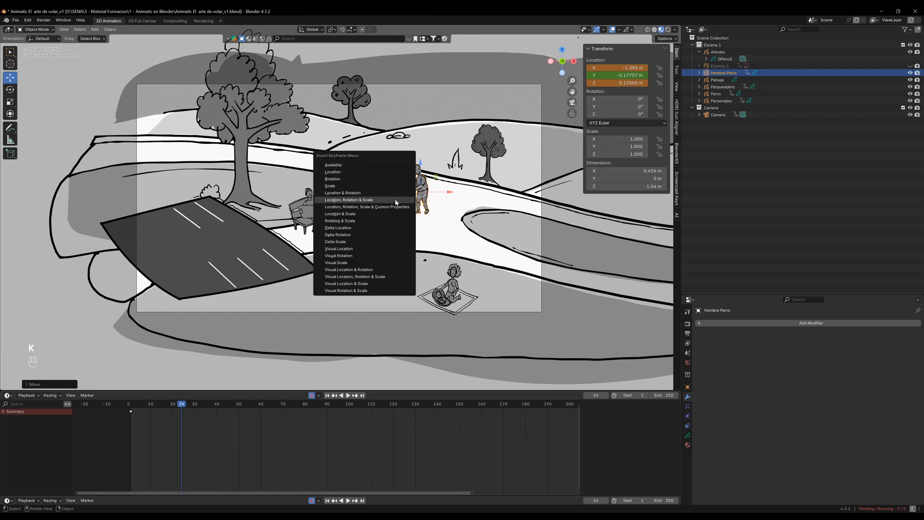
click(396, 200)
- Play the animation from frame 1 to review Hombre Perro's walk, and save the file with the playhead at frame 24
drag(180, 406, 131, 406)
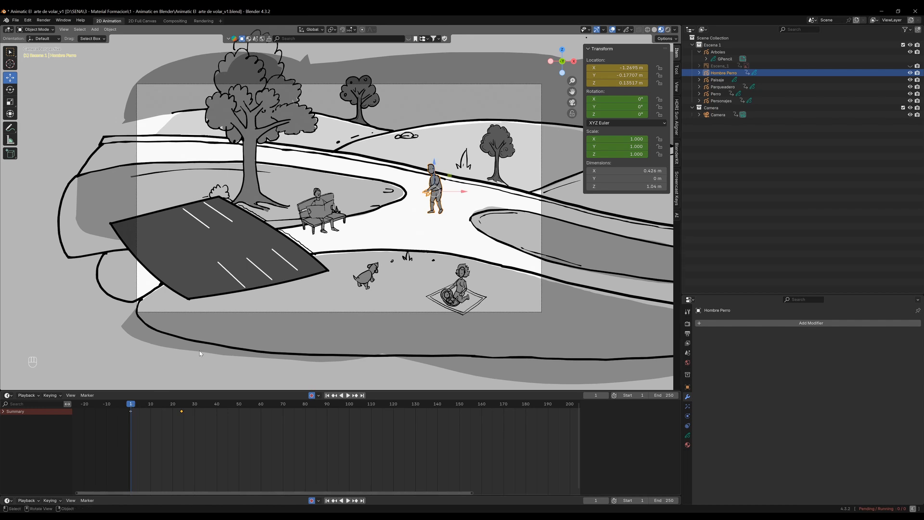
key(space)
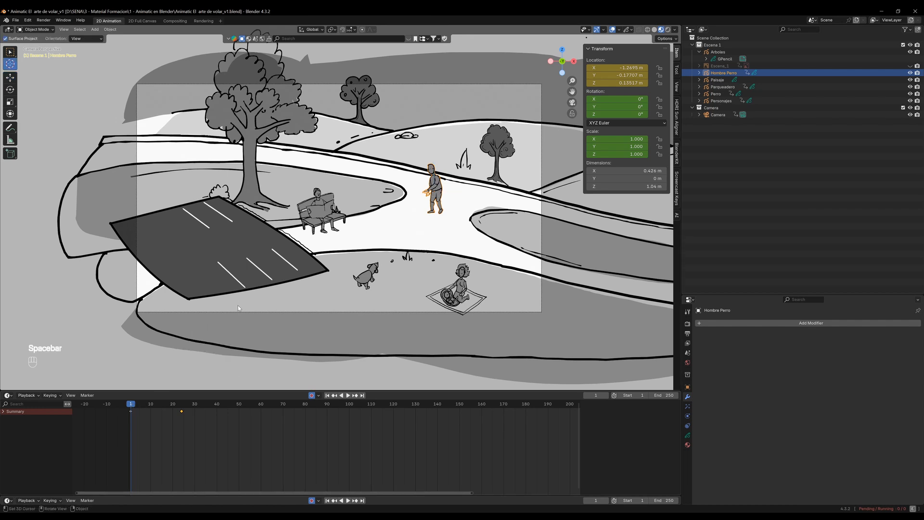
click(348, 395)
click(346, 396)
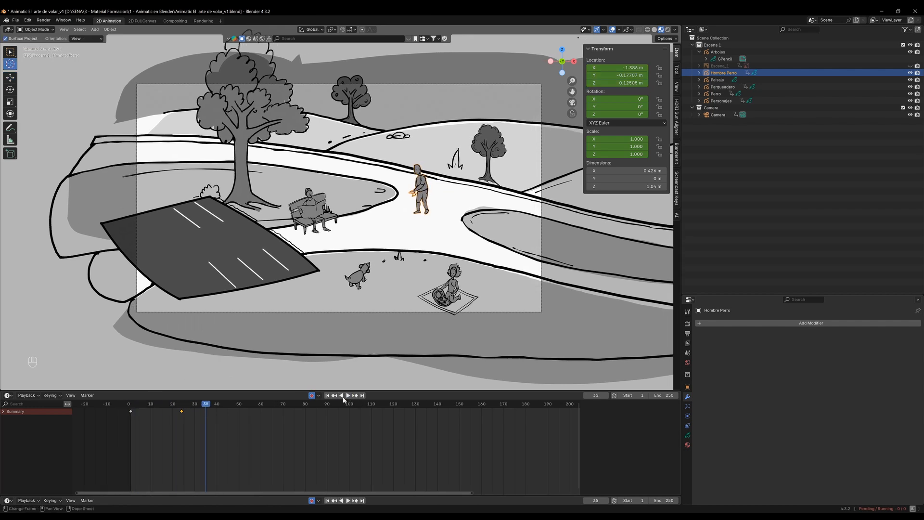
drag(206, 407, 182, 404)
key(ctrl+s)
- Examine the large tree beside the parking area and its surroundings in the camera frame
scroll(354, 218, down, 3)
scroll(335, 209, up, 2)
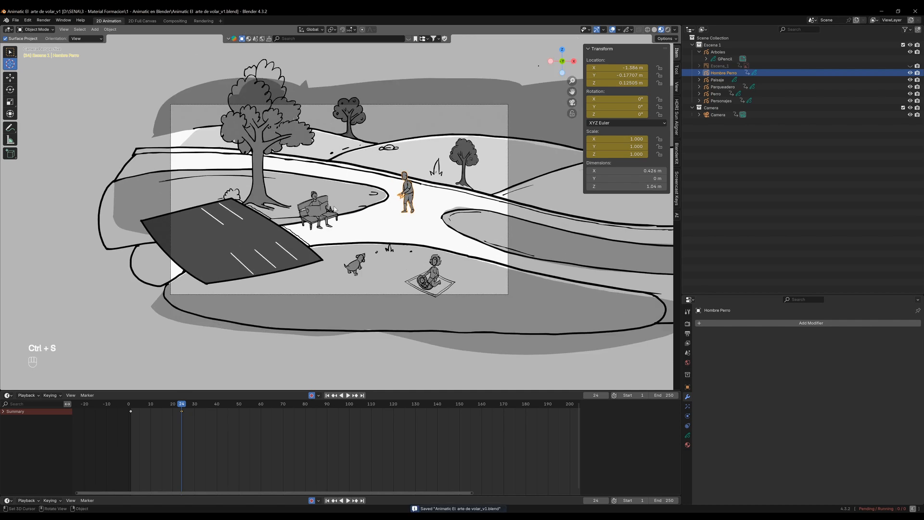
shift+middle_drag(282, 167, 321, 170)
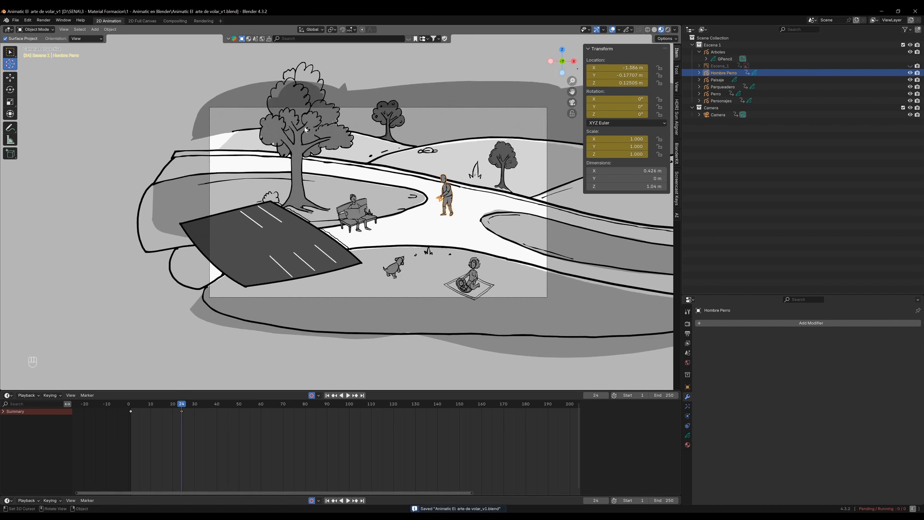
scroll(305, 127, up, 4)
shift+middle_drag(308, 71, 397, 228)
scroll(375, 205, down, 4)
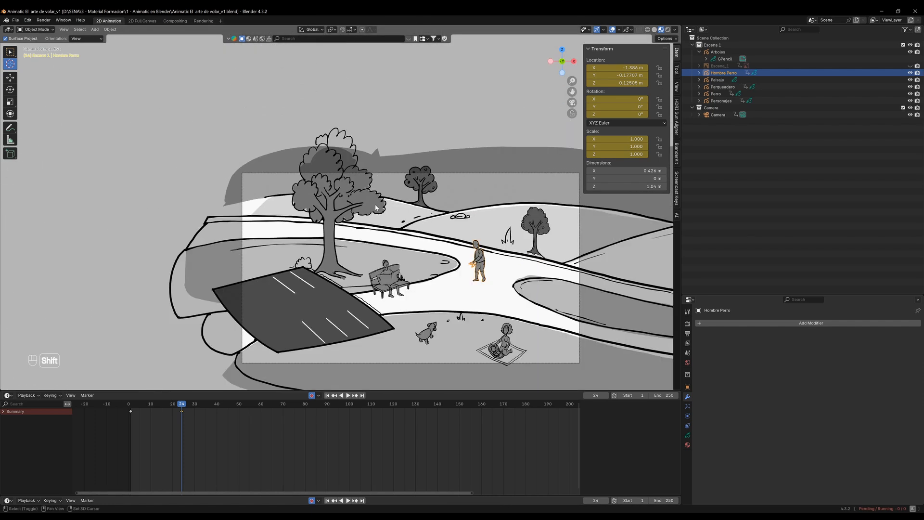
scroll(315, 213, up, 2)
scroll(375, 230, down, 2)
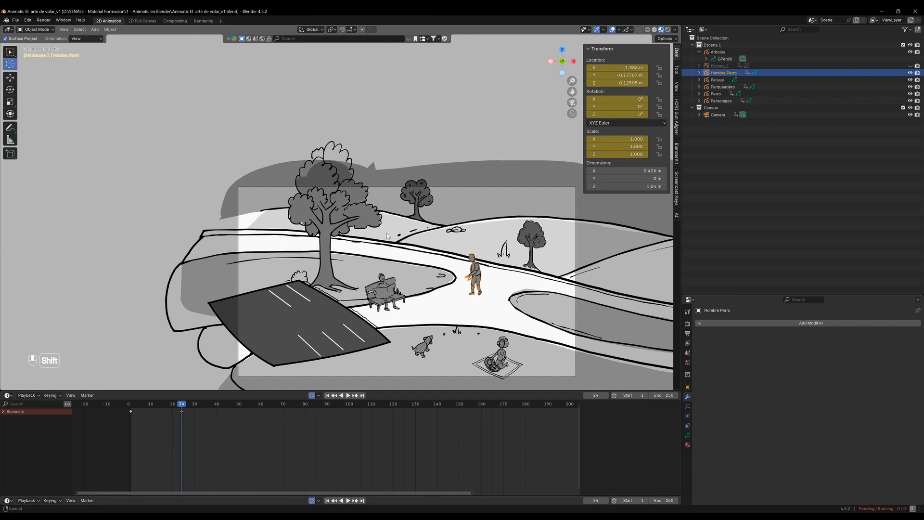
scroll(387, 233, up, 4)
scroll(366, 241, down, 2)
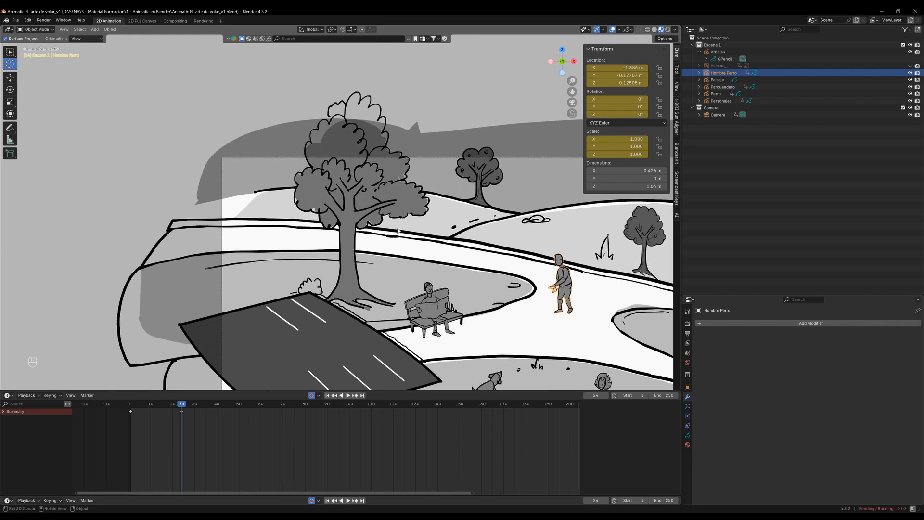
scroll(398, 231, down, 2)
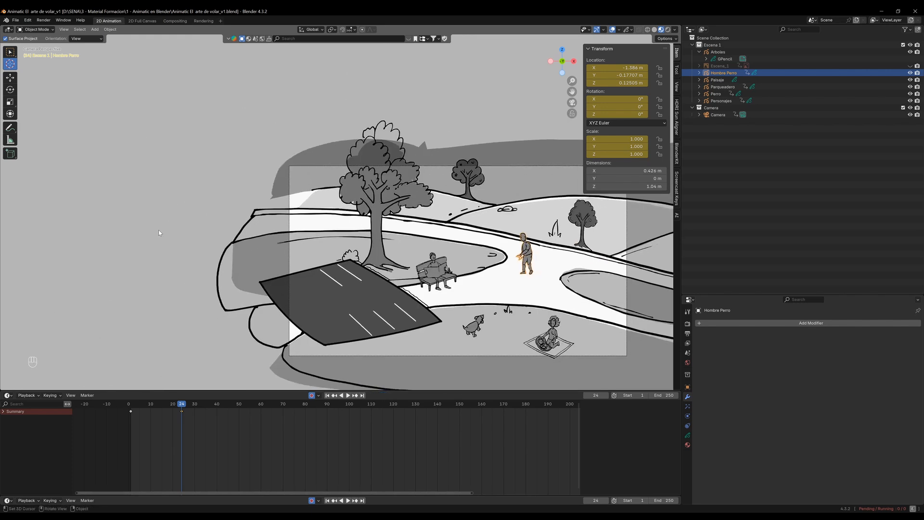
- Save the file and add a Lattice object to the park scene
key(ctrl+s)
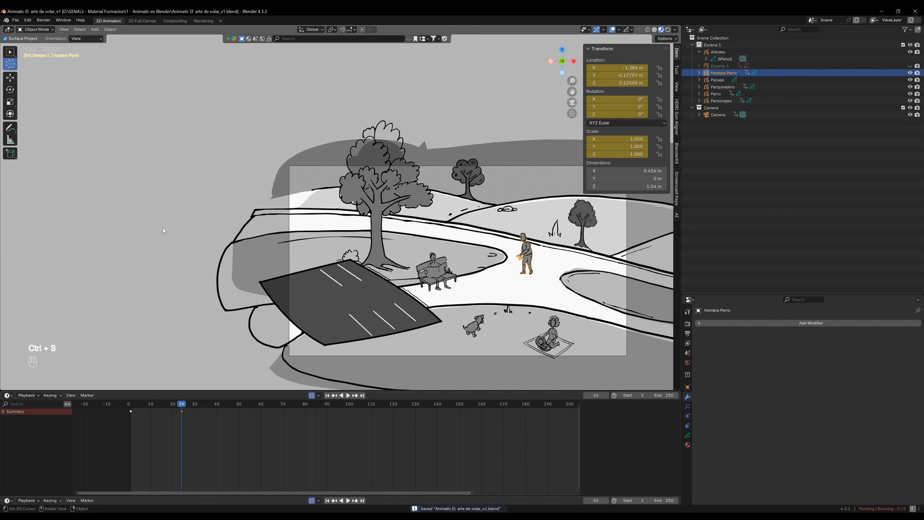
key(shift+a)
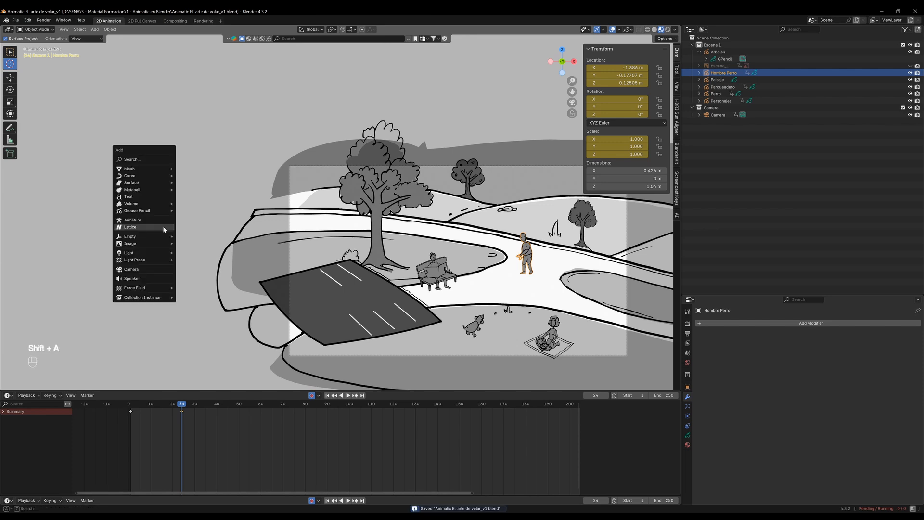
click(163, 228)
scroll(96, 230, up, 2)
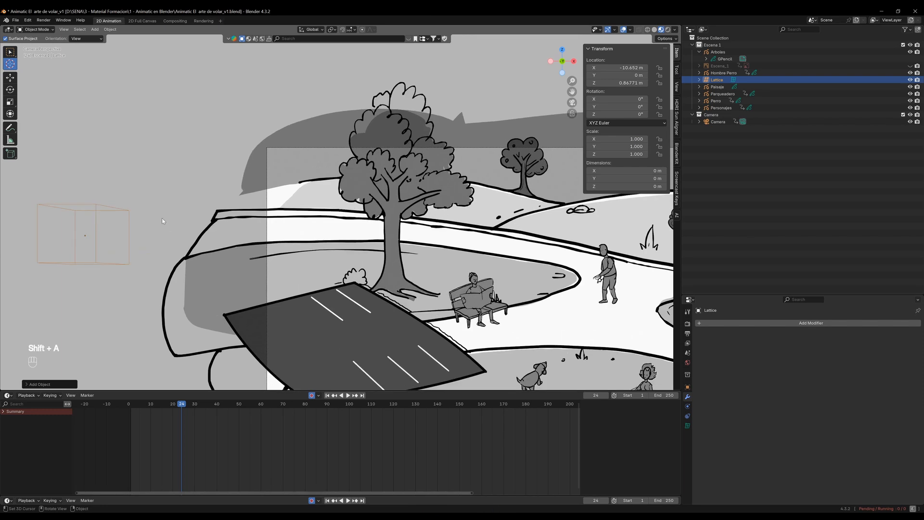
shift+middle_drag(96, 230, 129, 228)
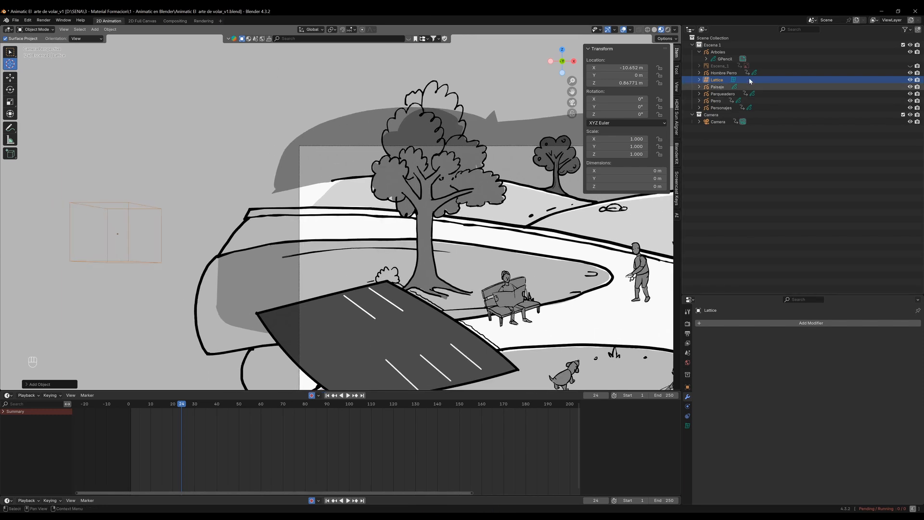
- Rename the new Lattice object as Deformador
double_click(718, 80)
text(Deformador)
key(Return)
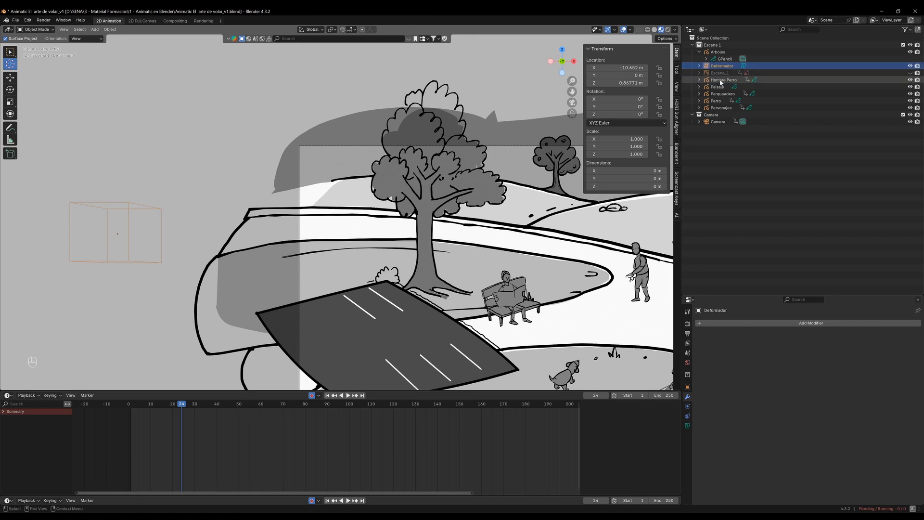
- Set the Deformador lattice's resolution to U 3, V 3 and W 1
click(688, 425)
click(877, 345)
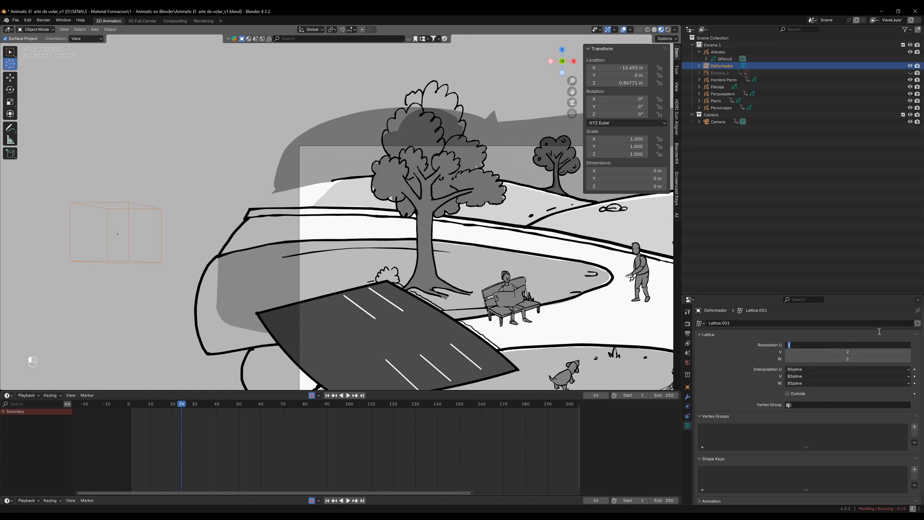
key(Tab)
key(Tab)
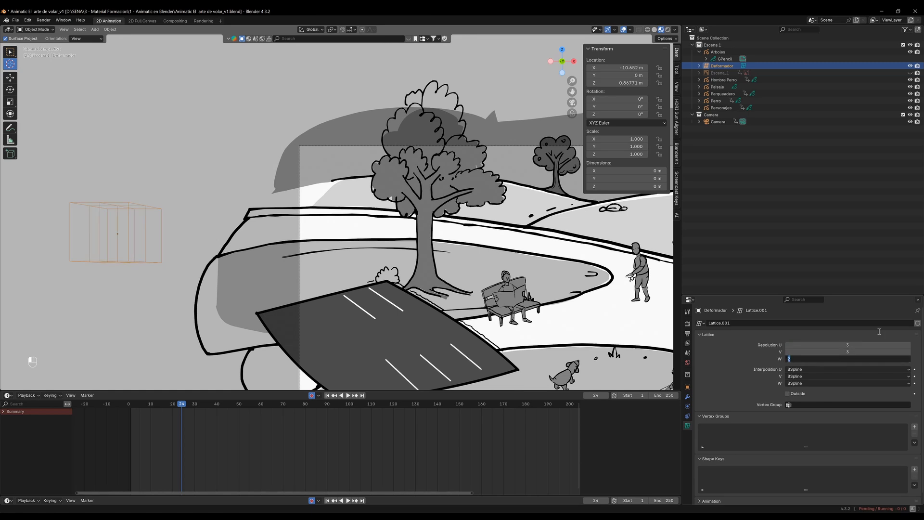
text(1)
key(Return)
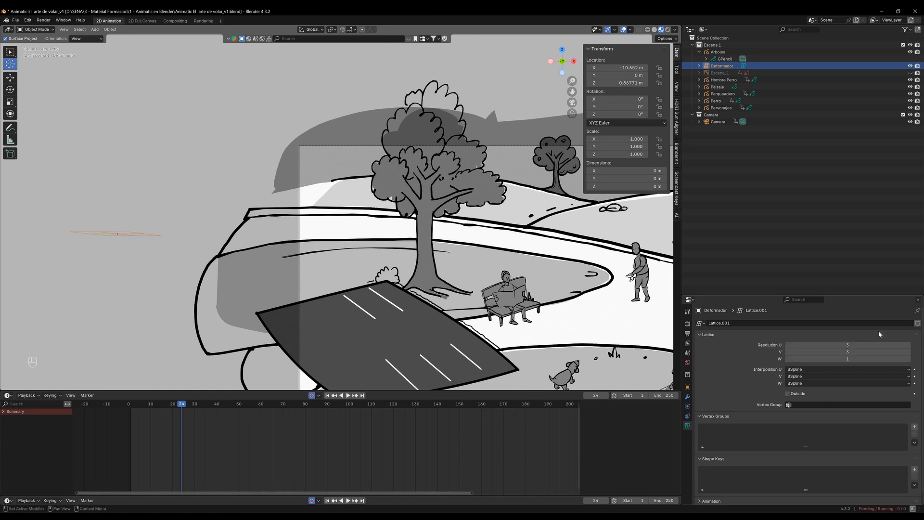
- Change the lattice's W resolution to 2 and its V resolution to 1
click(849, 359)
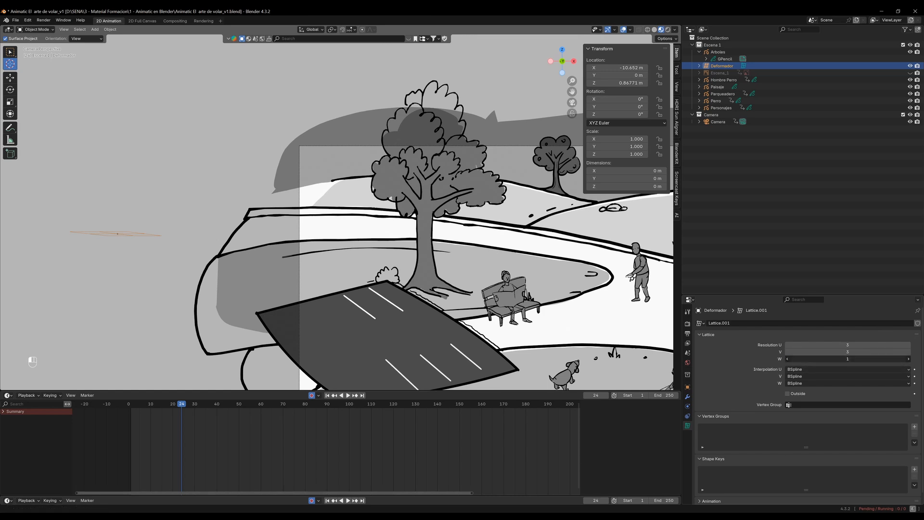
text(2)
key(Return)
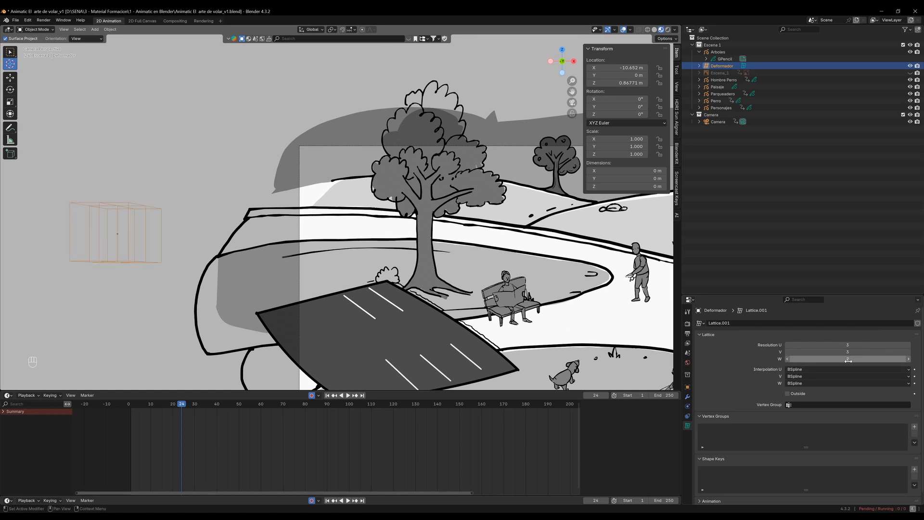
click(848, 353)
key(Return)
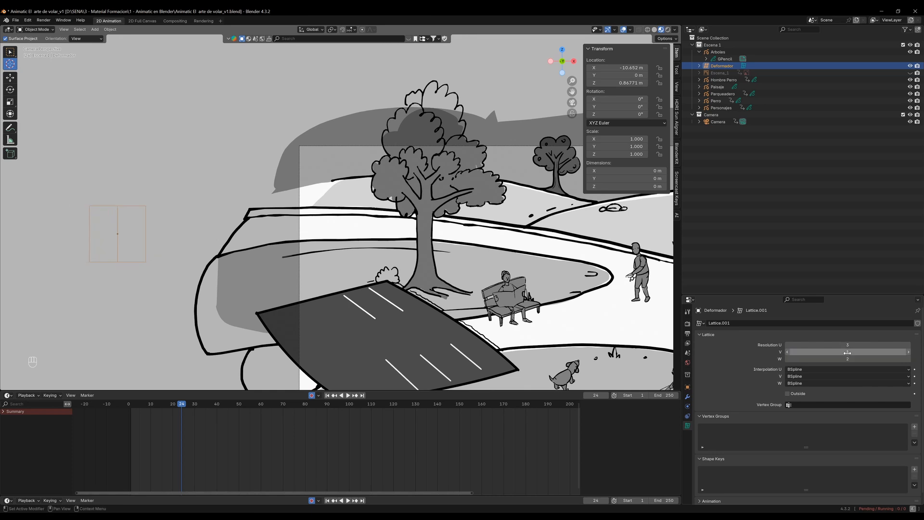
- Re-enter the lattice's U resolution as 3, try a V resolution of 3, and undo that V change
click(854, 345)
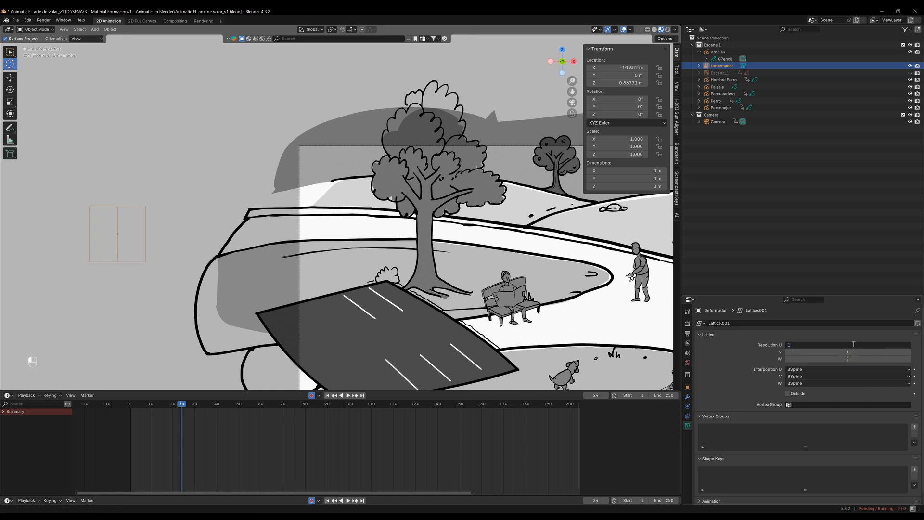
key(Return)
click(853, 344)
key(Return)
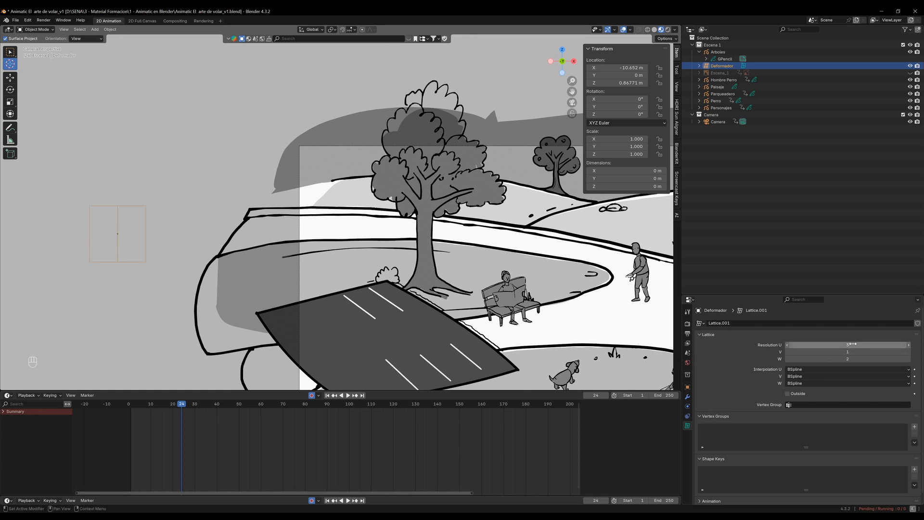
click(853, 355)
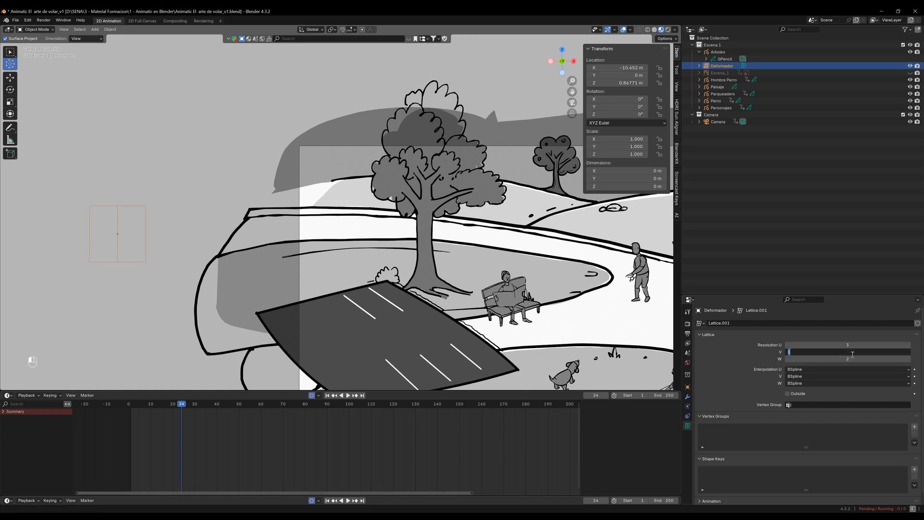
text(3)
key(Return)
key(ctrl+z)
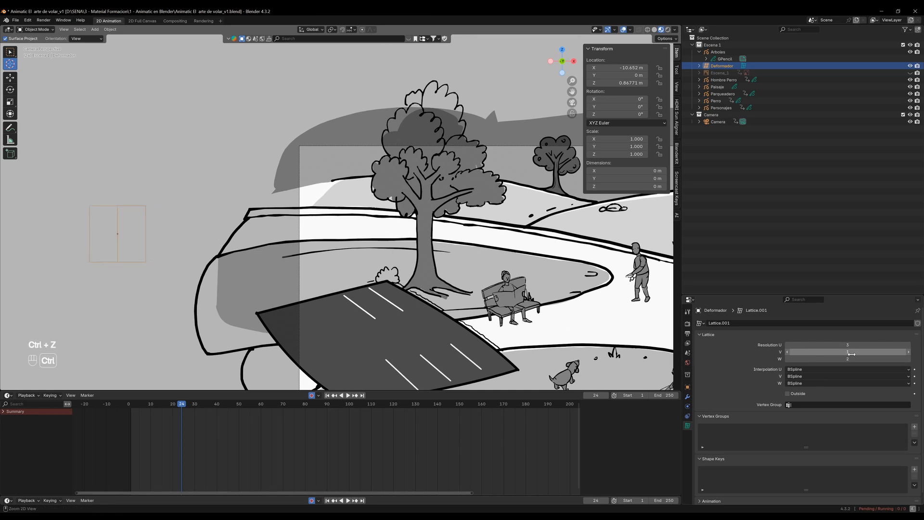
- Set the Deformador lattice's W resolution to 3
click(852, 356)
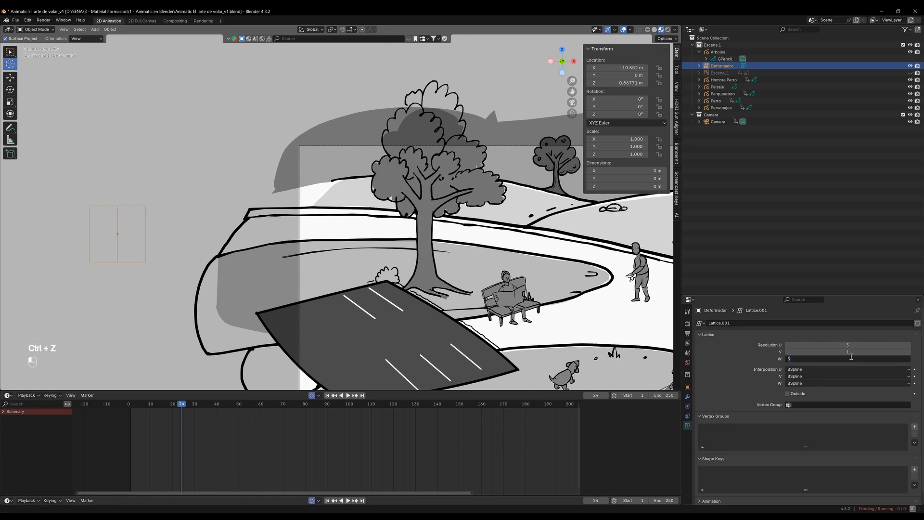
text(3)
key(Return)
scroll(160, 221, up, 6)
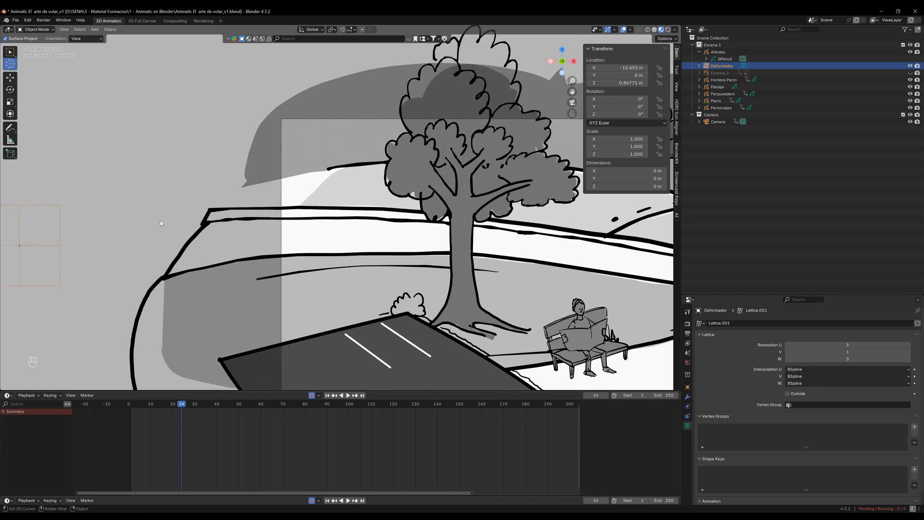
shift+middle_drag(170, 280, 356, 249)
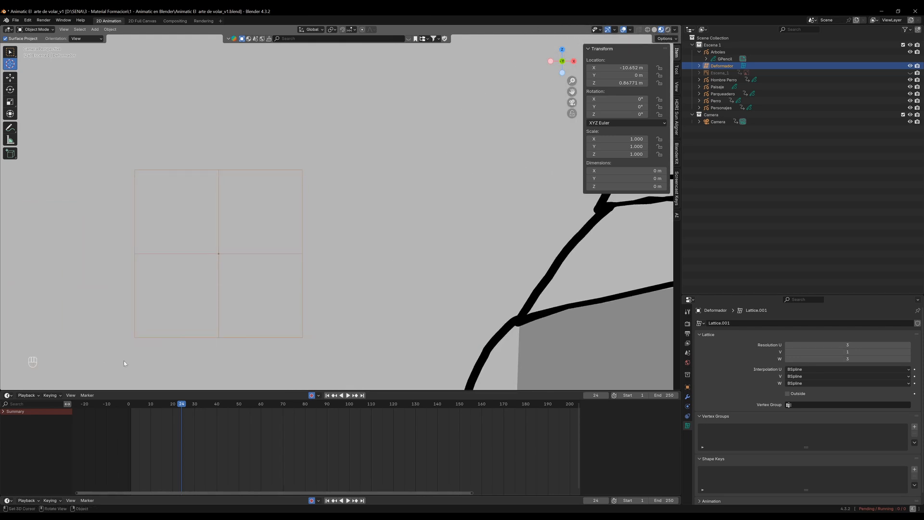
scroll(270, 250, down, 8)
- Return the playhead to frame 1 with the lattice and the whole park scene in view
drag(135, 406, 130, 405)
scroll(379, 241, up, 2)
shift+middle_drag(452, 201, 413, 202)
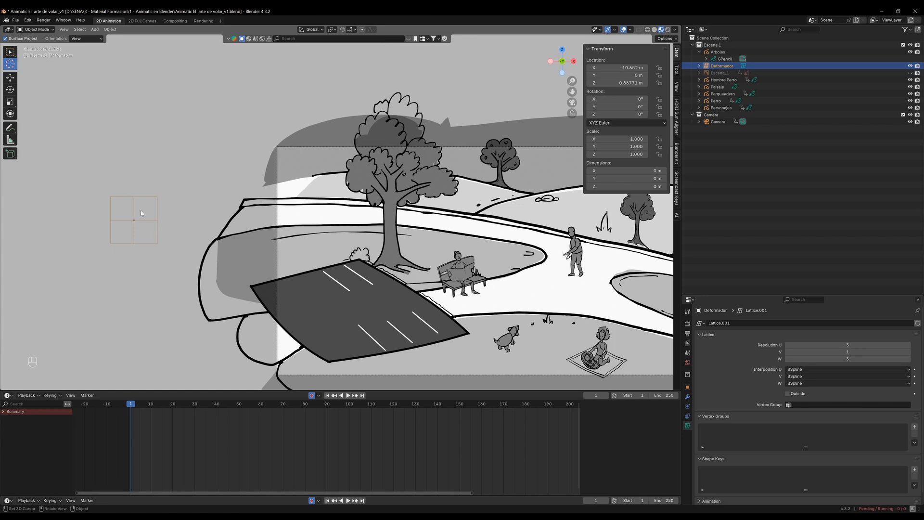
scroll(216, 216, down, 3)
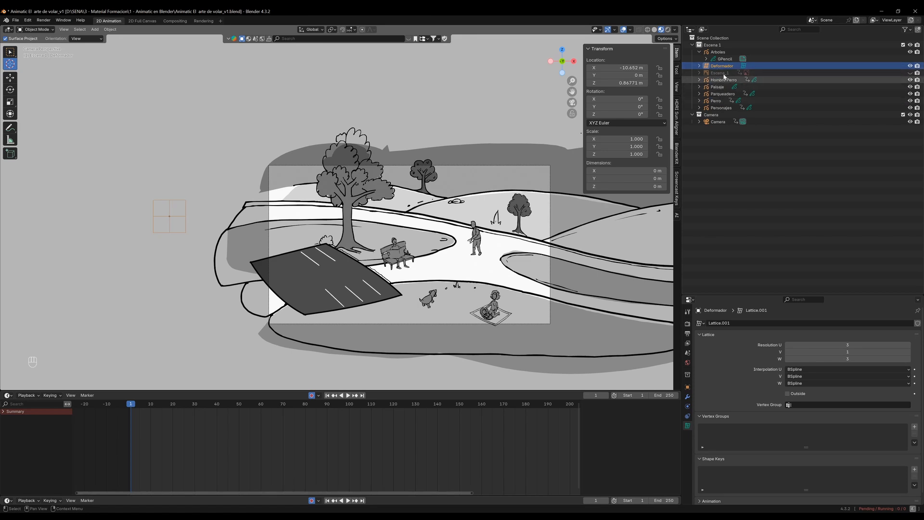
- Add a Lattice modifier to the Arboles Grease Pencil object and assign Deformador as its object
click(717, 53)
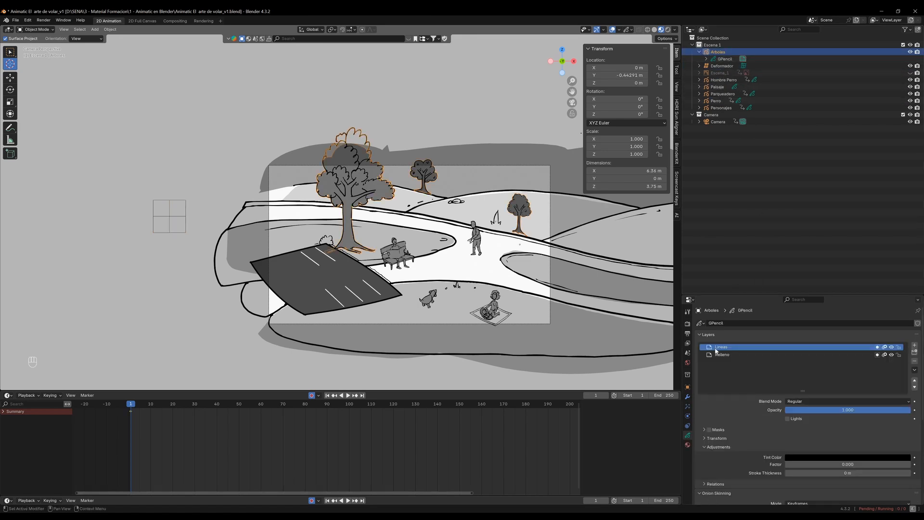
click(687, 397)
click(721, 322)
mouse_move(717, 326)
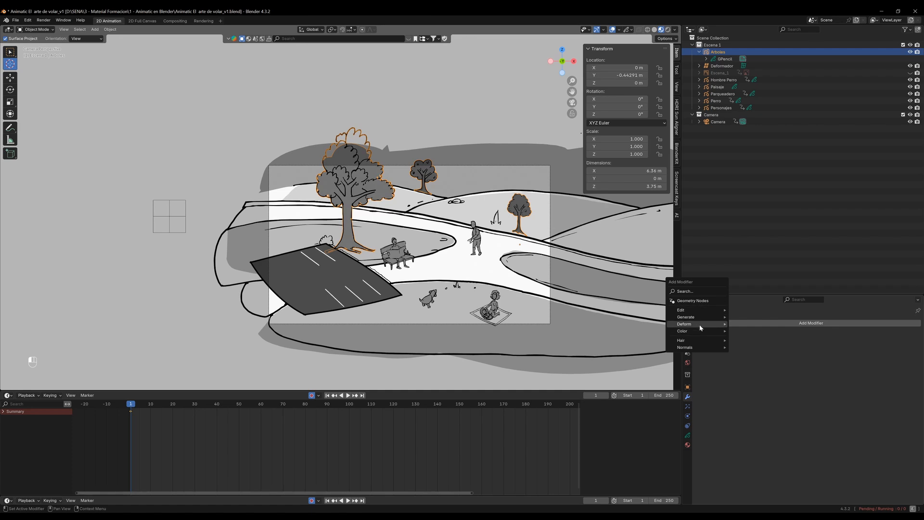
click(752, 341)
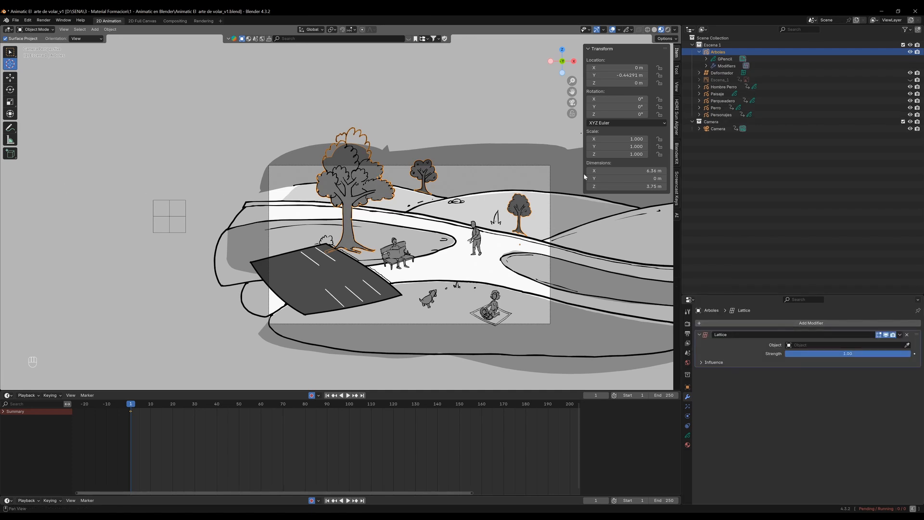
click(907, 345)
click(896, 345)
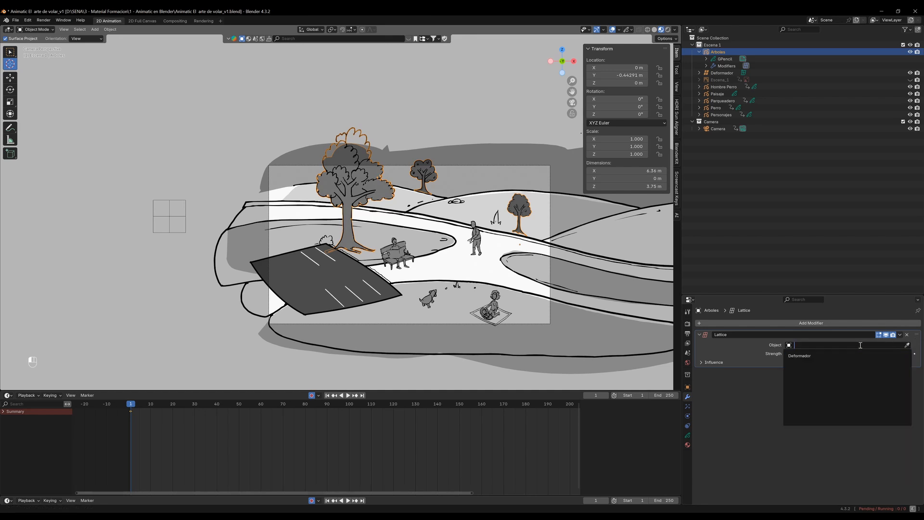
click(806, 356)
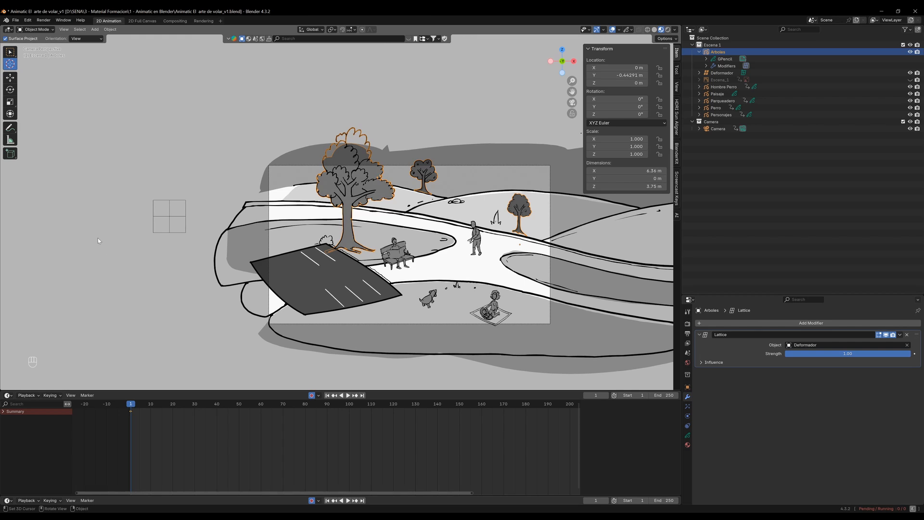
scroll(448, 131, up, 3)
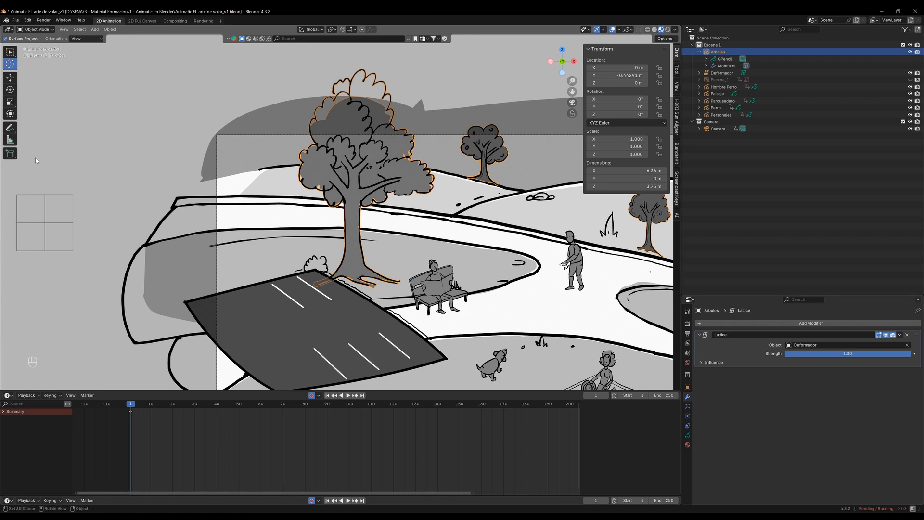
scroll(85, 219, down, 2)
shift+middle_drag(84, 219, 111, 217)
scroll(143, 203, up, 2)
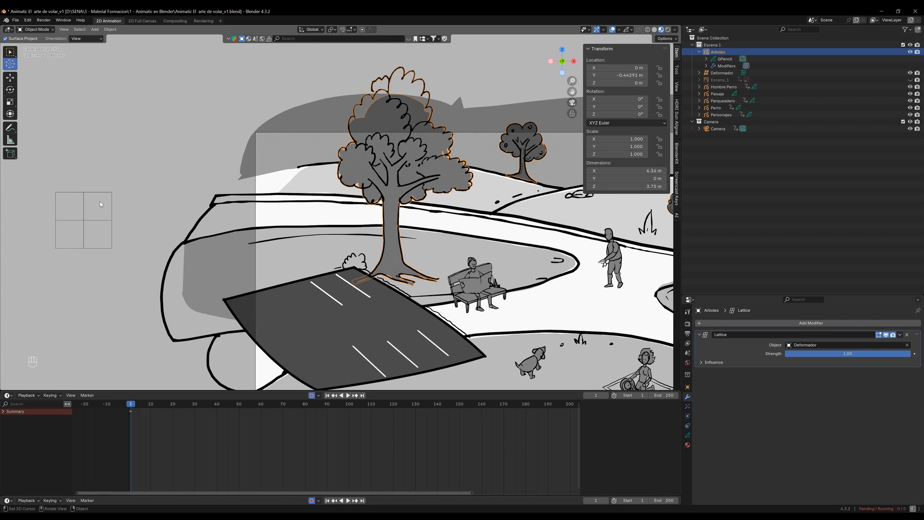
scroll(377, 181, down, 1)
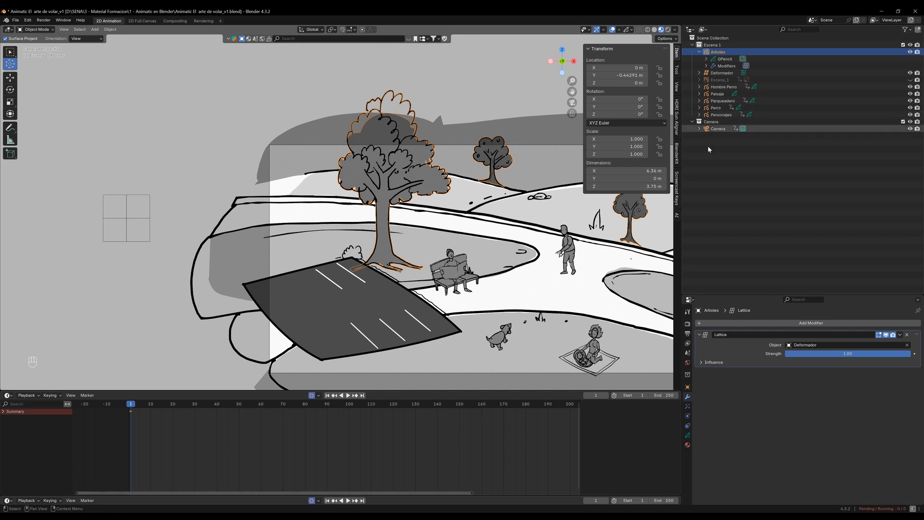
- Select the Deformador lattice and add a basis shape key plus one further shape key to it
click(687, 435)
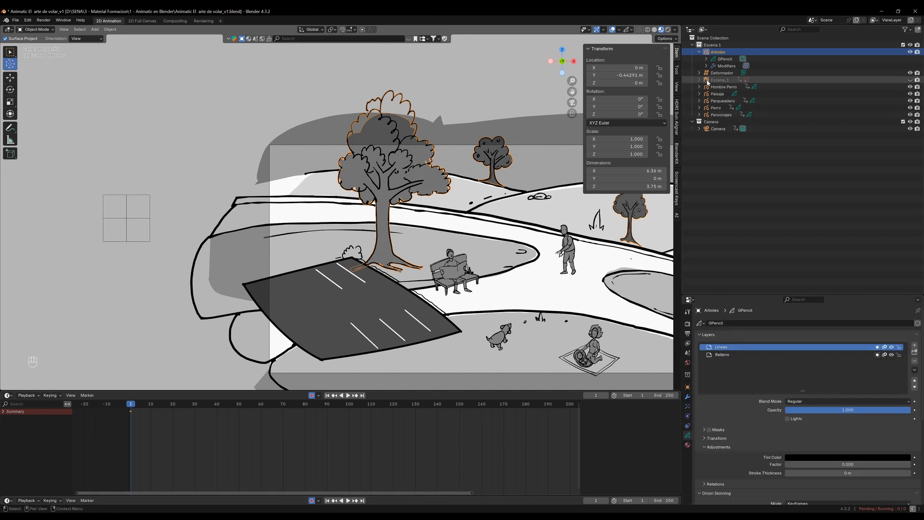
click(718, 73)
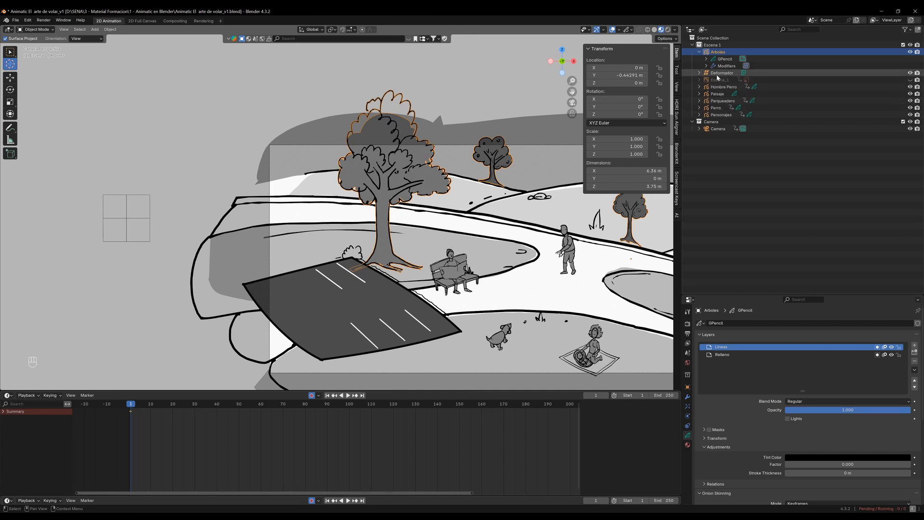
key(ctrl)
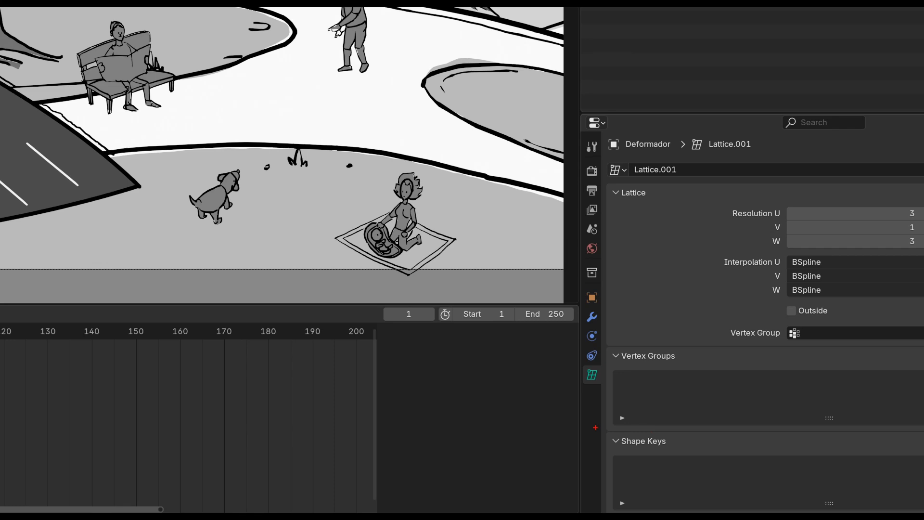
drag(596, 428, 692, 458)
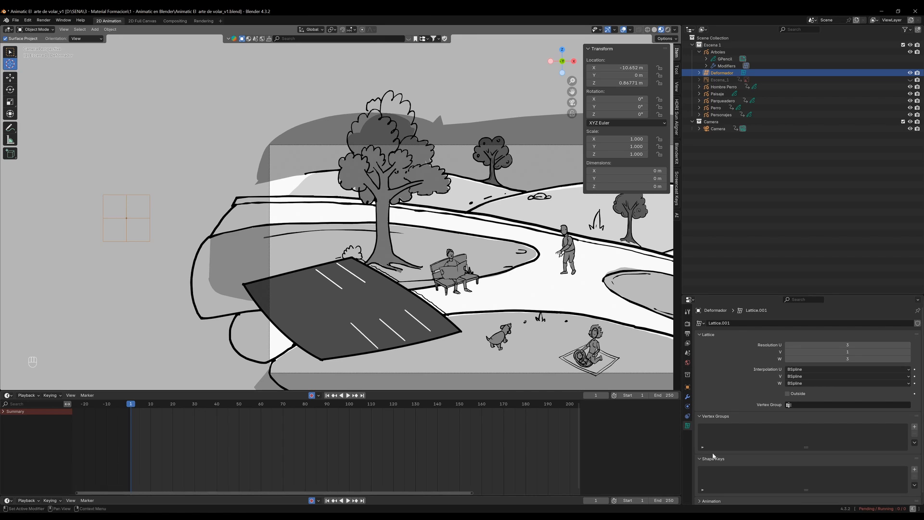
click(915, 470)
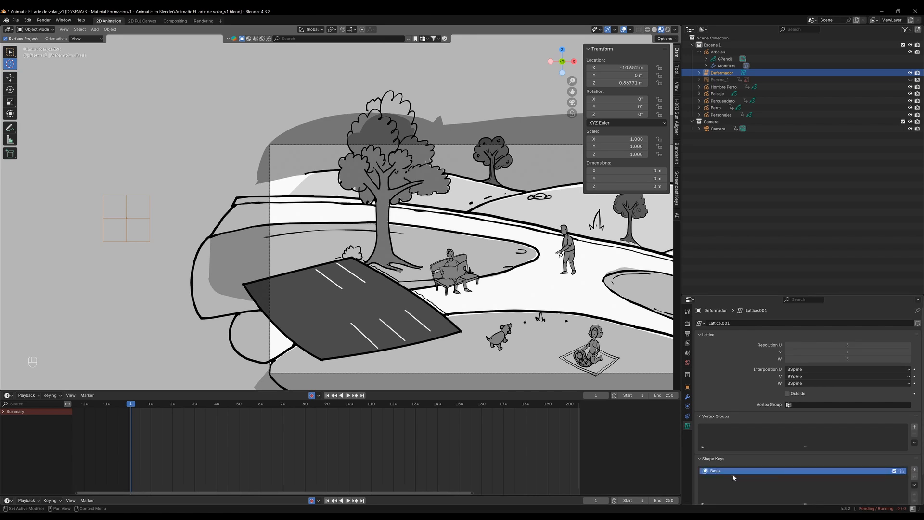
click(915, 470)
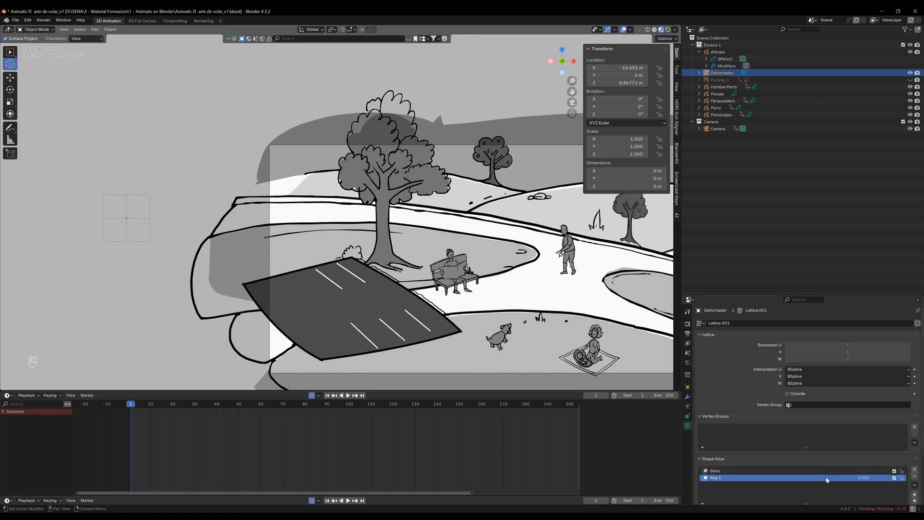
- Keyframe the second shape key's value at 0 on frame 1 and at 1 on frame 10
scroll(781, 470, down, 4)
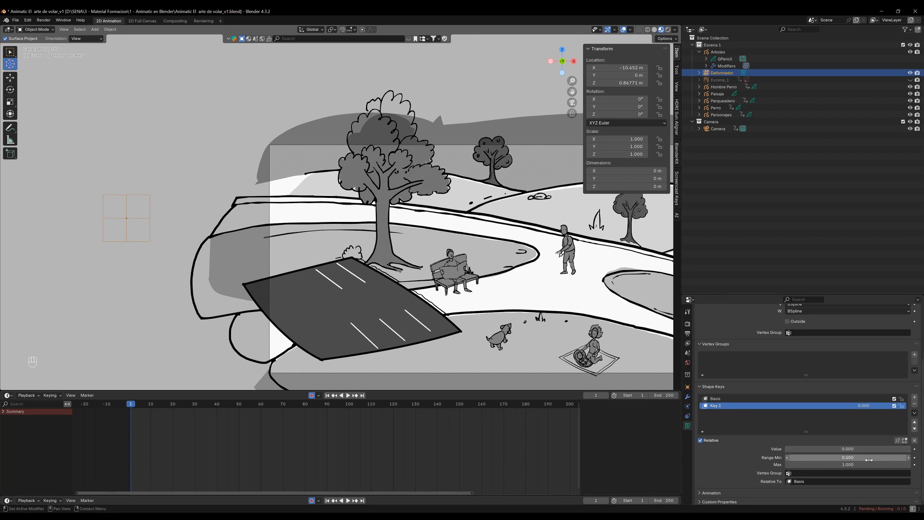
click(915, 450)
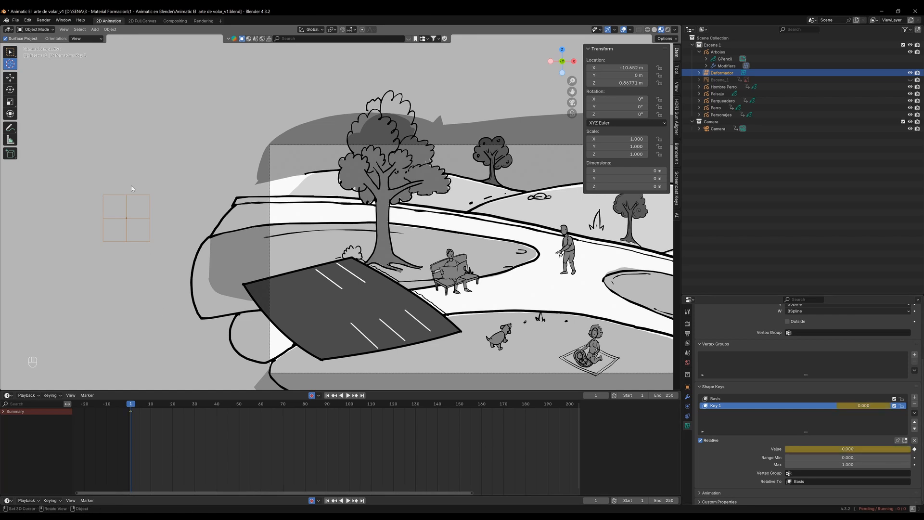
scroll(130, 215, up, 1)
drag(130, 405, 151, 406)
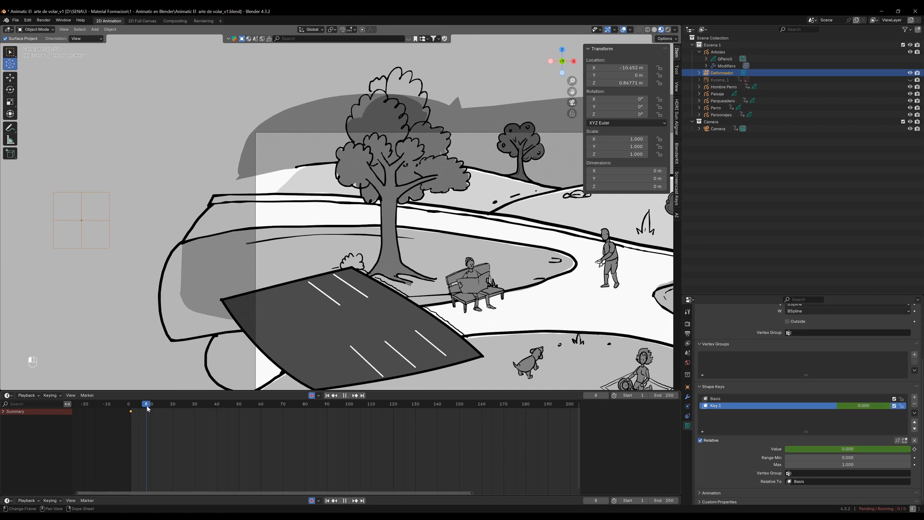
shift+middle_drag(115, 248, 169, 258)
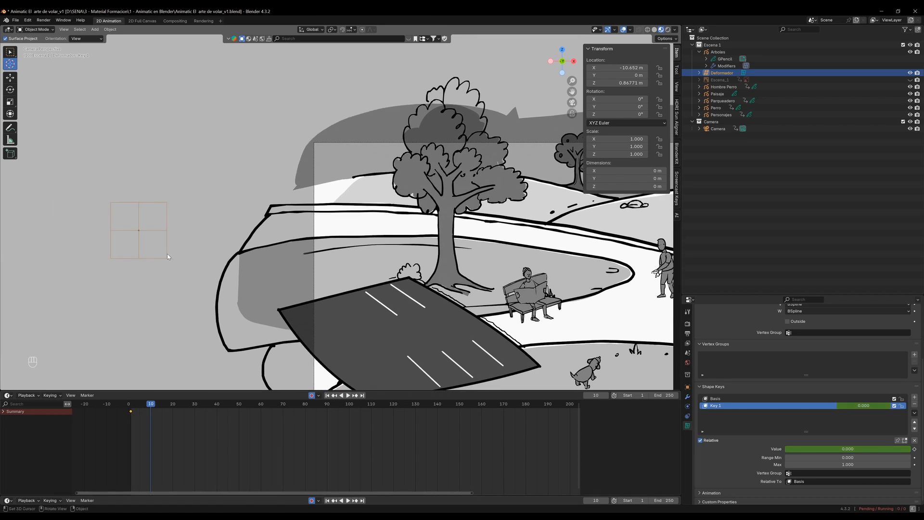
drag(800, 451, 901, 450)
key(i)
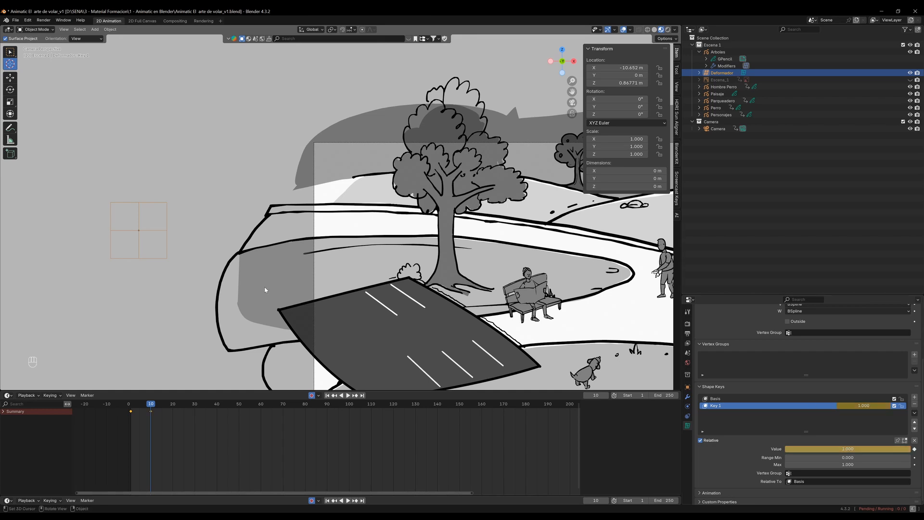
- In Edit Mode, shift the Deformador lattice's middle row slightly right and its top row about 0.07 m left to bend the trees
key(Tab)
drag(90, 187, 180, 222)
drag(102, 222, 121, 227)
drag(184, 235, 183, 234)
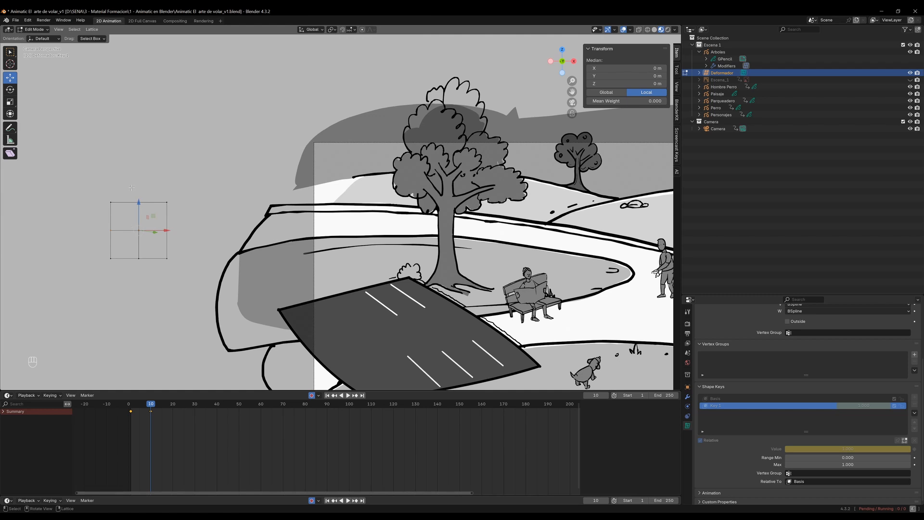
mouse_move(166, 230)
mouse_down()
mouse_move(179, 230)
mouse_move(170, 231)
mouse_up()
drag(107, 197, 163, 203)
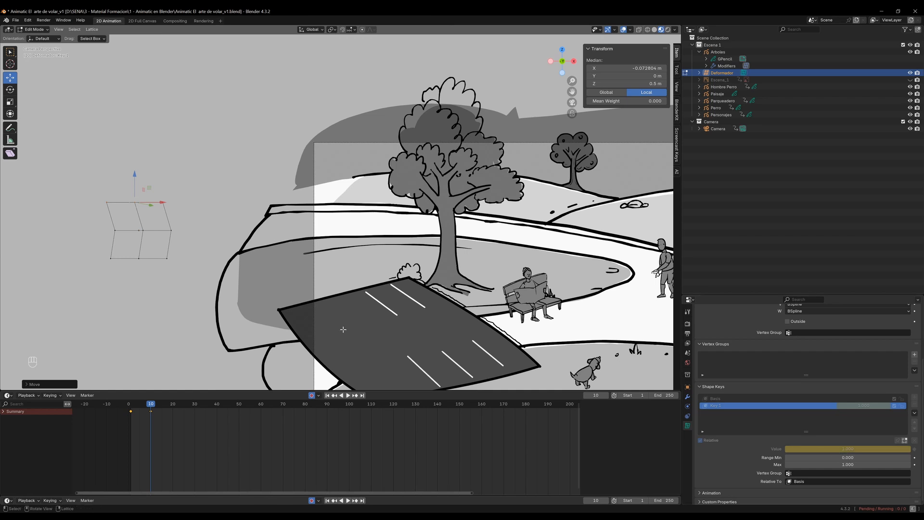
key(Tab)
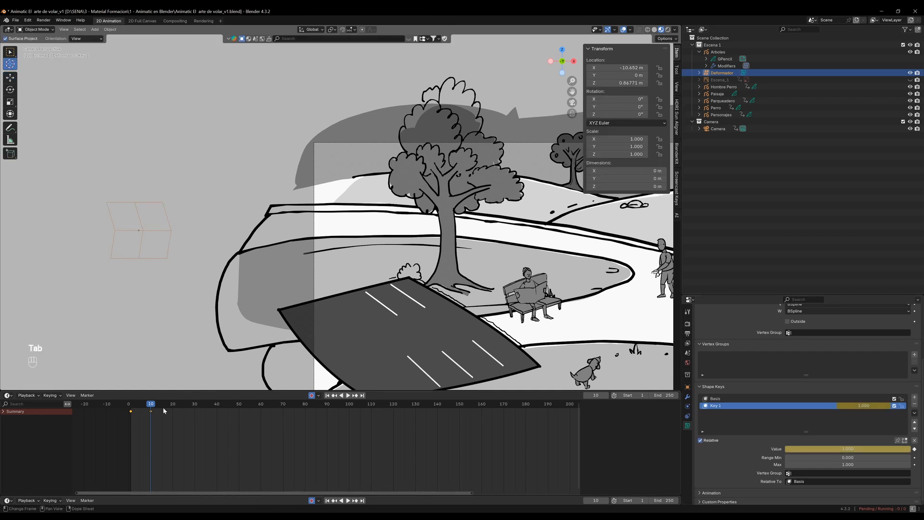
- Keyframe the lattice's Key 1 shape key value at 0.522 on frame 20
drag(152, 405, 173, 407)
drag(892, 448, 831, 448)
key(i)
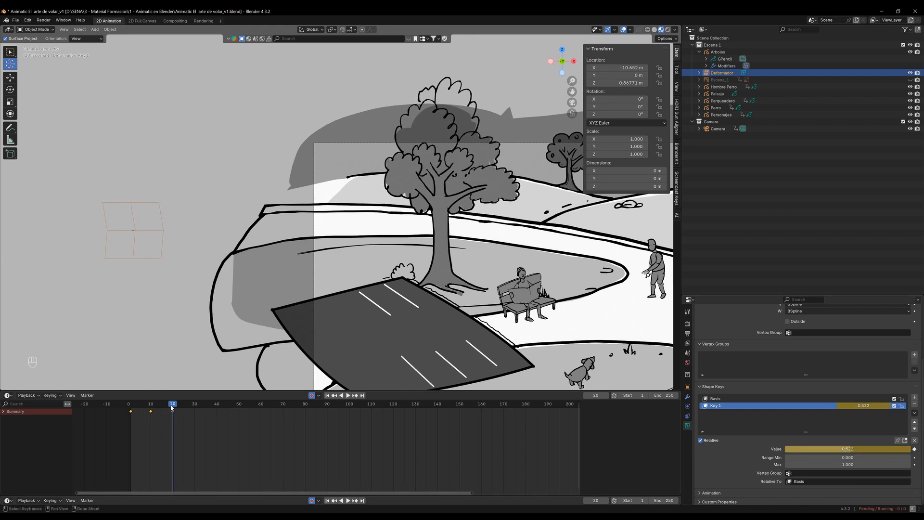
- Keyframe the Key 1 shape key at a lower value on frame 24
key(space)
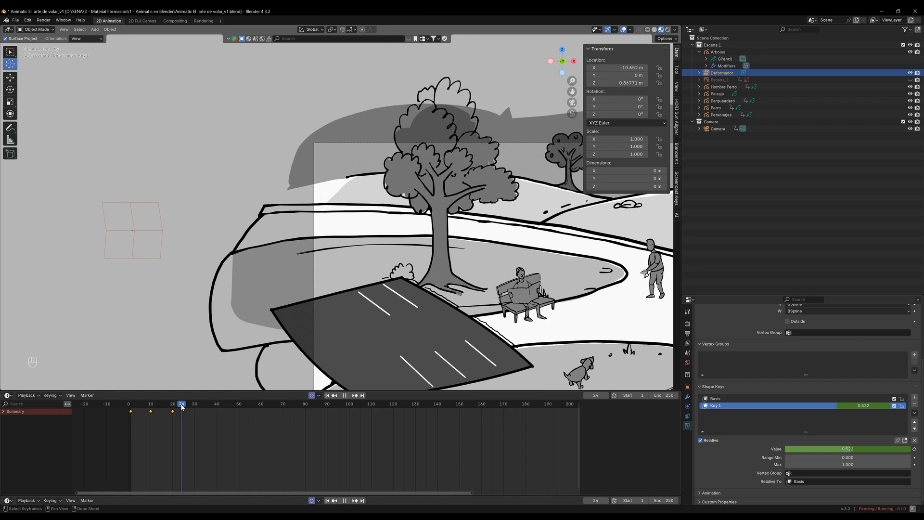
drag(834, 449, 789, 449)
key(i)
key(space)
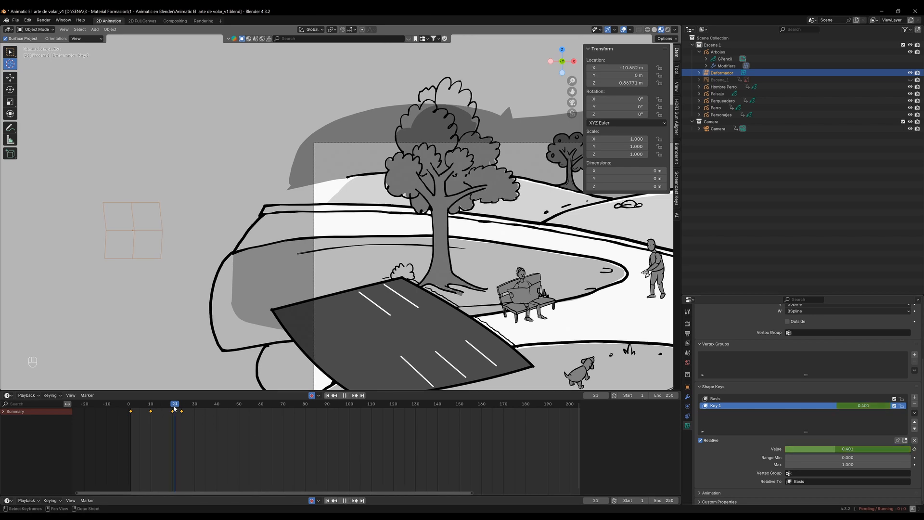
- Play the animation from the start with the whole camera frame in view to check the tree sway
drag(184, 407, 133, 407)
scroll(418, 217, down, 1)
shift+middle_drag(411, 229, 260, 224)
click(347, 396)
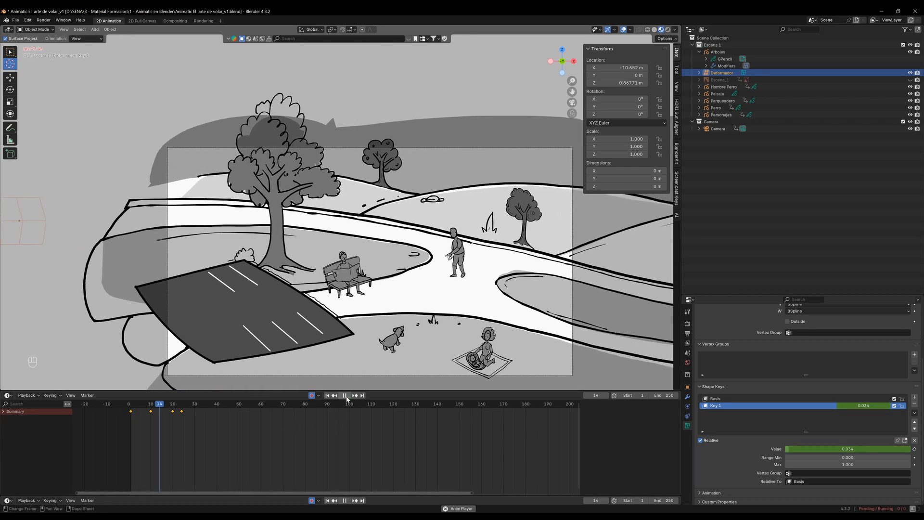
key(space)
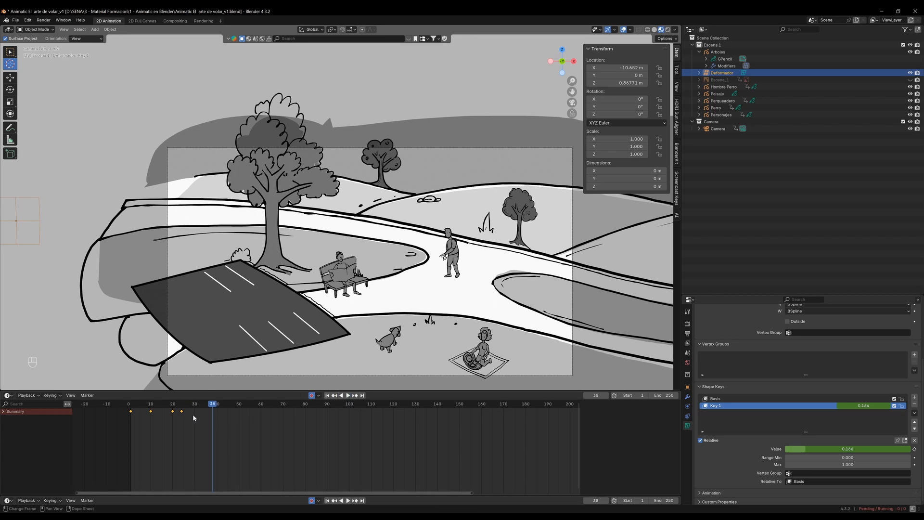
- Delete the shape key's keyframe on frame 20 and move its frame 10 keyframe to frame 15
click(174, 411)
key(Delete)
click(157, 412)
drag(151, 412, 183, 411)
click(182, 412)
drag(181, 411, 161, 407)
click(163, 412)
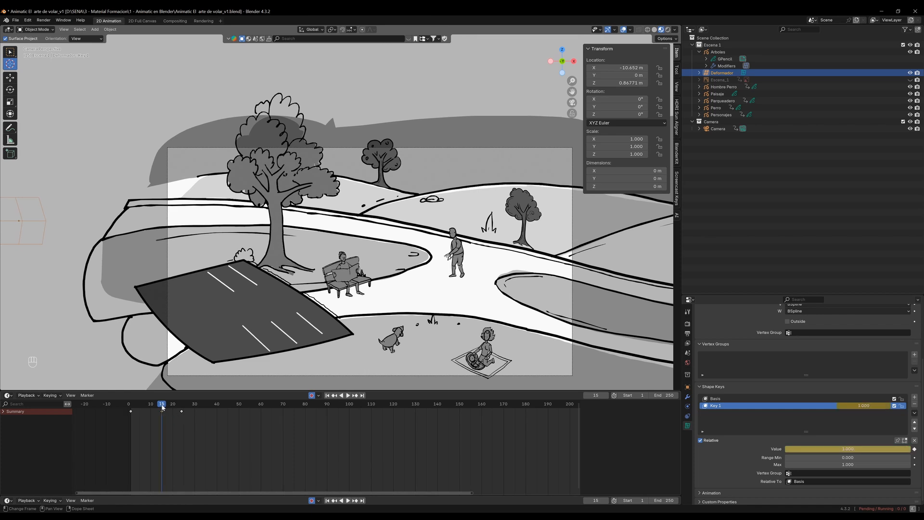
mouse_move(852, 450)
mouse_down()
mouse_move(799, 450)
mouse_move(844, 450)
mouse_up()
- Play back the retimed tree sway and return the playhead to frame 1
key(space)
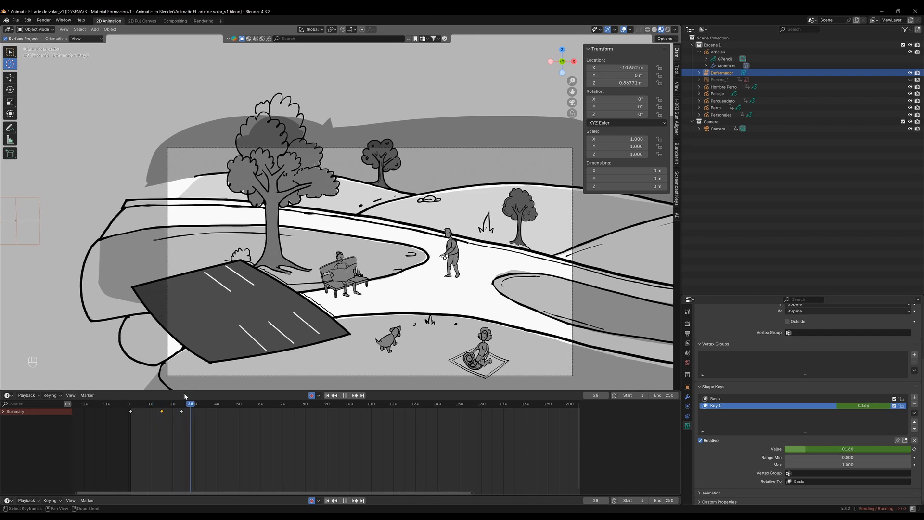
click(130, 397)
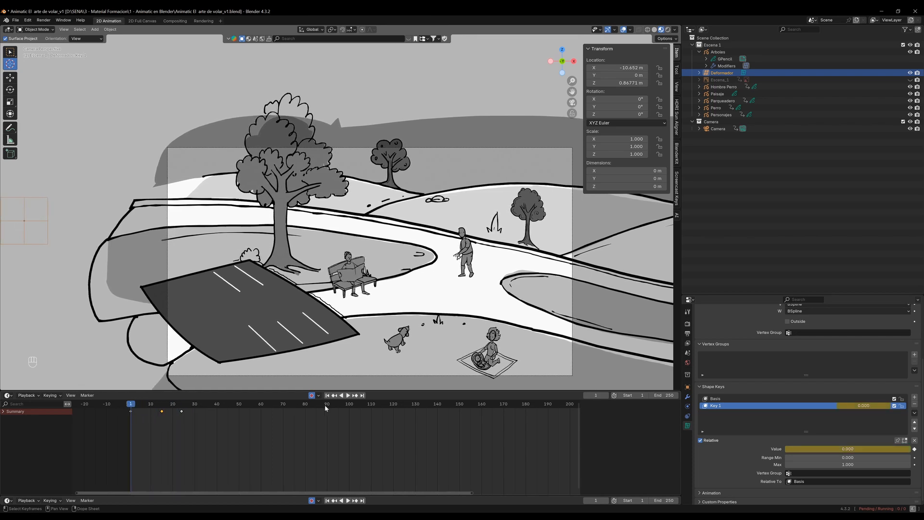
click(349, 396)
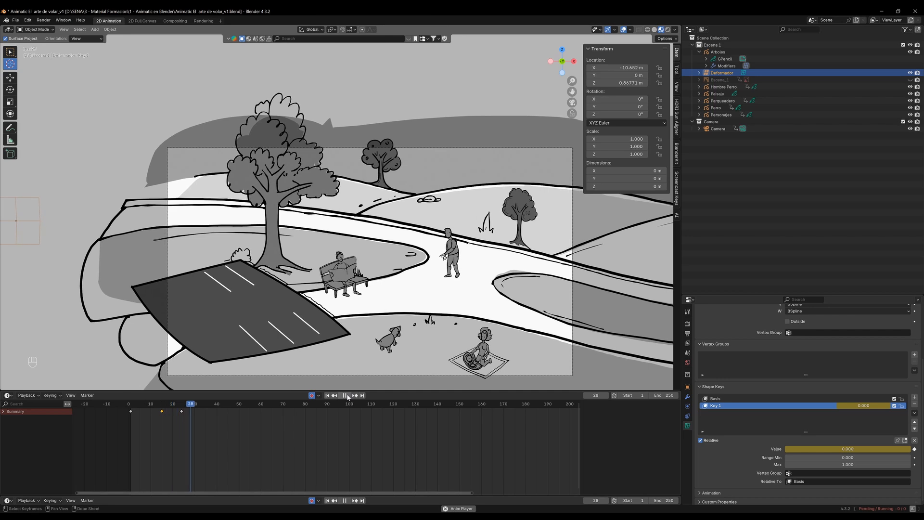
drag(213, 404, 133, 391)
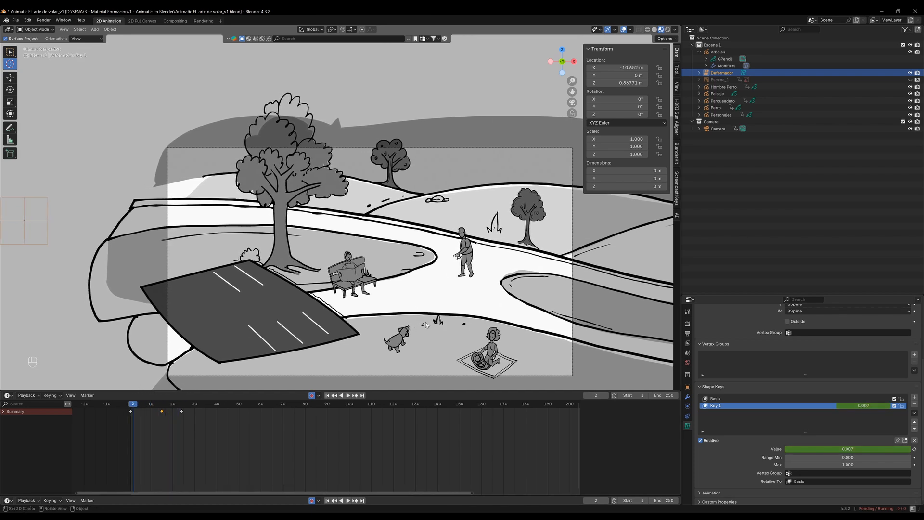
drag(132, 405, 131, 405)
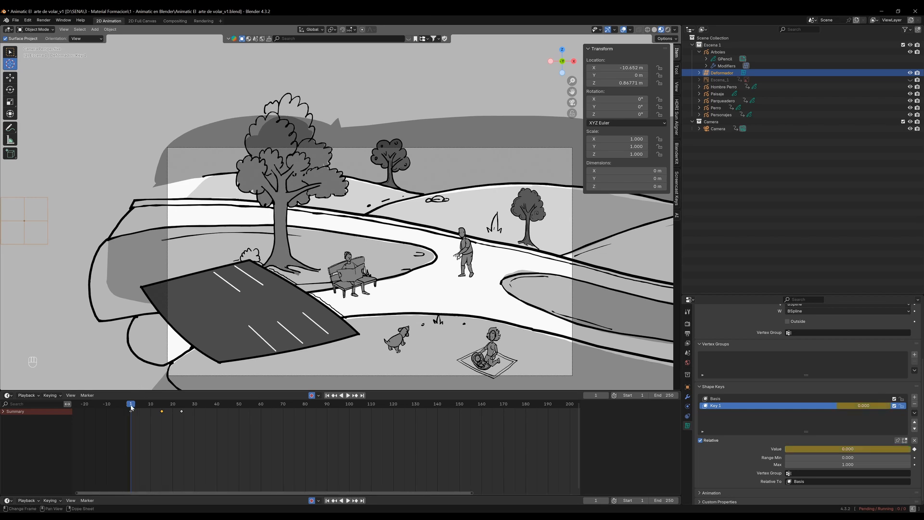
- Select the Perro object and insert a Location, Rotation & Scale keyframe on frame 1
click(717, 109)
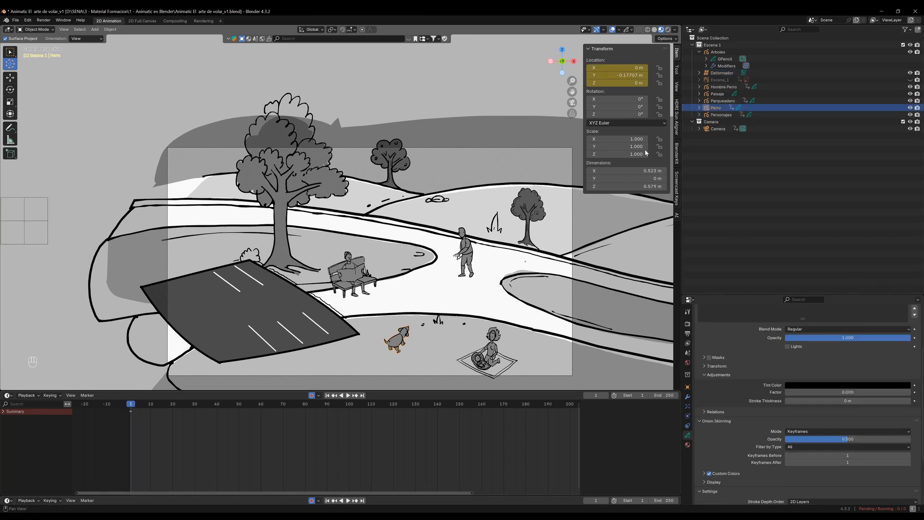
click(11, 79)
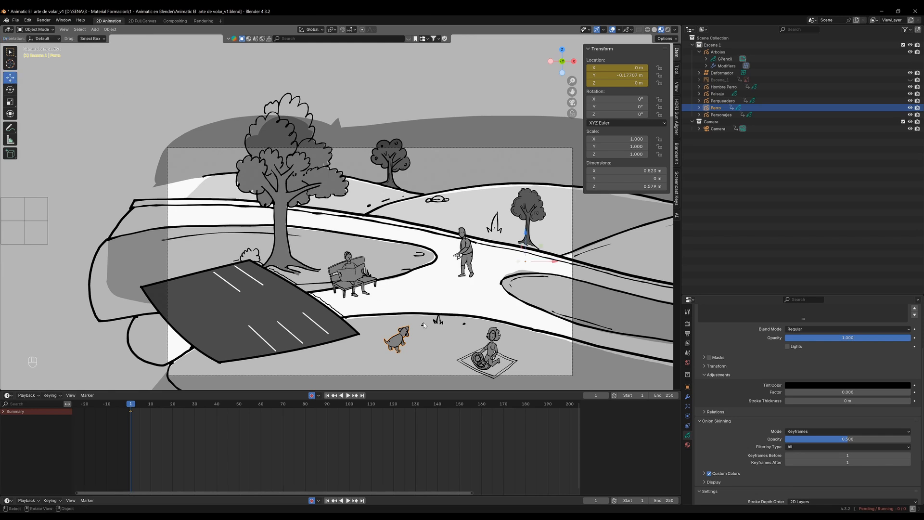
key(i)
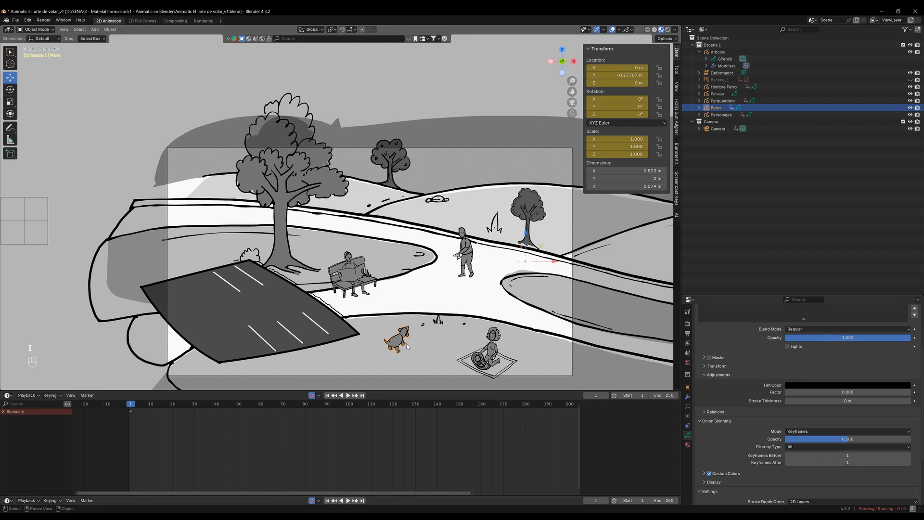
key(ctrl+z)
key(k)
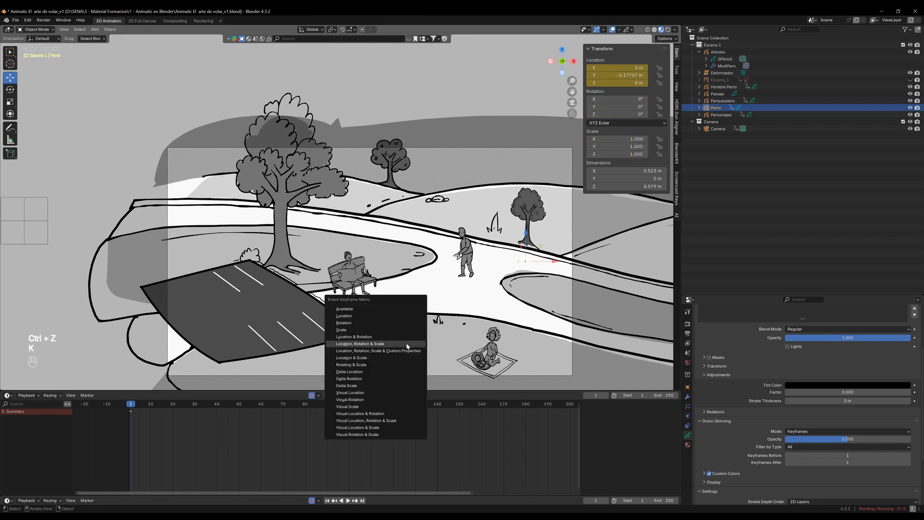
click(407, 344)
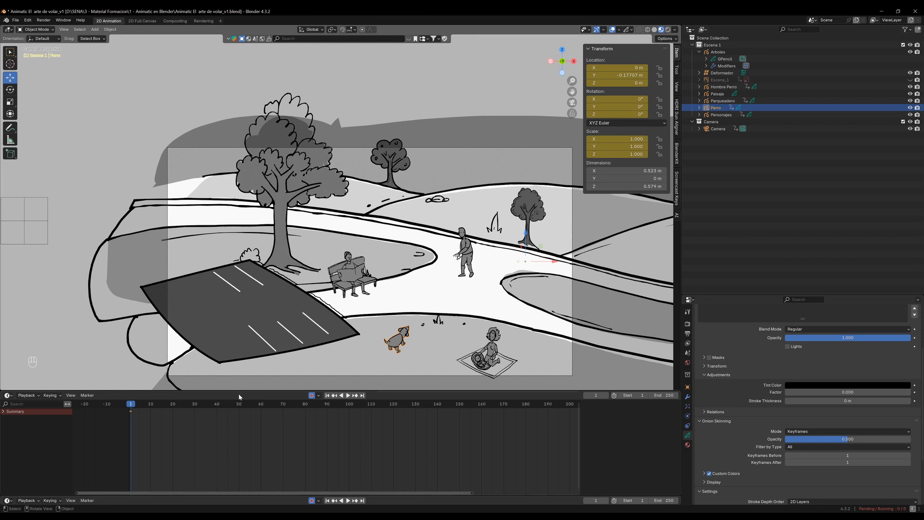
- On frame 24, move Perro up and right to about X 0.37 m and Z 0.32 m
drag(195, 408, 183, 408)
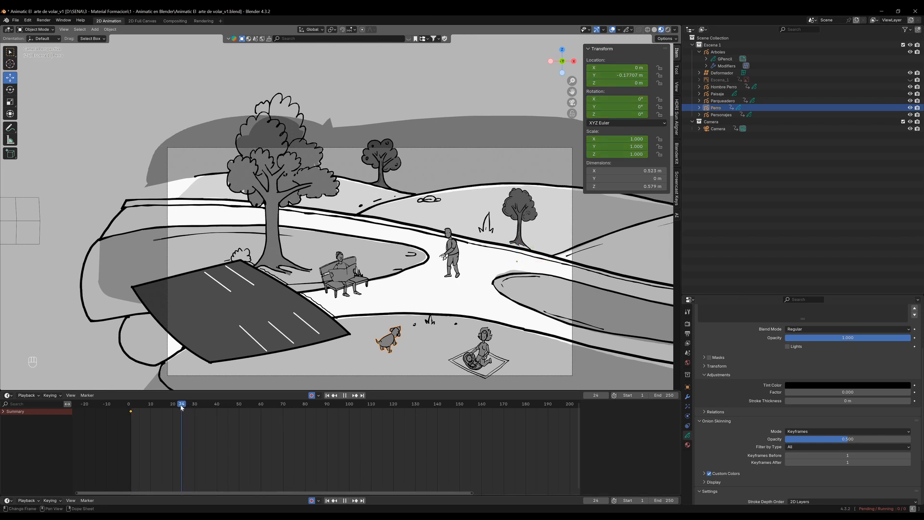
key(g)
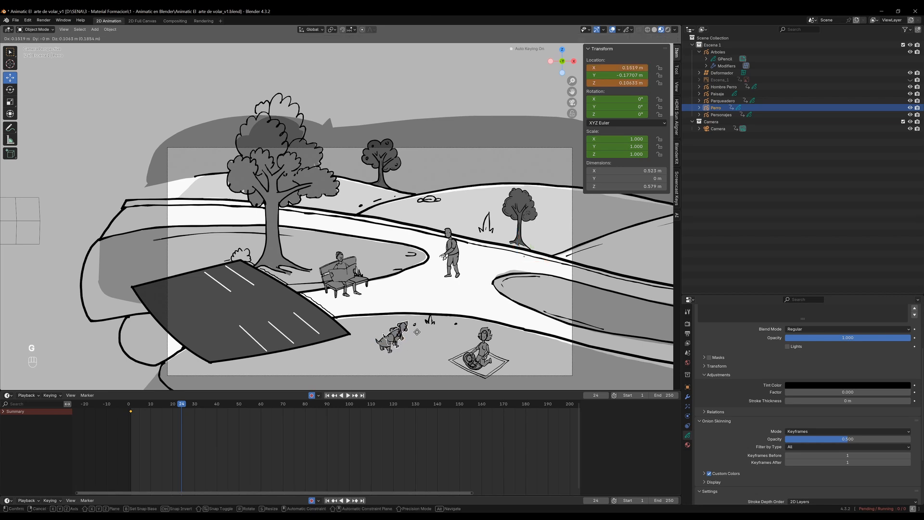
click(427, 325)
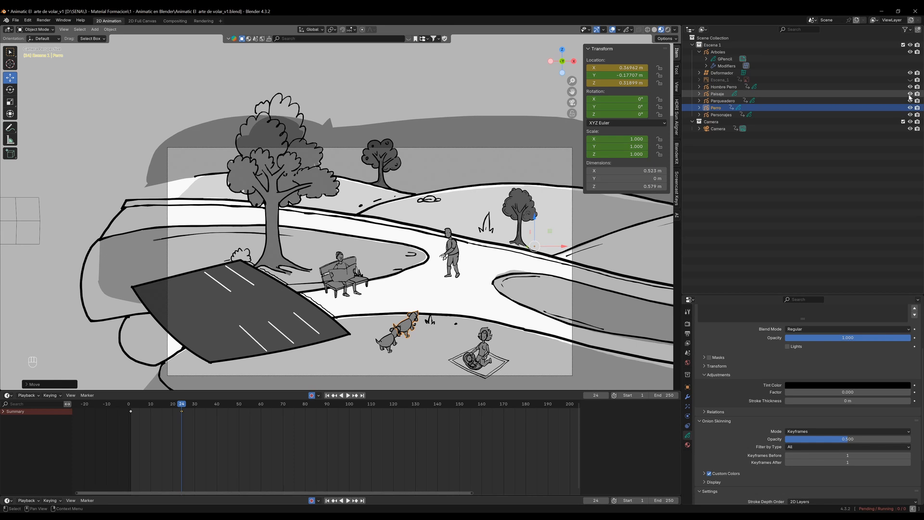
- Toggle the visibility of Personajes to check whether it contains the stationary duplicate dog
click(910, 115)
click(910, 115)
click(910, 116)
click(910, 116)
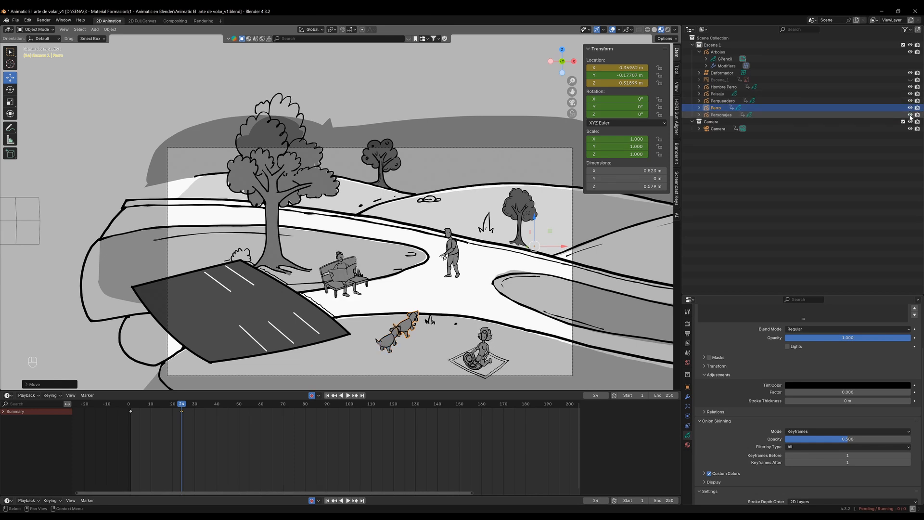
click(846, 116)
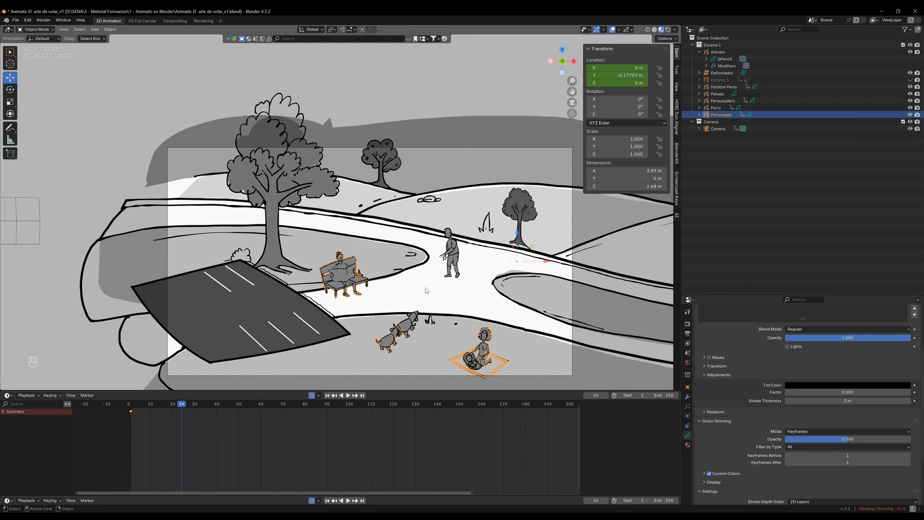
key(i)
key(ctrl+z)
key(ctrl+z)
key(ctrl+z)
key(ctrl+z)
key(ctrl+z)
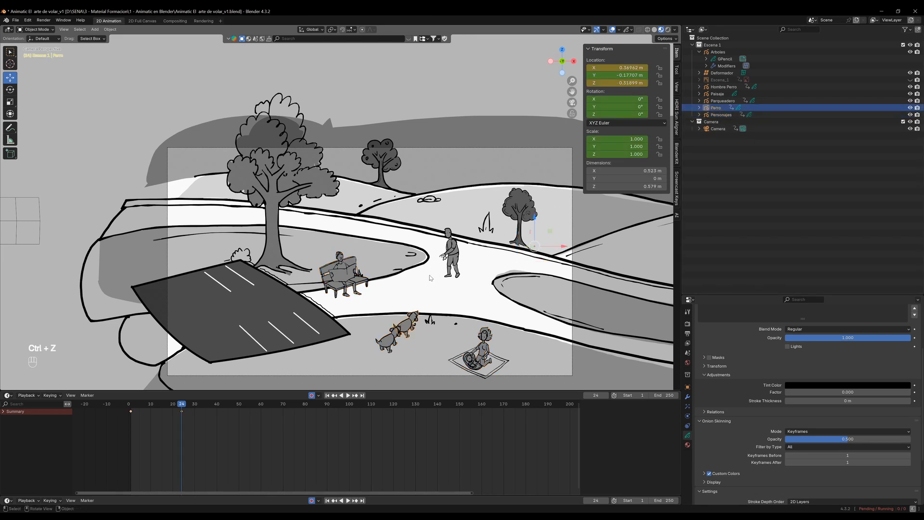
- Insert a Location, Rotation & Scale keyframe for Perro on frame 24 and preview its motion from the start
key(k)
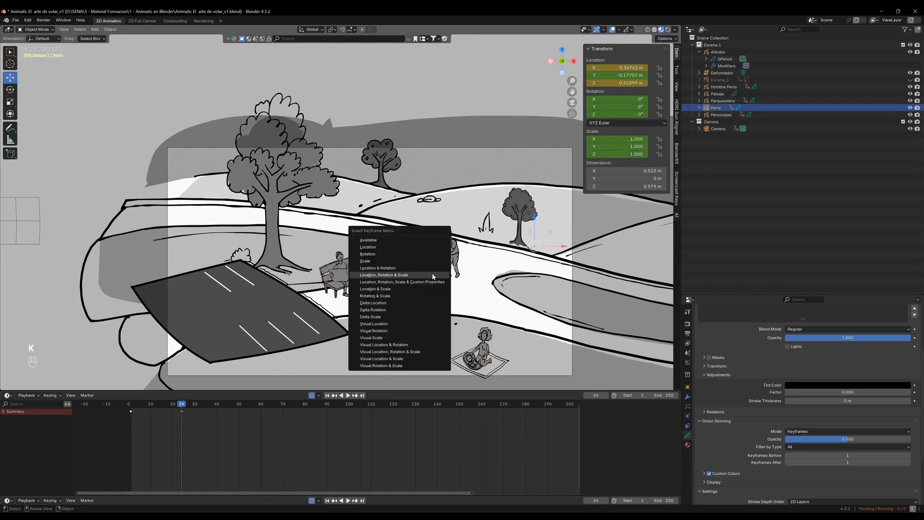
click(432, 276)
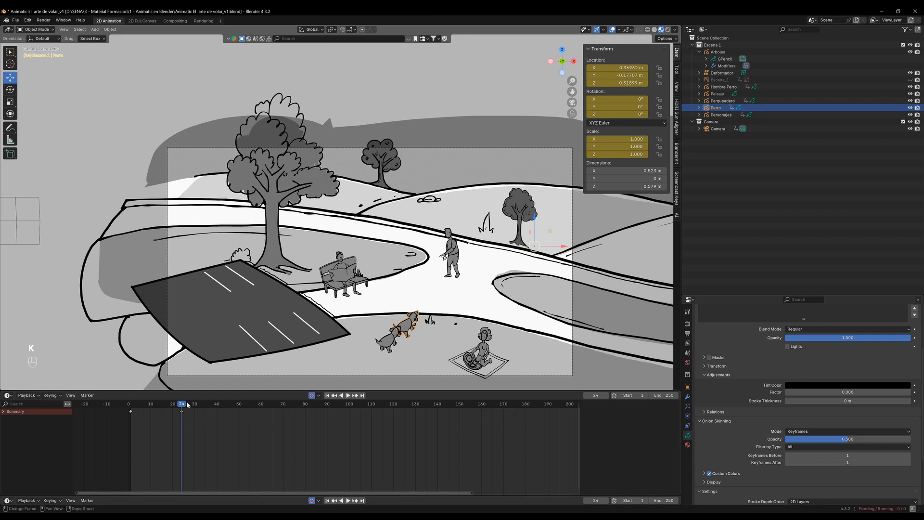
key(space)
click(129, 405)
mouse_move(129, 404)
mouse_down()
mouse_move(178, 404)
mouse_move(135, 404)
mouse_up()
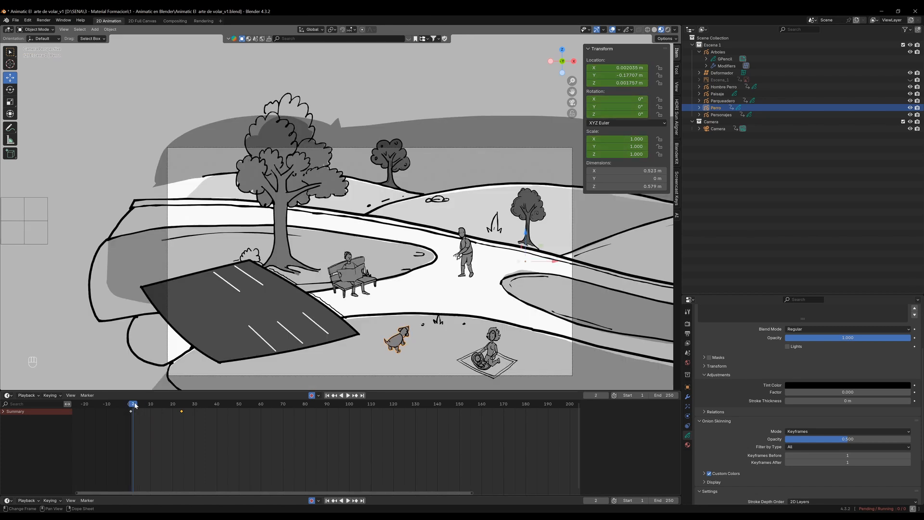
- Hide Perro, remove the duplicate dog from Personajes with the Trim tool in Draw Mode, and return to Object Mode
click(910, 108)
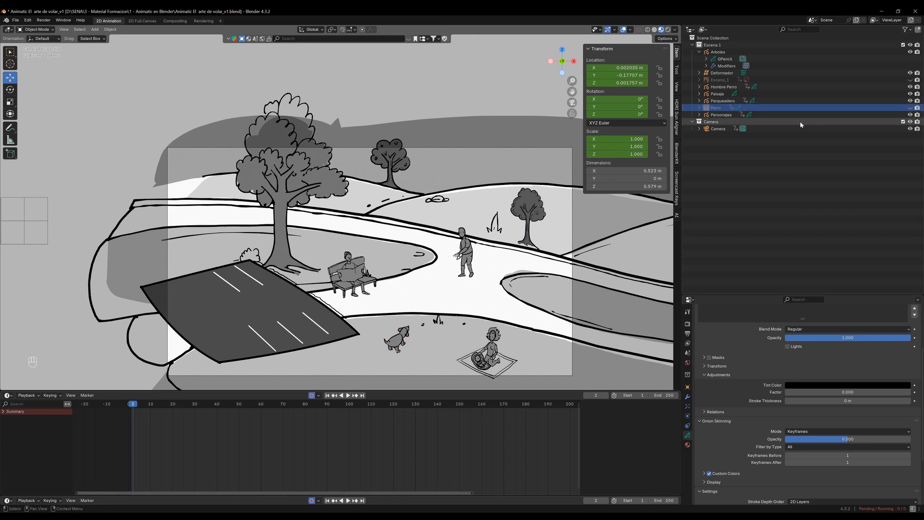
click(732, 114)
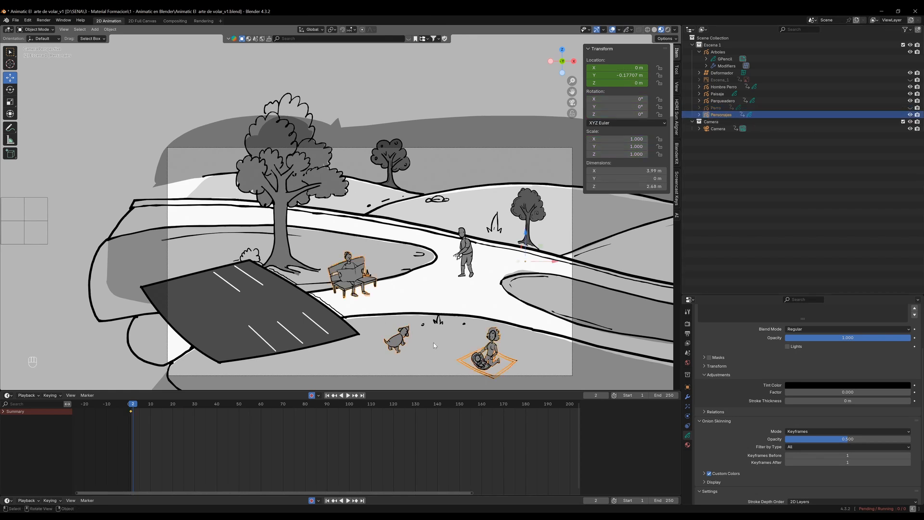
click(40, 31)
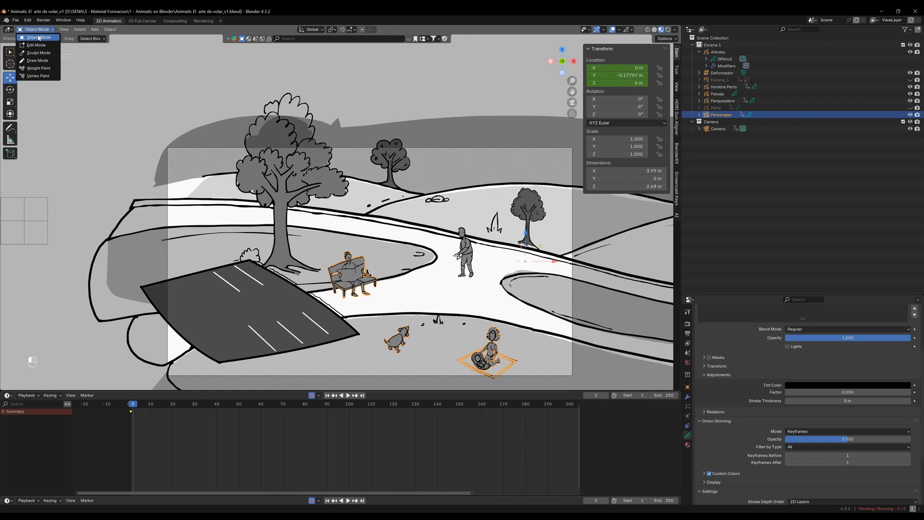
click(38, 61)
scroll(356, 296, up, 1)
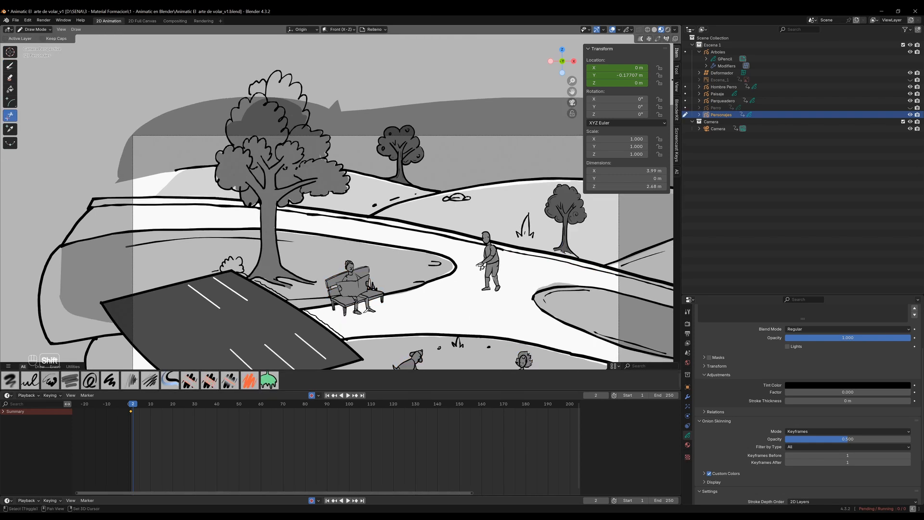
shift+middle_drag(367, 302, 340, 247)
mouse_move(382, 283)
mouse_down()
mouse_move(351, 322)
mouse_move(404, 331)
mouse_move(399, 286)
mouse_up()
click(34, 29)
click(38, 38)
- Save the animatic file with the full camera frame checked
scroll(254, 319, down, 2)
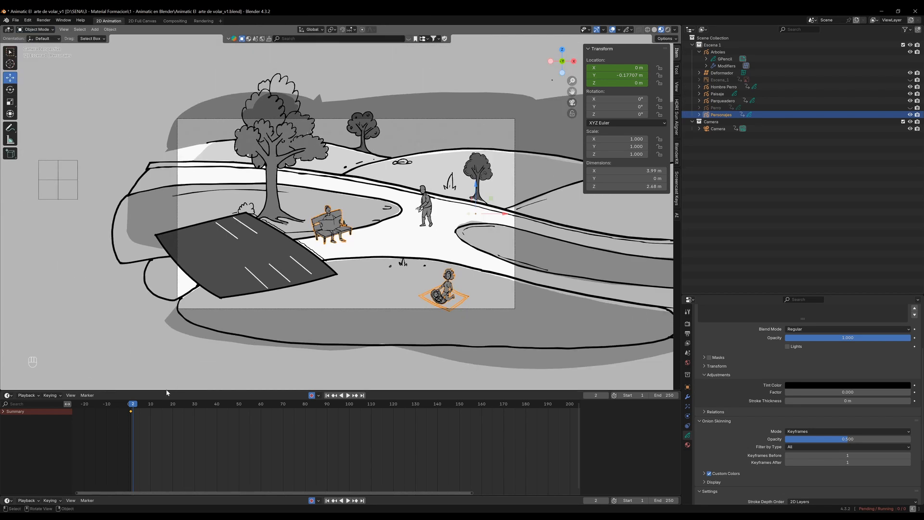
scroll(289, 277, up, 2)
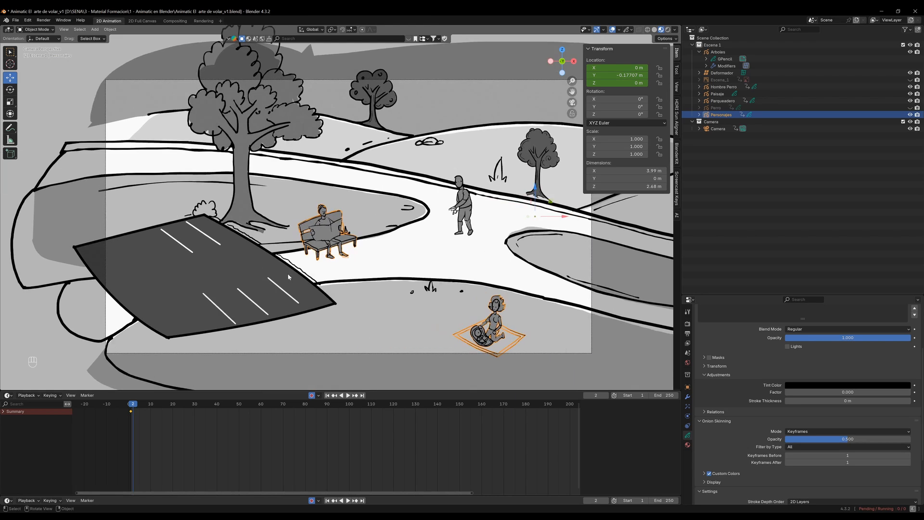
key(ctrl+s)
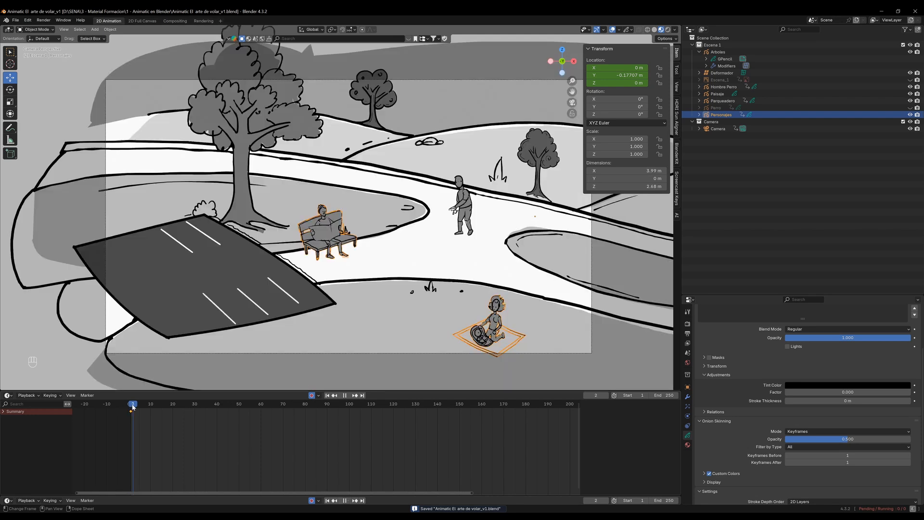
- Preview the animation from frame 1 without the dog, make Perro visible again, and return to frame 1
click(130, 408)
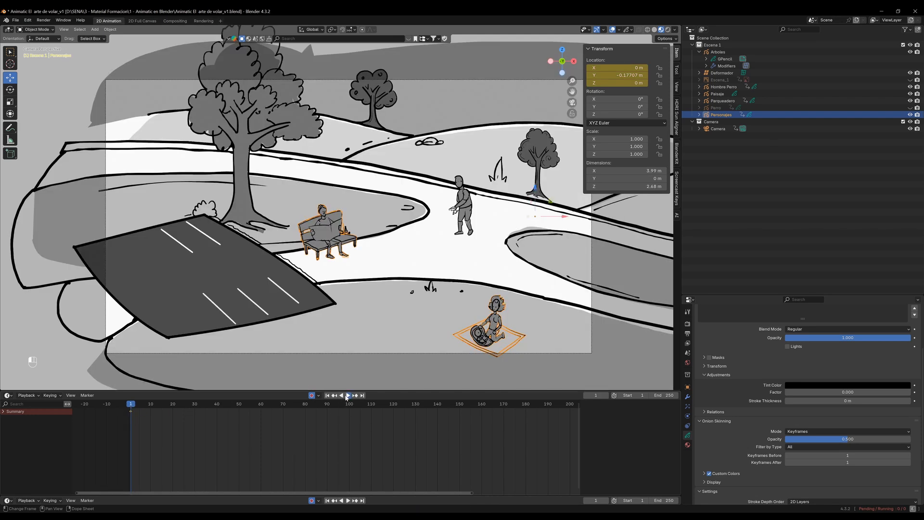
click(348, 396)
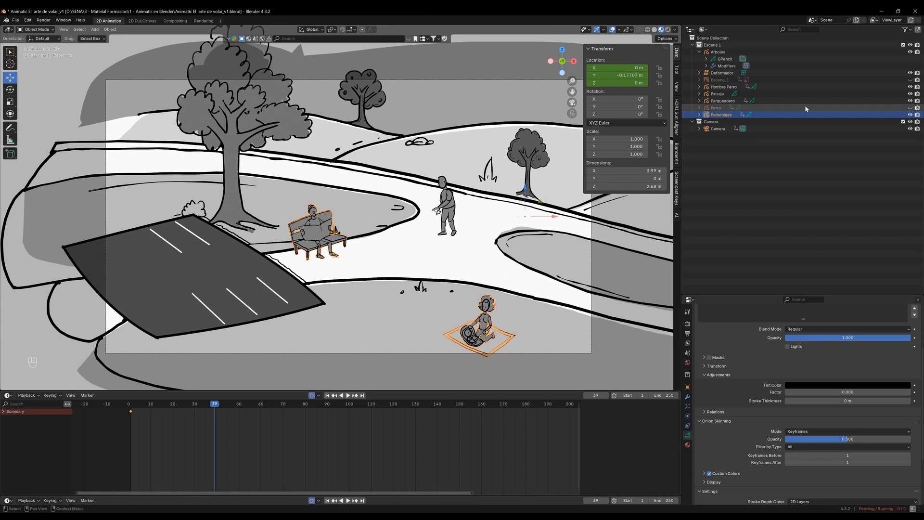
click(910, 108)
drag(203, 410, 131, 406)
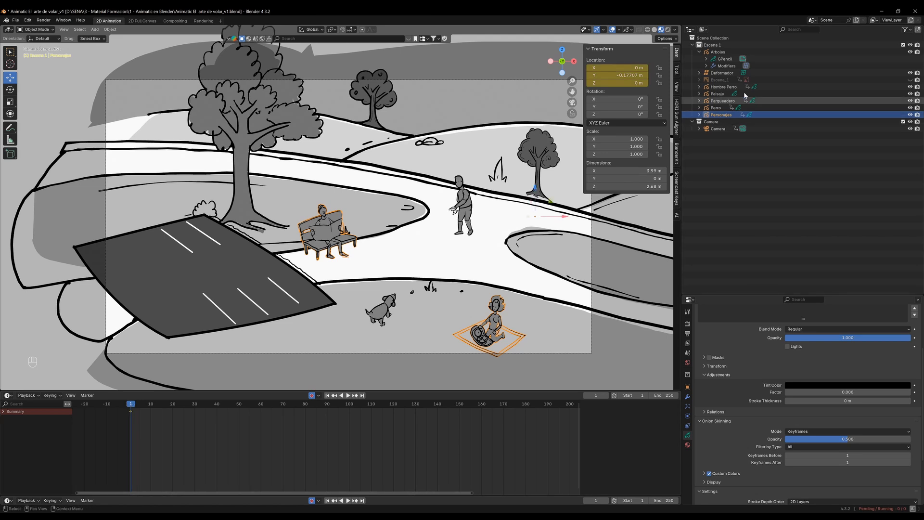
- Select Perro, preview its movement from frame 1, and save the animatic file with the playhead on frame 24
click(722, 108)
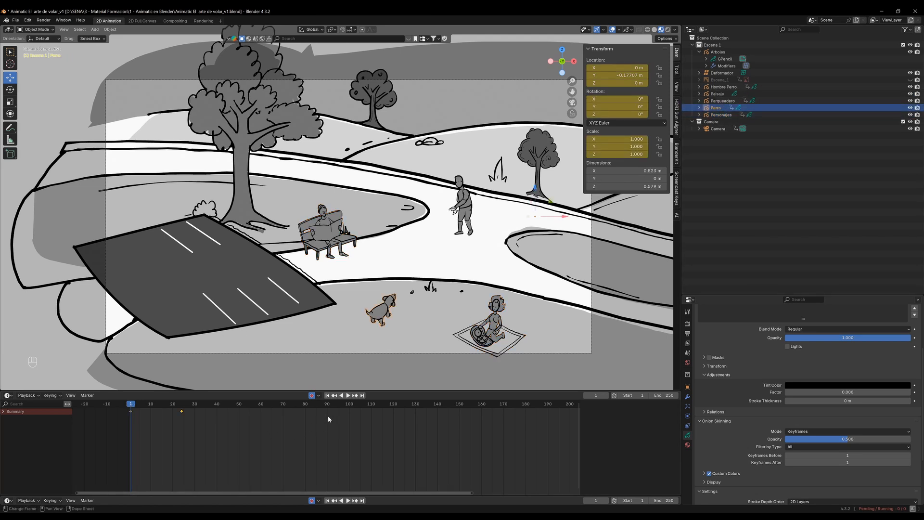
click(348, 396)
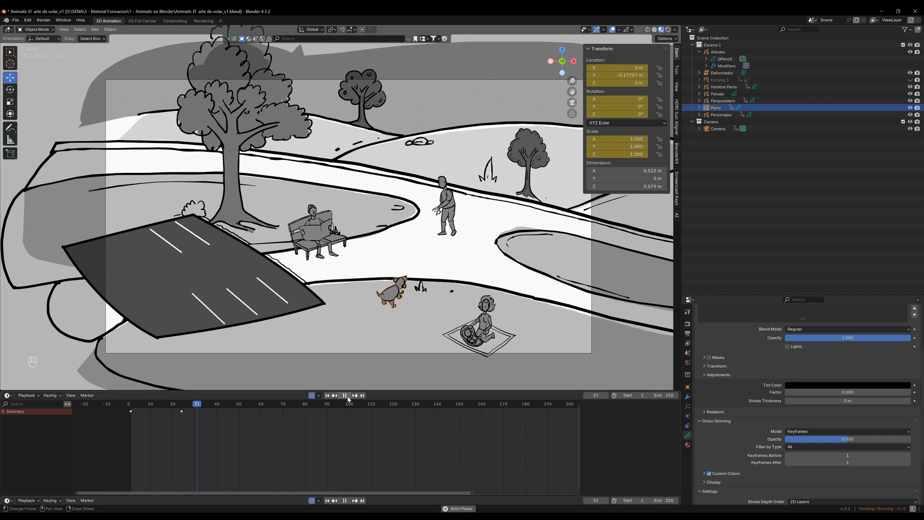
drag(217, 408, 183, 412)
key(ctrl+s)
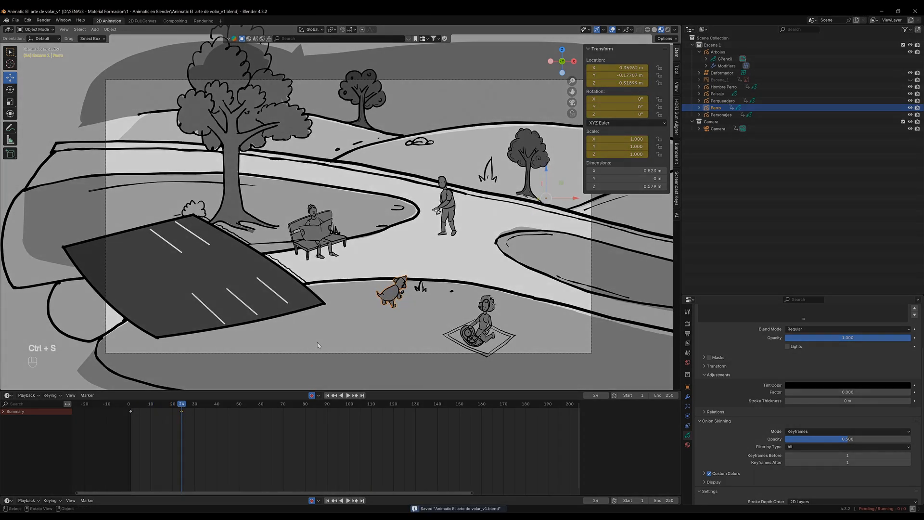